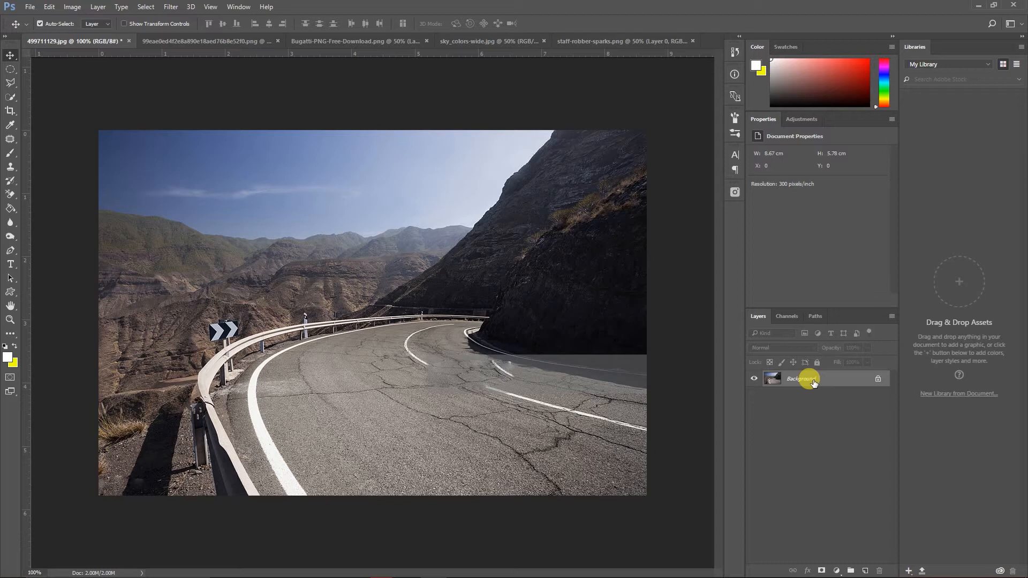
# Duplicate the Background road layer and flip the copy horizontally
pyautogui.hotkey('ctrl', 'j')
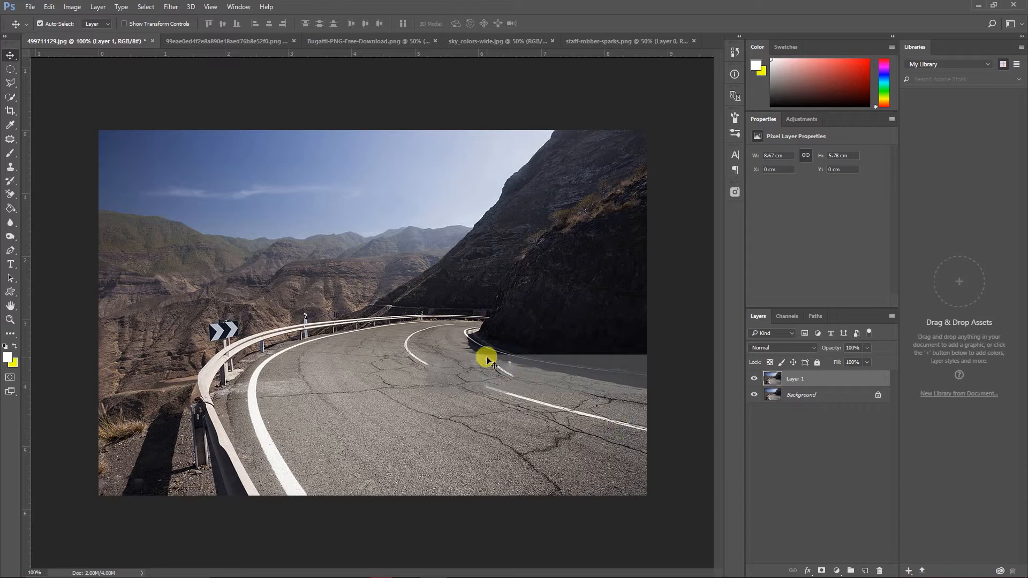
pyautogui.hotkey('ctrl', 't')
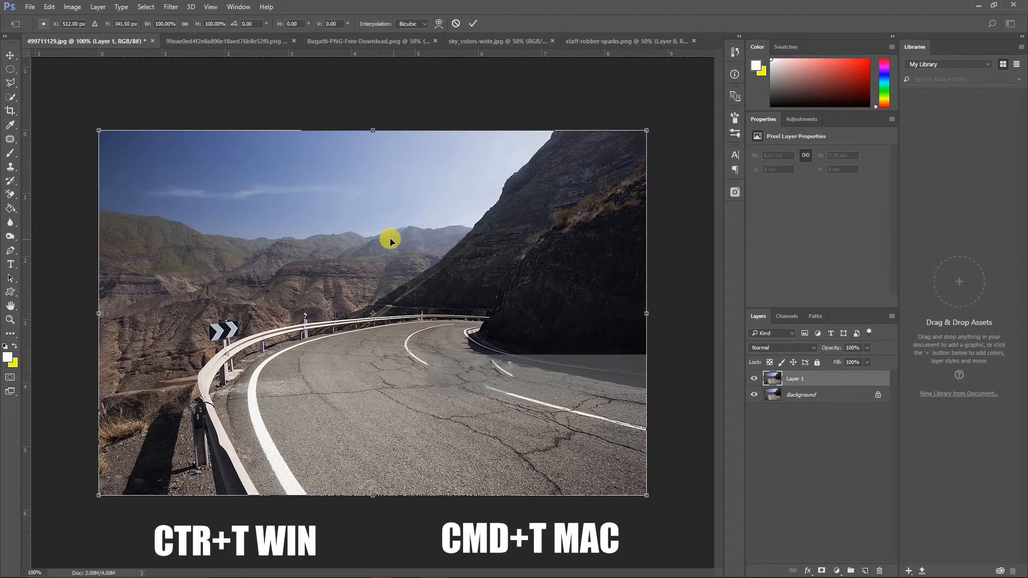
pyautogui.rightClick(360, 220)
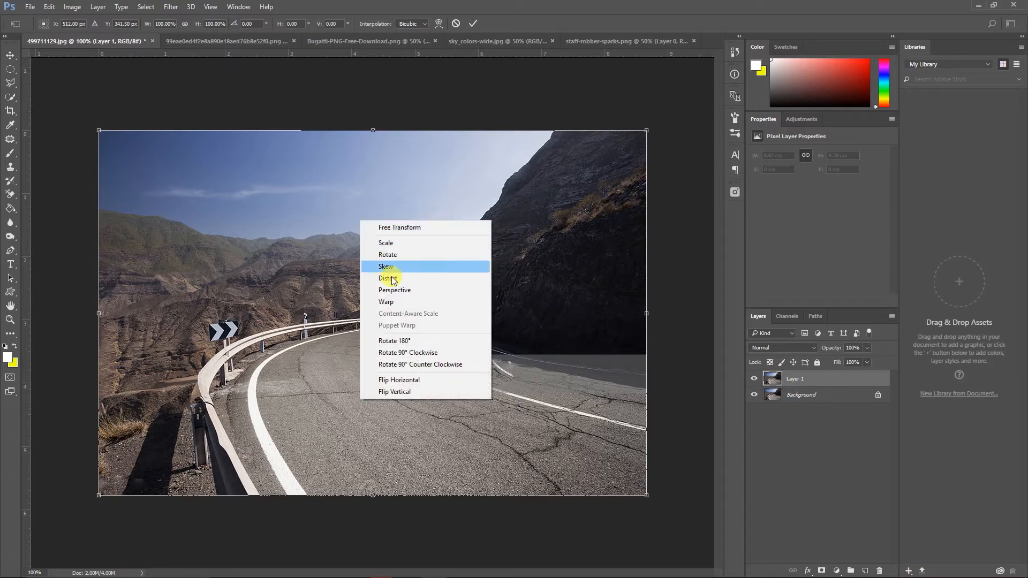
pyautogui.click(401, 383)
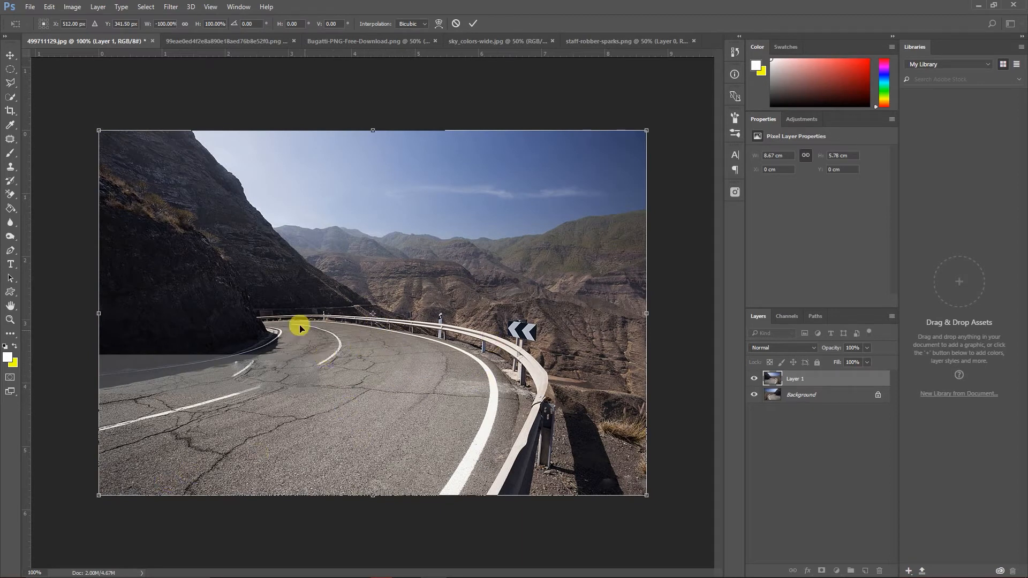
pyautogui.click(474, 23)
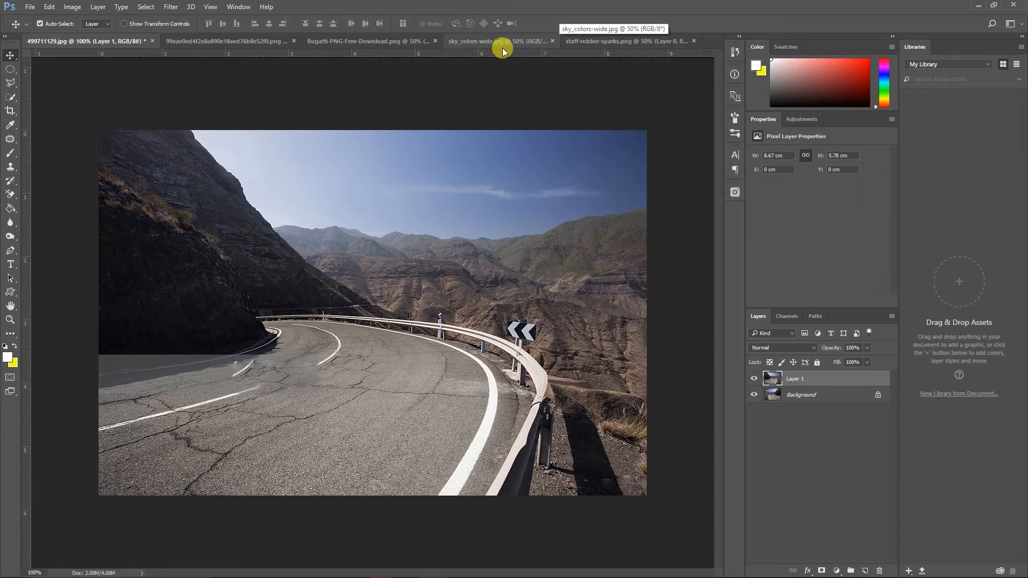
# Remove the vertical guide from sky_colors-wide.jpg and return to the road document
pyautogui.click(480, 47)
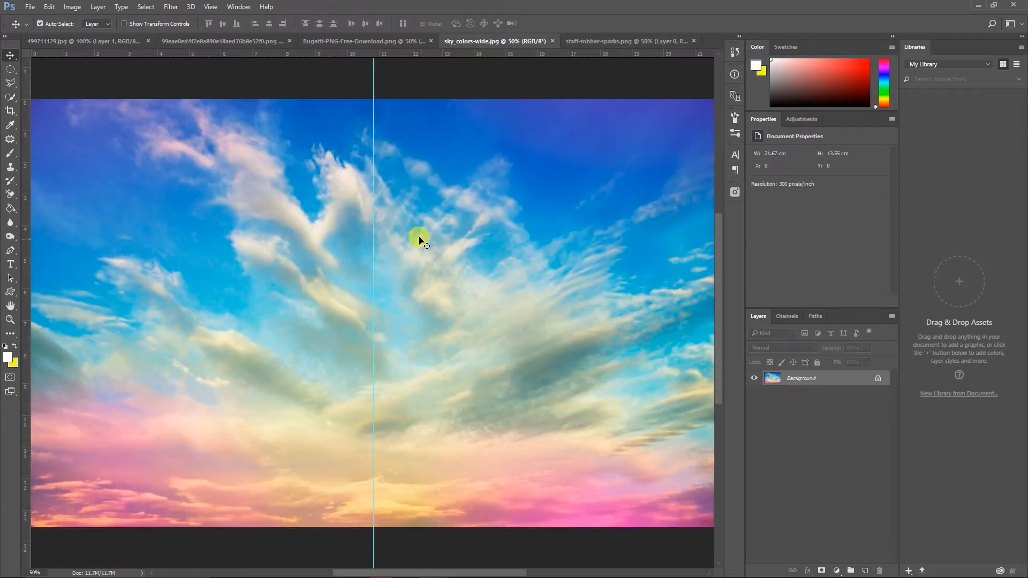
pyautogui.moveTo(373, 75); pyautogui.dragTo(17, 75)
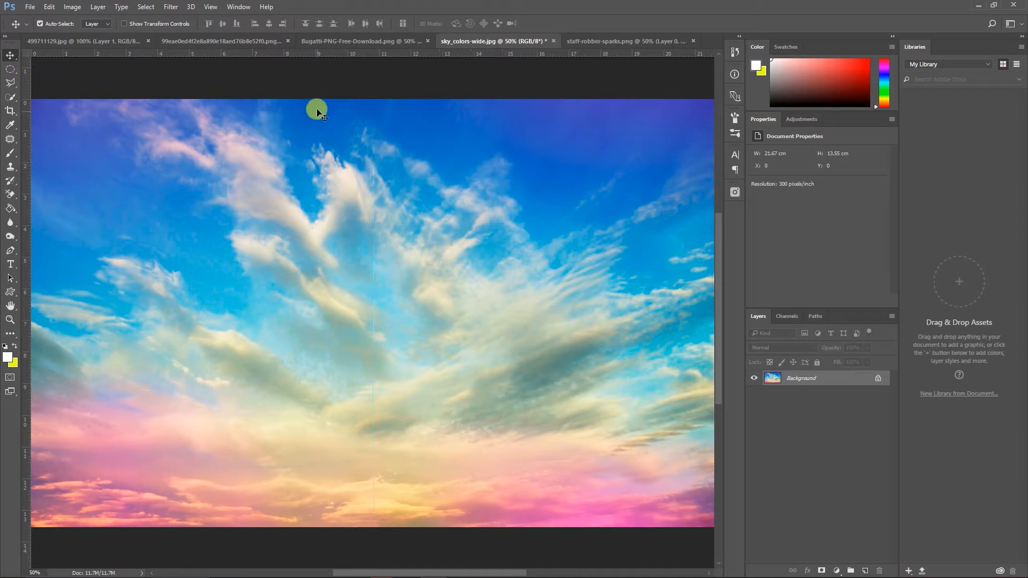
pyautogui.click(124, 41)
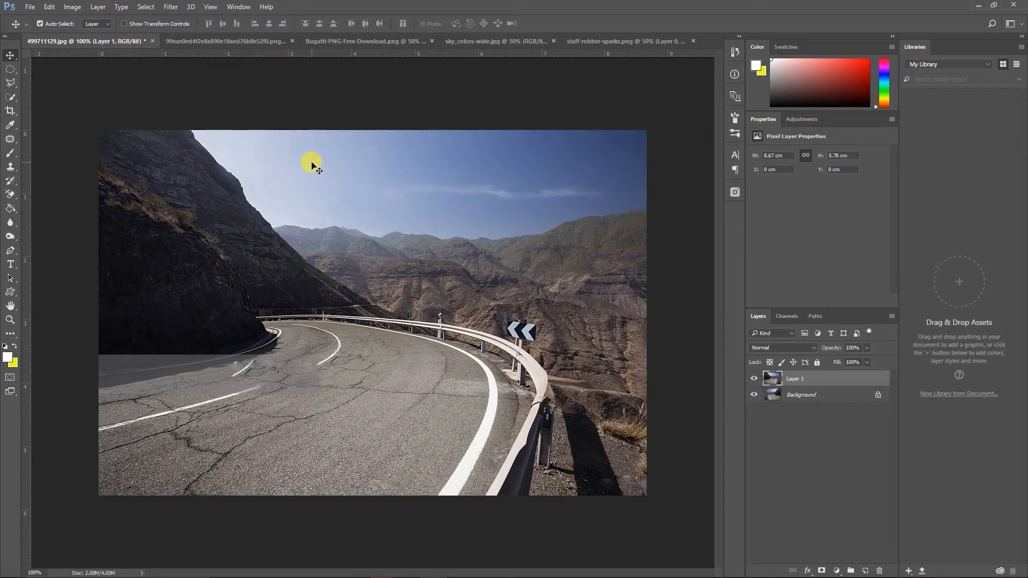
# Select the whole sky area above the mountains on Layer 1 with the Quick Selection tool
pyautogui.click(12, 98)
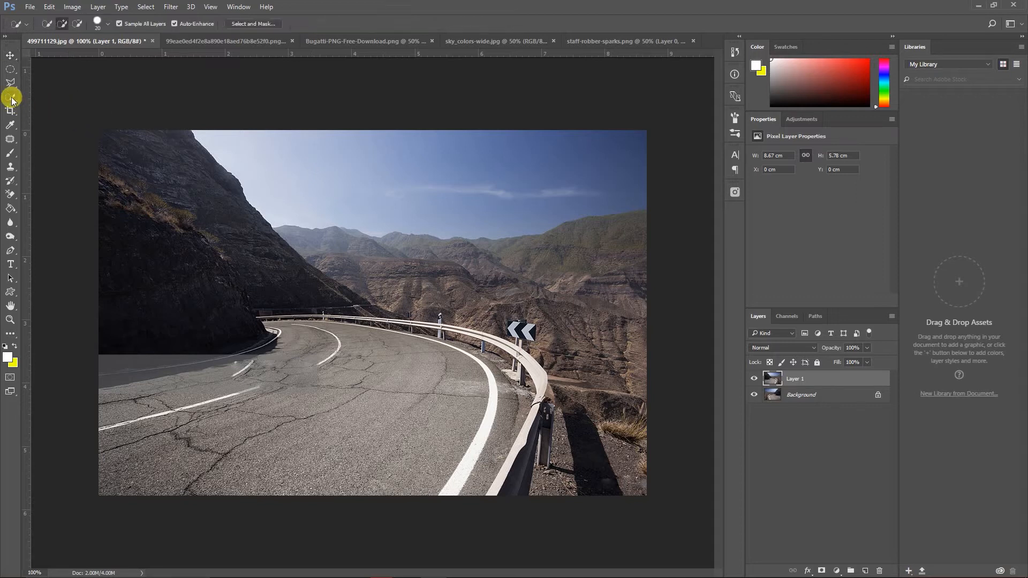
pyautogui.click(62, 96)
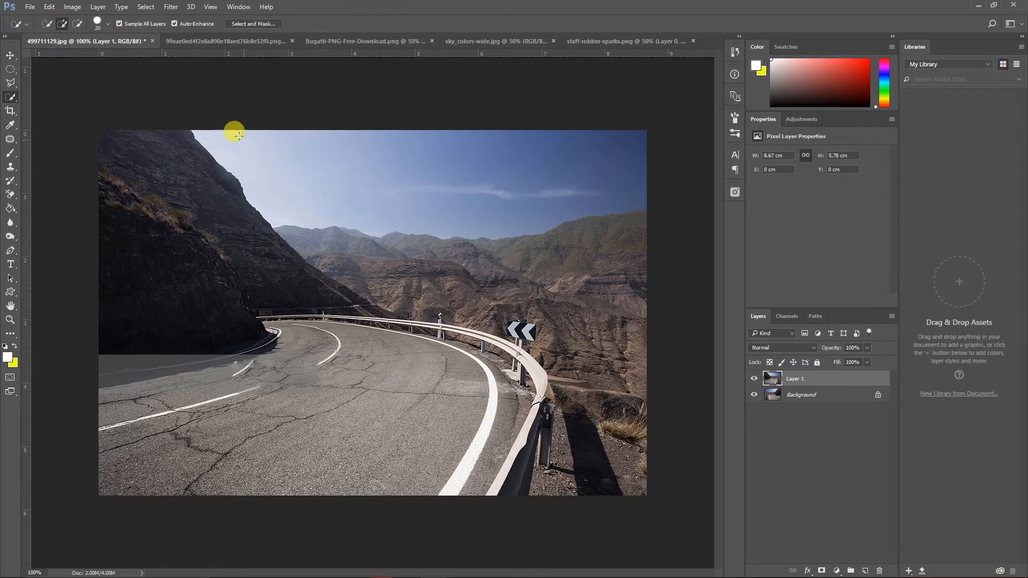
pyautogui.moveTo(197, 129)
pyautogui.mouseDown()
pyautogui.moveTo(274, 192)
pyautogui.moveTo(321, 179)
pyautogui.moveTo(300, 170)
pyautogui.moveTo(440, 188)
pyautogui.mouseUp()
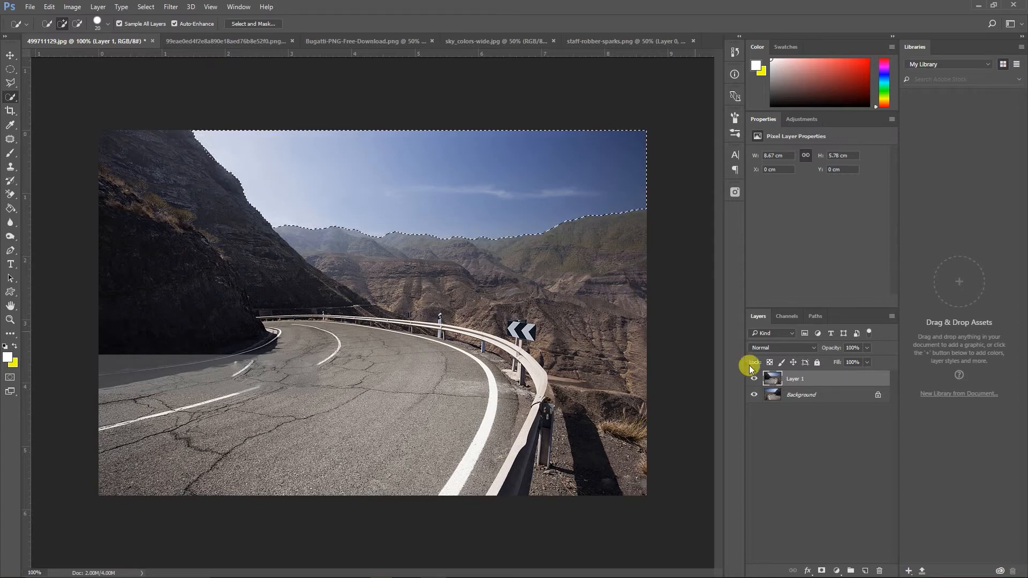
# Mask the sky out of Layer 1 with an inverted layer mask and hide the Background layer
pyautogui.click(822, 571)
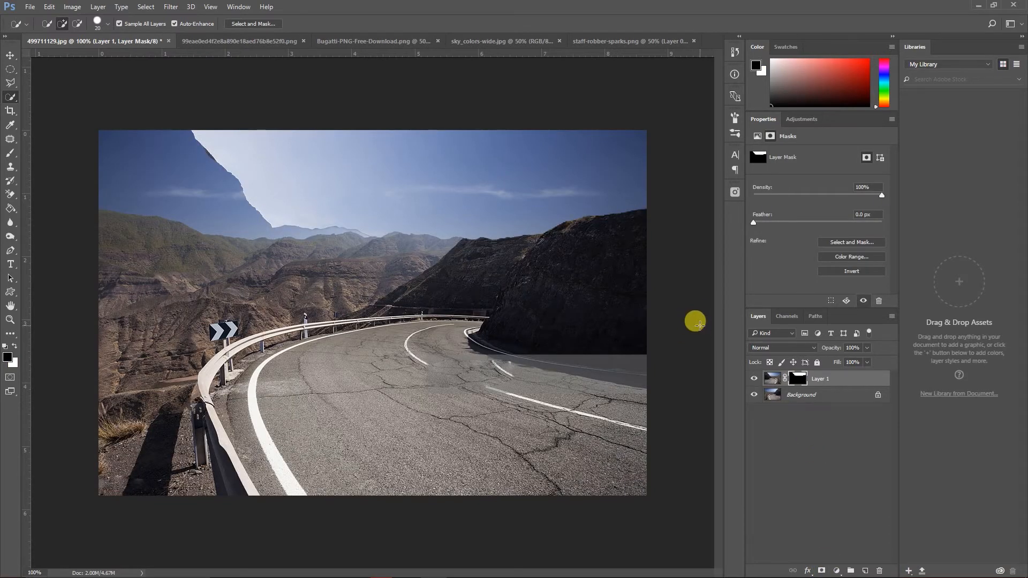
pyautogui.click(755, 395)
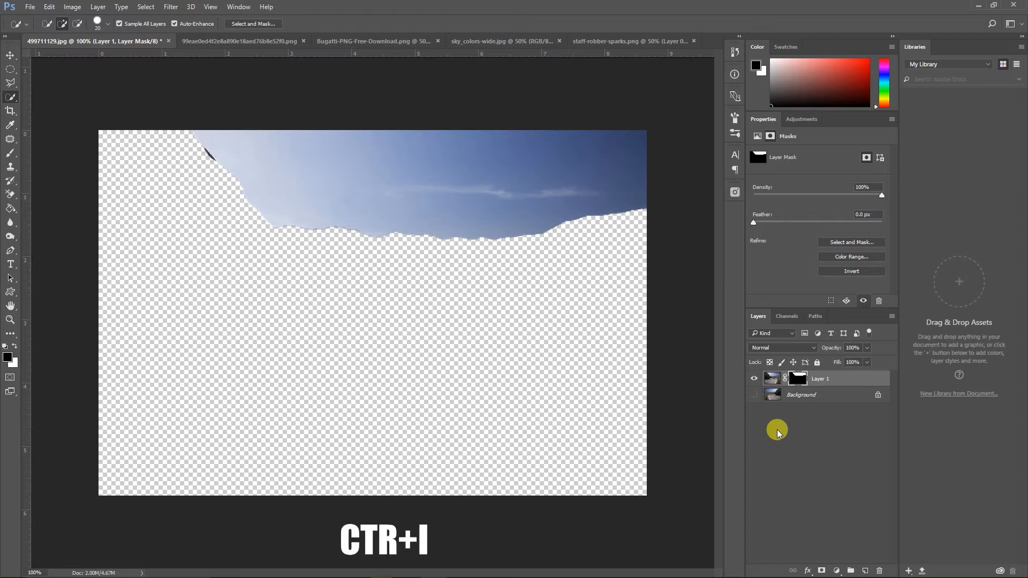
pyautogui.hotkey('ctrl', 'i')
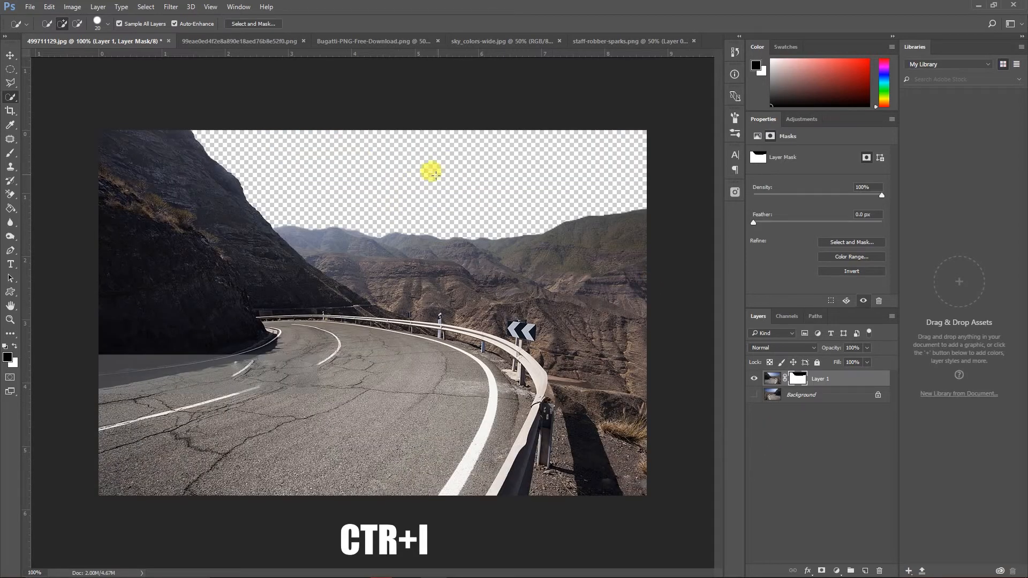
# Bring the sky_colors-wide.jpg image into the road document and place its layer beneath the masked Layer 1
pyautogui.click(11, 55)
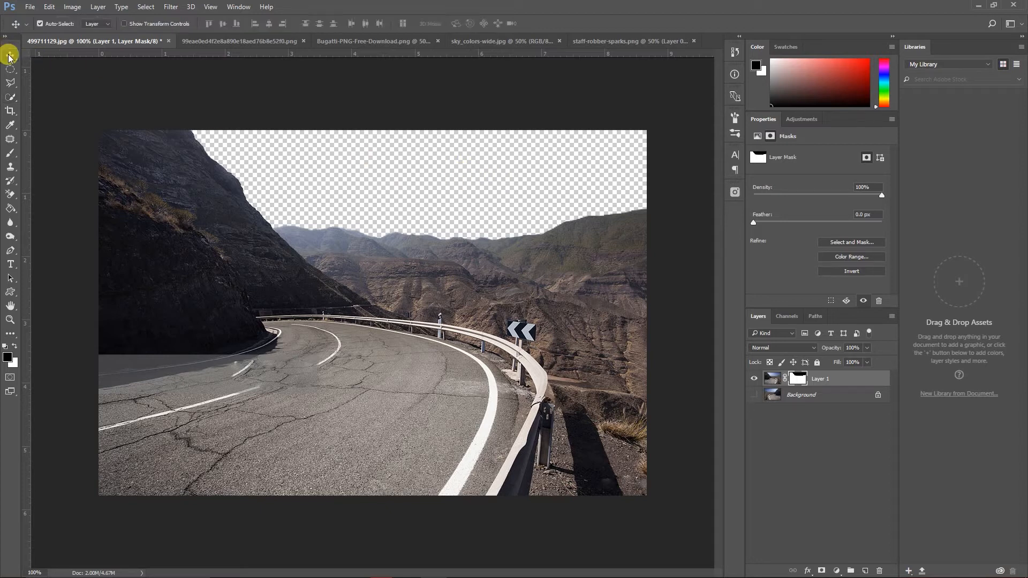
pyautogui.click(473, 39)
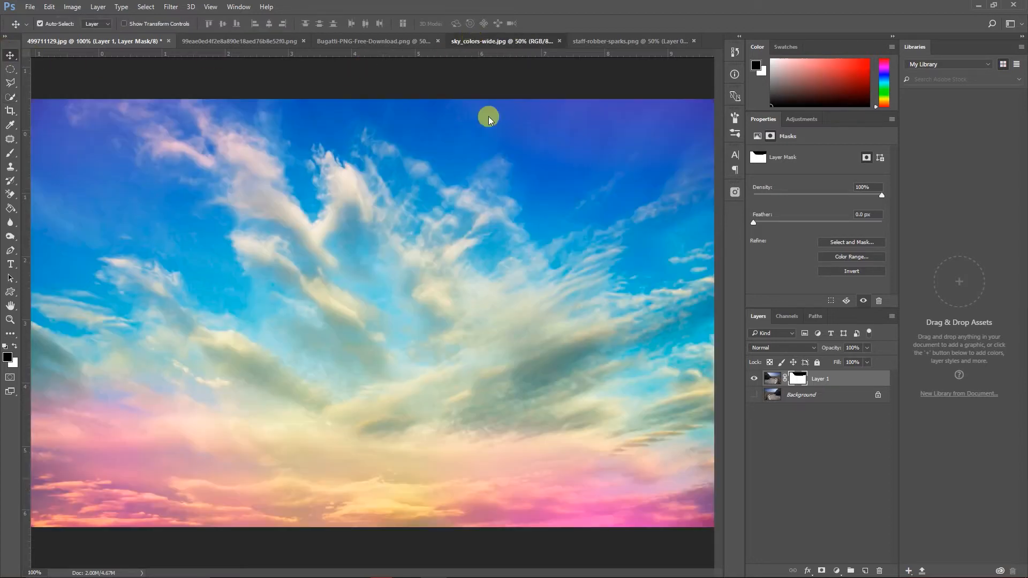
pyautogui.moveTo(341, 193); pyautogui.dragTo(401, 185)
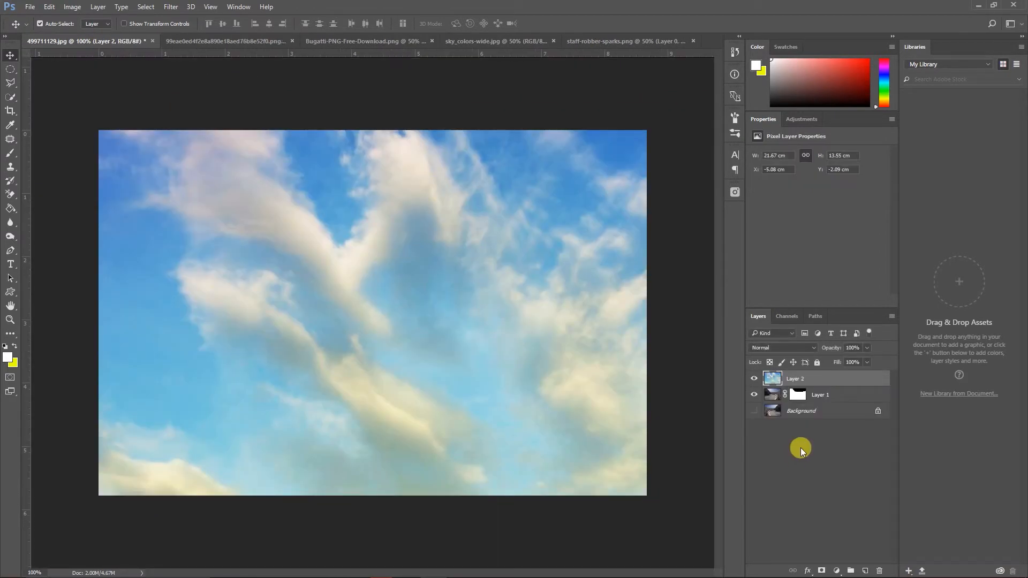
pyautogui.moveTo(814, 380); pyautogui.dragTo(809, 395)
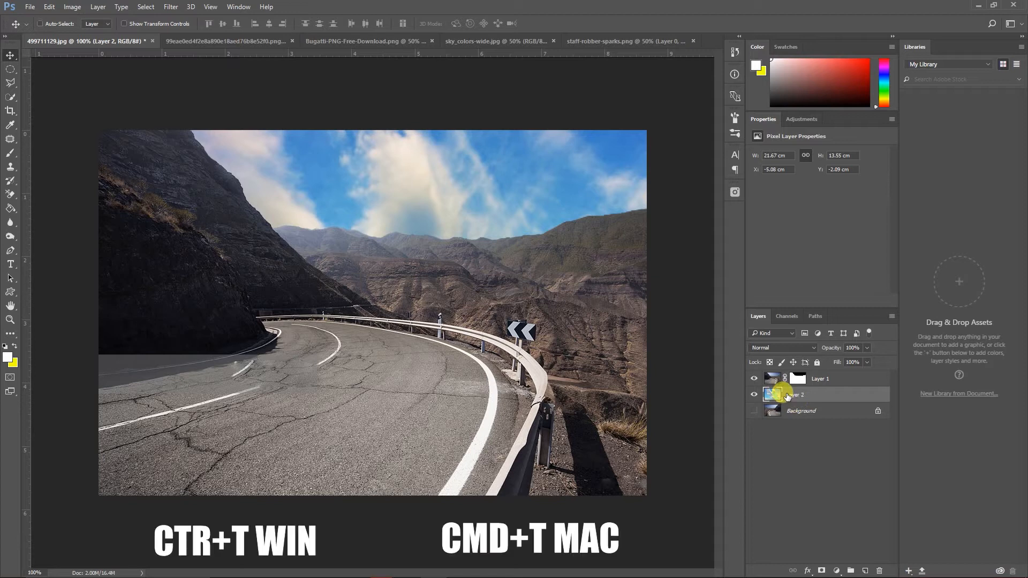
# Scale the sky layer down to about 9.63 × 6.03 cm and position it behind the mountains, flush with the canvas's left edge
pyautogui.hotkey('ctrl', 't')
pyautogui.hotkey('ctrl', '0')
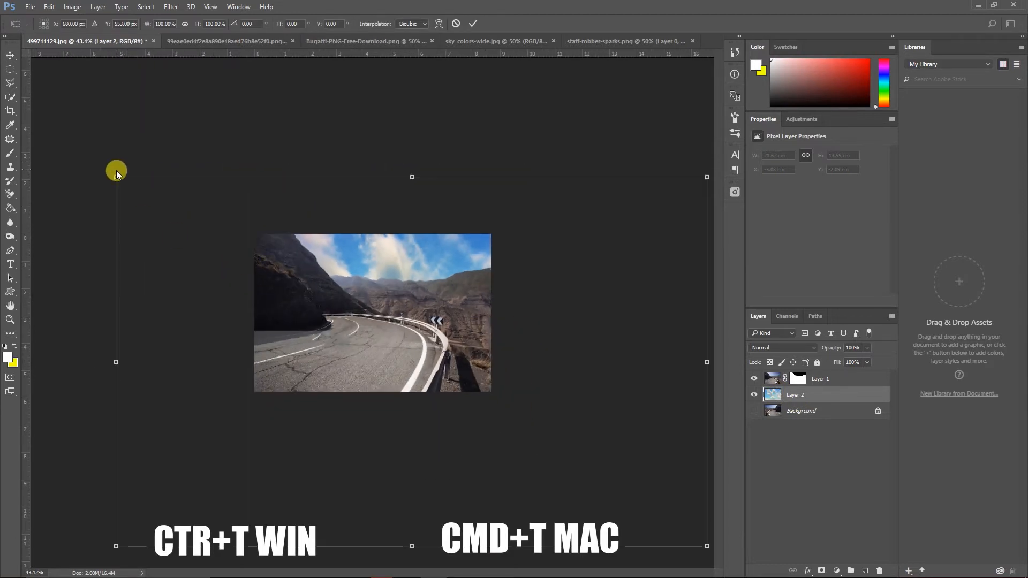
pyautogui.moveTo(116, 176); pyautogui.dragTo(274, 275)
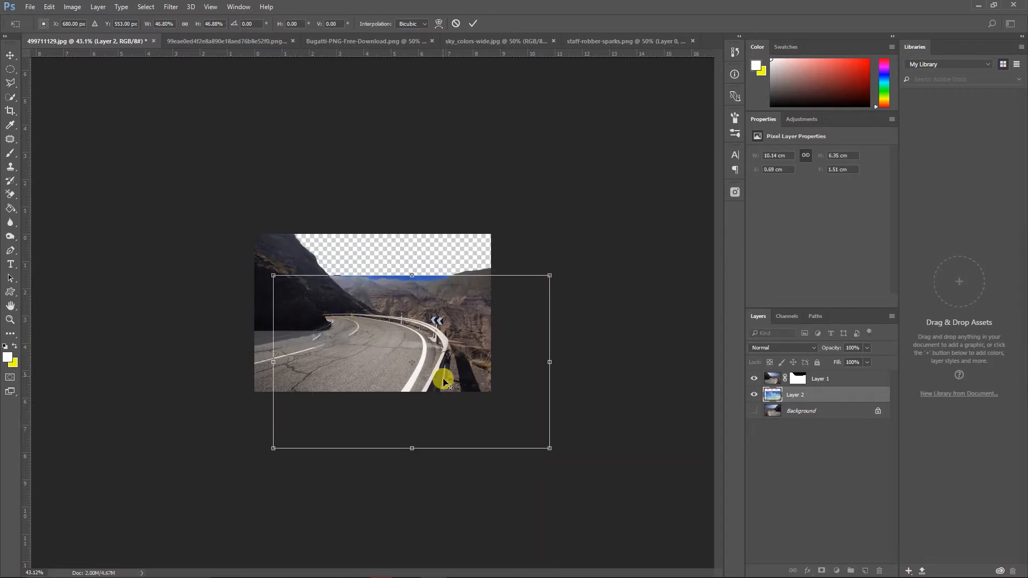
pyautogui.moveTo(433, 360); pyautogui.dragTo(416, 293)
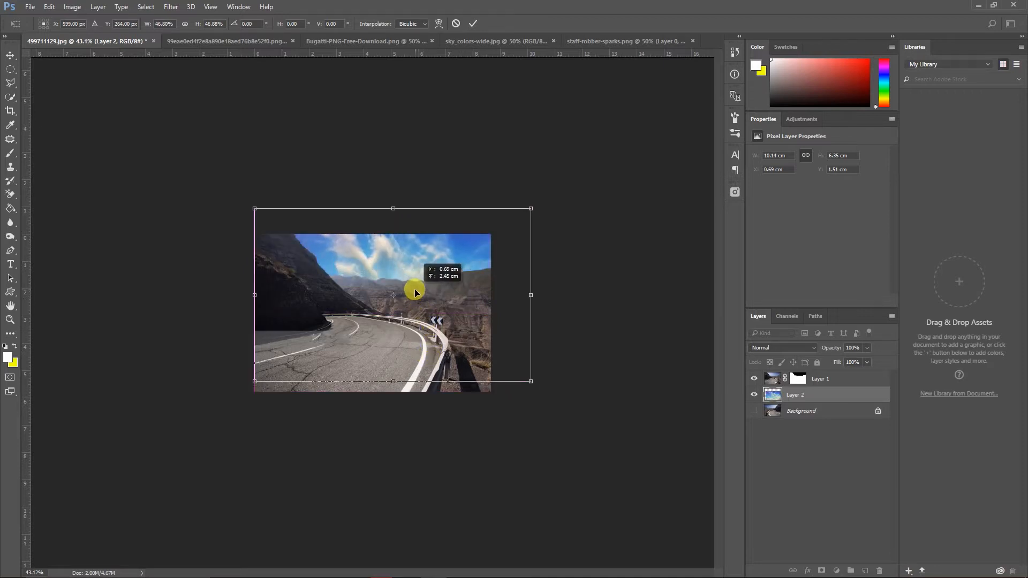
pyautogui.moveTo(530, 381); pyautogui.dragTo(509, 373)
pyautogui.moveTo(428, 269)
pyautogui.mouseDown()
pyautogui.moveTo(435, 293)
pyautogui.moveTo(445, 278)
pyautogui.moveTo(429, 264)
pyautogui.mouseUp()
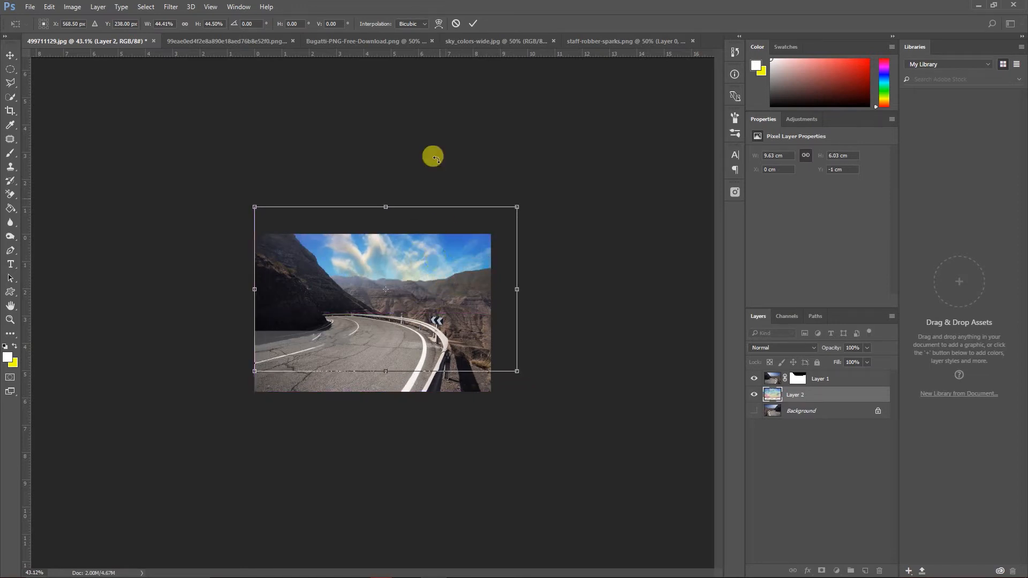
pyautogui.click(474, 24)
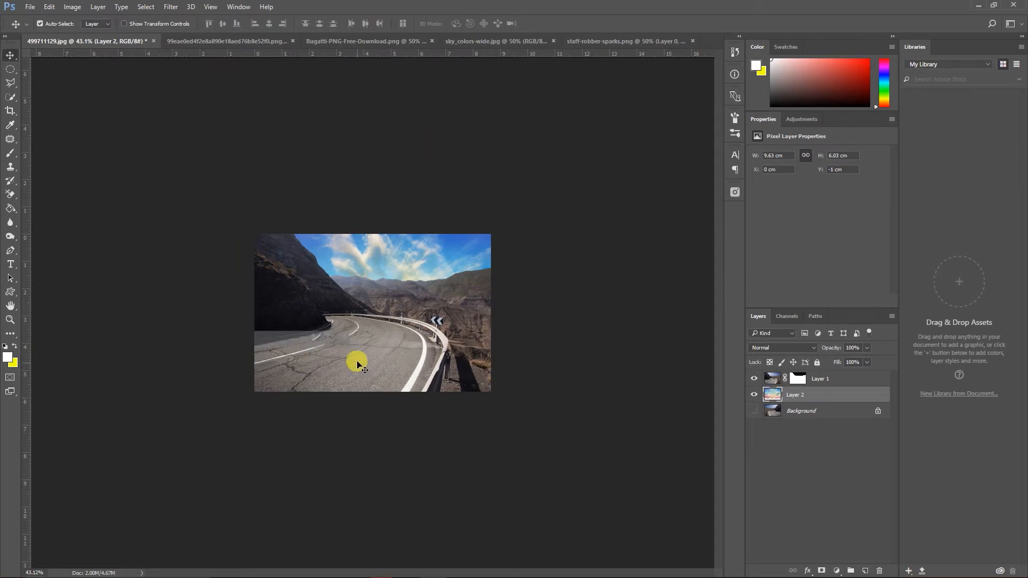
# Add a Brightness/Contrast adjustment above Layer 1 with brightness -92 and contrast 61
pyautogui.scroll(5, 358, 362)
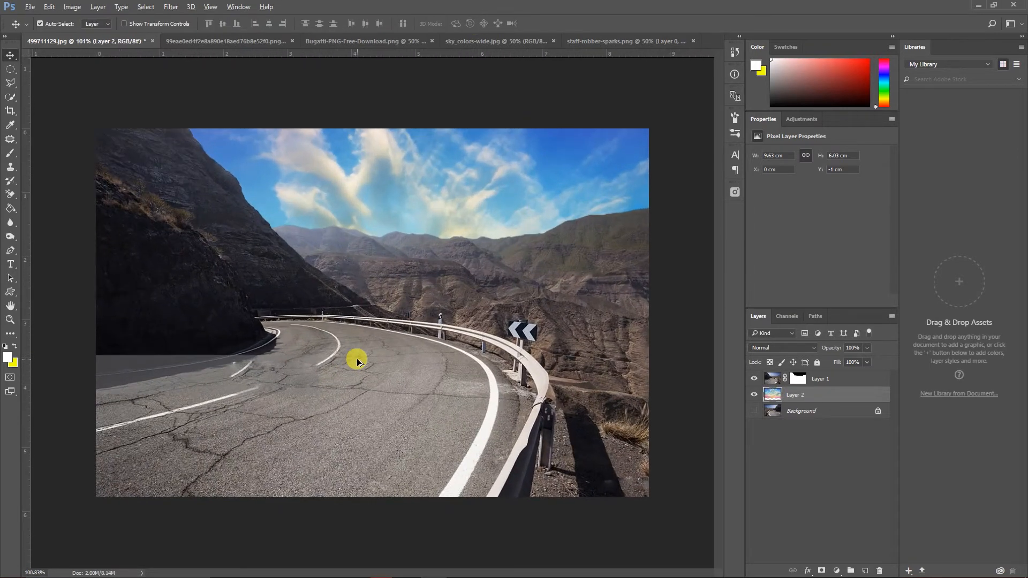
pyautogui.scroll(1, 358, 362)
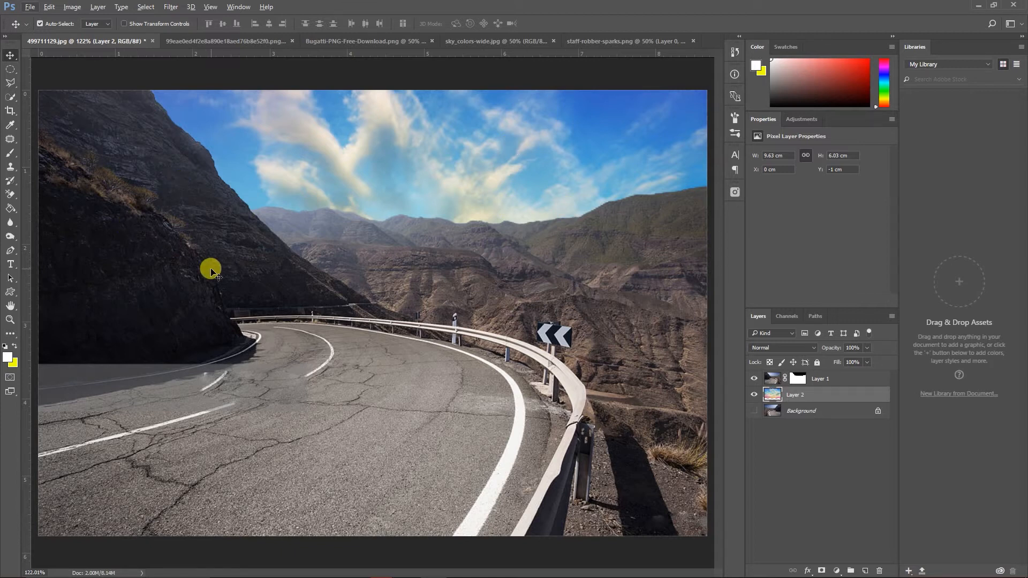
pyautogui.click(830, 381)
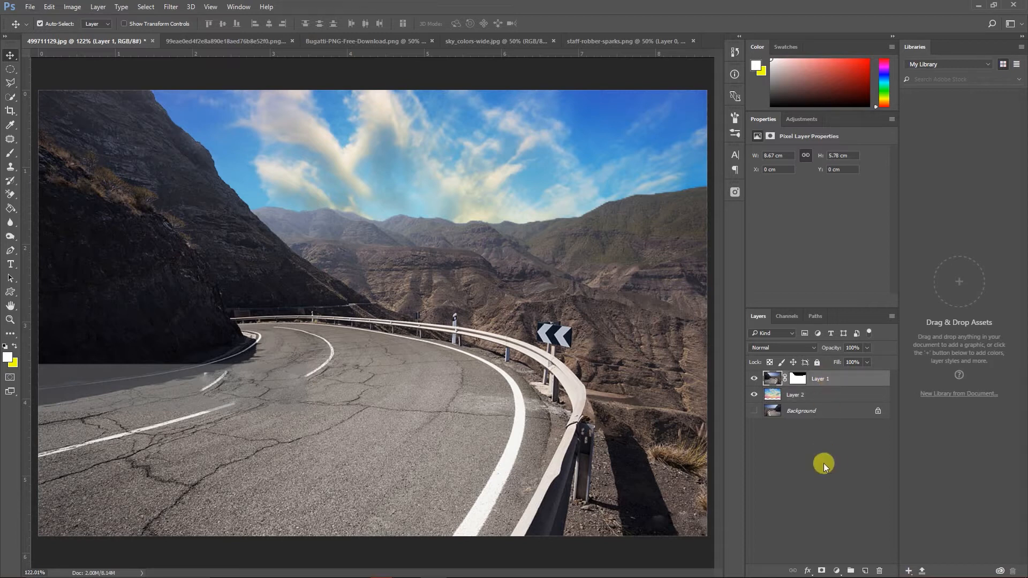
pyautogui.click(838, 571)
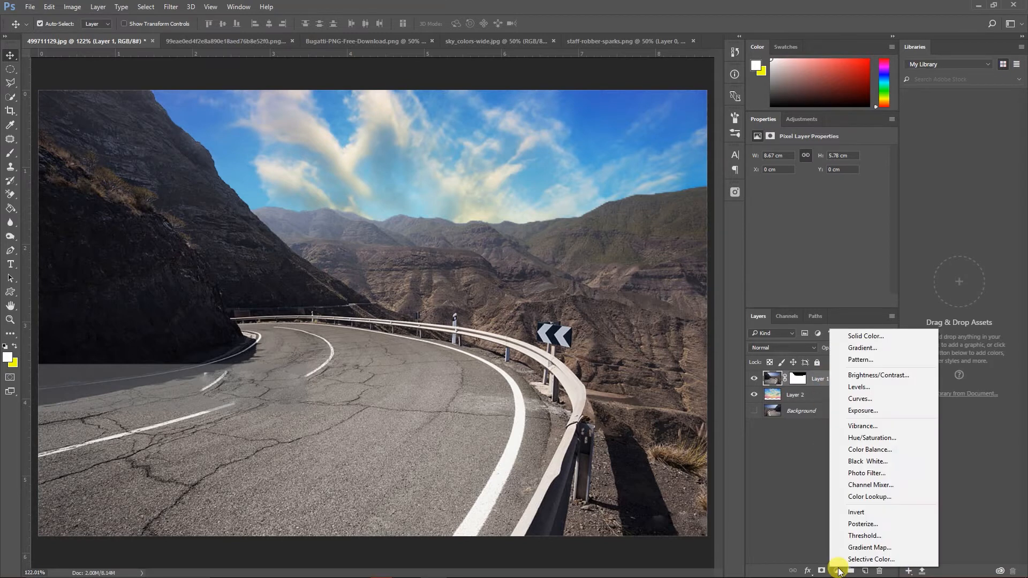
pyautogui.click(878, 376)
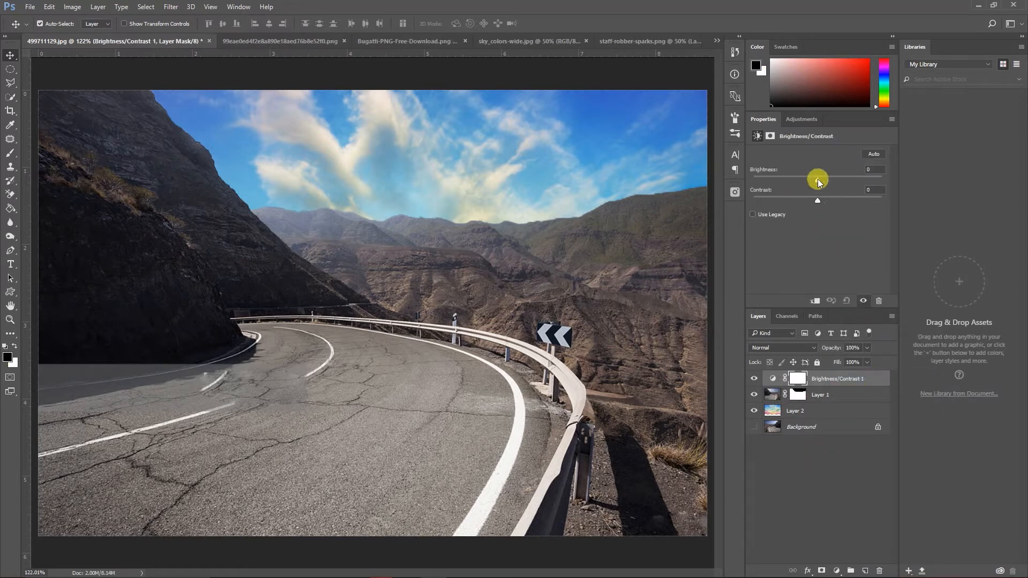
pyautogui.moveTo(814, 179); pyautogui.dragTo(792, 178)
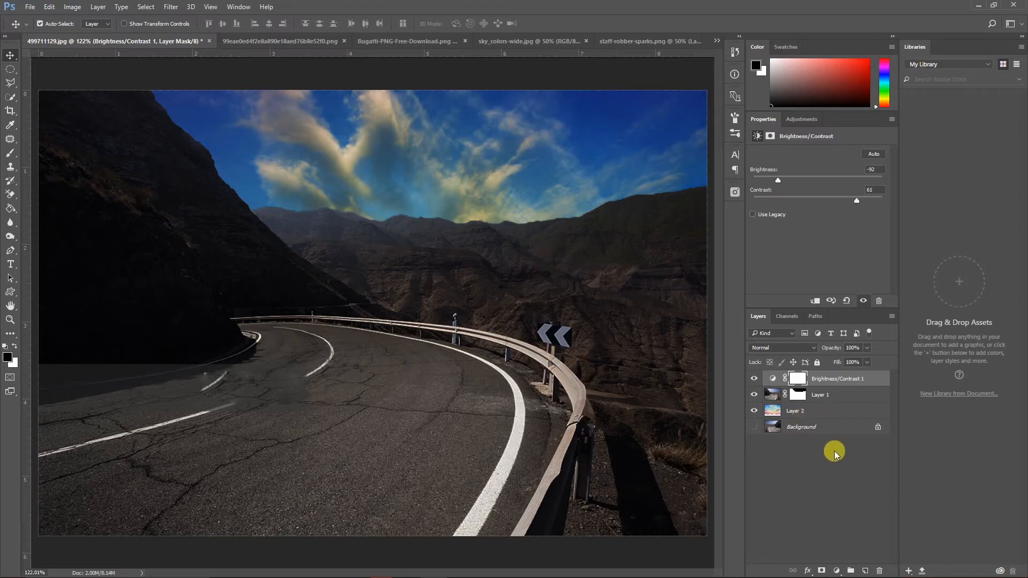
# Merge the Brightness/Contrast adjustment, the road layer and the sky layer into a single layer using Merge Visible
pyautogui.click(832, 396)
pyautogui.click(827, 415)
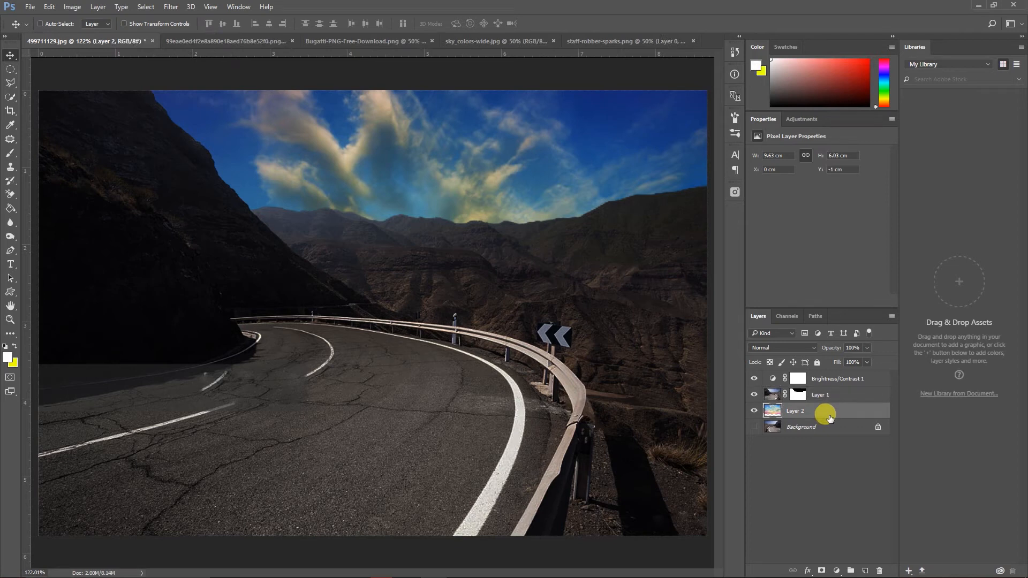
pyautogui.keyDown('shift'); pyautogui.click(831, 395); pyautogui.keyUp('shift')
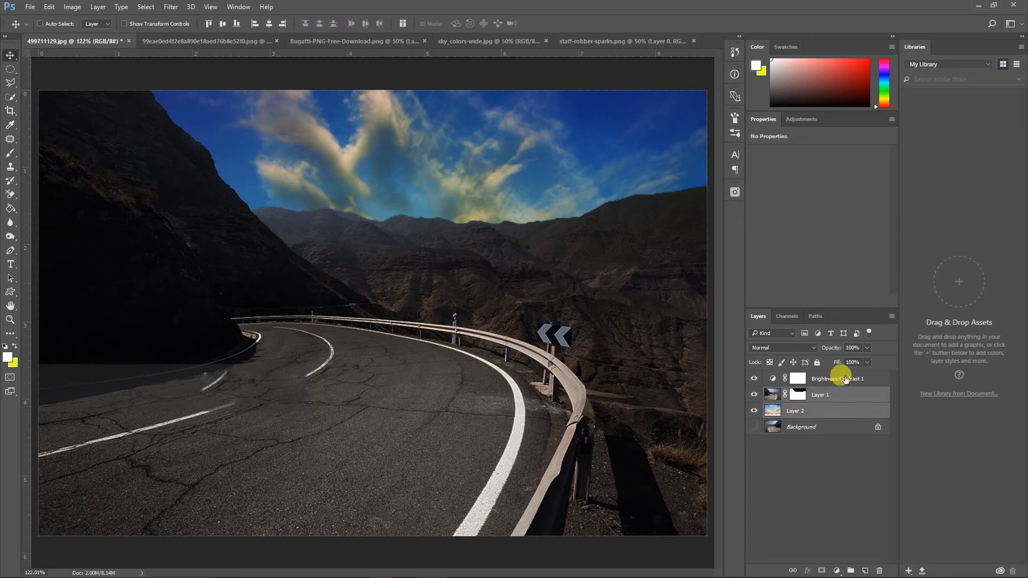
pyautogui.keyDown('shift'); pyautogui.click(845, 379); pyautogui.keyUp('shift')
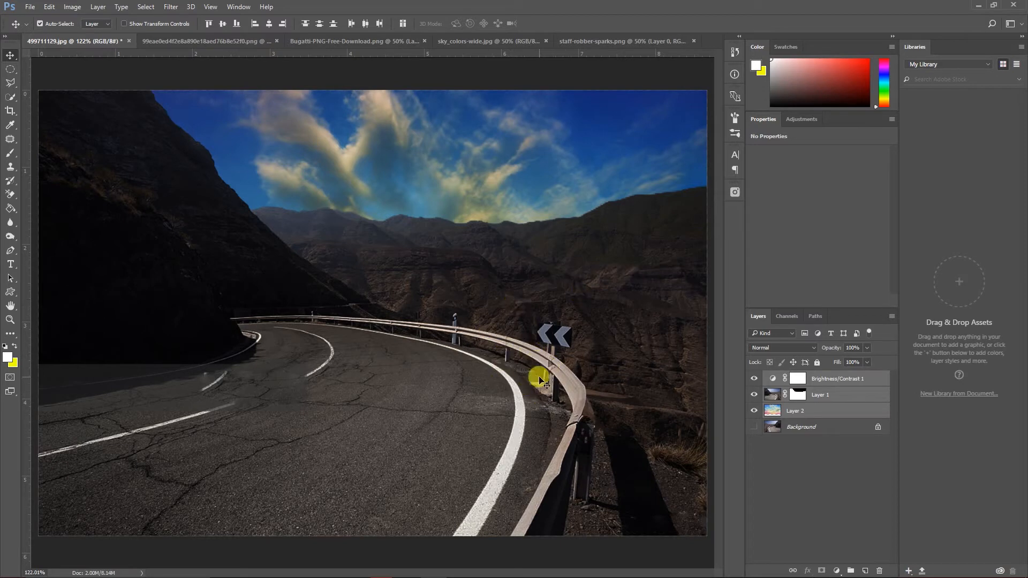
pyautogui.rightClick(838, 397)
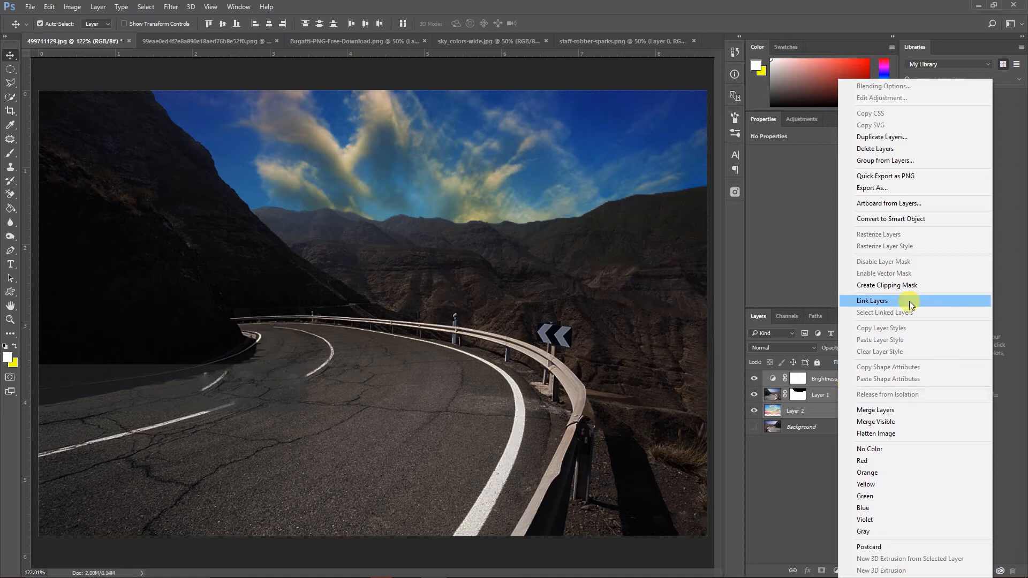
pyautogui.click(880, 421)
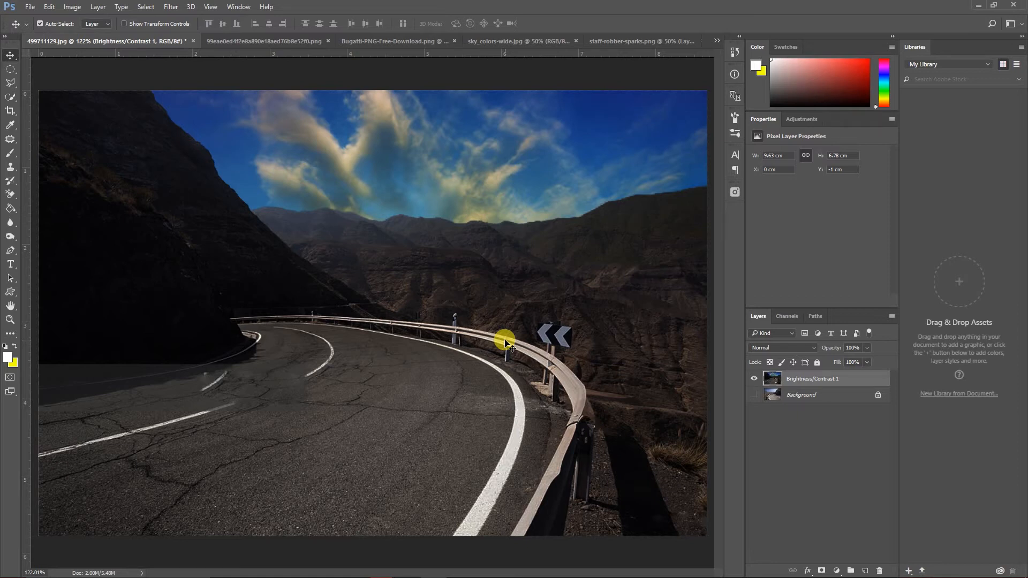
# Convert the merged road layer to a smart object and apply a Motion Blur with a 34° angle and 27-pixel distance
pyautogui.rightClick(809, 381)
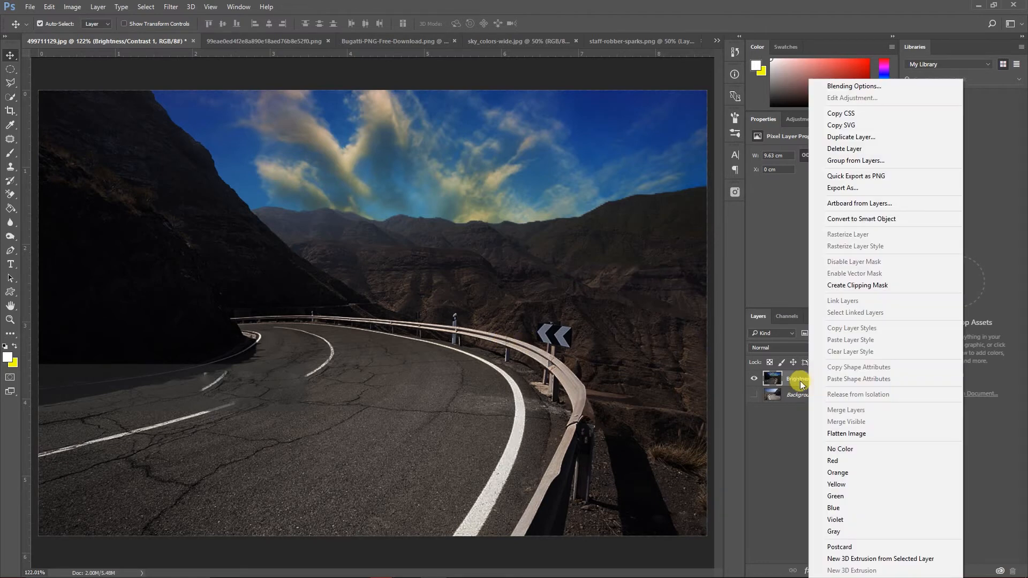
pyautogui.click(855, 220)
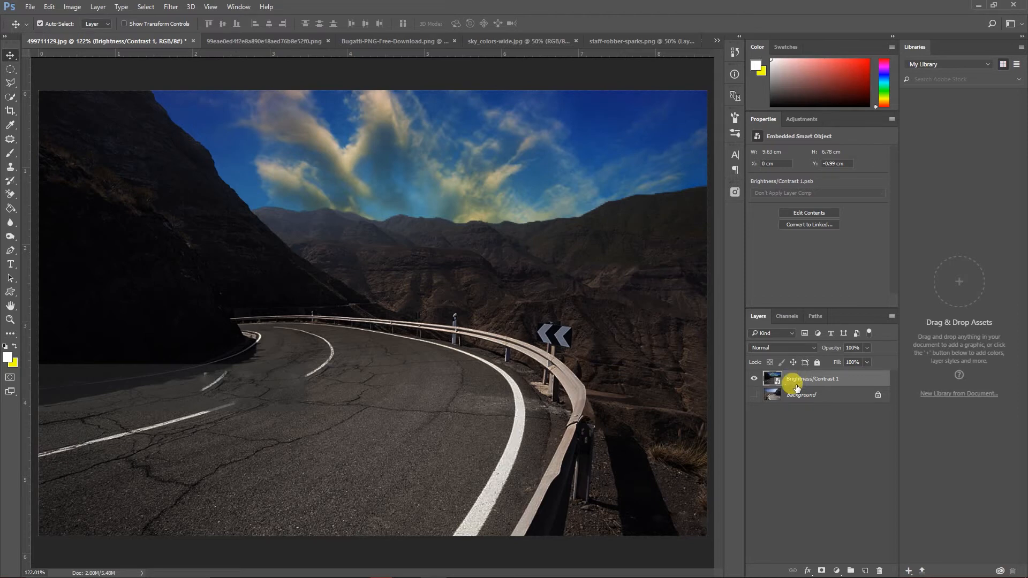
pyautogui.click(171, 8)
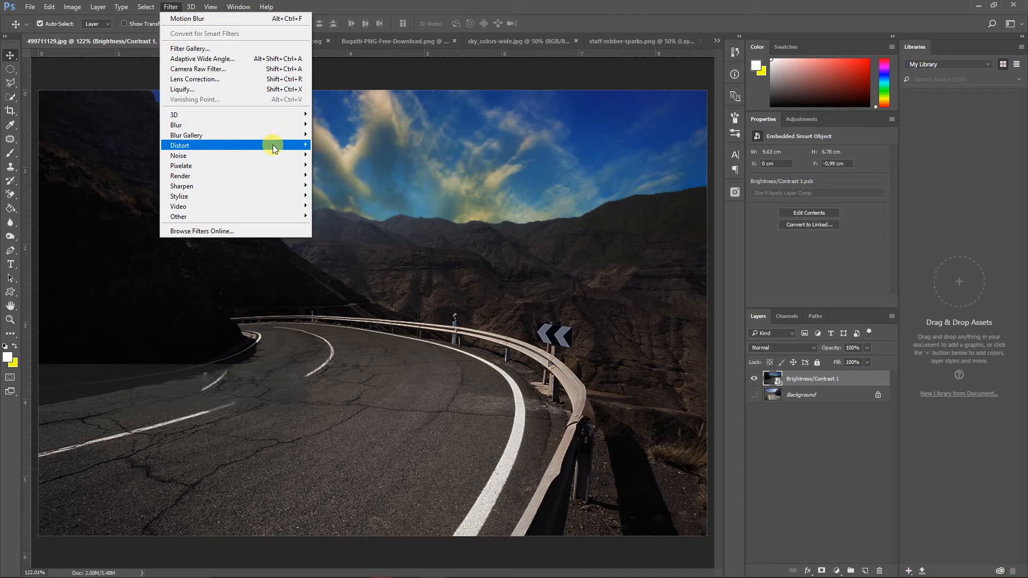
pyautogui.moveTo(284, 123)
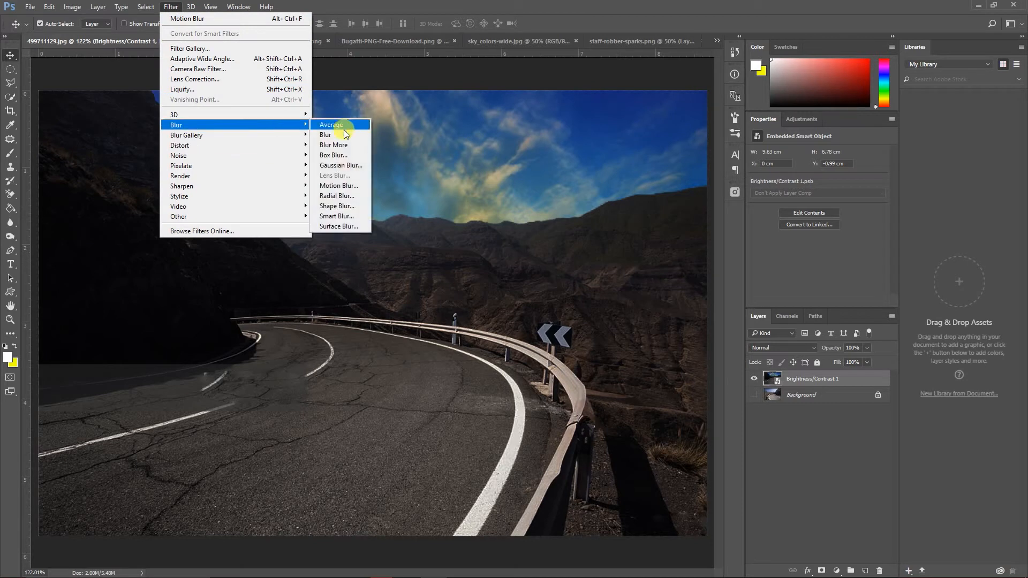
pyautogui.click(346, 186)
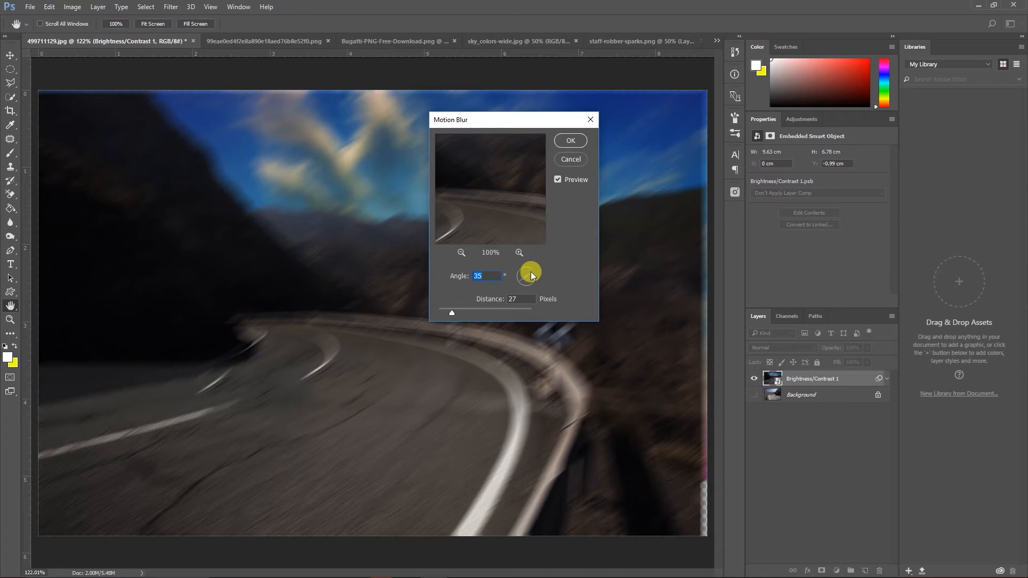
pyautogui.write('54')
pyautogui.moveTo(532, 265); pyautogui.dragTo(522, 269)
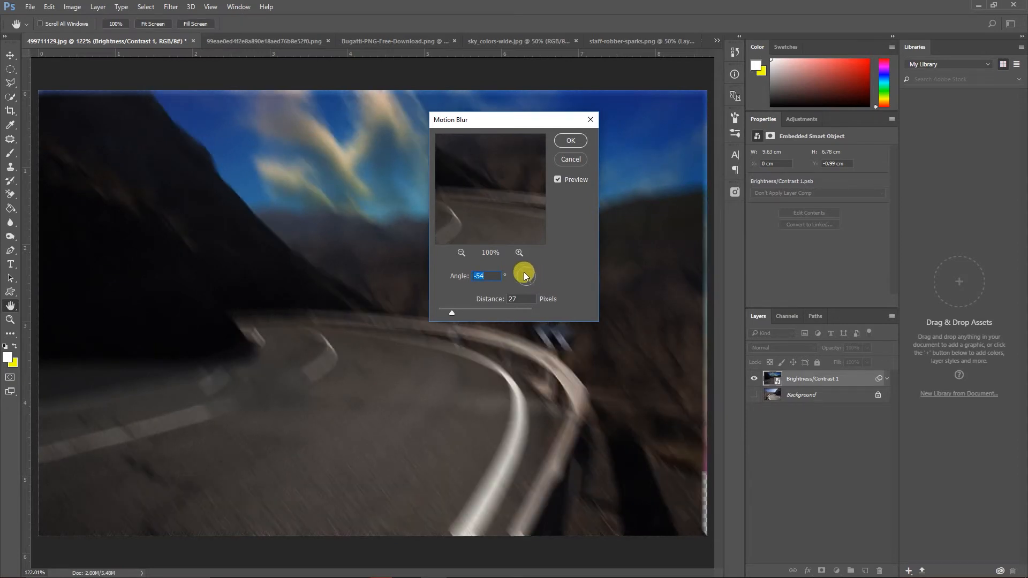
pyautogui.moveTo(529, 284); pyautogui.dragTo(529, 282)
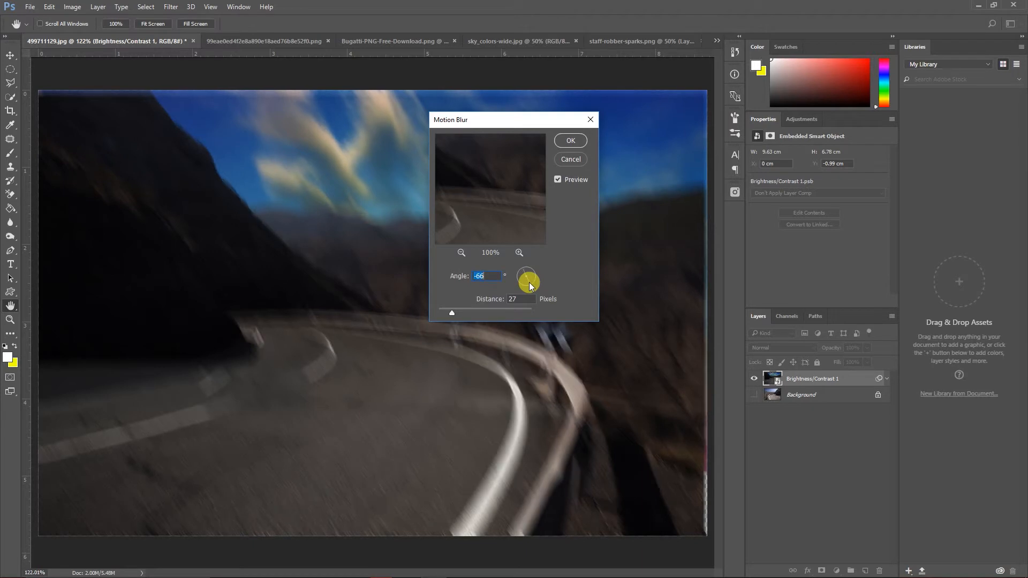
pyautogui.click(523, 271)
pyautogui.moveTo(522, 270); pyautogui.dragTo(524, 268)
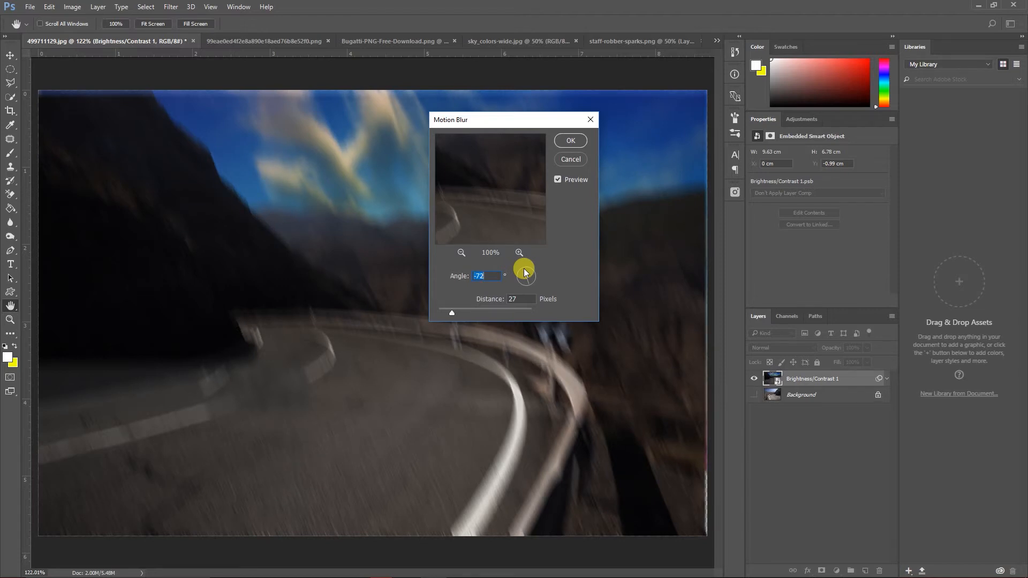
pyautogui.moveTo(524, 269); pyautogui.dragTo(538, 269)
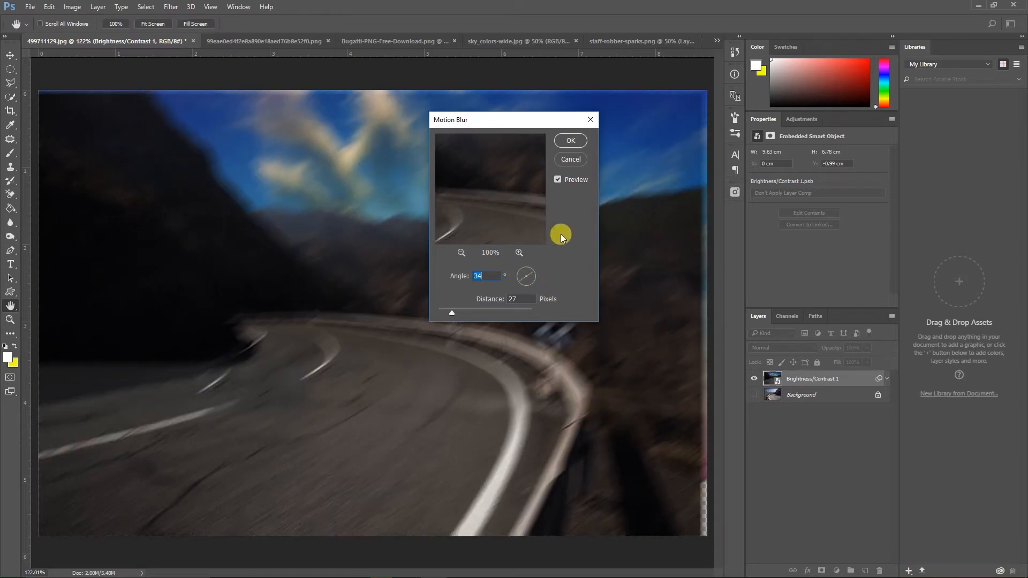
pyautogui.click(572, 141)
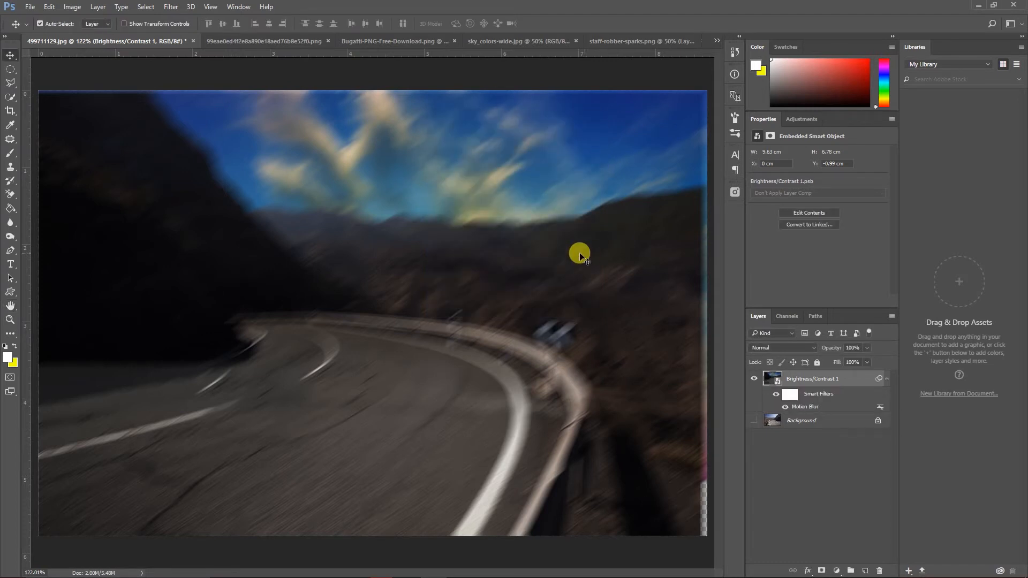
# Set the distance of the road layer's Motion Blur smart filter to 10 pixels
pyautogui.doubleClick(805, 408)
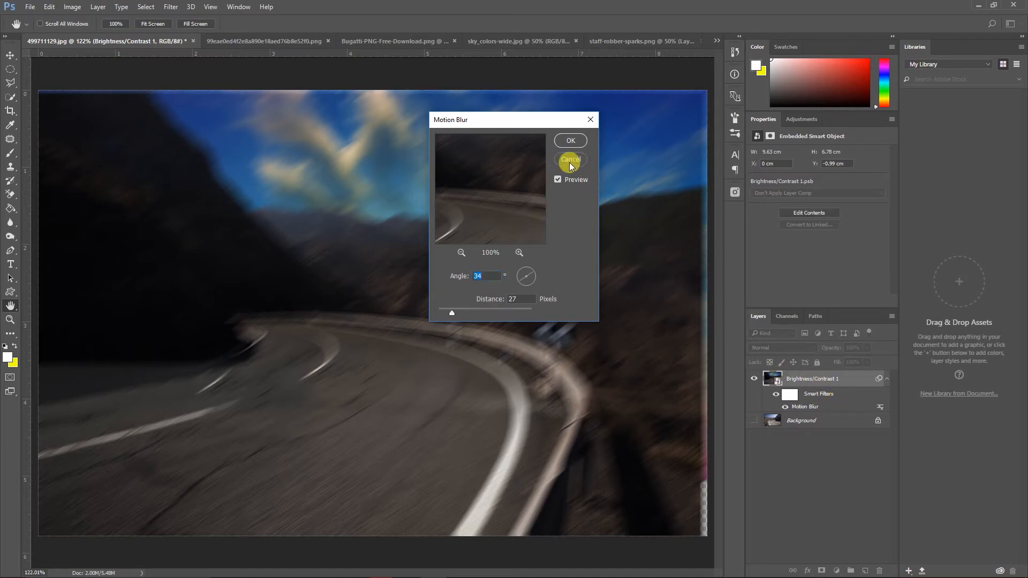
pyautogui.click(567, 141)
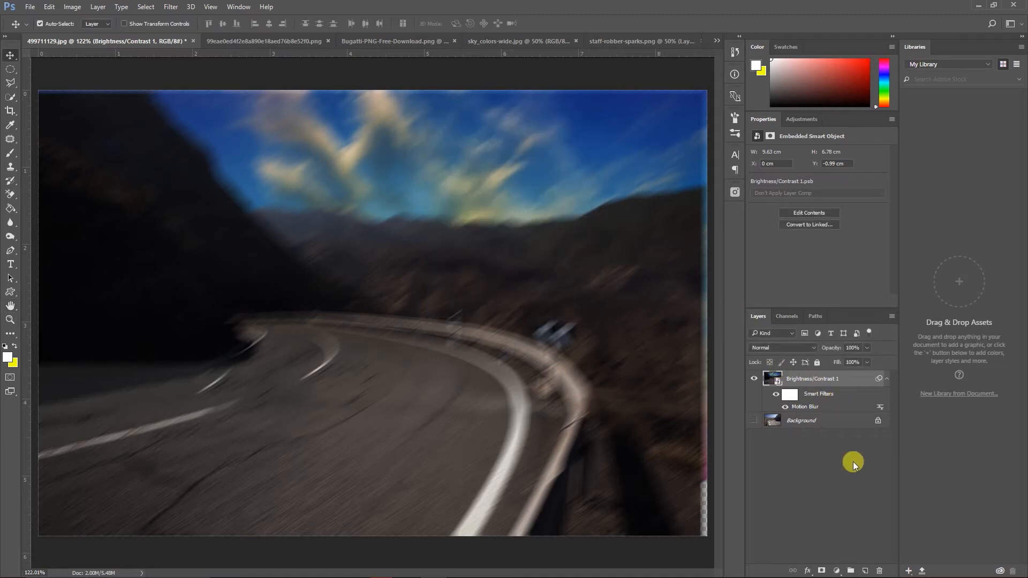
pyautogui.doubleClick(801, 408)
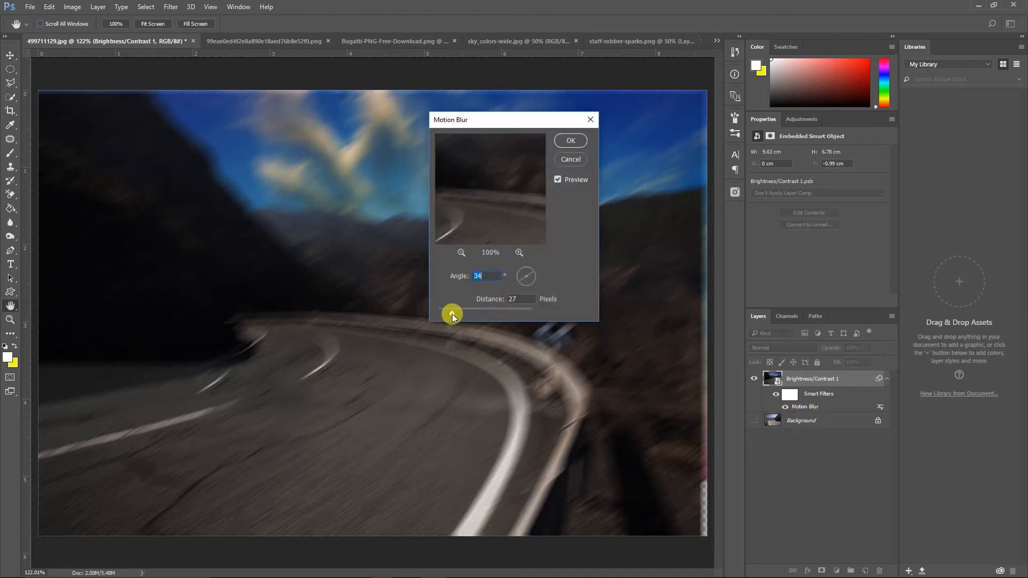
pyautogui.moveTo(450, 314); pyautogui.dragTo(444, 313)
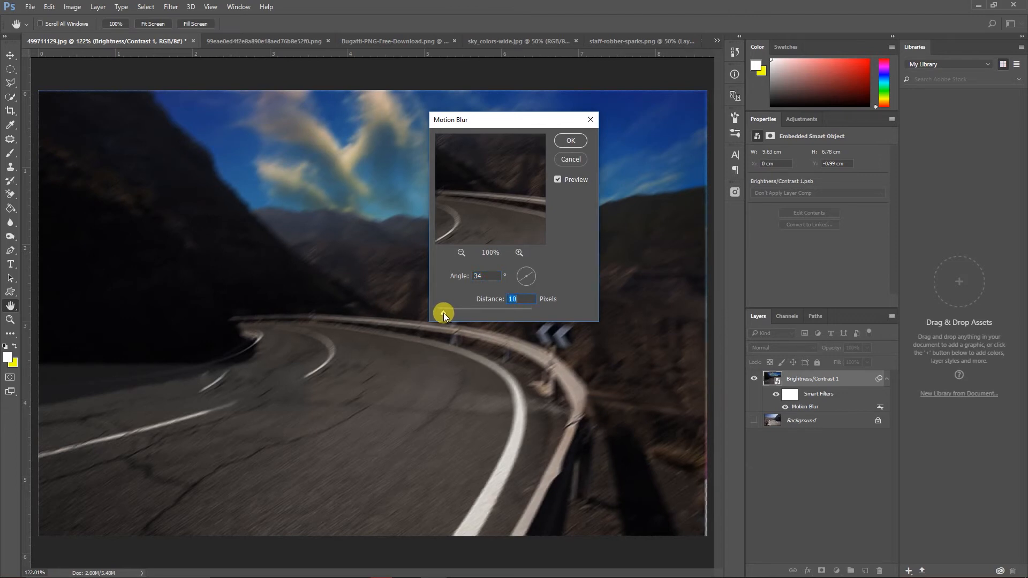
pyautogui.click(569, 143)
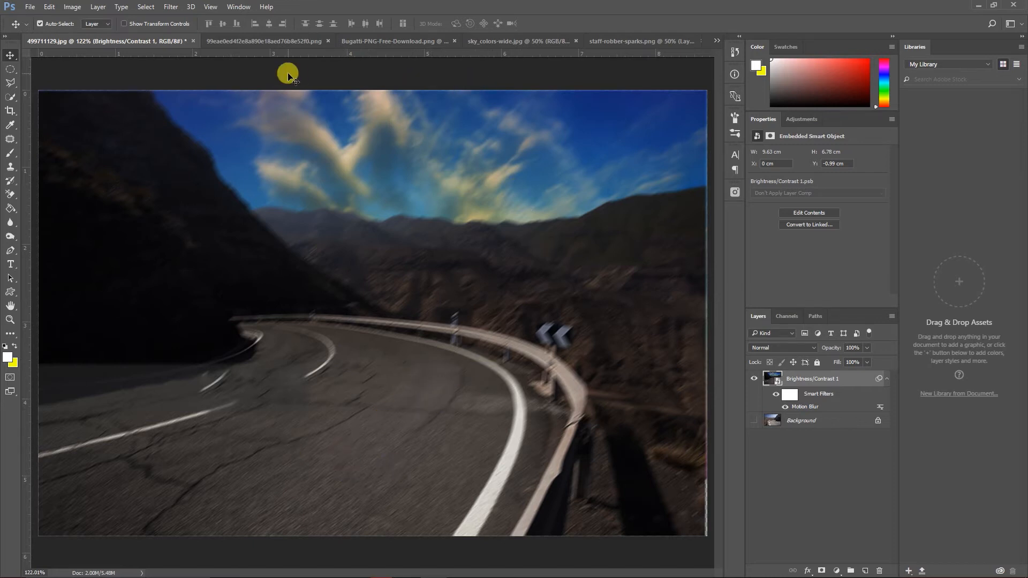
# Bring the Bugatti car image into the road document and scale it down proportionally to about 27%
pyautogui.click(396, 42)
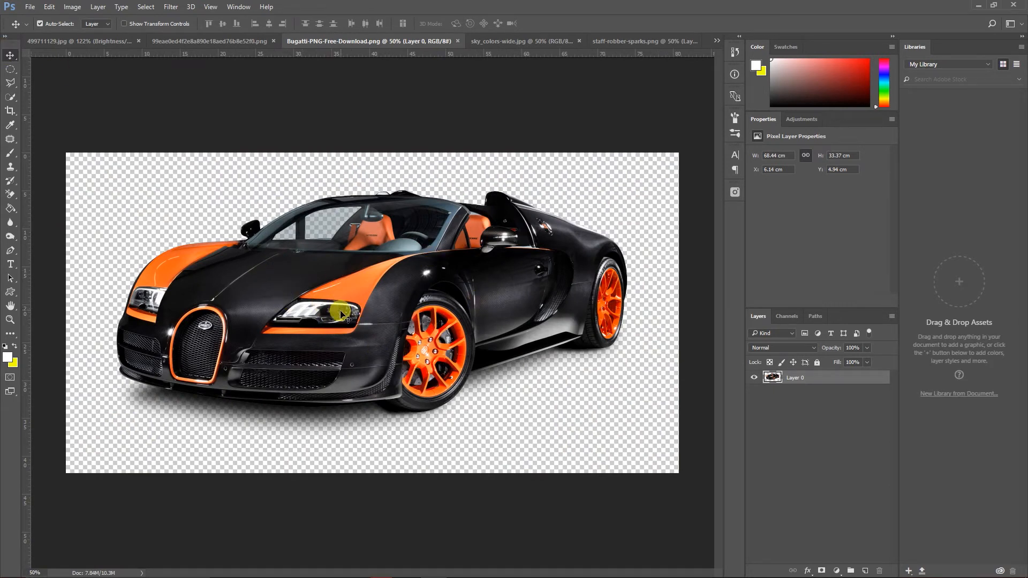
pyautogui.moveTo(362, 297); pyautogui.dragTo(345, 378)
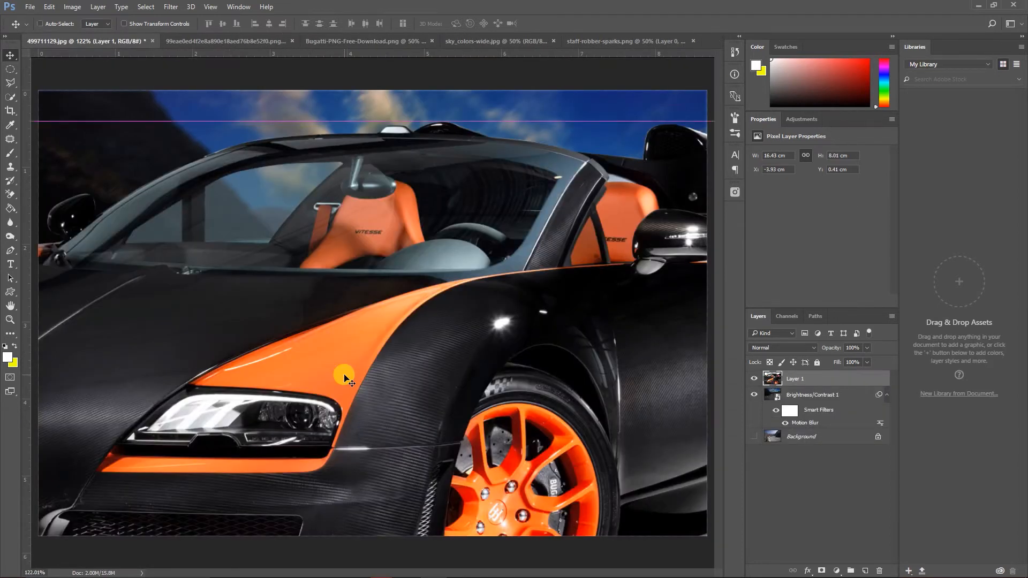
pyautogui.hotkey('ctrl', 't')
pyautogui.hotkey('ctrl', '0')
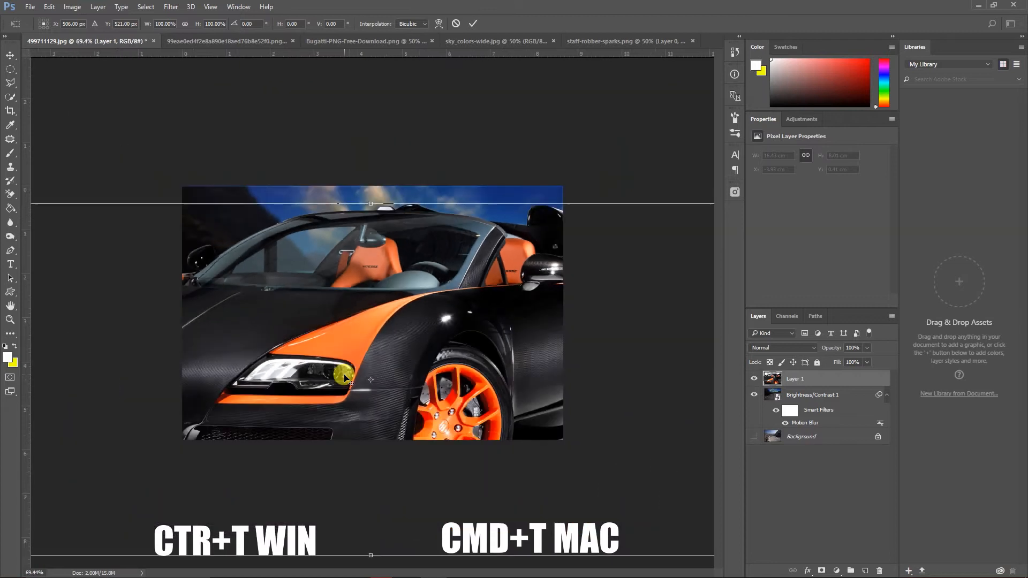
pyautogui.moveTo(617, 480); pyautogui.dragTo(437, 390)
pyautogui.scroll(9, 395, 352)
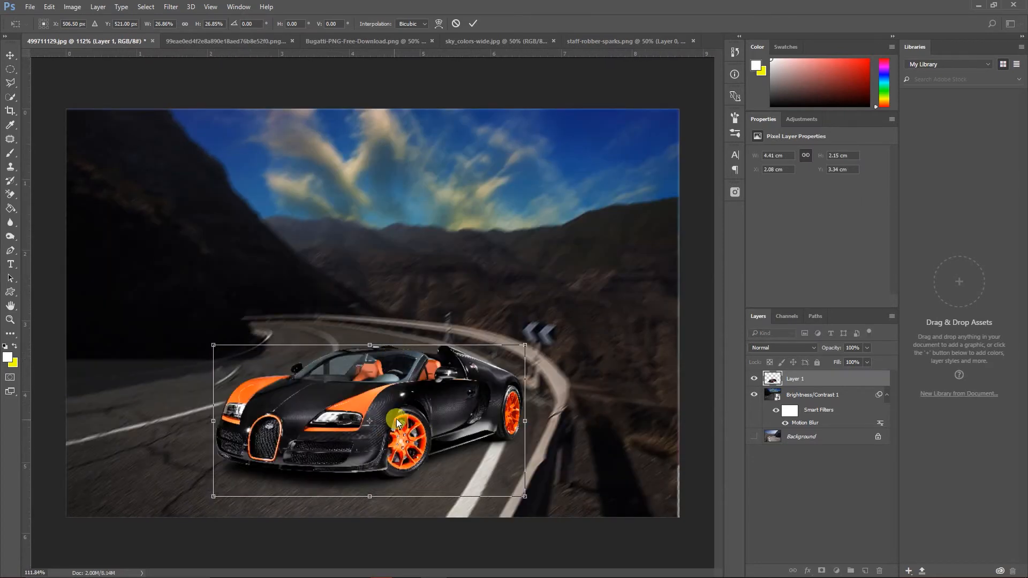
# Move the car onto the road's left part and enlarge it slightly to about 4.67 × 2.28 cm, at about X 1.03, Y 3.11 cm
pyautogui.moveTo(393, 413); pyautogui.dragTo(342, 413)
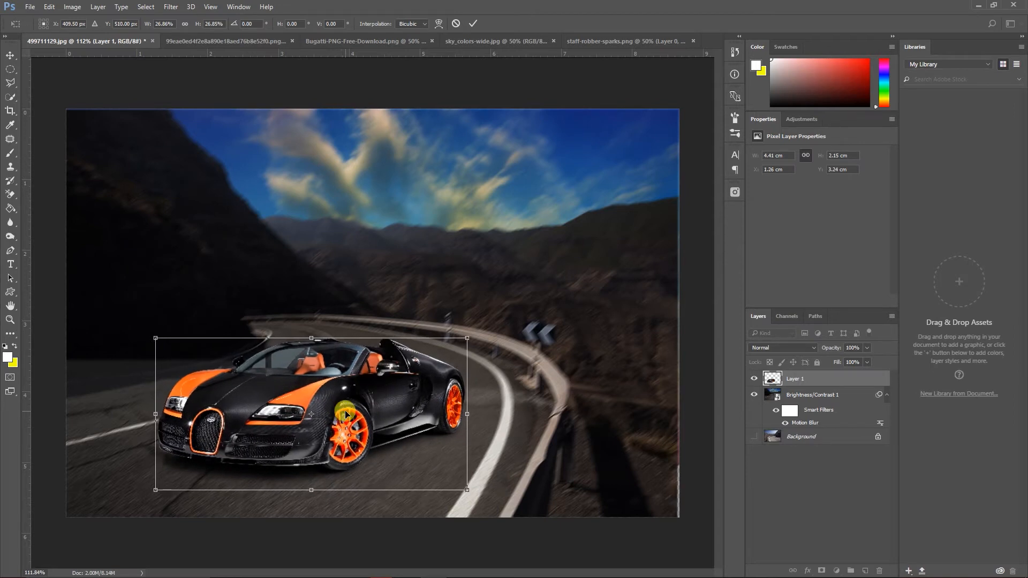
pyautogui.moveTo(346, 414); pyautogui.dragTo(344, 414)
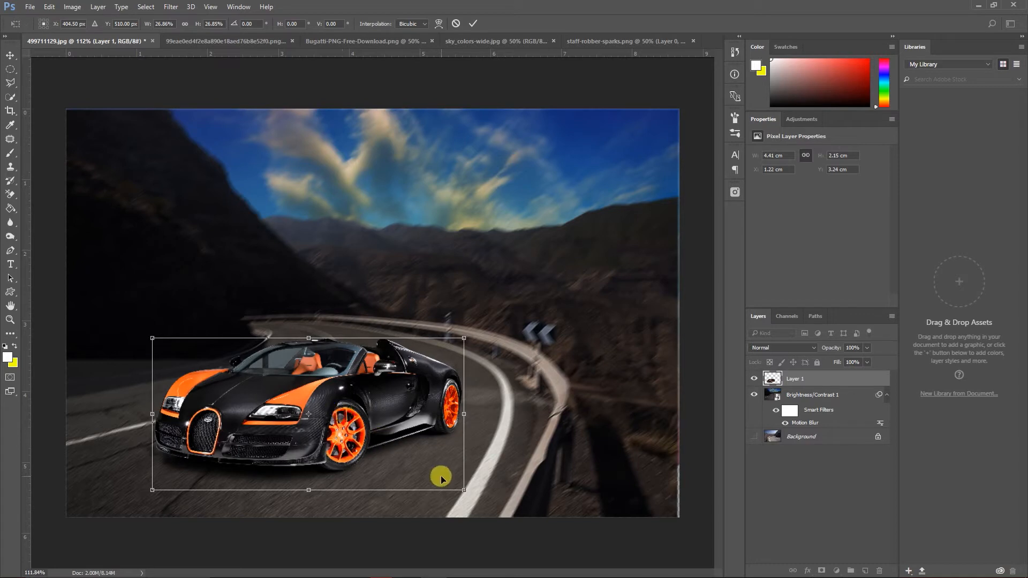
pyautogui.moveTo(464, 490); pyautogui.dragTo(468, 498)
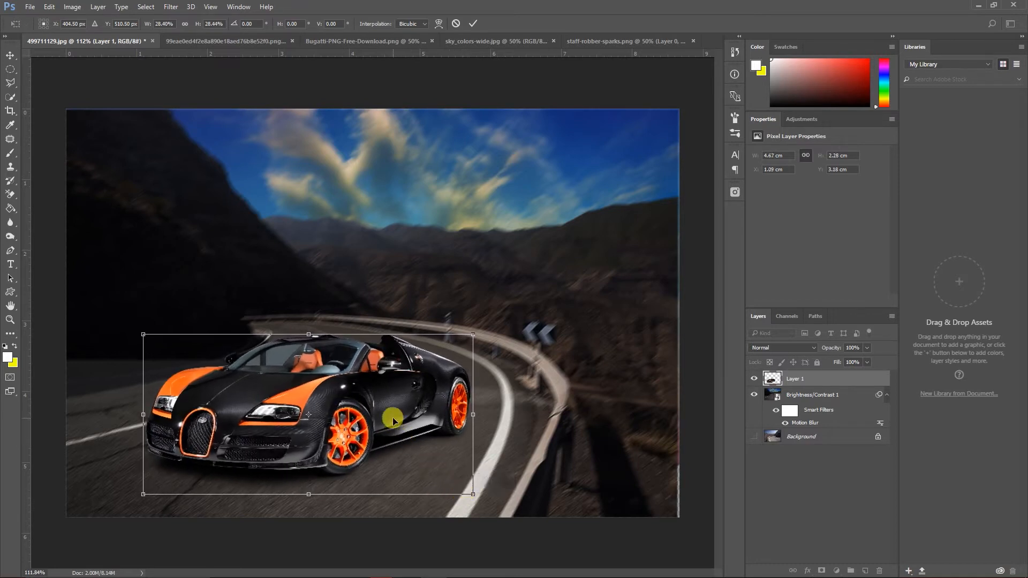
pyautogui.moveTo(394, 419); pyautogui.dragTo(388, 412)
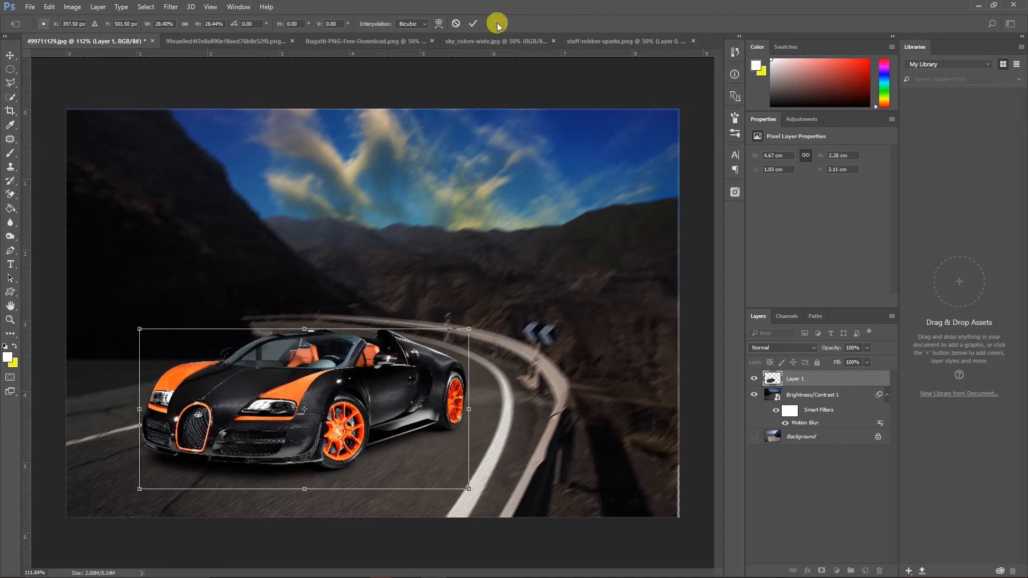
pyautogui.click(476, 26)
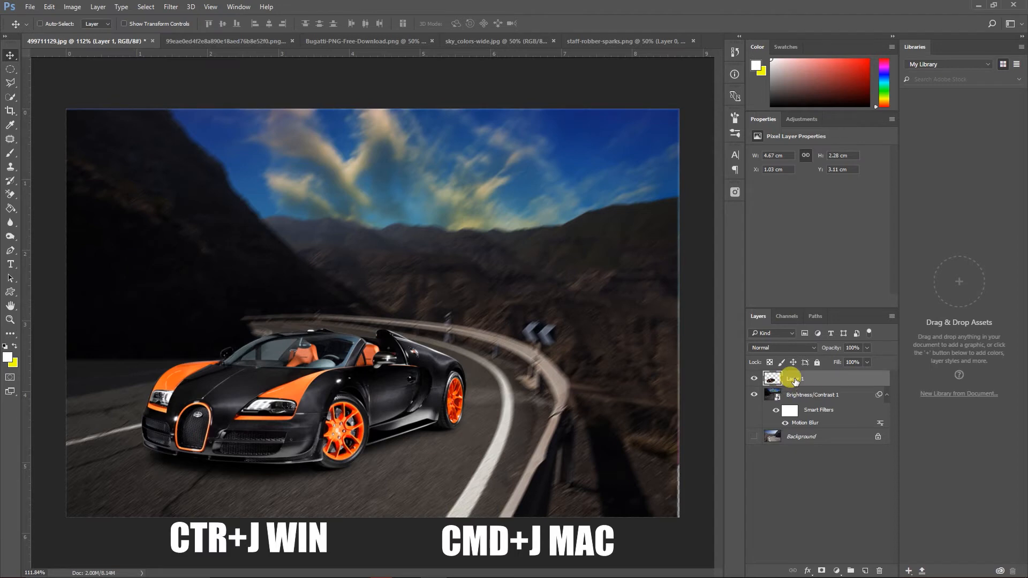
# Duplicate the car layer and convert the copy to a smart object
pyautogui.hotkey('ctrl', 'j')
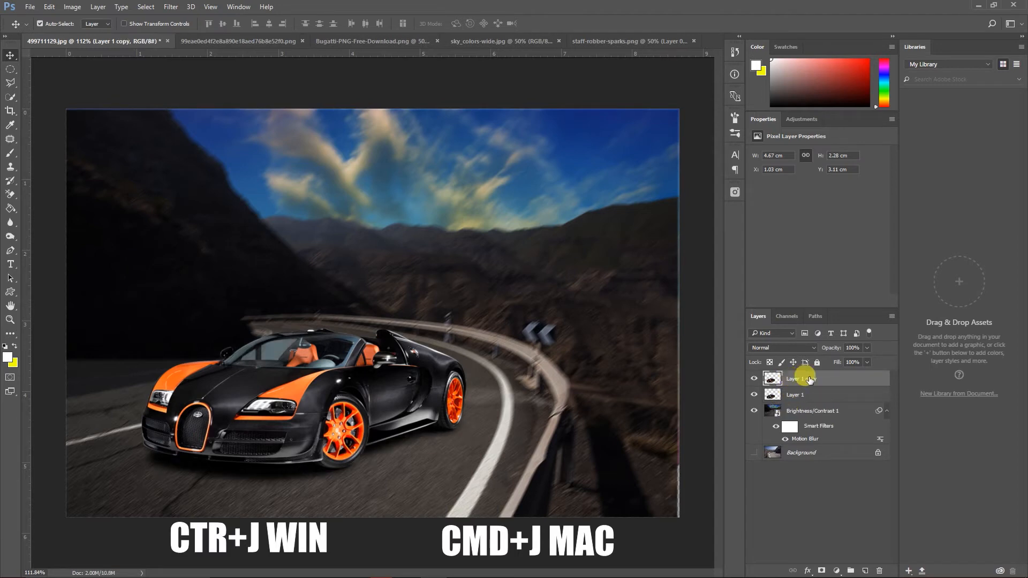
pyautogui.rightClick(806, 379)
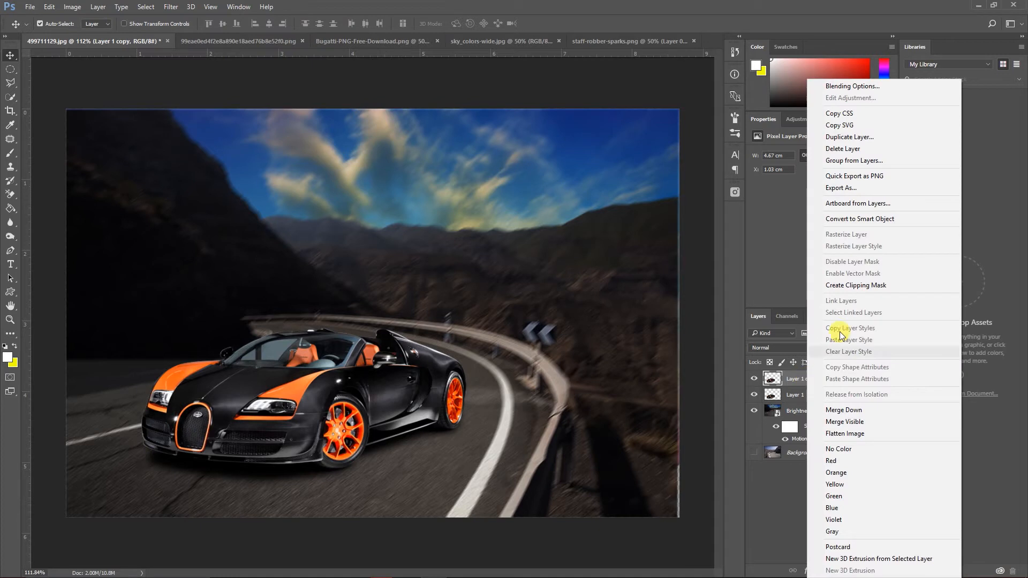
pyautogui.click(872, 217)
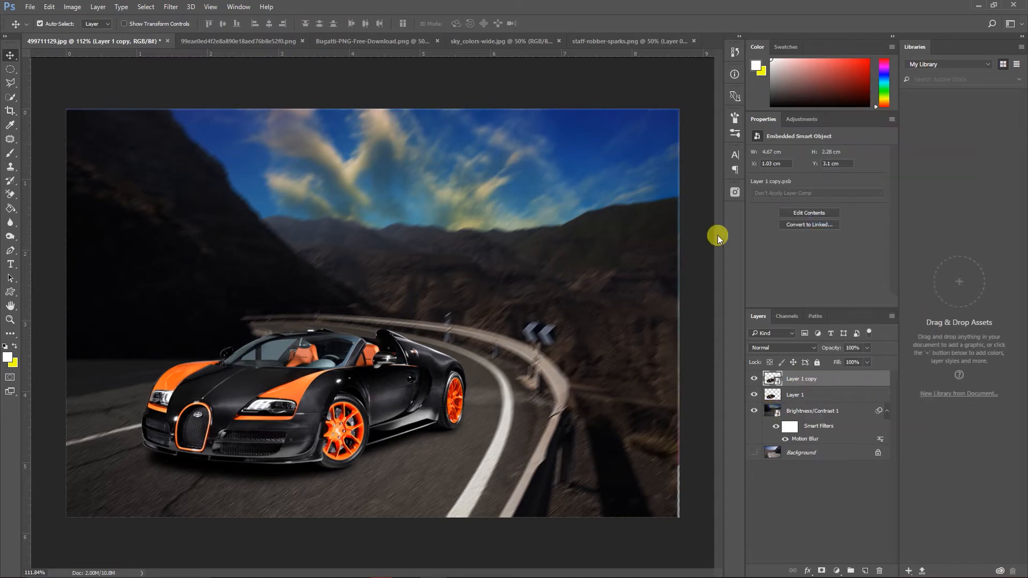
# Apply a Motion Blur to the car copy with a 34° angle and 21-pixel distance
pyautogui.click(171, 7)
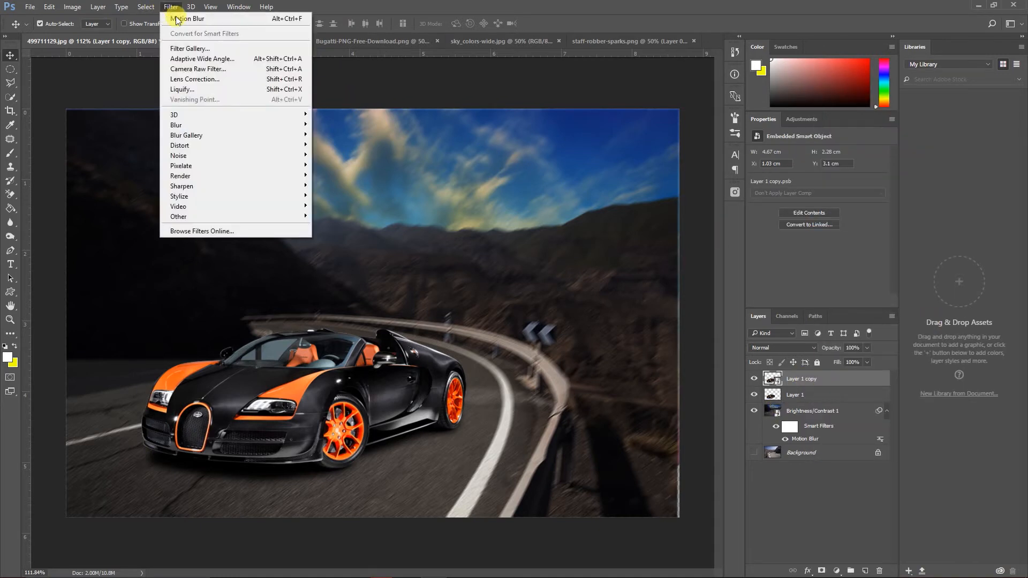
pyautogui.moveTo(284, 122)
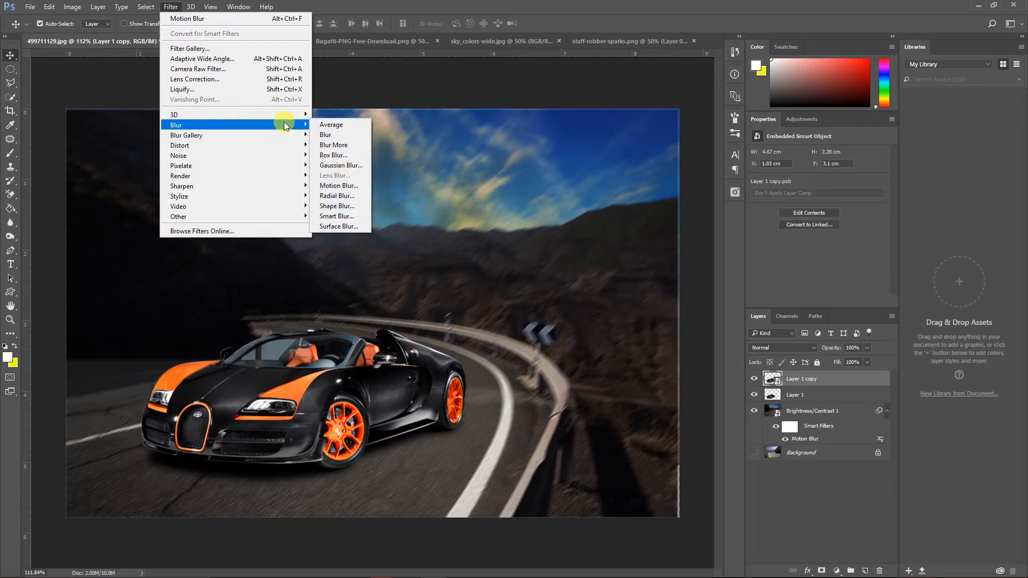
pyautogui.click(344, 185)
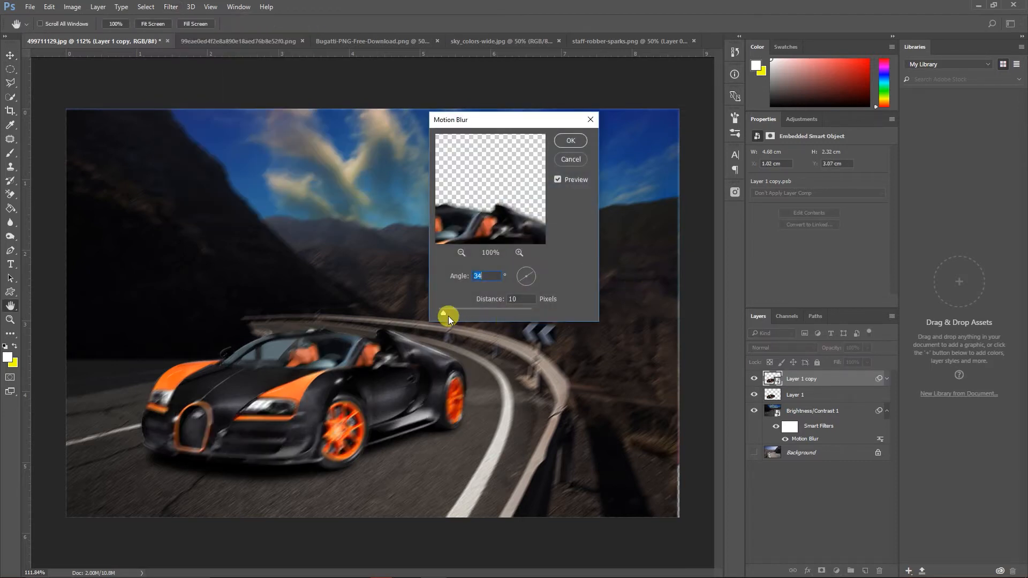
pyautogui.moveTo(443, 311); pyautogui.dragTo(449, 310)
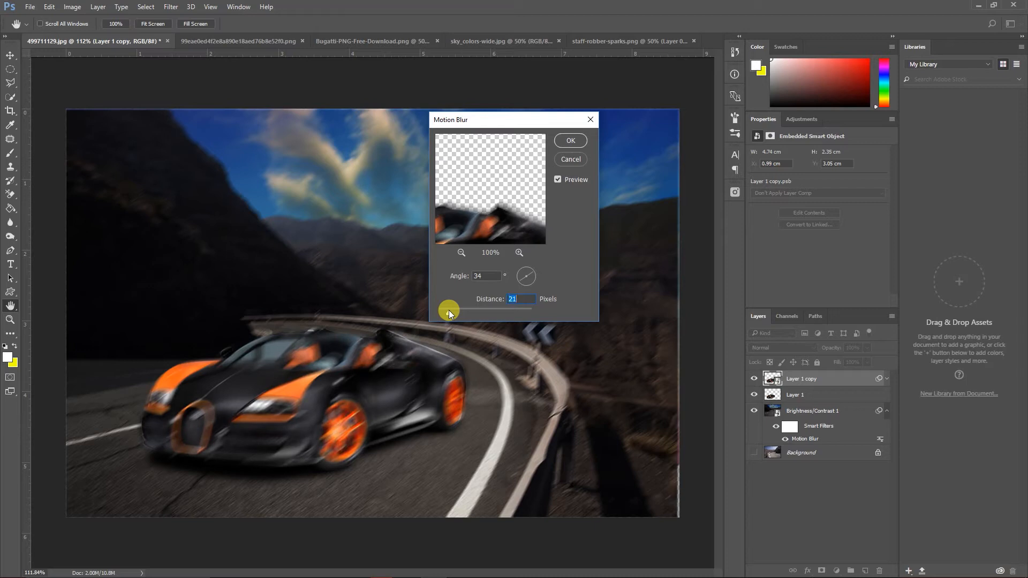
pyautogui.click(571, 140)
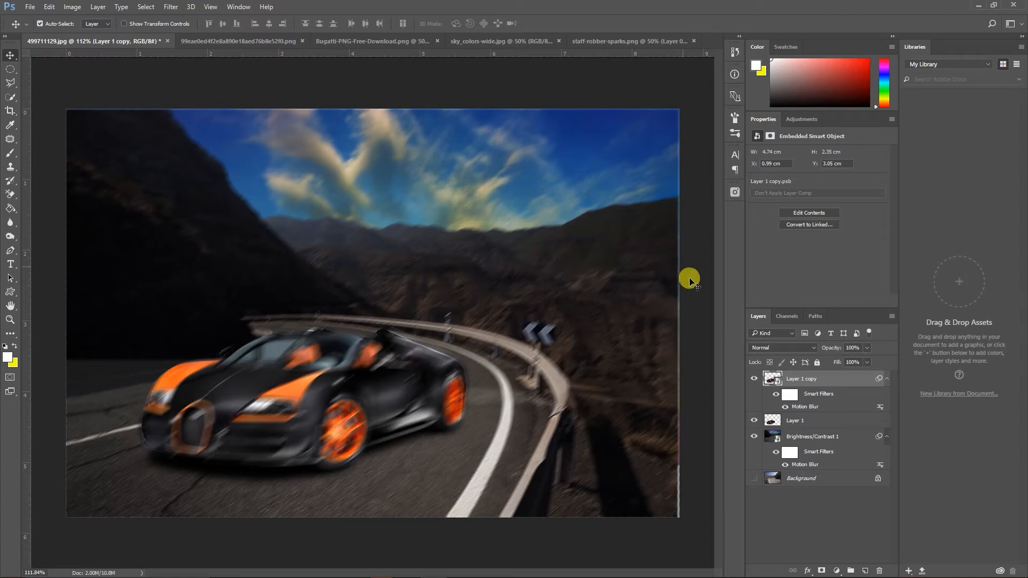
# Paint black on the car copy's smart filter mask with a soft 80 px brush to remove the blur from the car's front and front wheel
pyautogui.click(790, 396)
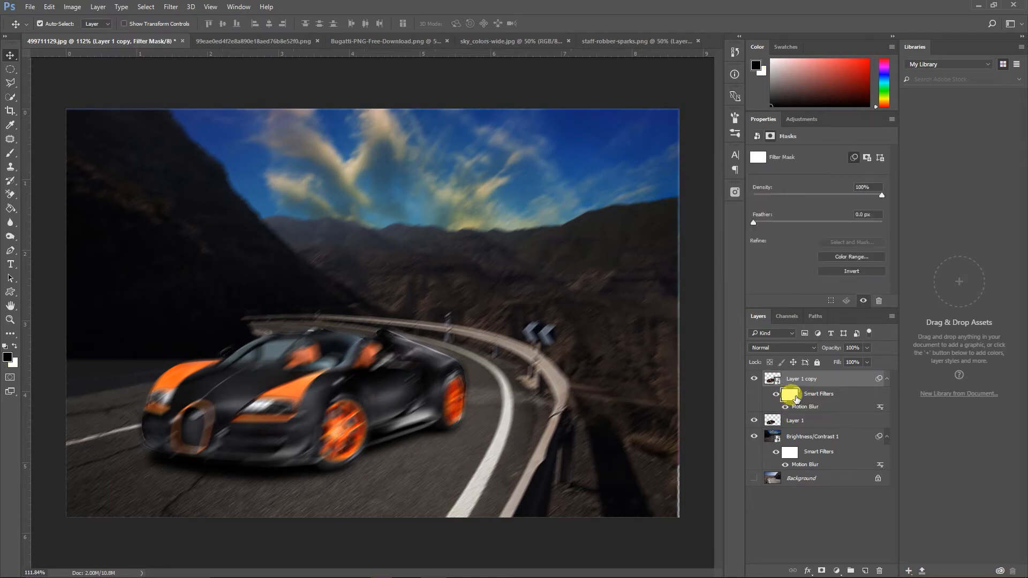
pyautogui.click(10, 153)
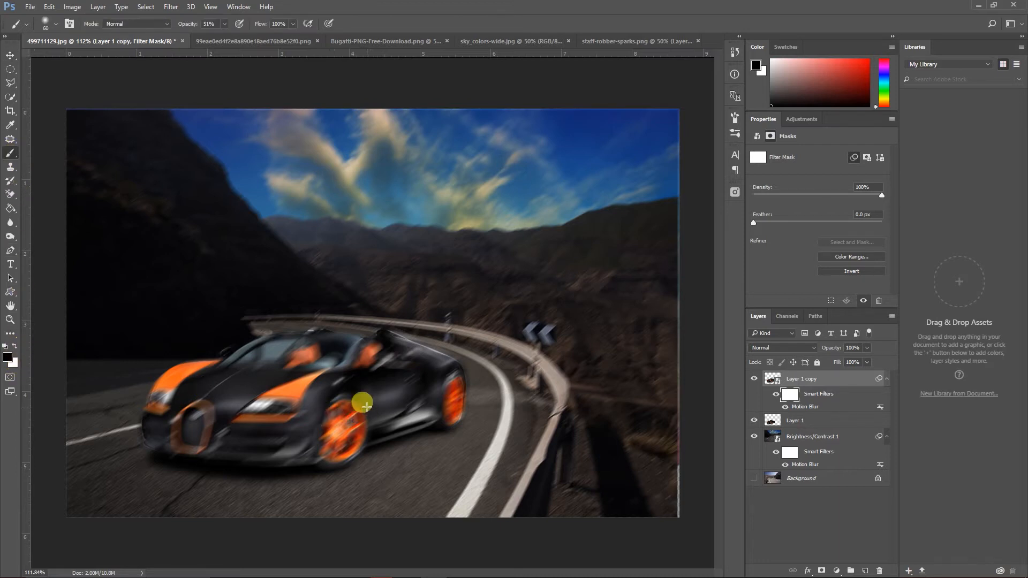
pyautogui.press('capslock')
pyautogui.moveTo(292, 411); pyautogui.dragTo(245, 401)
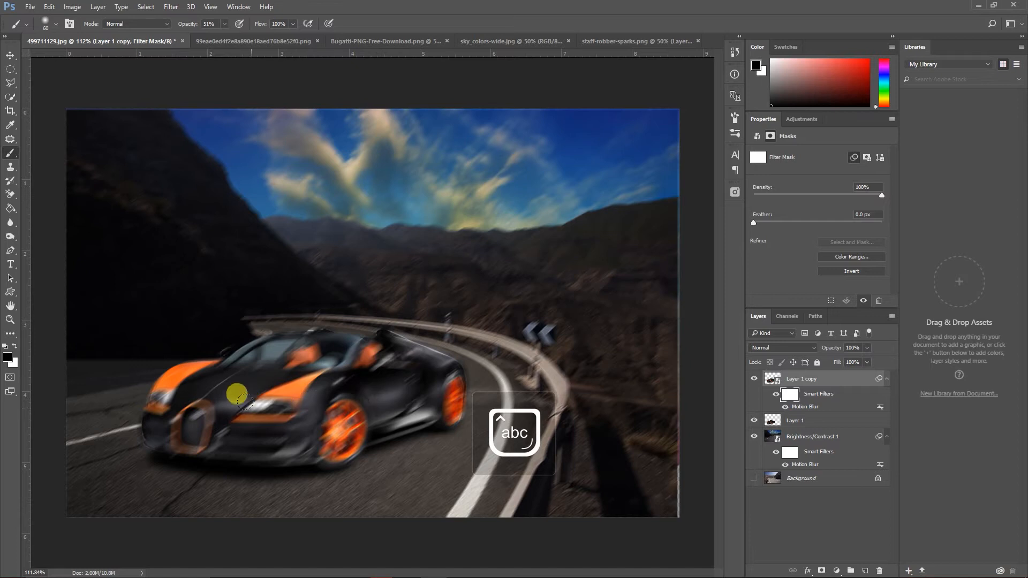
pyautogui.press(']')
pyautogui.press(']')
pyautogui.press(']')
pyautogui.press(']')
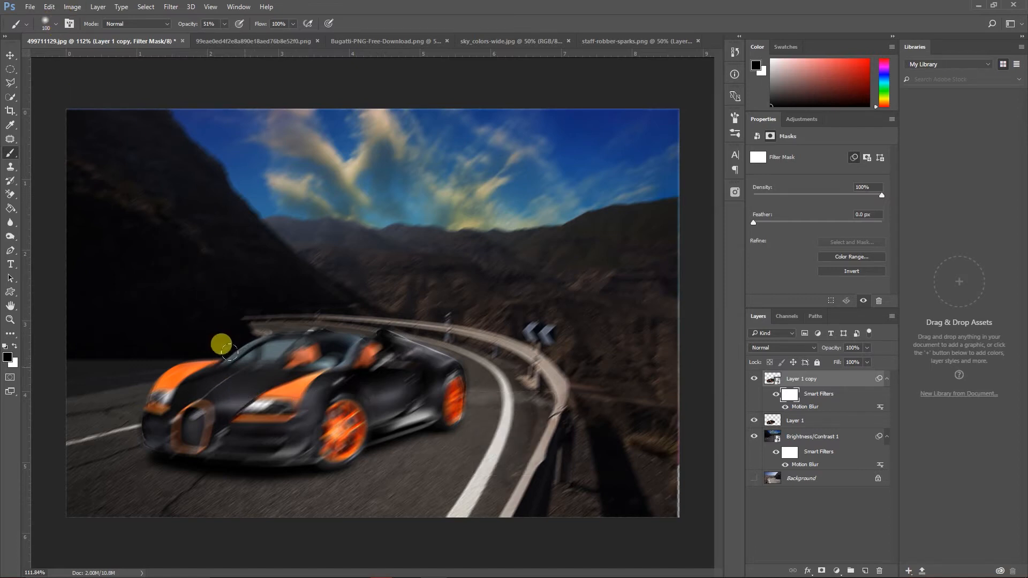
pyautogui.moveTo(196, 399); pyautogui.dragTo(203, 374)
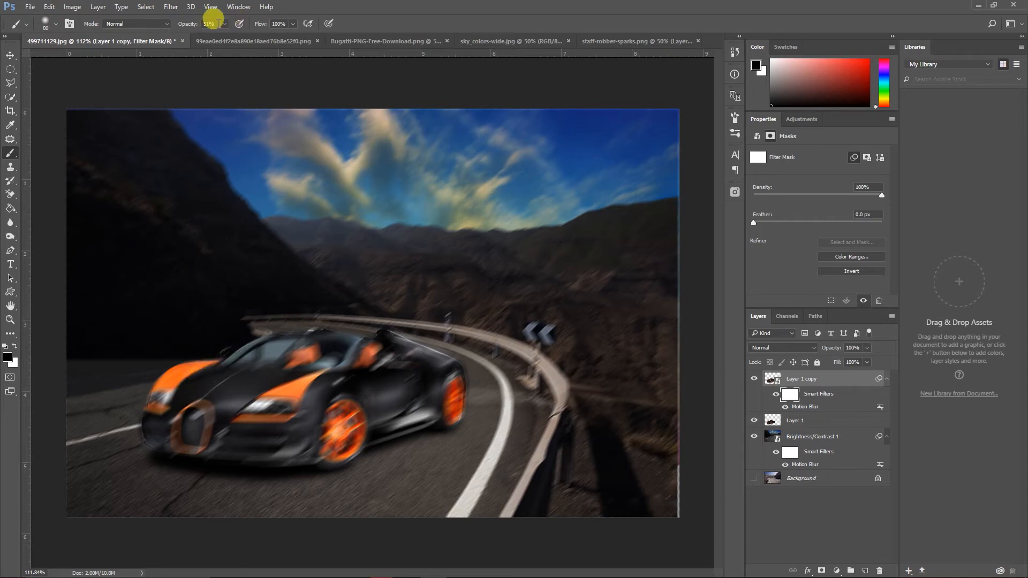
pyautogui.press('[')
pyautogui.moveTo(160, 413)
pyautogui.mouseDown()
pyautogui.moveTo(201, 376)
pyautogui.moveTo(168, 418)
pyautogui.moveTo(194, 432)
pyautogui.moveTo(229, 427)
pyautogui.moveTo(203, 423)
pyautogui.moveTo(243, 399)
pyautogui.moveTo(270, 403)
pyautogui.moveTo(256, 378)
pyautogui.moveTo(205, 378)
pyautogui.moveTo(184, 388)
pyautogui.moveTo(281, 447)
pyautogui.moveTo(268, 445)
pyautogui.moveTo(257, 438)
pyautogui.moveTo(257, 407)
pyautogui.moveTo(276, 389)
pyautogui.moveTo(223, 397)
pyautogui.moveTo(302, 434)
pyautogui.moveTo(304, 420)
pyautogui.moveTo(297, 435)
pyautogui.moveTo(313, 410)
pyautogui.moveTo(300, 437)
pyautogui.moveTo(313, 421)
pyautogui.moveTo(303, 431)
pyautogui.moveTo(311, 425)
pyautogui.moveTo(169, 408)
pyautogui.moveTo(181, 387)
pyautogui.moveTo(156, 407)
pyautogui.moveTo(196, 372)
pyautogui.moveTo(220, 367)
pyautogui.moveTo(187, 385)
pyautogui.moveTo(249, 376)
pyautogui.moveTo(243, 392)
pyautogui.moveTo(267, 377)
pyautogui.moveTo(257, 394)
pyautogui.moveTo(189, 419)
pyautogui.moveTo(238, 419)
pyautogui.moveTo(198, 416)
pyautogui.moveTo(253, 394)
pyautogui.moveTo(266, 370)
pyautogui.moveTo(174, 398)
pyautogui.moveTo(247, 376)
pyautogui.moveTo(252, 425)
pyautogui.mouseUp()
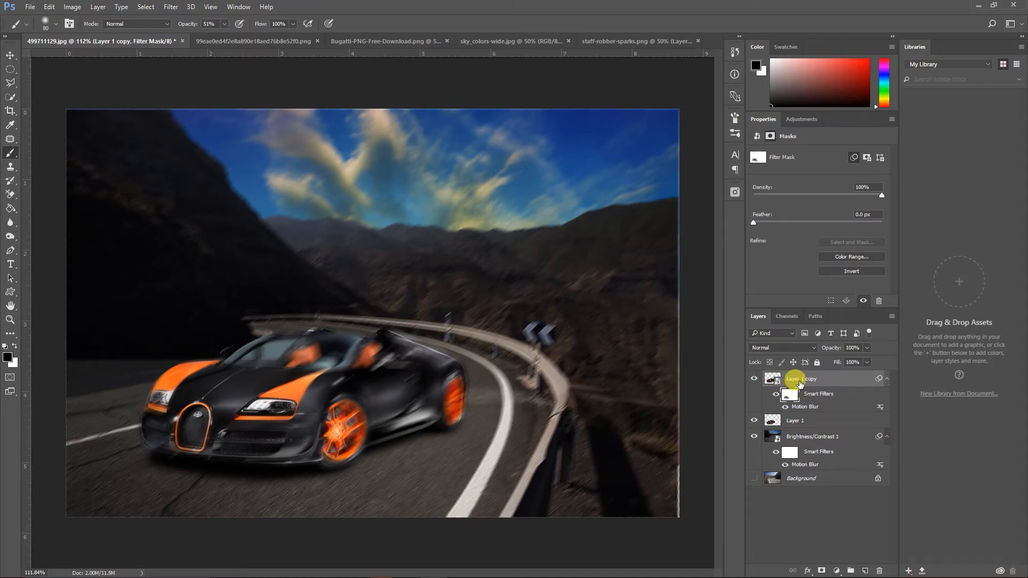
# Group the original car layer with its blurred copy and name the group "car"
pyautogui.click(798, 422)
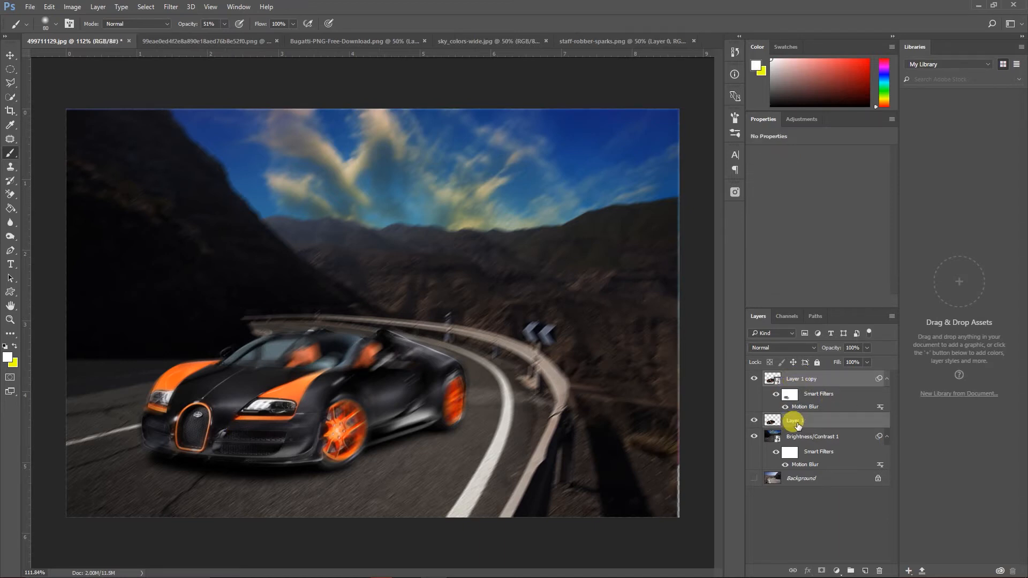
pyautogui.hotkey('ctrl', 'g')
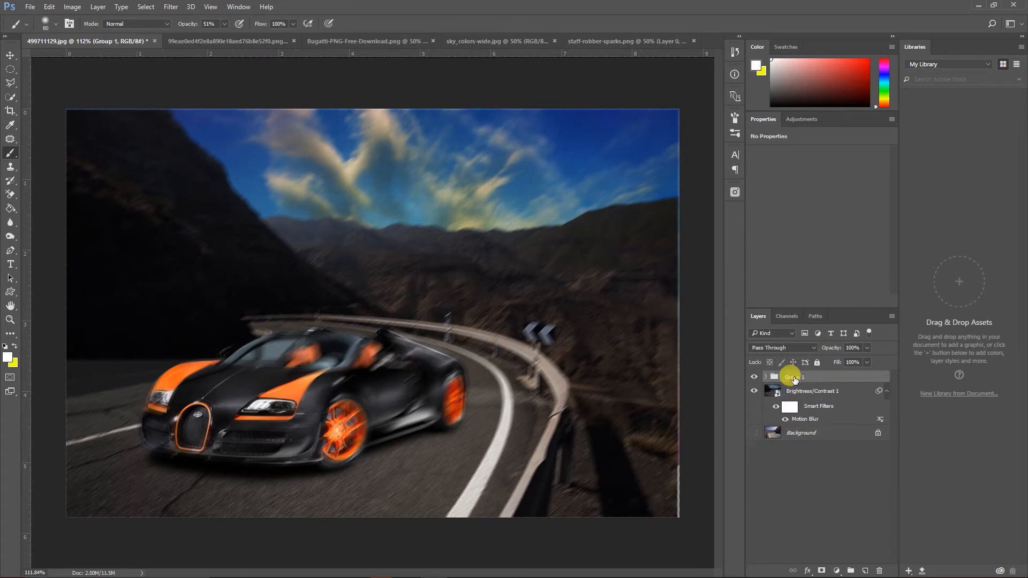
pyautogui.write('car')
pyautogui.press('Return')
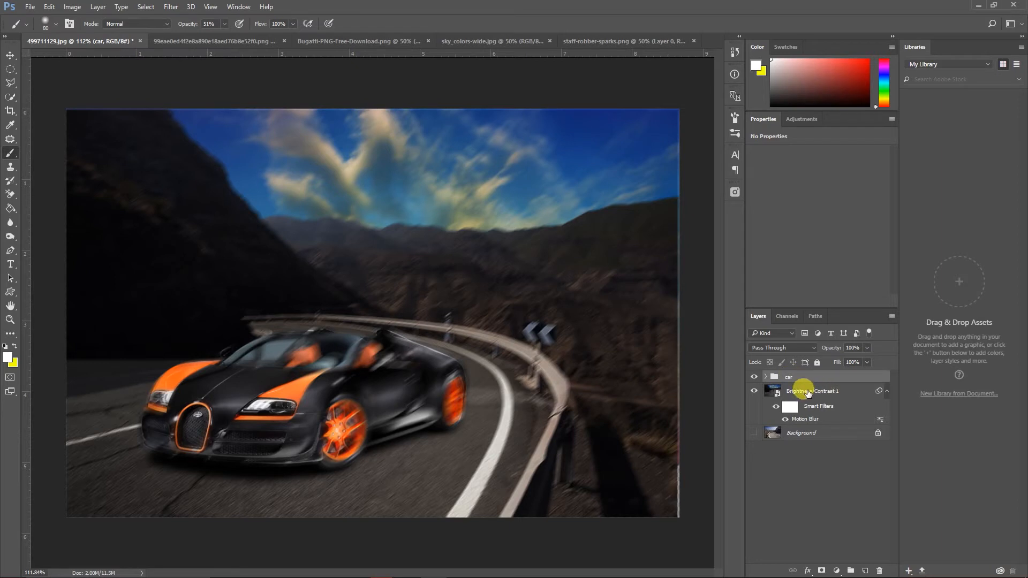
# Rename the Brightness/Contrast 1 smart object layer as "background" and check the scene with the car group hidden and shown
pyautogui.click(808, 392)
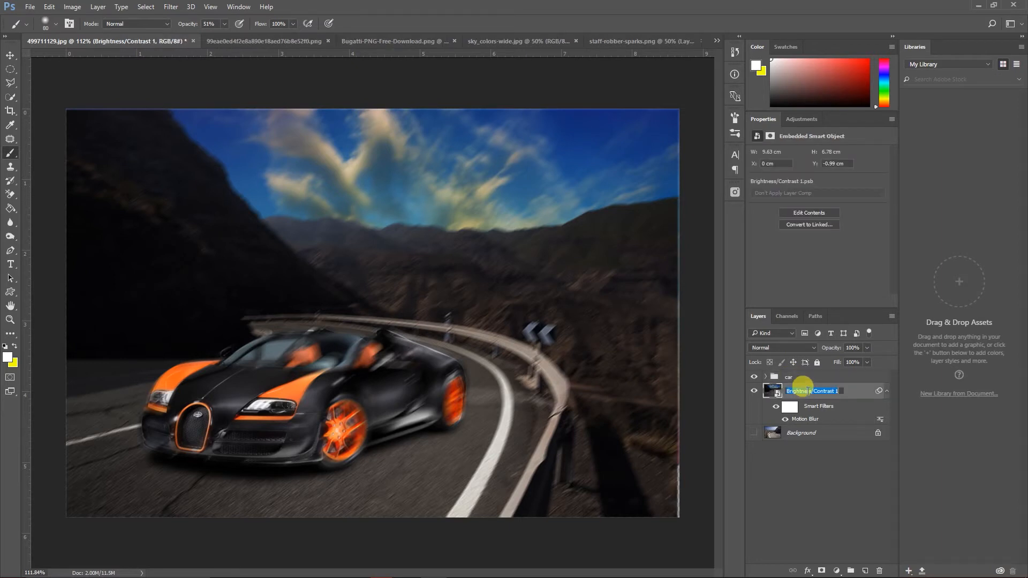
pyautogui.write('background')
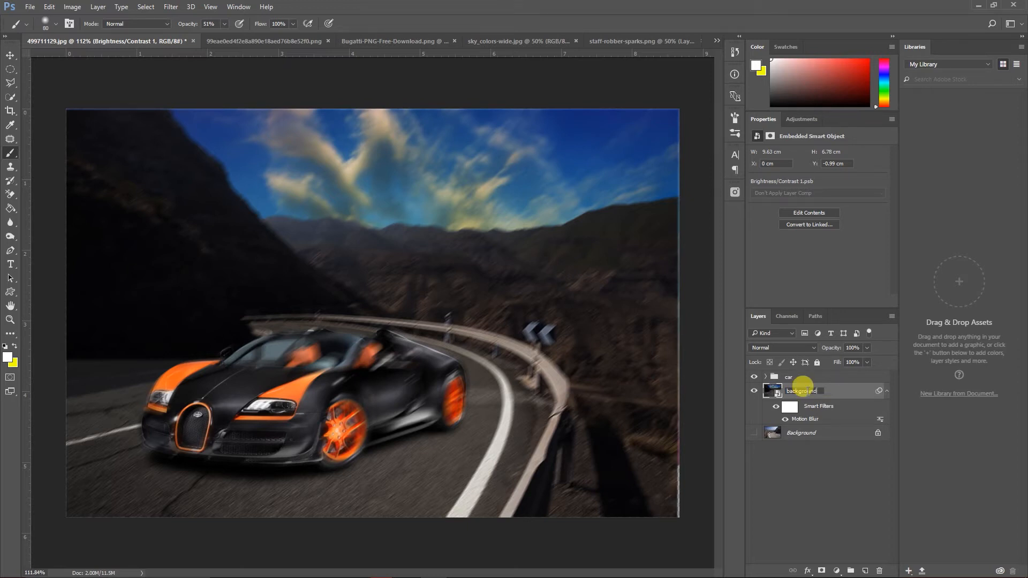
pyautogui.press('Return')
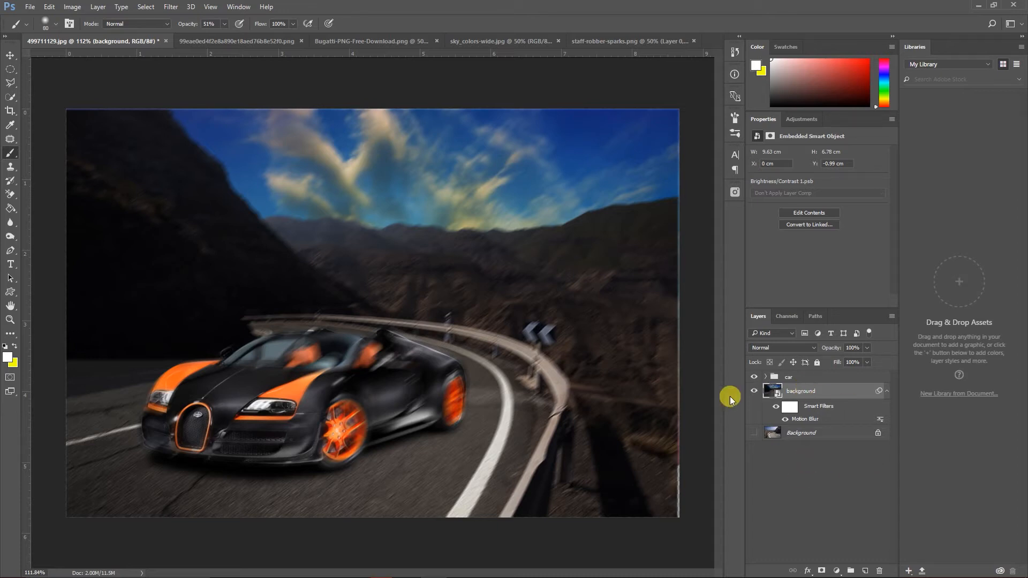
pyautogui.click(753, 376)
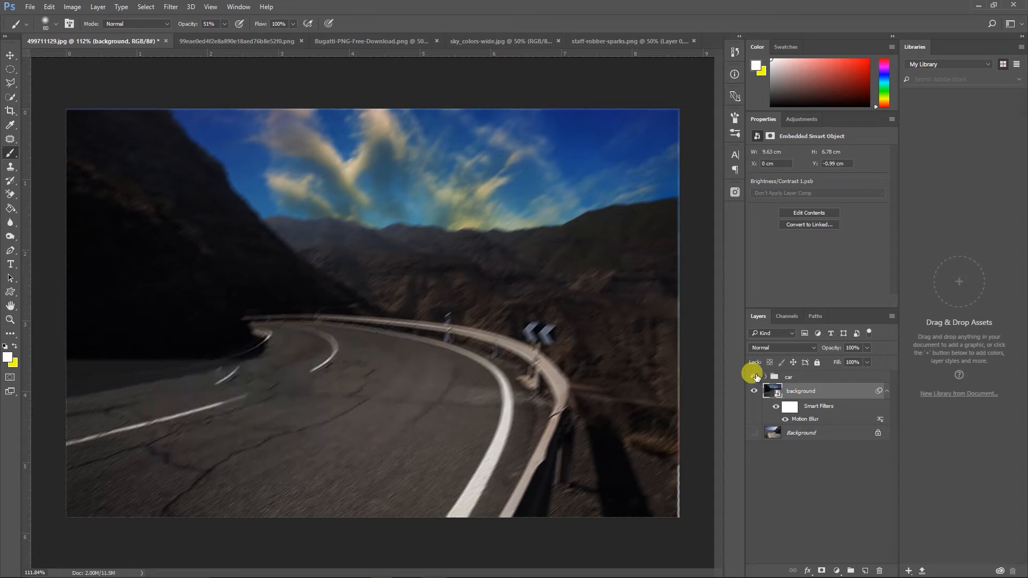
pyautogui.click(754, 376)
# Add a new empty layer above the car group and activate the Pen tool in Path mode
pyautogui.click(793, 378)
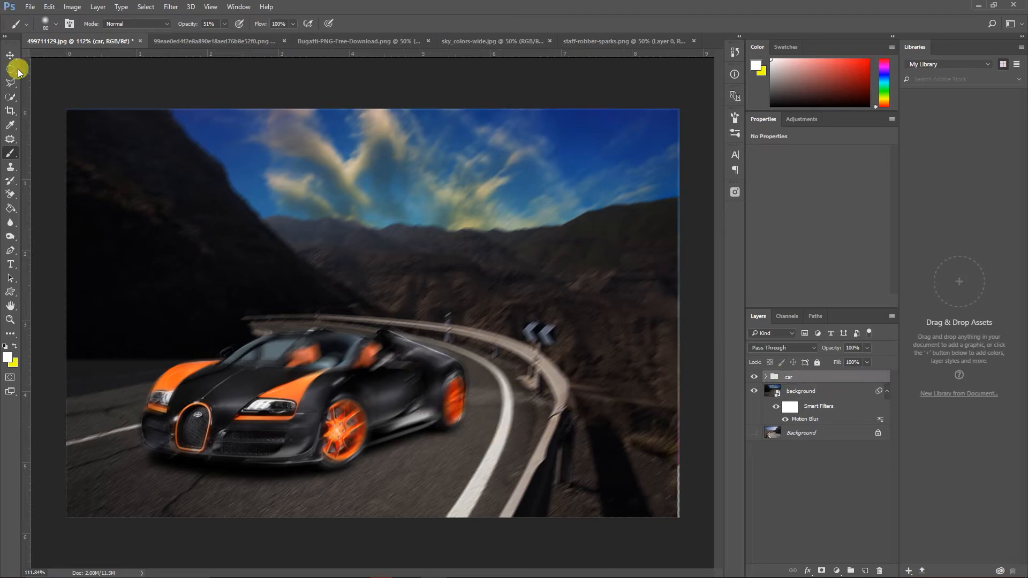
pyautogui.click(10, 55)
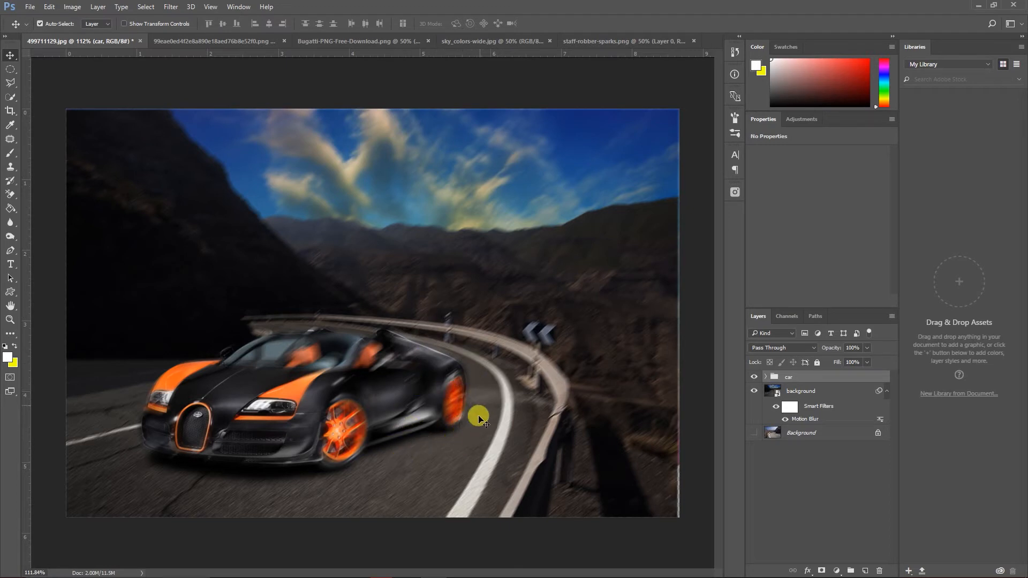
pyautogui.click(863, 571)
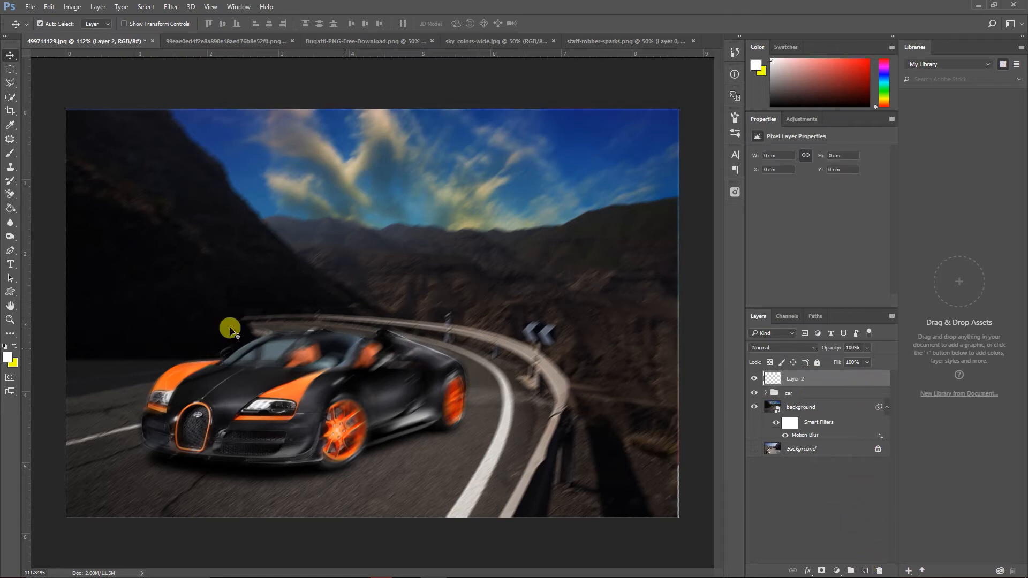
pyautogui.click(11, 250)
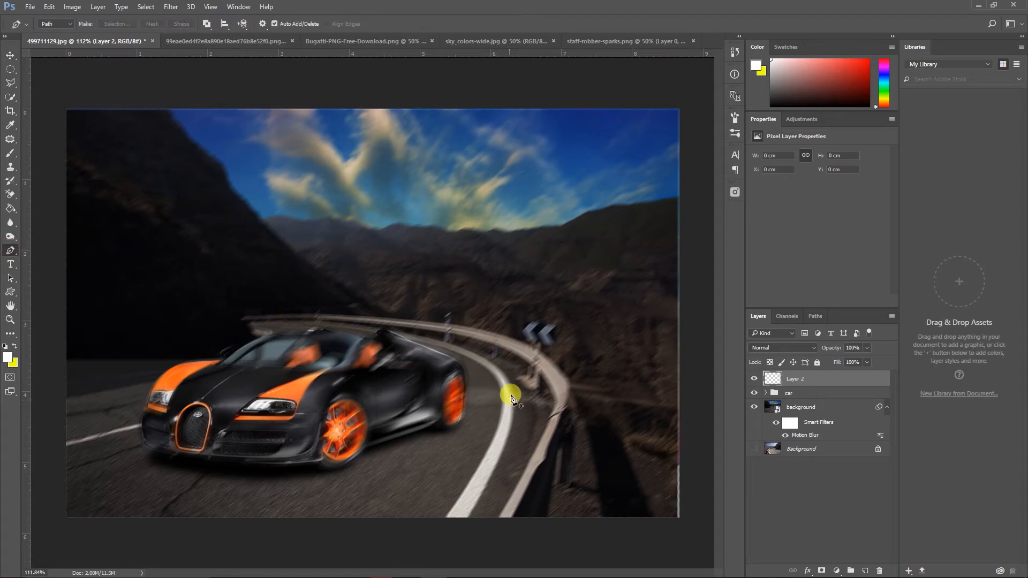
pyautogui.click(455, 372)
pyautogui.moveTo(342, 408); pyautogui.dragTo(150, 432)
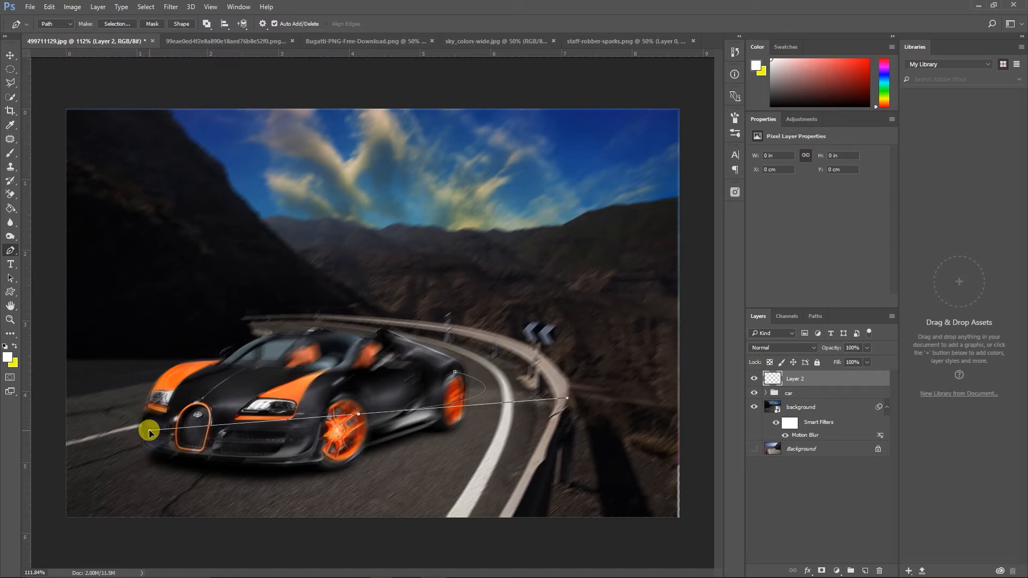
pyautogui.hotkey('ctrl', 'z')
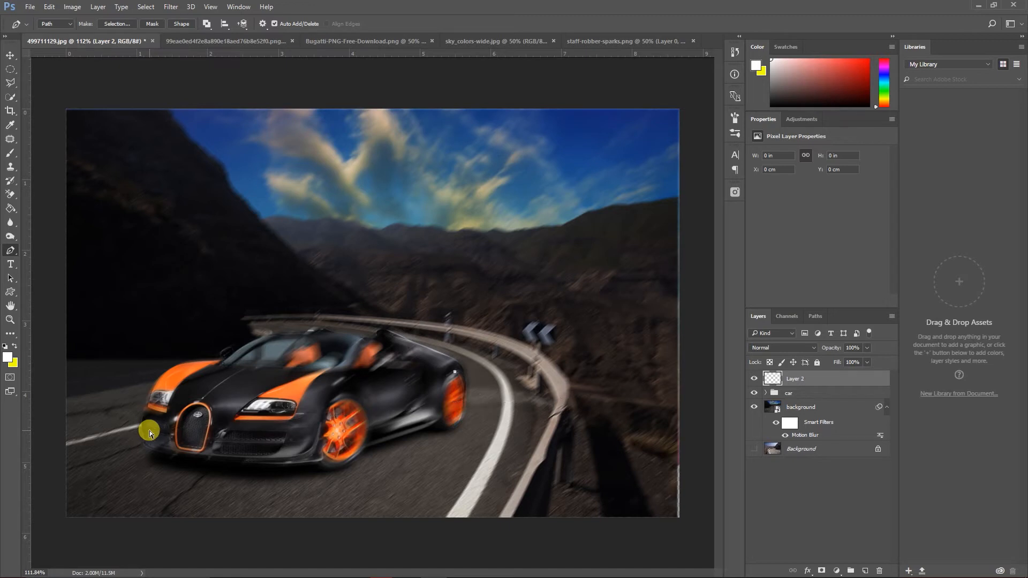
pyautogui.hotkey('ctrl', 'z')
# Draw a curved two-point path from the car's rear wheel, looping behind it, to the front wheel
pyautogui.click(461, 401)
pyautogui.moveTo(359, 436); pyautogui.dragTo(170, 451)
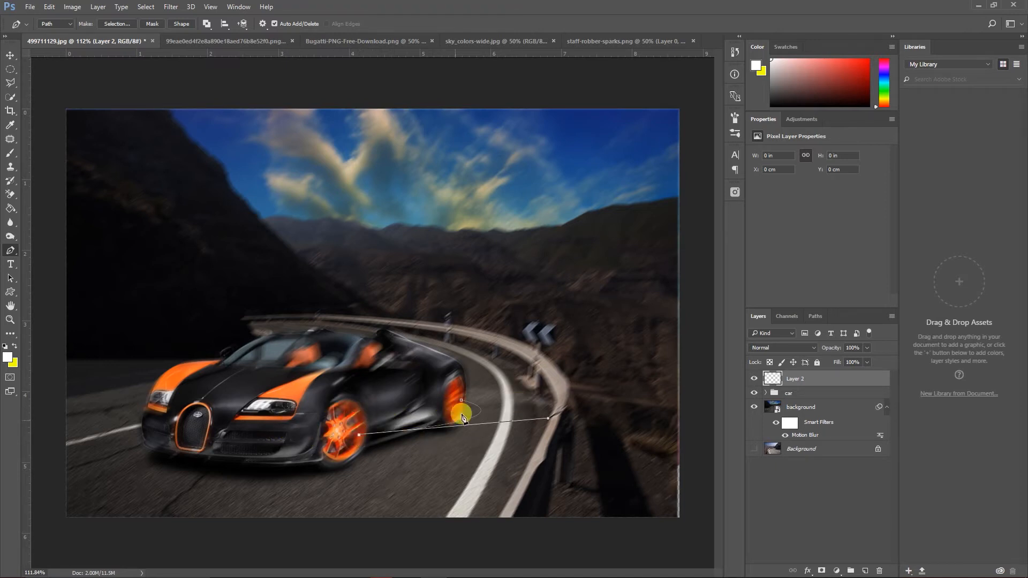
# Choose an angled bristle preset for the Brush tool and set its size to 3 px
pyautogui.click(10, 154)
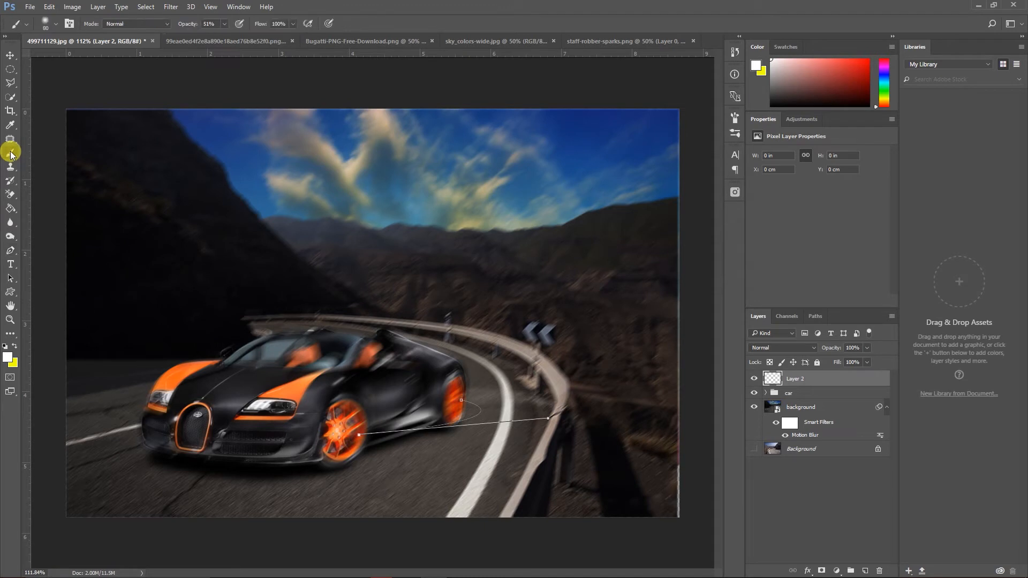
pyautogui.click(54, 23)
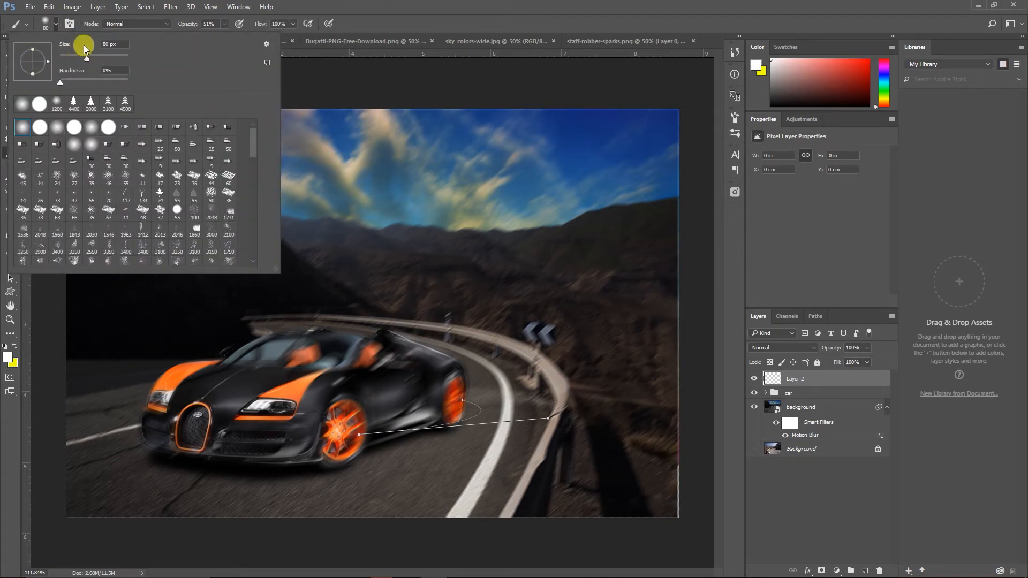
pyautogui.click(65, 25)
pyautogui.click(64, 24)
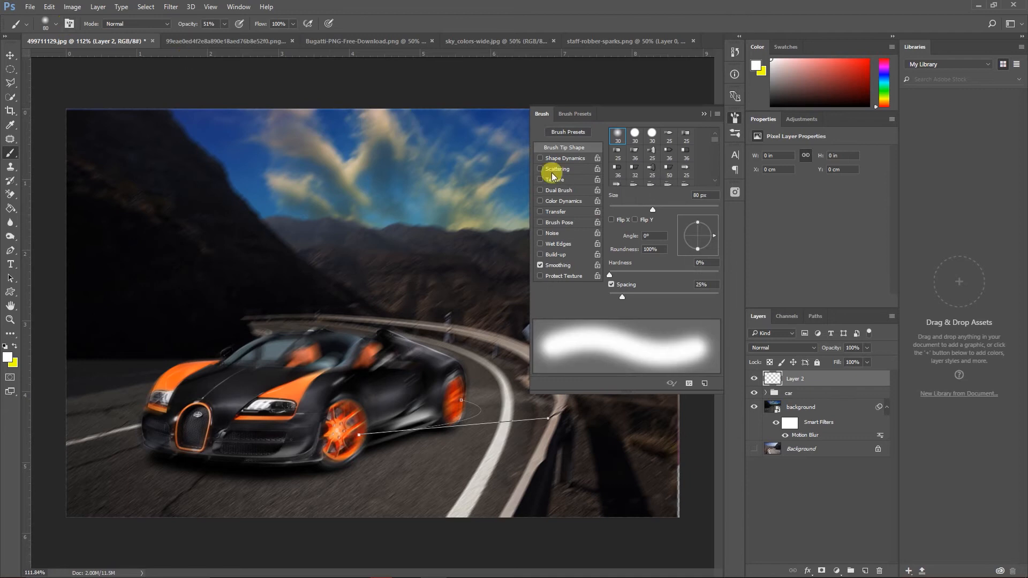
pyautogui.click(571, 133)
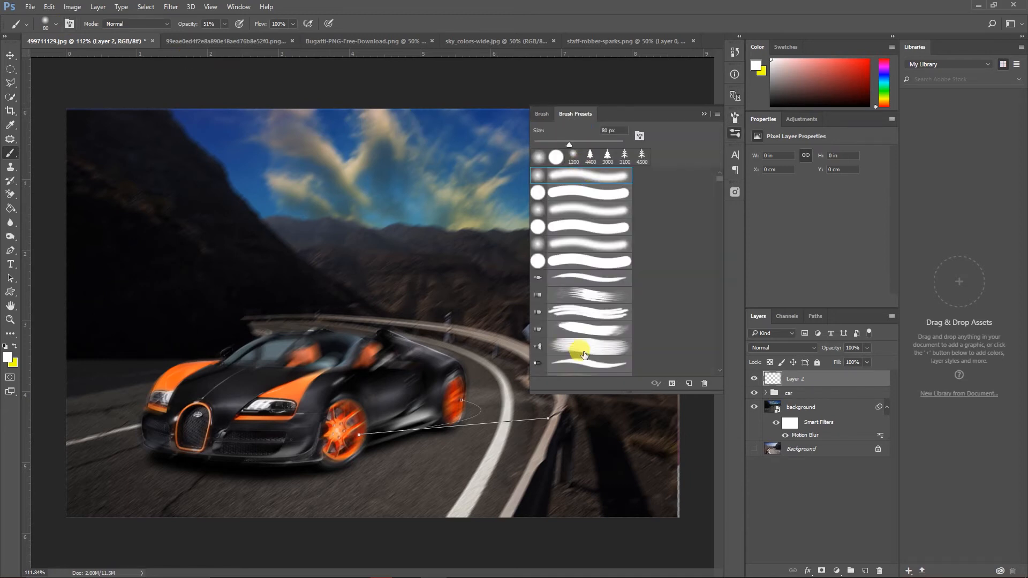
pyautogui.click(582, 329)
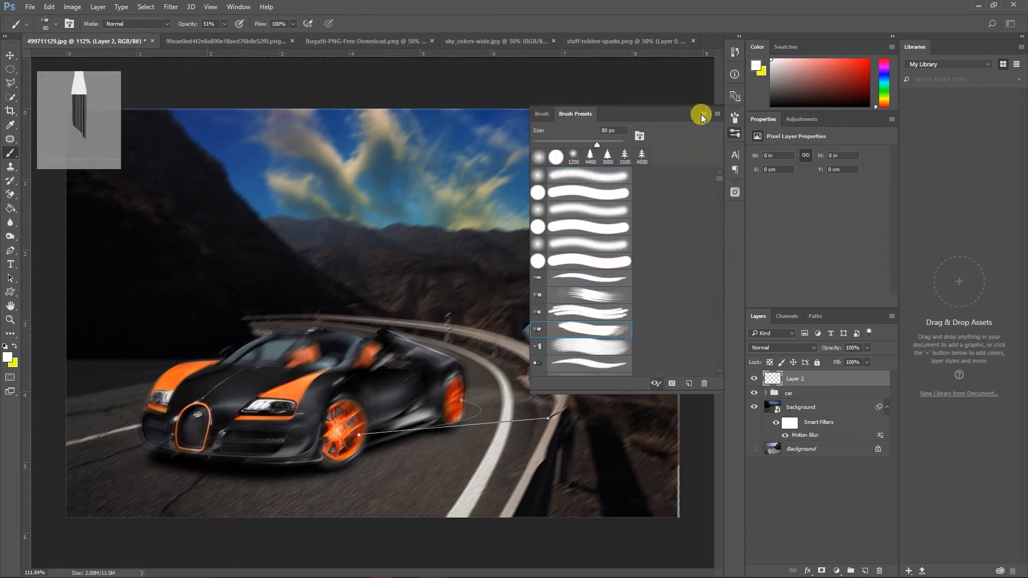
pyautogui.click(678, 90)
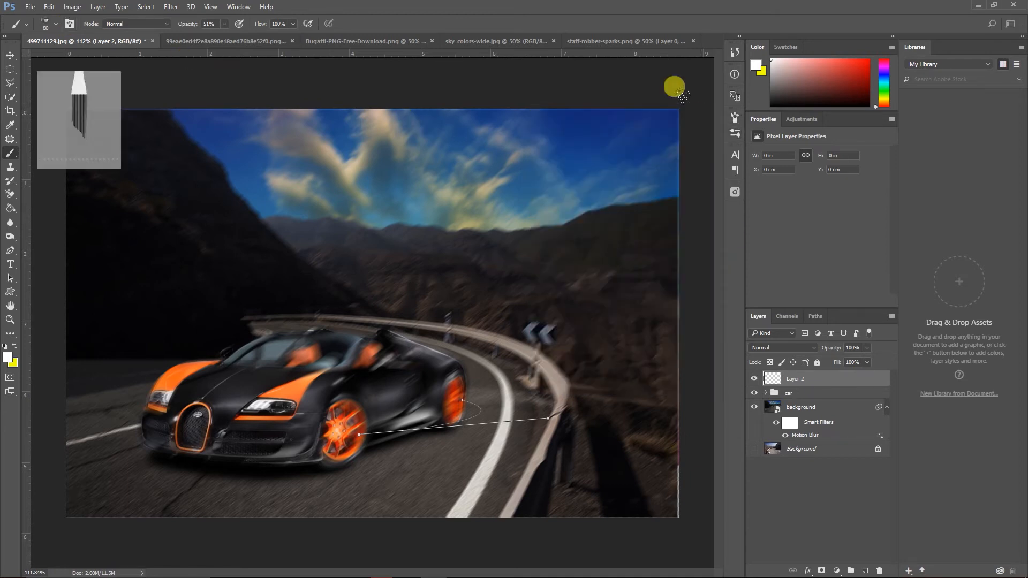
pyautogui.click(56, 25)
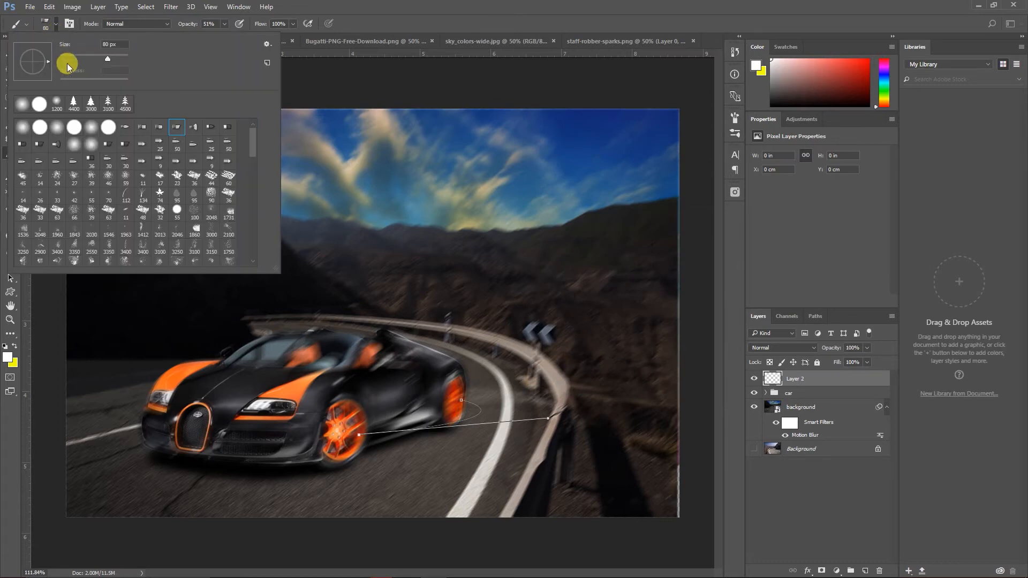
pyautogui.doubleClick(107, 44)
pyautogui.write('3')
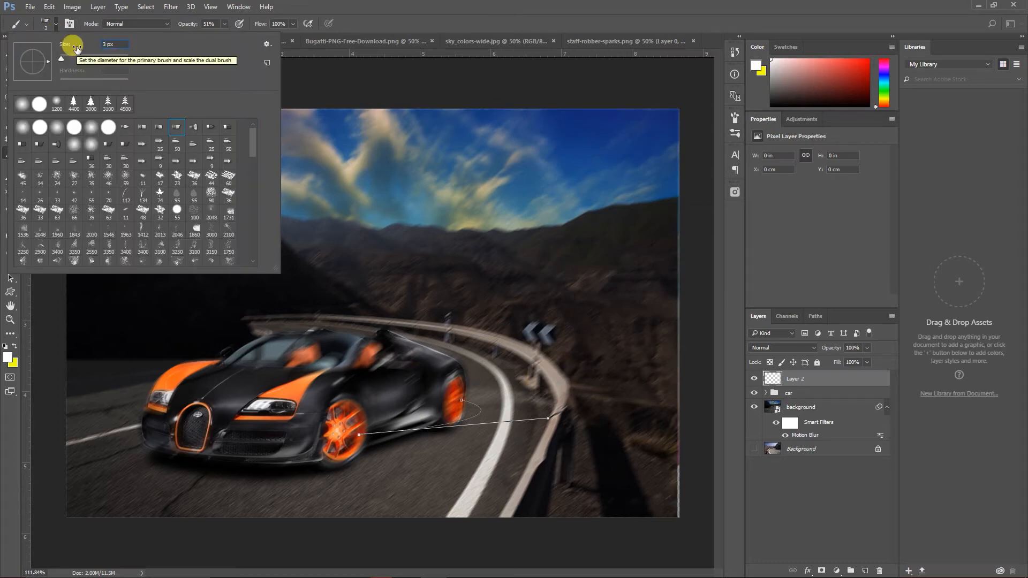
pyautogui.press('Return')
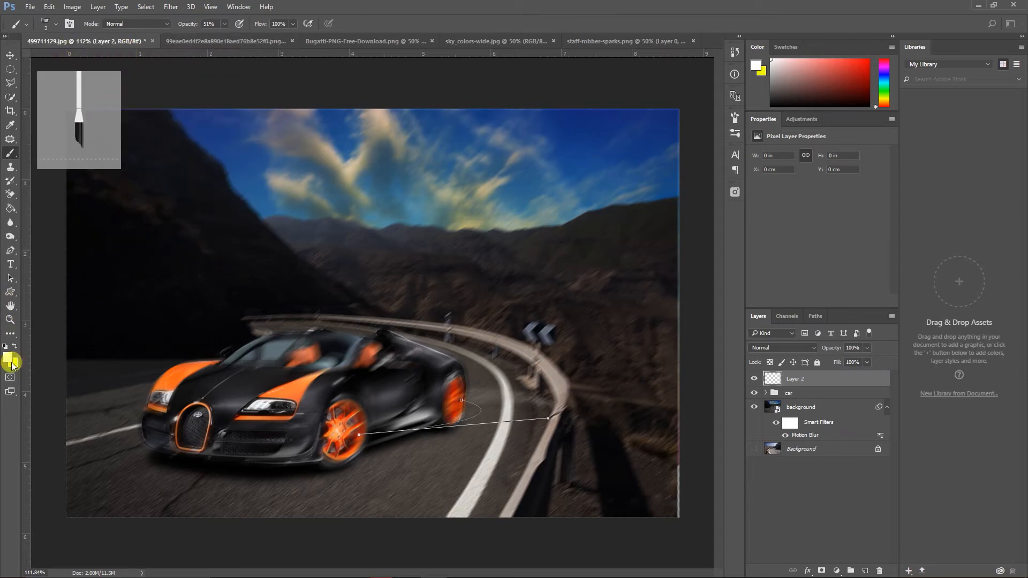
# Stroke the curved path on the new layer using the Brush with Simulate Pressure enabled
pyautogui.click(9, 251)
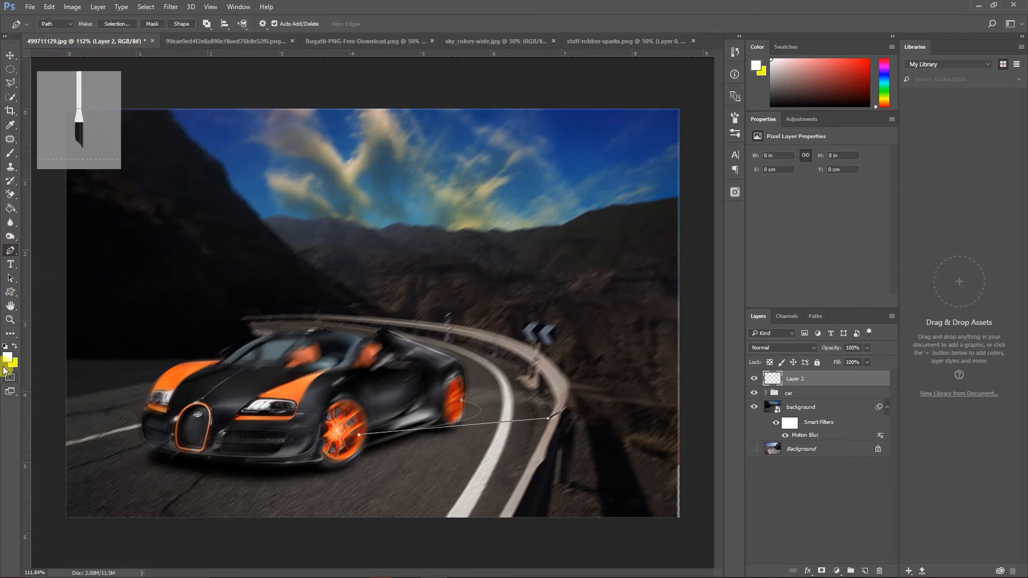
pyautogui.rightClick(443, 429)
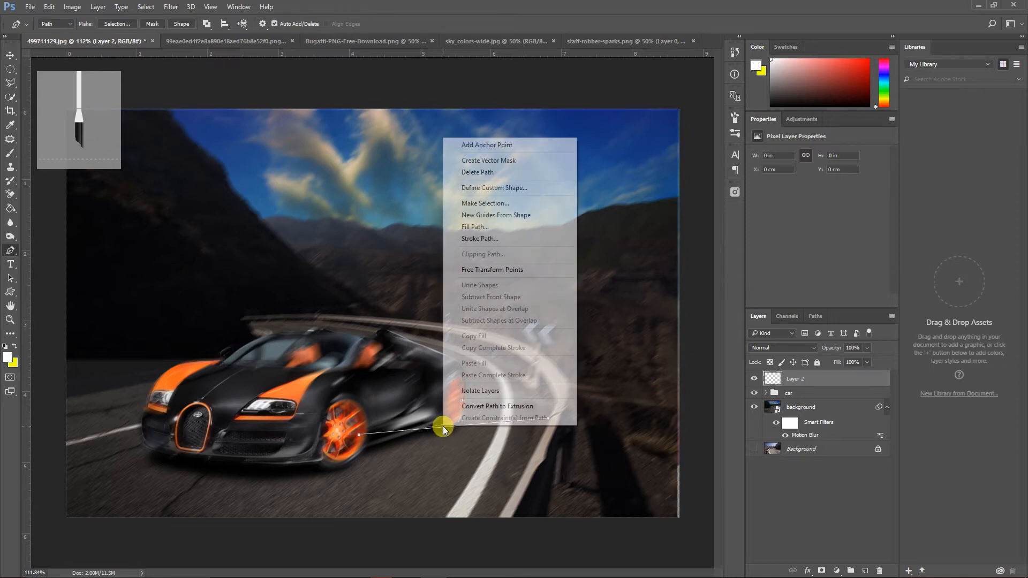
pyautogui.click(478, 239)
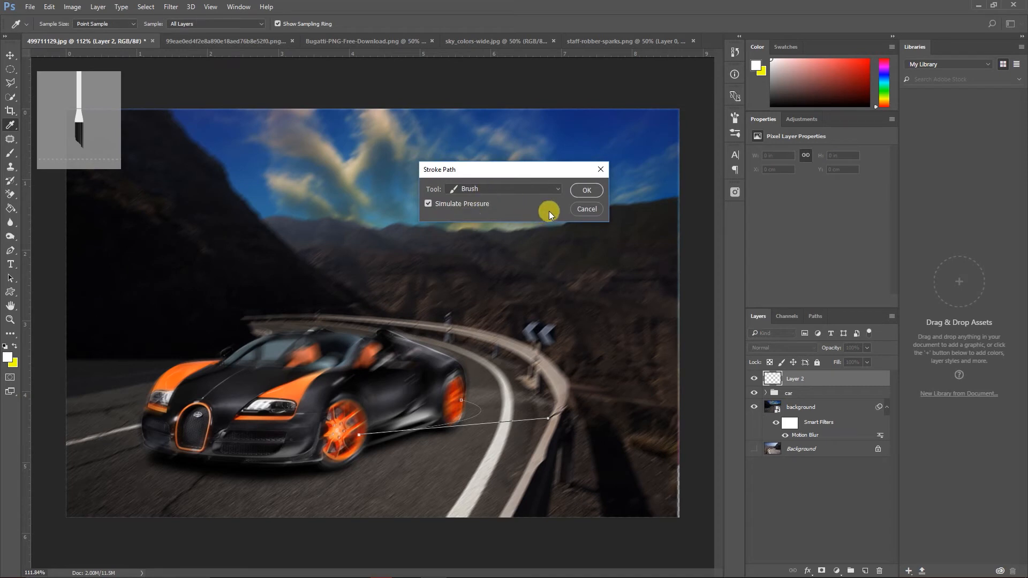
pyautogui.click(496, 197)
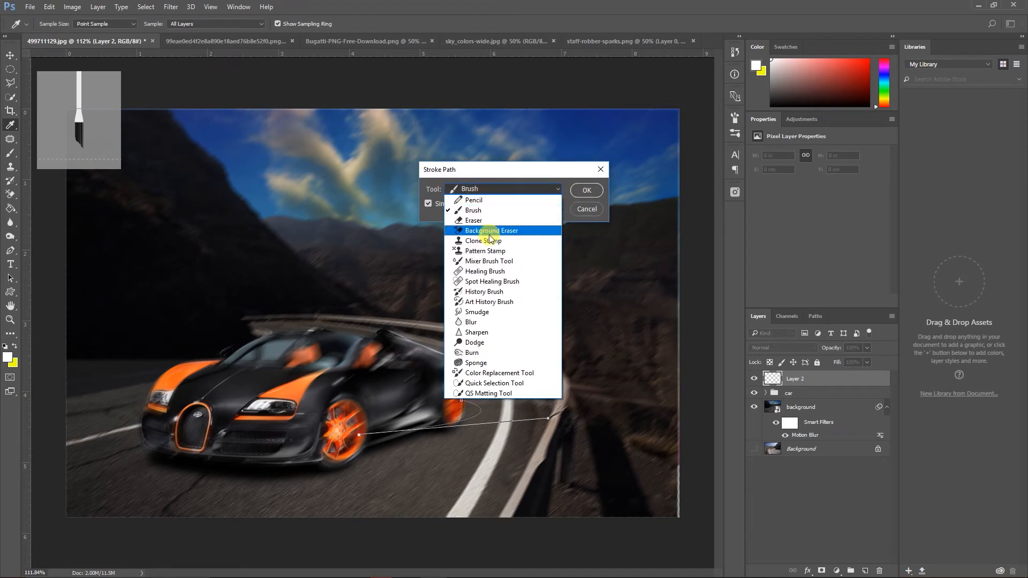
pyautogui.click(521, 211)
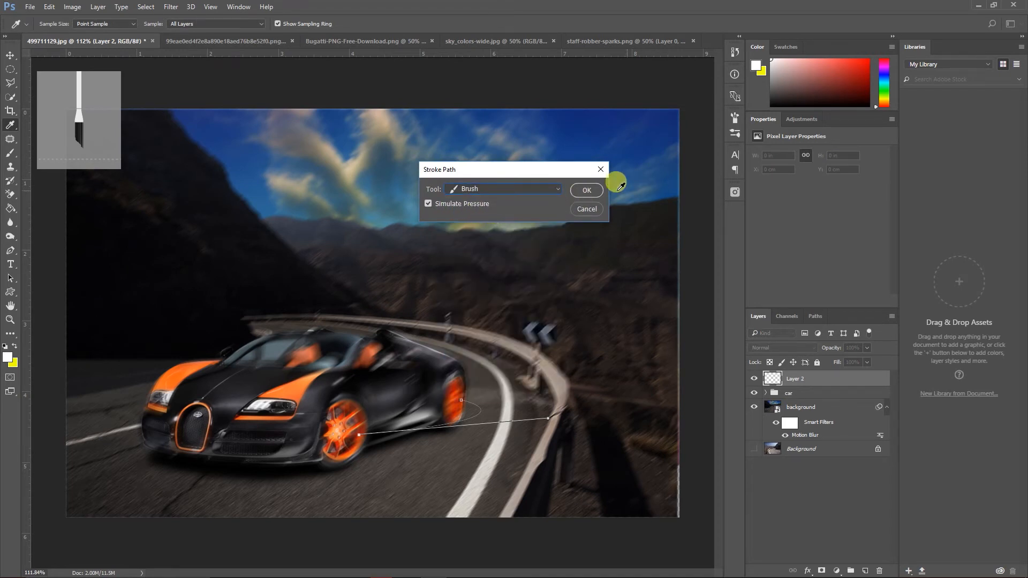
pyautogui.click(587, 191)
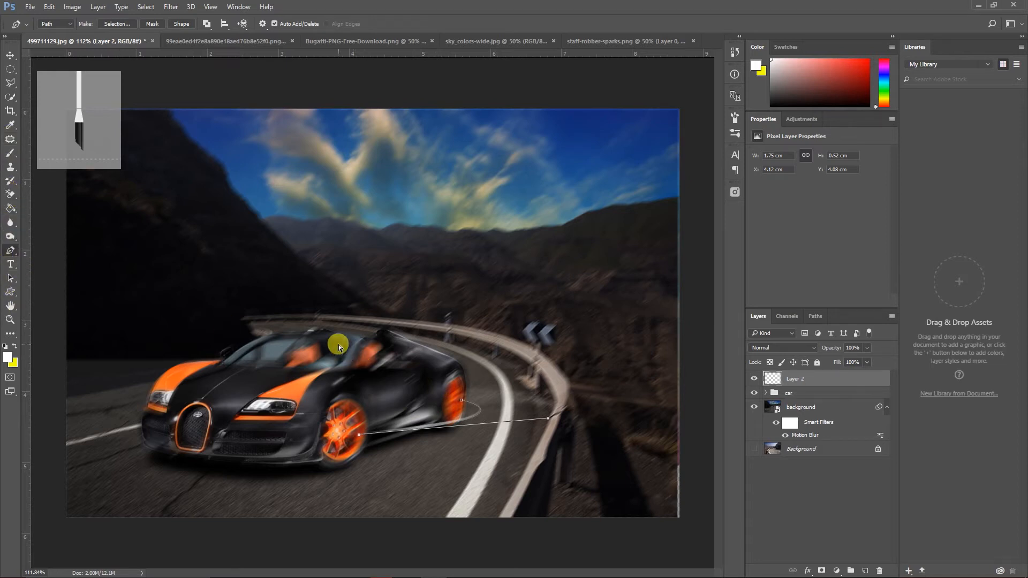
# Undo the brush stroke, stroke the path again using the Brush with Simulate Pressure enabled, and delete the path
pyautogui.hotkey('ctrl', 'z')
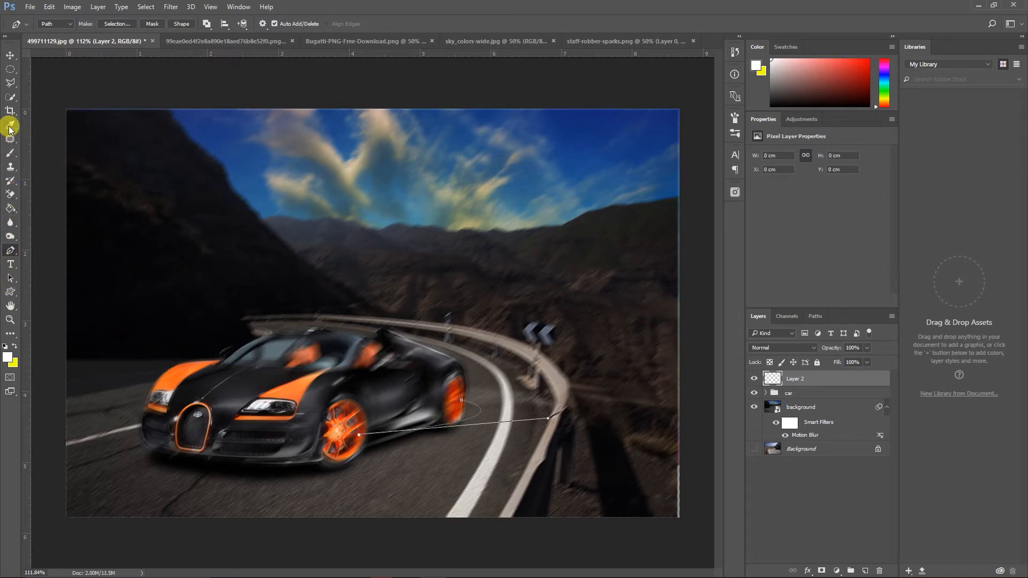
pyautogui.click(6, 153)
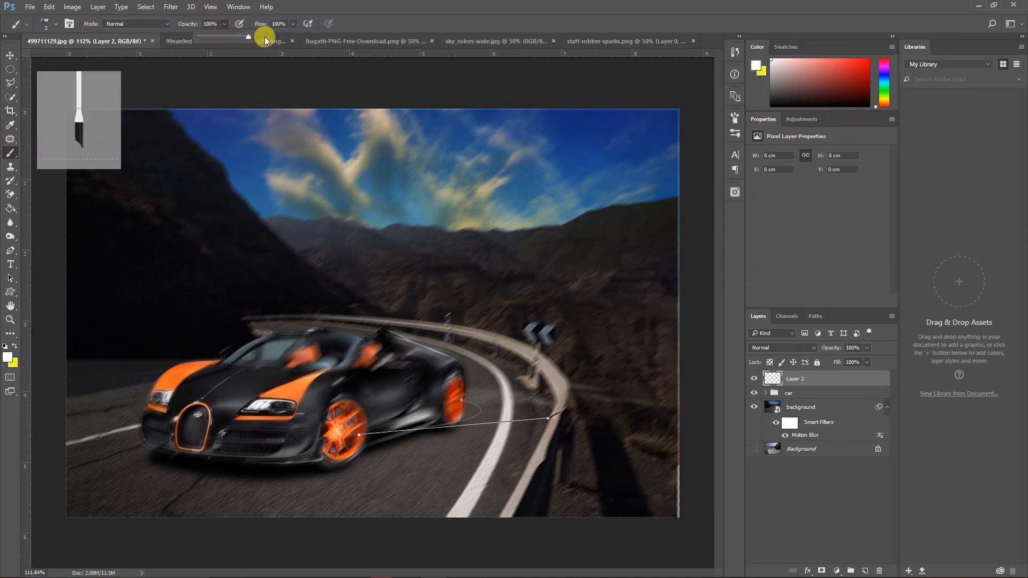
pyautogui.click(10, 250)
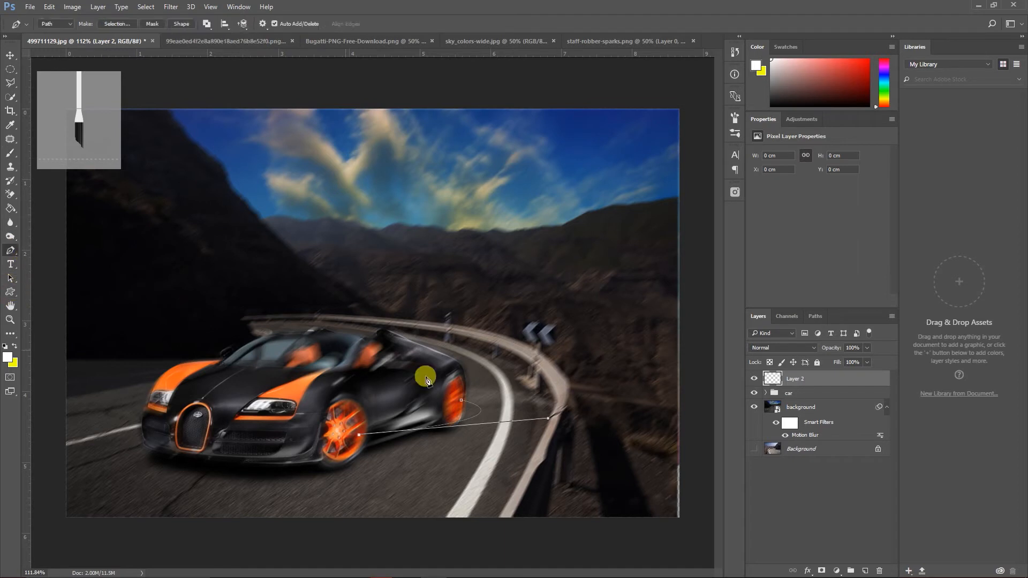
pyautogui.rightClick(451, 426)
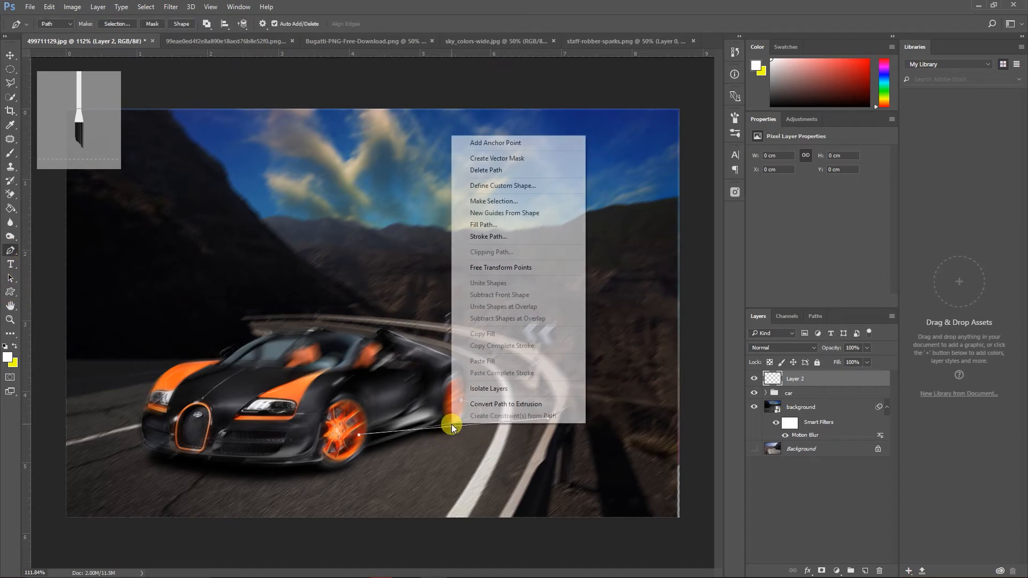
pyautogui.click(493, 228)
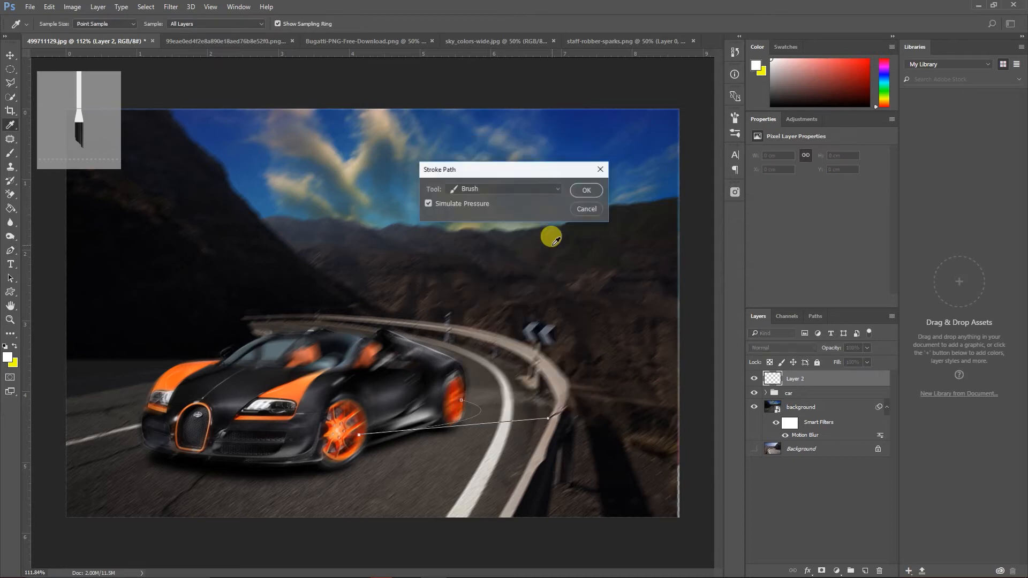
pyautogui.click(589, 194)
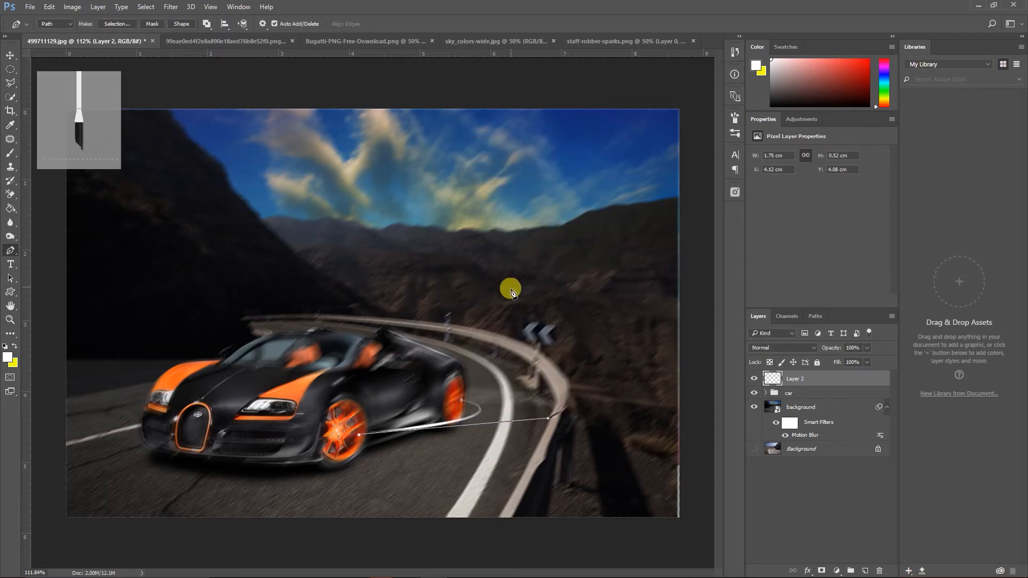
pyautogui.rightClick(422, 430)
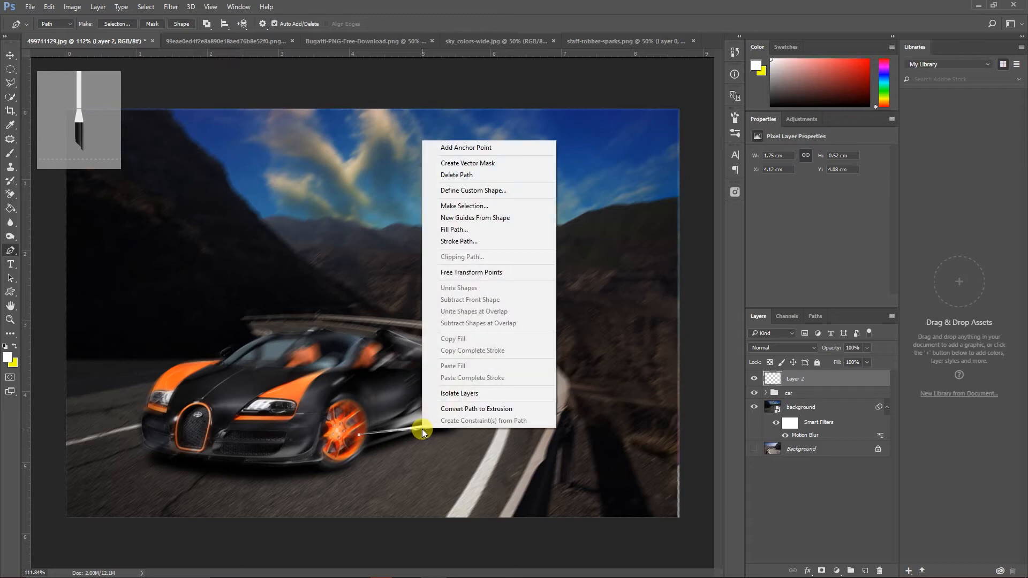
pyautogui.click(463, 176)
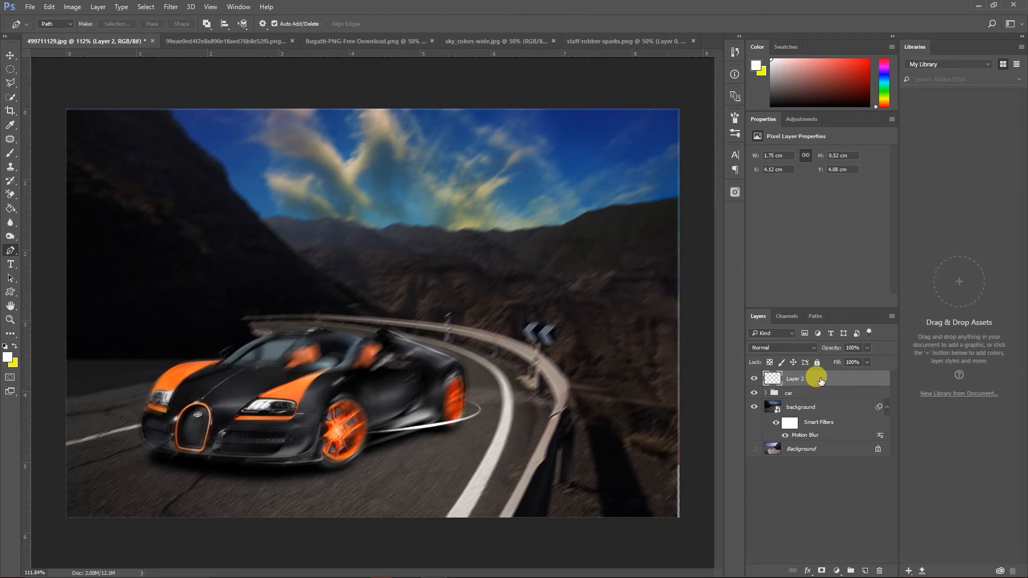
# Duplicate the light trail layer, enlarge the copy to about 114.5%, and nudge it slightly toward the car's front and down
pyautogui.hotkey('ctrl', 'j')
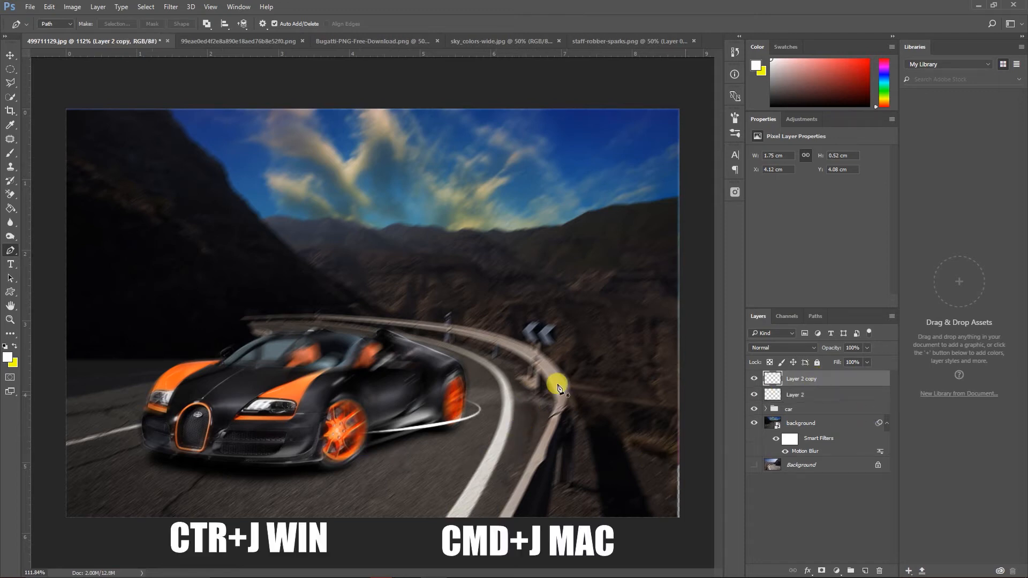
pyautogui.click(11, 56)
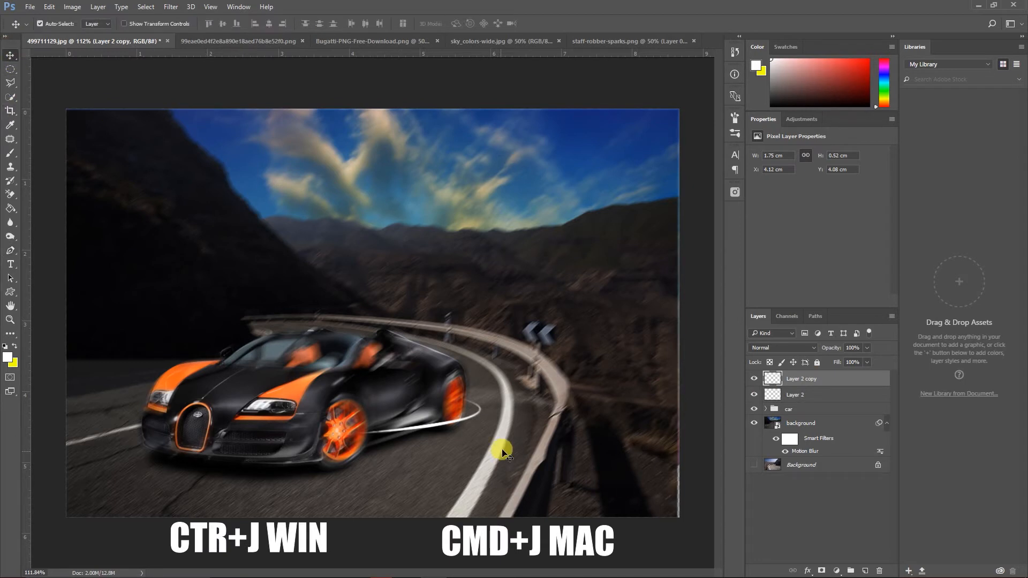
pyautogui.moveTo(493, 447); pyautogui.dragTo(498, 451)
pyautogui.hotkey('ctrl', 't')
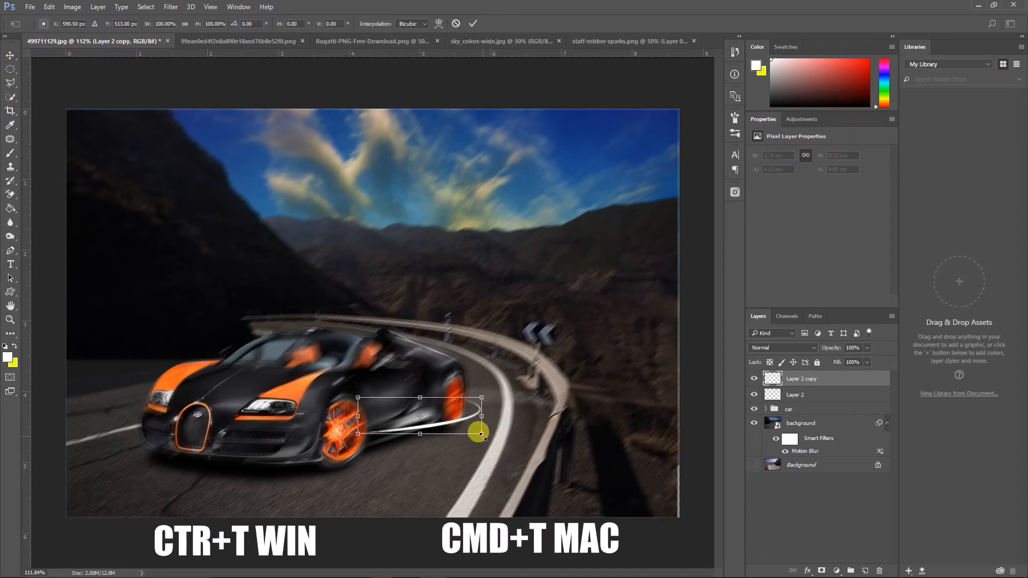
pyautogui.moveTo(481, 434)
pyautogui.mouseDown()
pyautogui.moveTo(489, 442)
pyautogui.moveTo(480, 419)
pyautogui.mouseUp()
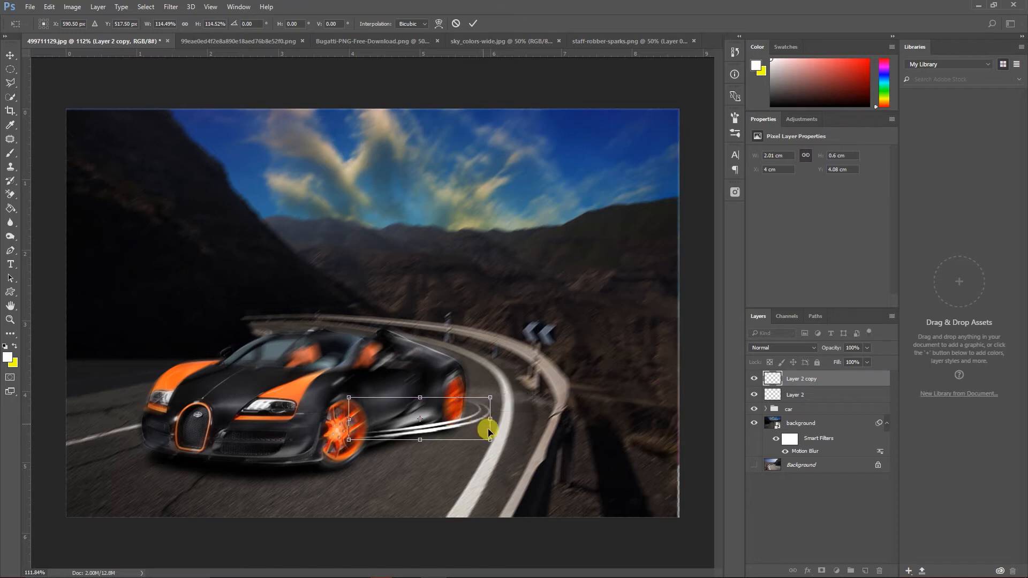
pyautogui.press('Left')
pyautogui.press('Left')
pyautogui.press('Left')
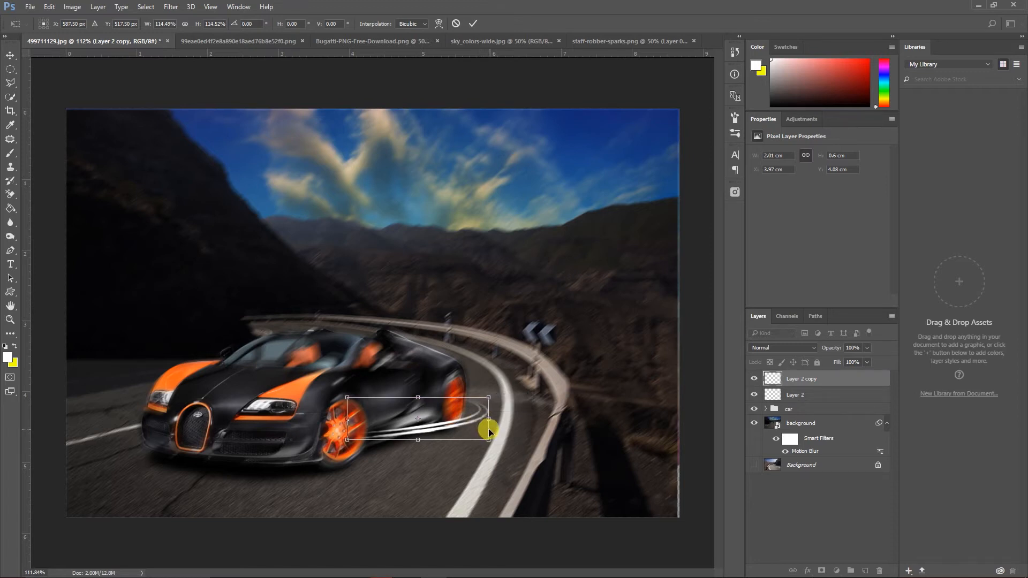
pyautogui.press('Up')
pyautogui.press('Down')
pyautogui.press('Left')
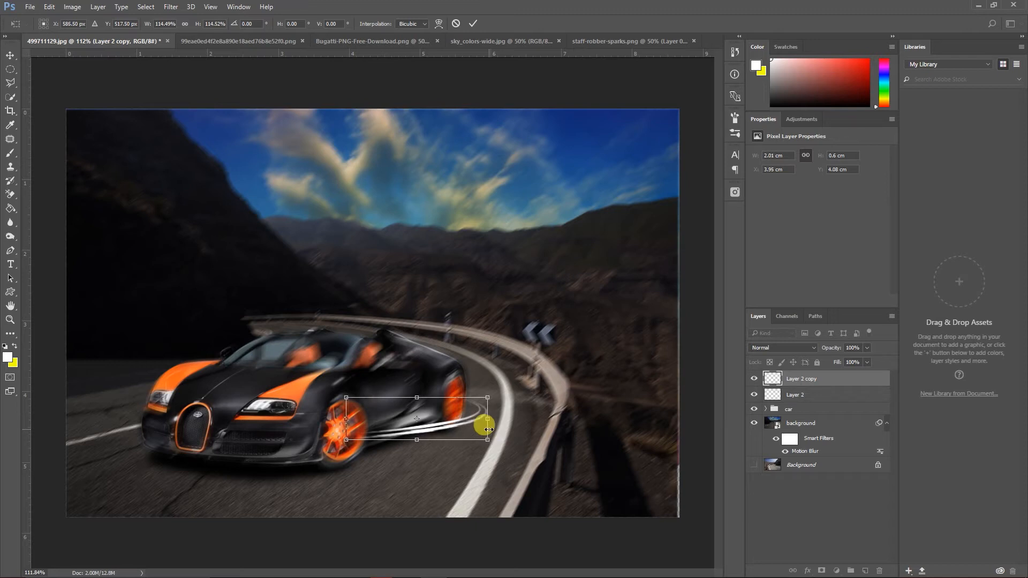
pyautogui.press('Down')
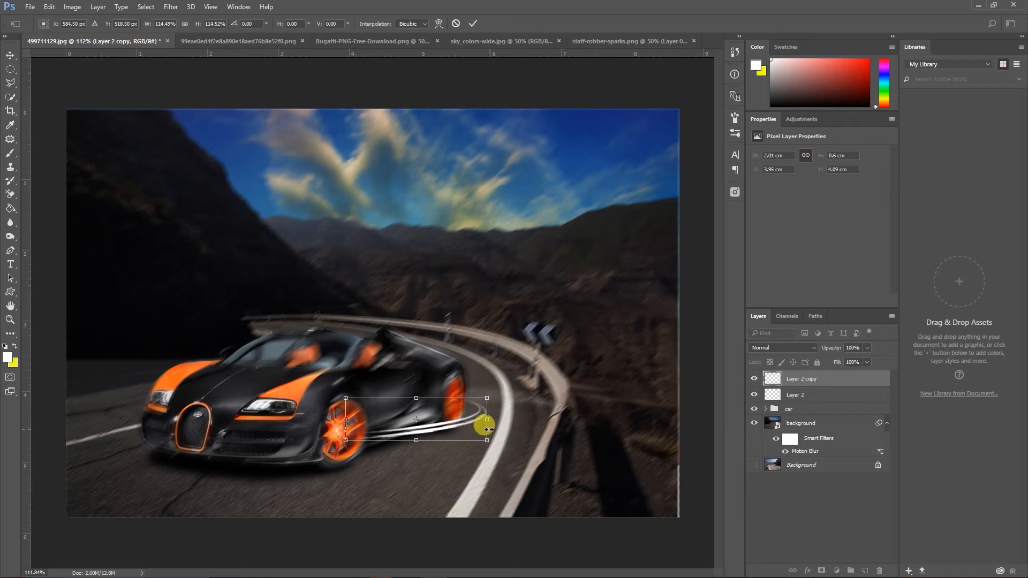
pyautogui.click(473, 24)
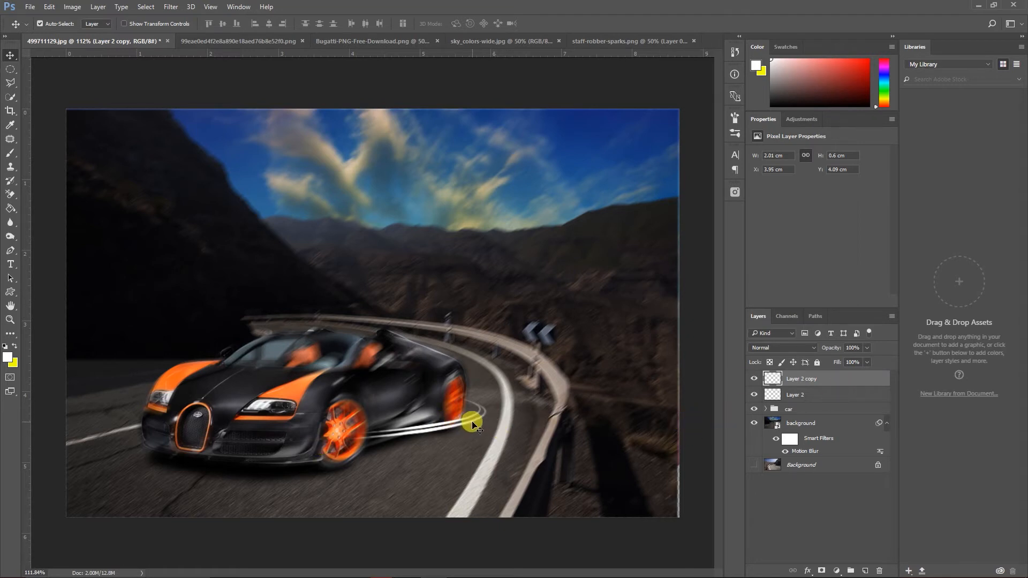
# Duplicate the enlarged trail, scale the copy to about 87.5%, and nudge it up and toward the rear to sit inside the others
pyautogui.hotkey('ctrl', 'j')
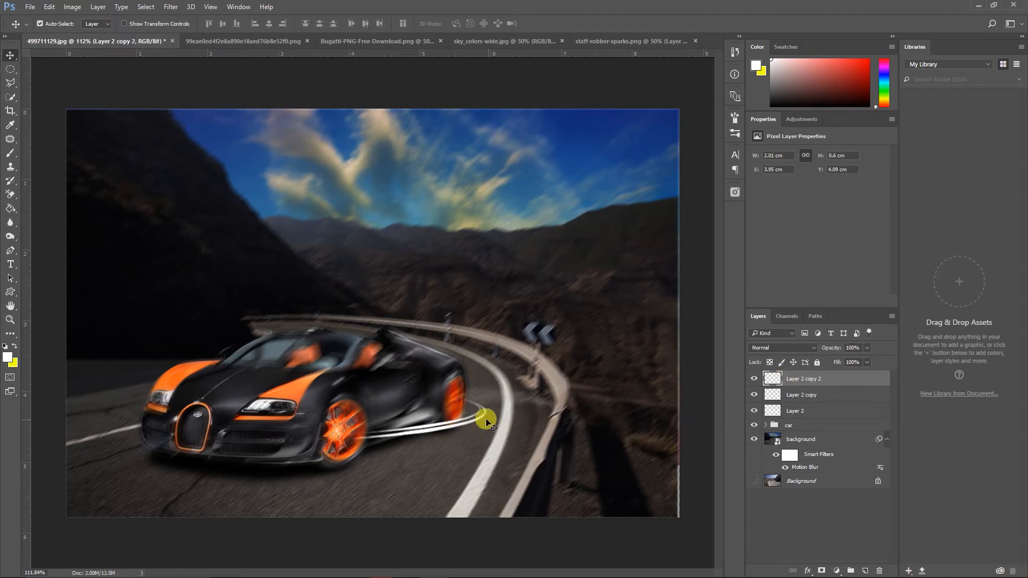
pyautogui.hotkey('ctrl', 't')
pyautogui.moveTo(487, 429)
pyautogui.mouseDown()
pyautogui.moveTo(461, 418)
pyautogui.moveTo(459, 428)
pyautogui.mouseUp()
pyautogui.press('Up')
pyautogui.press('Up')
pyautogui.press('Up')
pyautogui.press('Up')
pyautogui.press('Up')
pyautogui.press('Up')
pyautogui.press('Up')
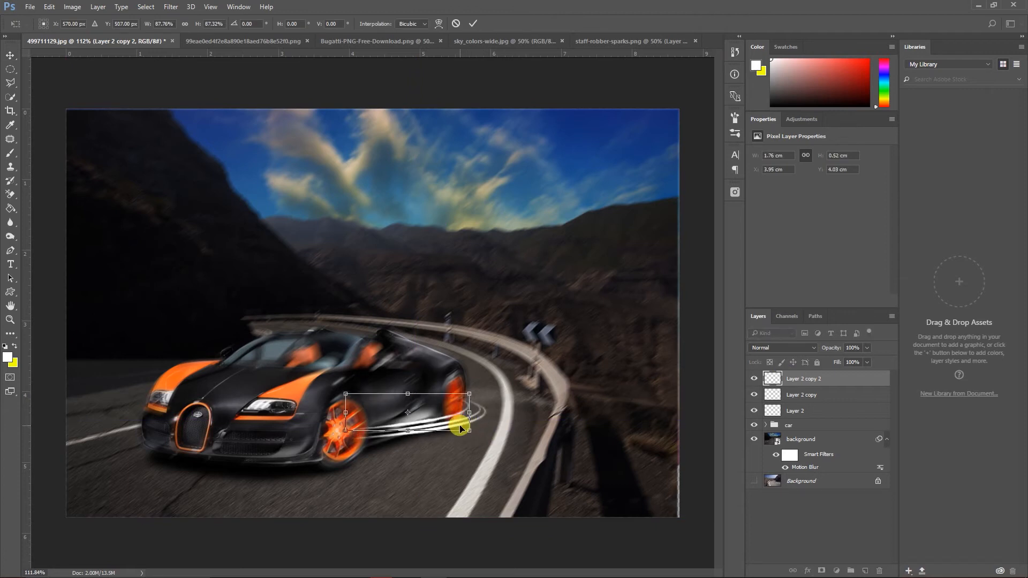
pyautogui.press('Right')
pyautogui.press('Right')
pyautogui.press('Right')
pyautogui.press('Right')
pyautogui.press('Right')
pyautogui.press('Right')
pyautogui.press('Right')
pyautogui.click(473, 23)
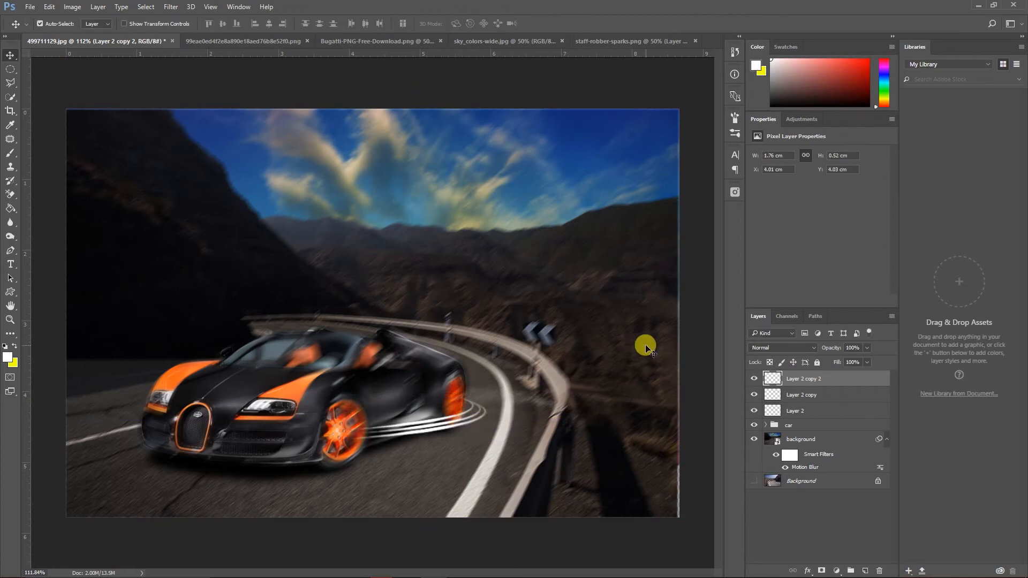
# Duplicate the inner trail and scale the copy to about 142% to form another line outside the existing ones
pyautogui.hotkey('ctrl', 'j')
pyautogui.hotkey('ctrl', 't')
pyautogui.moveTo(474, 430)
pyautogui.mouseDown()
pyautogui.moveTo(489, 413)
pyautogui.moveTo(486, 423)
pyautogui.mouseUp()
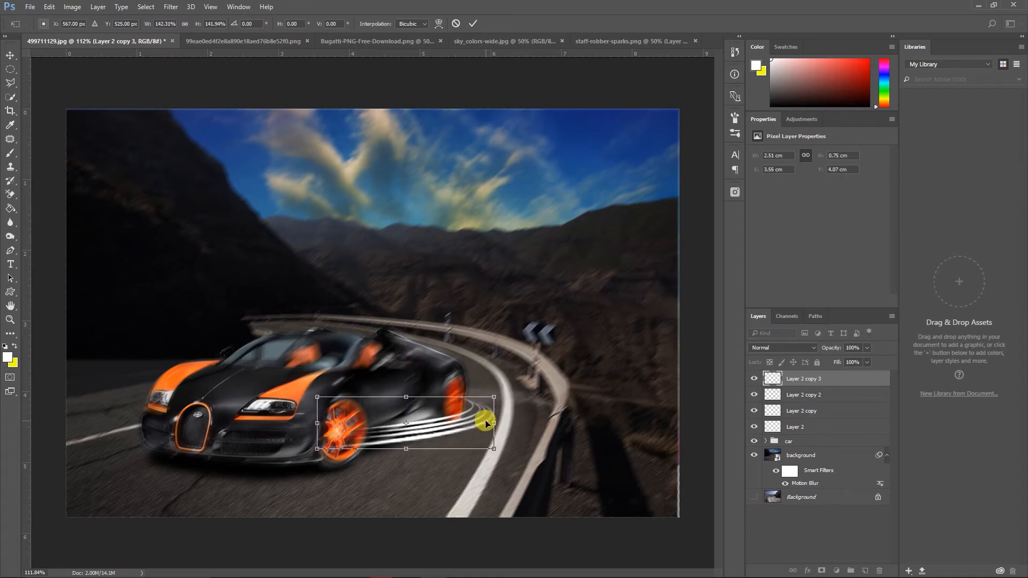
pyautogui.click(474, 24)
# Duplicate the outermost light trail twice and enlarge the topmost copy to about 110%
pyautogui.hotkey('ctrl', 'j')
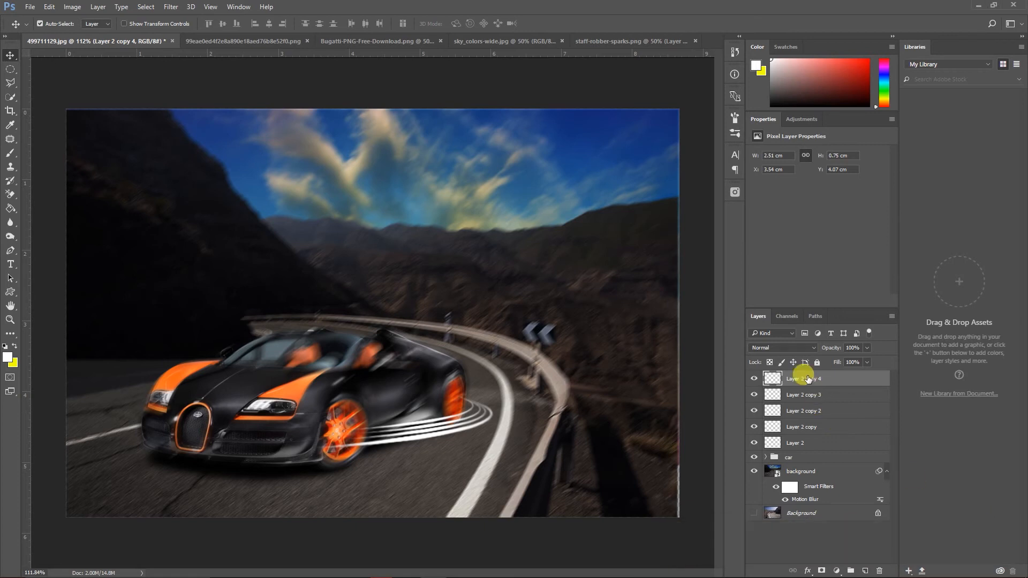
pyautogui.hotkey('ctrl', 'j')
pyautogui.hotkey('ctrl', 't')
pyautogui.keyDown('alt'); pyautogui.keyDown('shift'); pyautogui.moveTo(493, 448); pyautogui.dragTo(492, 424); pyautogui.keyUp('shift'); pyautogui.keyUp('alt')
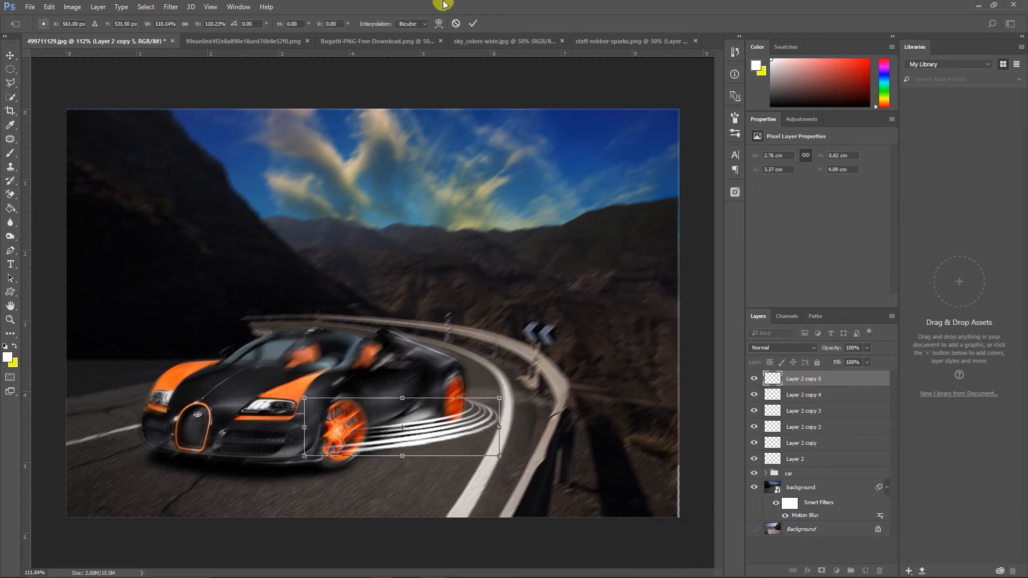
pyautogui.click(473, 23)
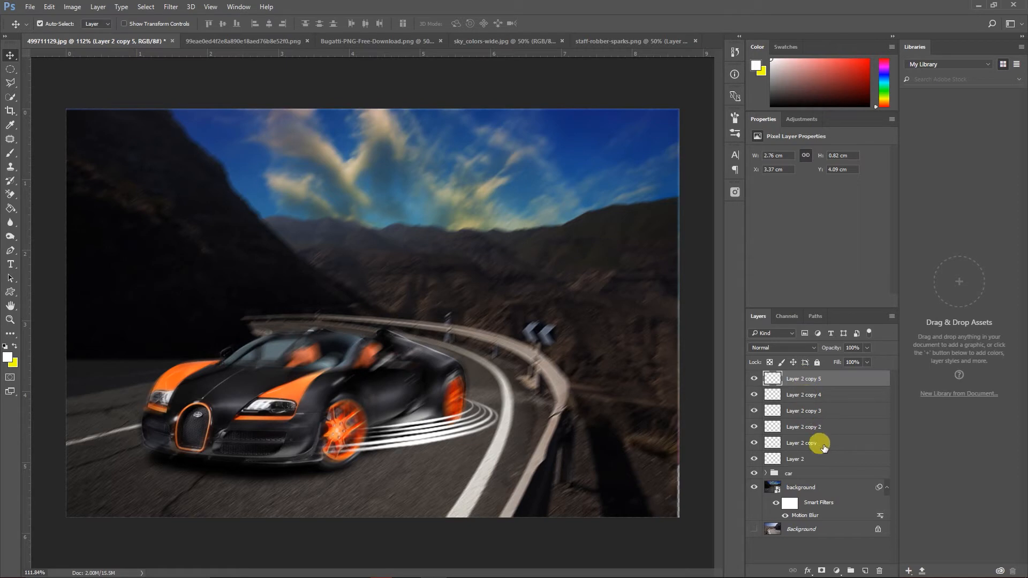
# Merge all the light trail layers, from Layer 2 up to Layer 2 copy 5, into one layer
pyautogui.keyDown('shift'); pyautogui.click(802, 461); pyautogui.keyUp('shift')
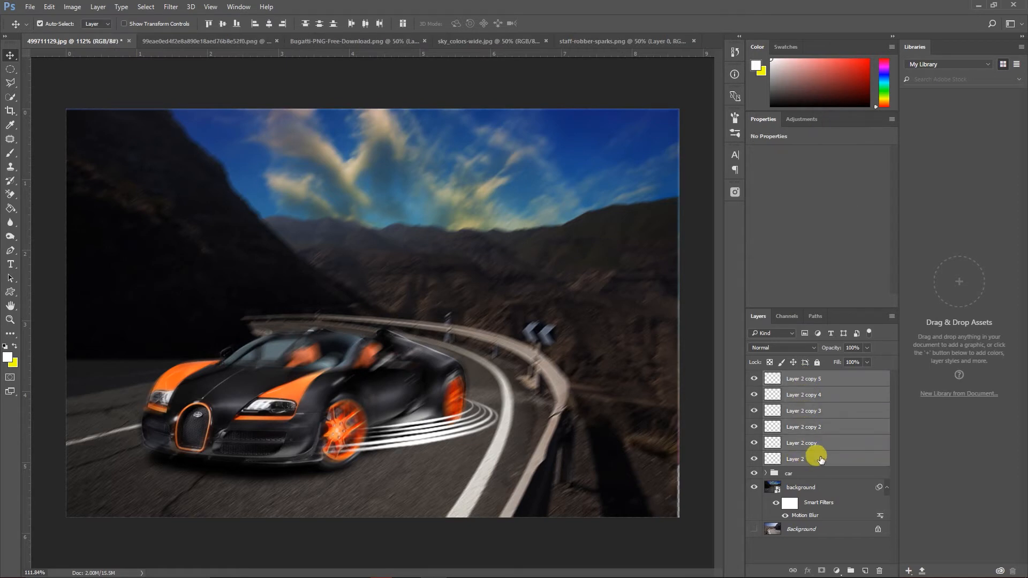
pyautogui.rightClick(821, 459)
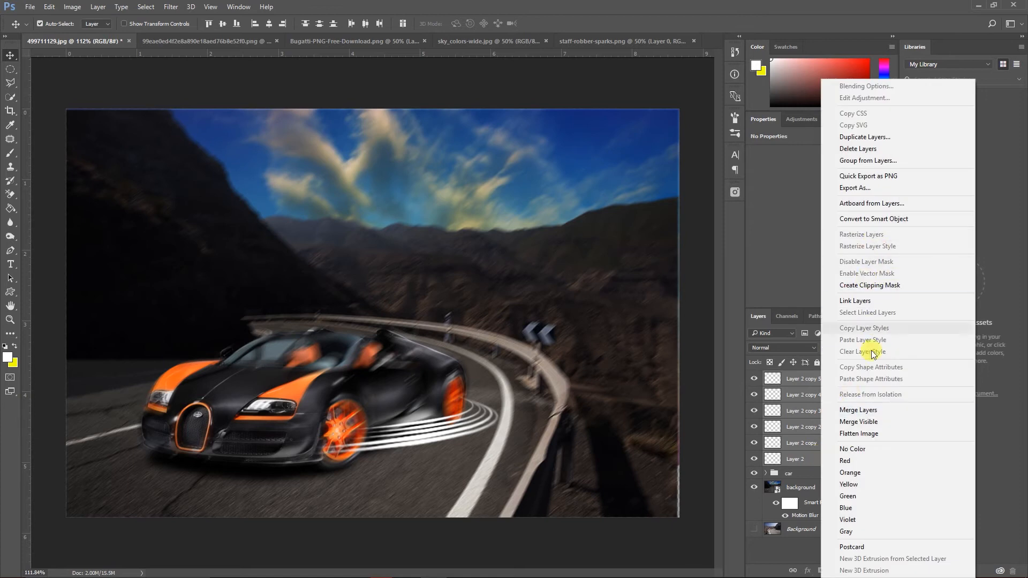
pyautogui.click(859, 410)
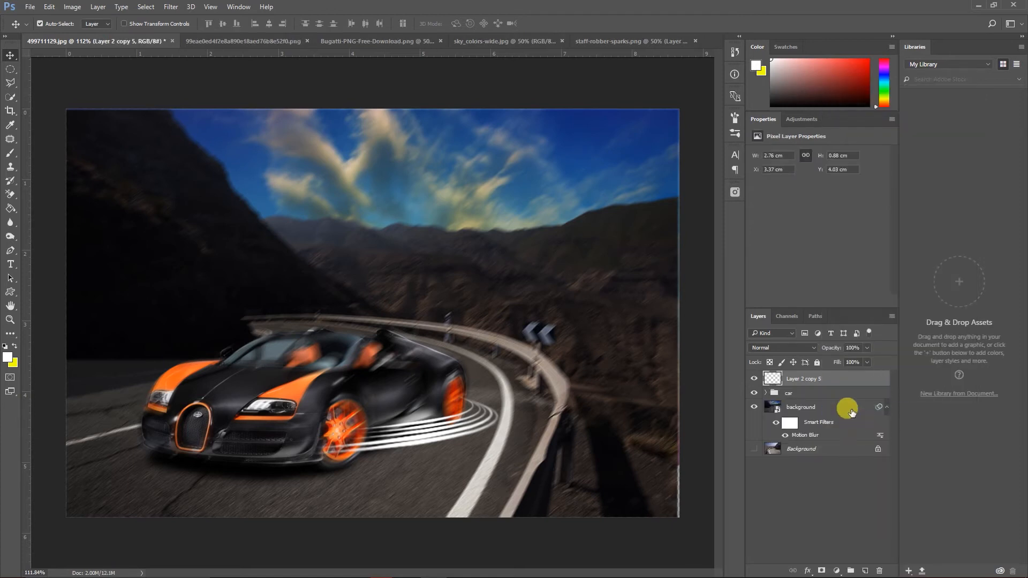
# Warp the merged light trails so their front ends stretch past the front wheel toward the bumper, about 3.5 cm wide overall
pyautogui.hotkey('ctrl', 't')
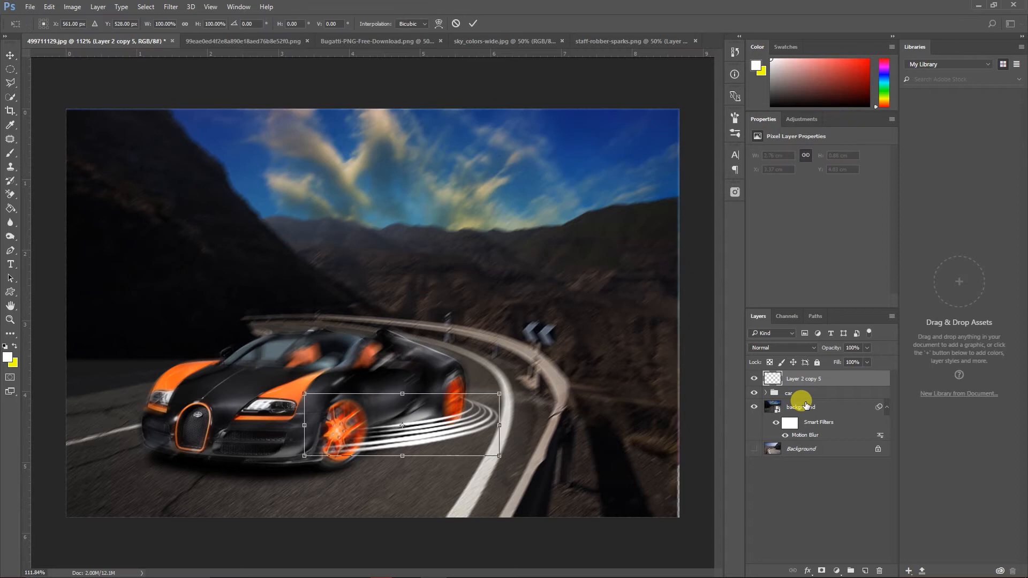
pyautogui.rightClick(438, 432)
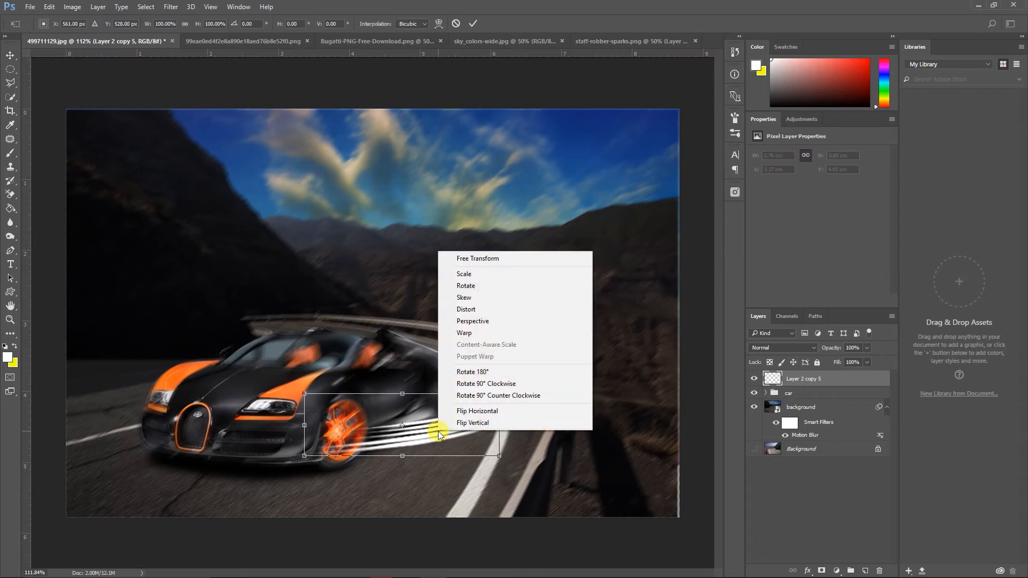
pyautogui.click(473, 334)
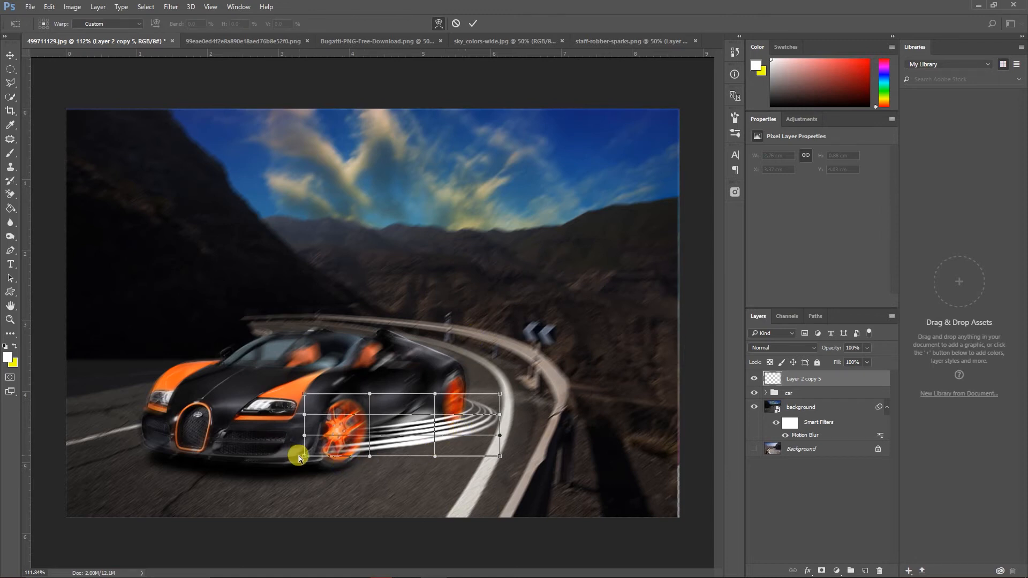
pyautogui.moveTo(300, 451); pyautogui.dragTo(277, 423)
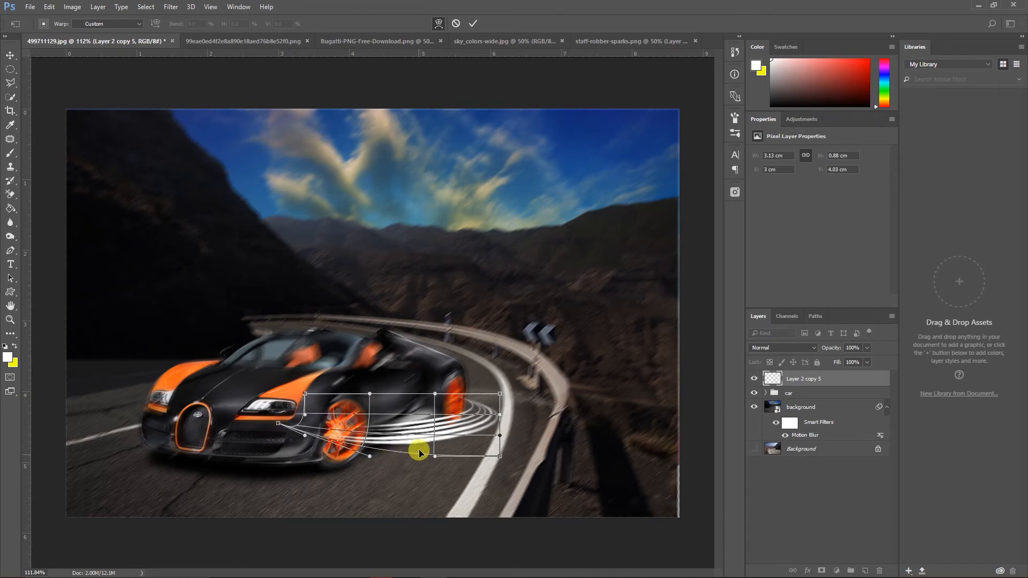
pyautogui.moveTo(278, 426)
pyautogui.mouseDown()
pyautogui.moveTo(277, 458)
pyautogui.moveTo(247, 449)
pyautogui.mouseUp()
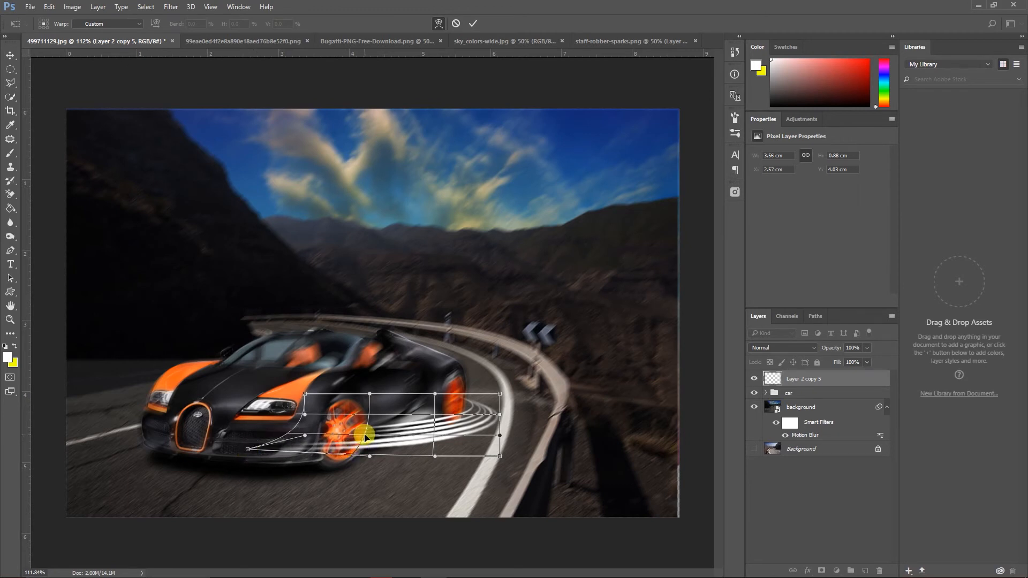
pyautogui.moveTo(363, 436)
pyautogui.mouseDown()
pyautogui.moveTo(348, 454)
pyautogui.moveTo(377, 454)
pyautogui.moveTo(362, 437)
pyautogui.mouseUp()
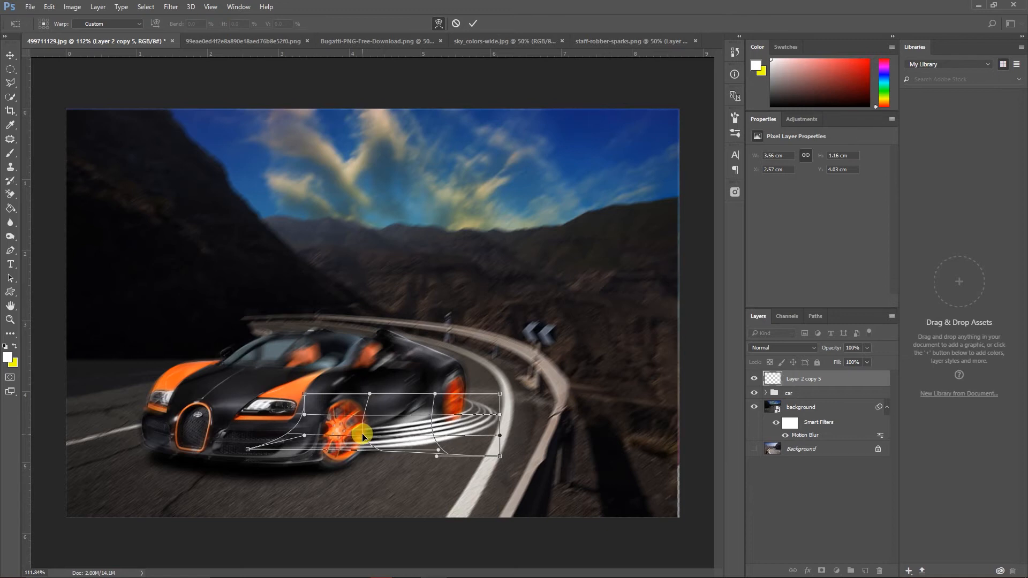
pyautogui.moveTo(289, 428); pyautogui.dragTo(283, 426)
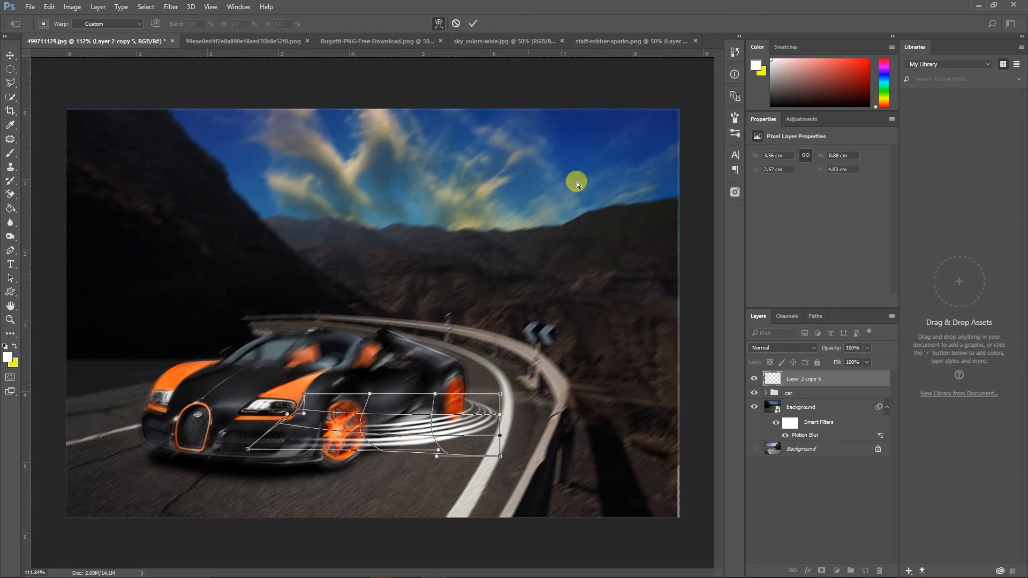
pyautogui.click(474, 24)
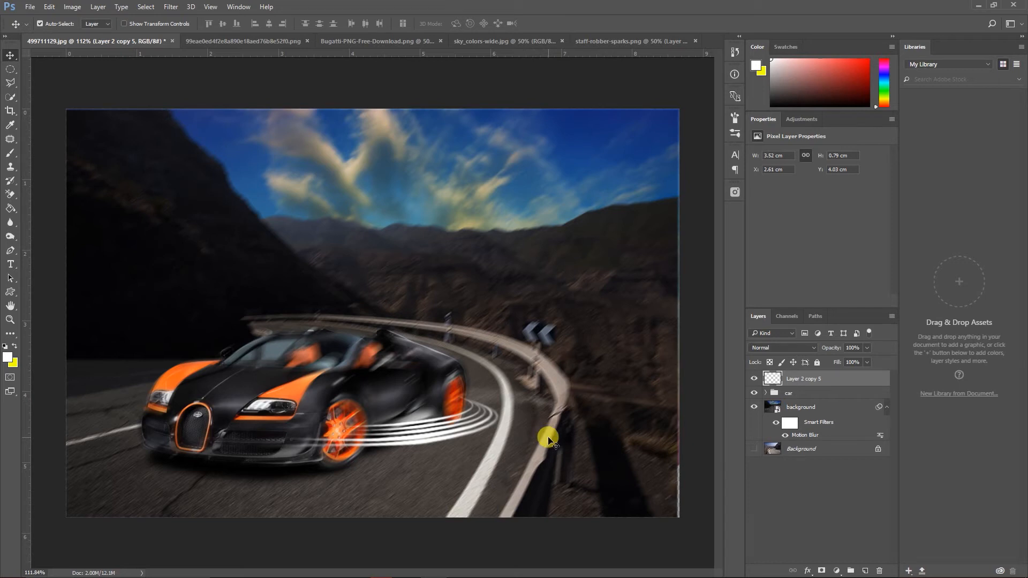
# Add a layer mask to the light trails and paint it with a 40 px soft brush to hide them over the front wheel and bumper
pyautogui.click(822, 571)
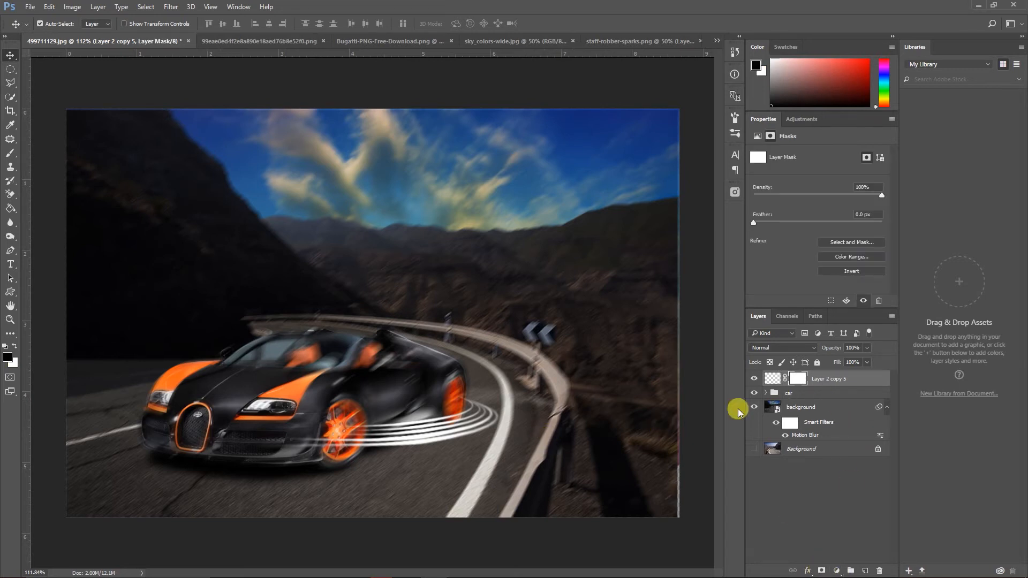
pyautogui.click(11, 152)
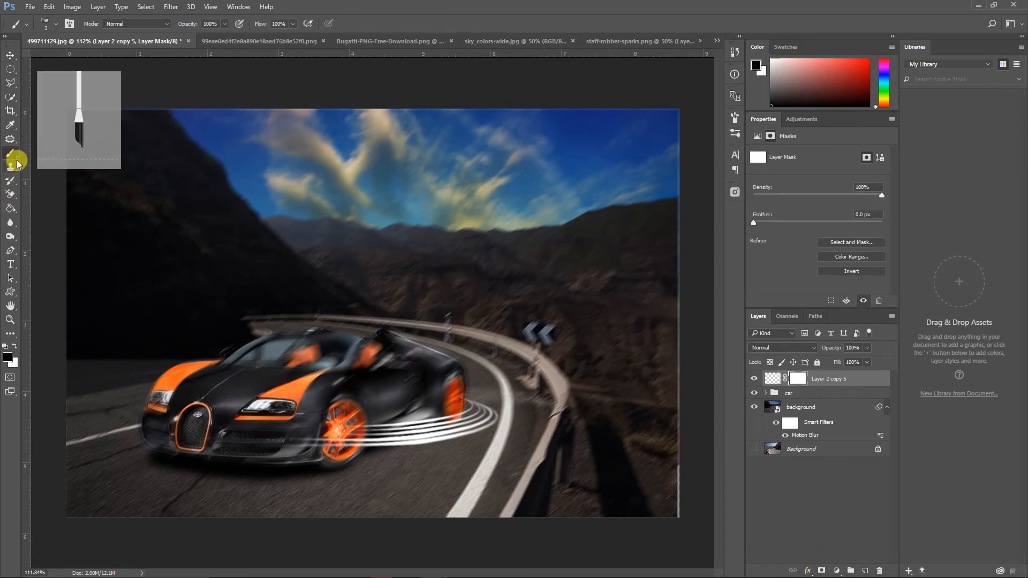
pyautogui.click(54, 26)
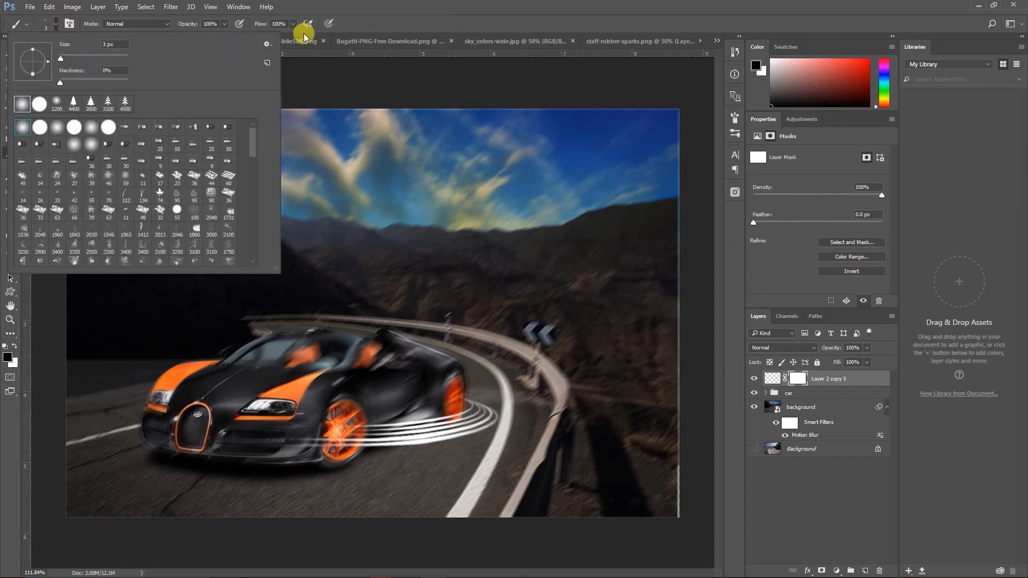
pyautogui.click(431, 18)
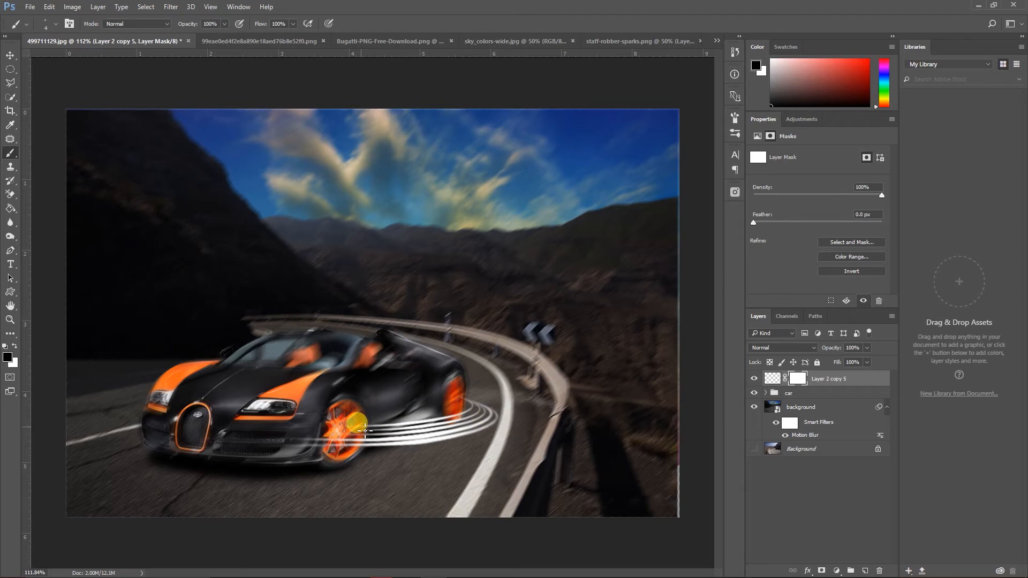
pyautogui.press(']')
pyautogui.press(']')
pyautogui.press(']')
pyautogui.press(']')
pyautogui.press(']')
pyautogui.press(']')
pyautogui.press(']')
pyautogui.press(']')
pyautogui.moveTo(363, 423)
pyautogui.mouseDown()
pyautogui.moveTo(412, 419)
pyautogui.moveTo(331, 436)
pyautogui.moveTo(422, 405)
pyautogui.moveTo(352, 426)
pyautogui.moveTo(416, 411)
pyautogui.moveTo(398, 412)
pyautogui.moveTo(426, 440)
pyautogui.moveTo(410, 438)
pyautogui.mouseUp()
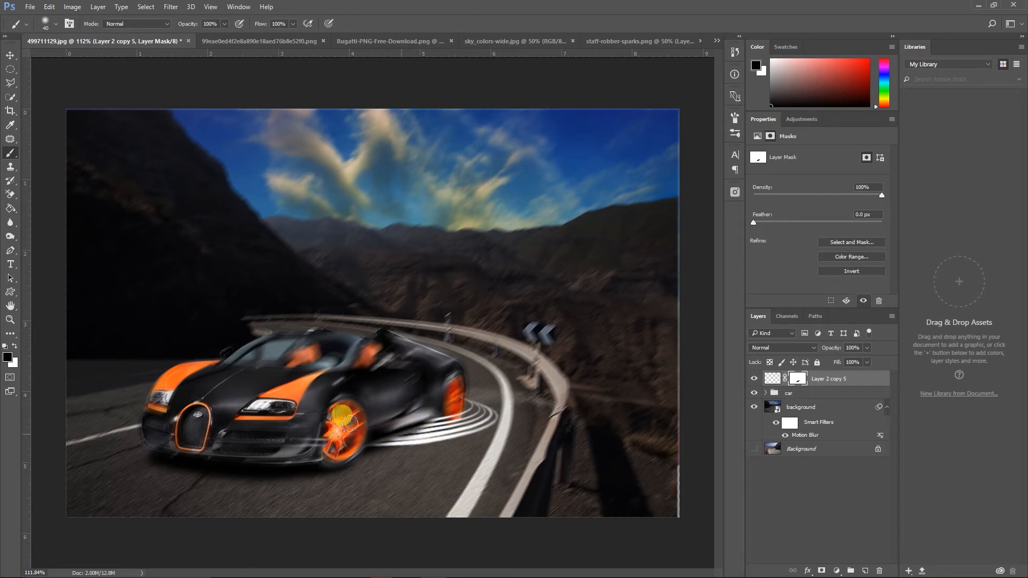
pyautogui.moveTo(352, 442); pyautogui.dragTo(415, 440)
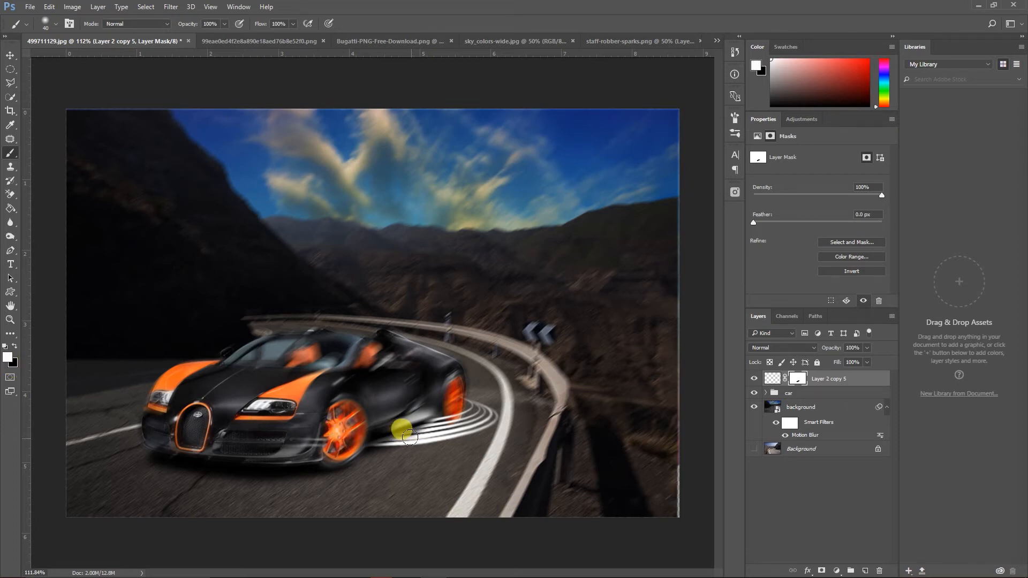
pyautogui.moveTo(421, 437)
pyautogui.mouseDown()
pyautogui.moveTo(372, 454)
pyautogui.moveTo(422, 438)
pyautogui.mouseUp()
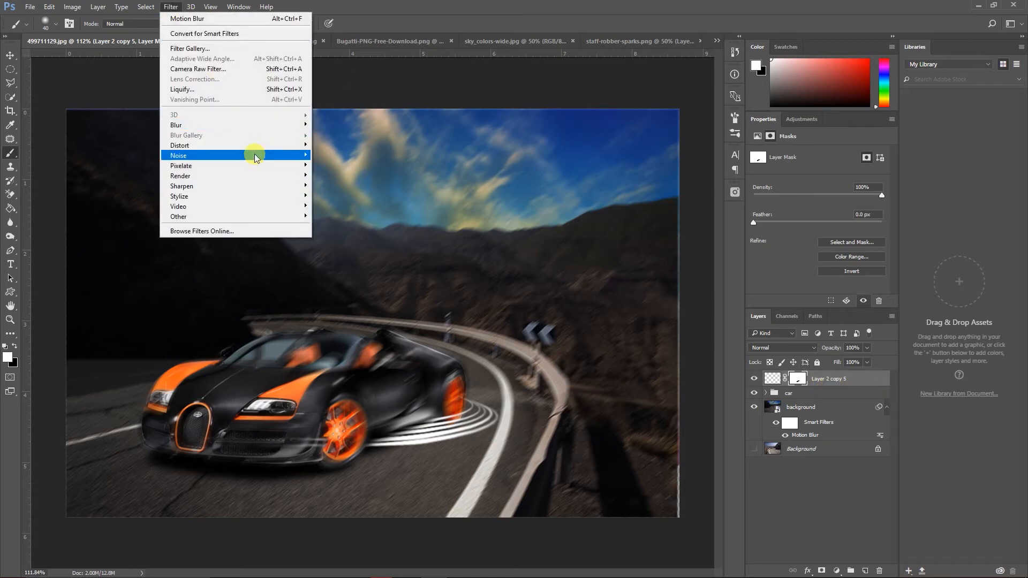
pyautogui.moveTo(305, 125)
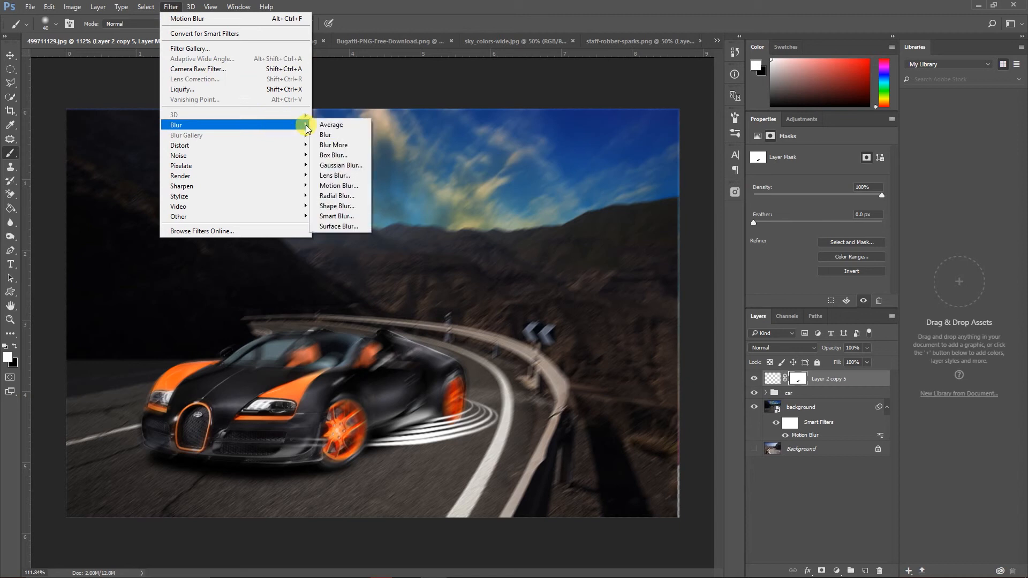
pyautogui.click(339, 167)
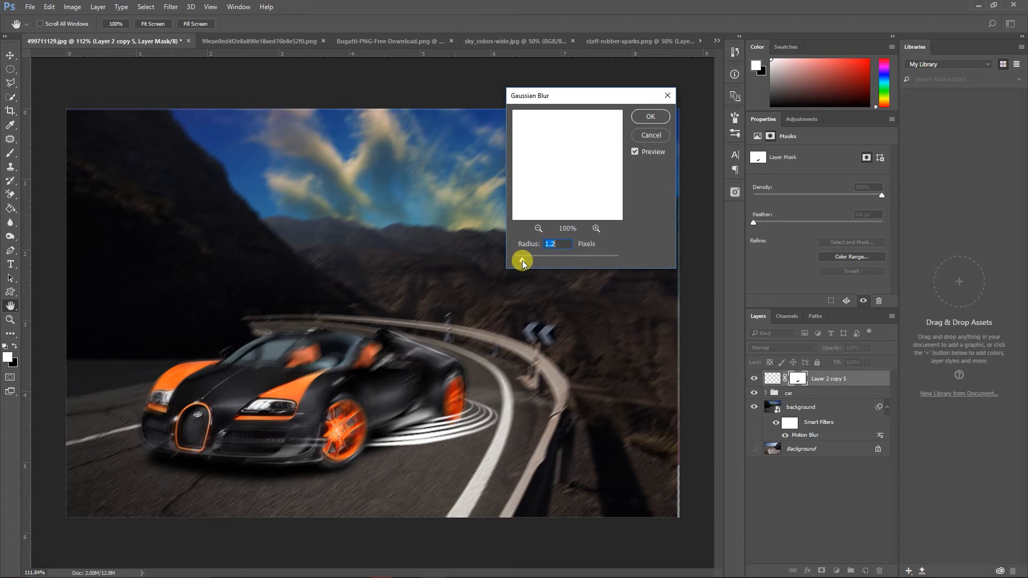
pyautogui.moveTo(529, 259); pyautogui.dragTo(534, 260)
pyautogui.click(650, 116)
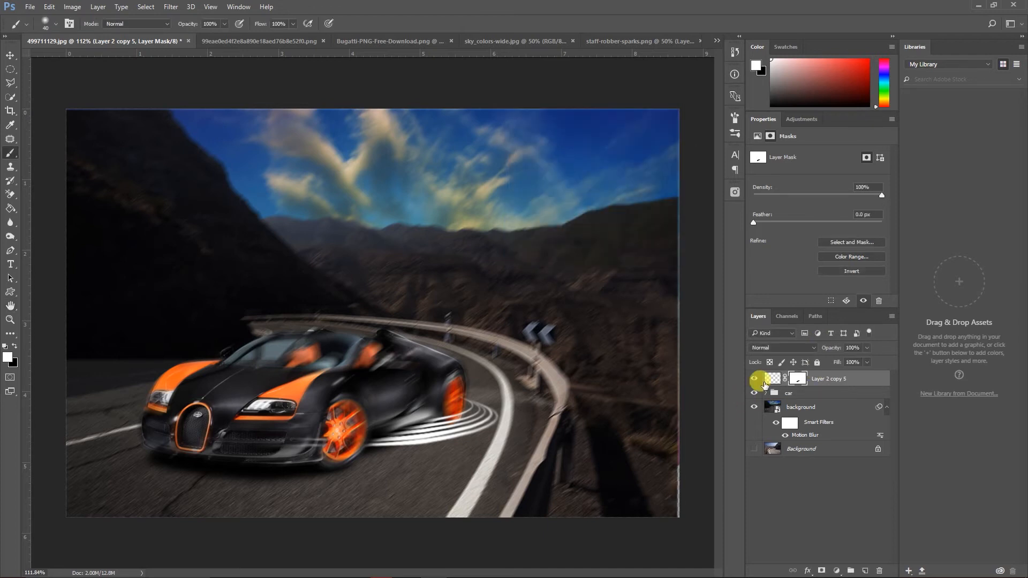
# Apply a Gaussian Blur with a 1.2 px radius to the light trails' pixels rather than their mask
pyautogui.click(771, 381)
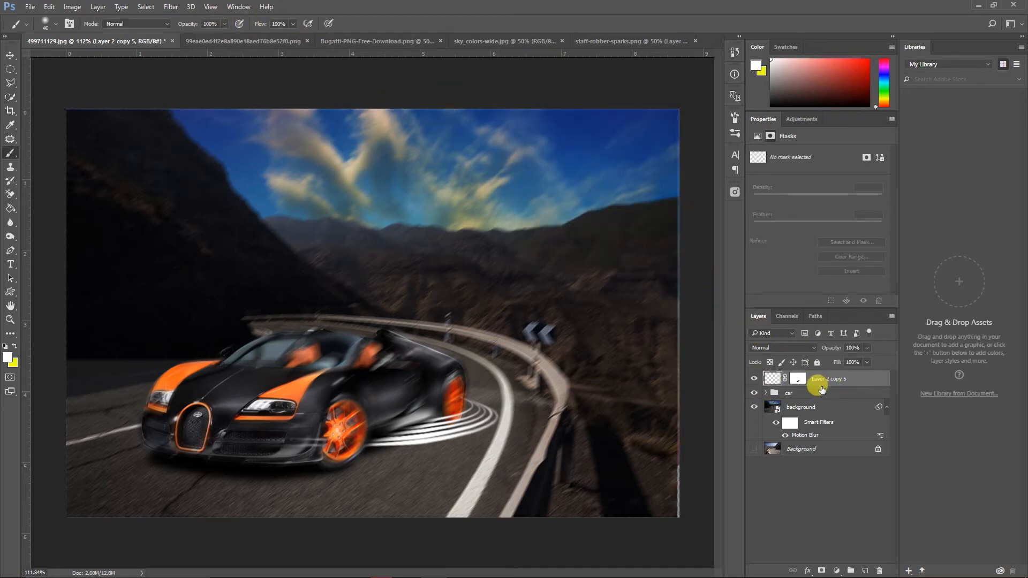
pyautogui.click(796, 378)
pyautogui.click(774, 381)
pyautogui.click(171, 7)
pyautogui.moveTo(255, 125)
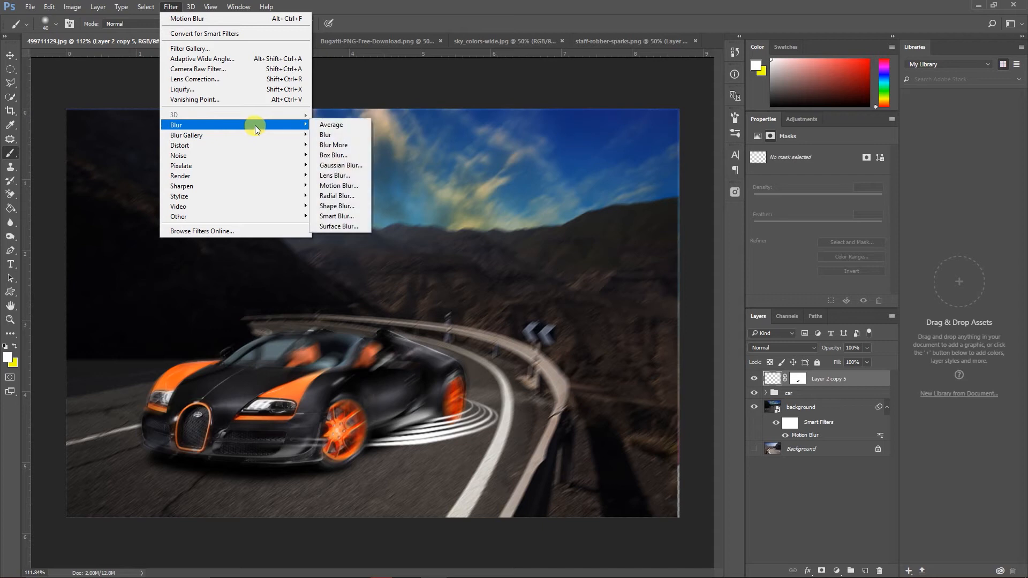
pyautogui.click(336, 166)
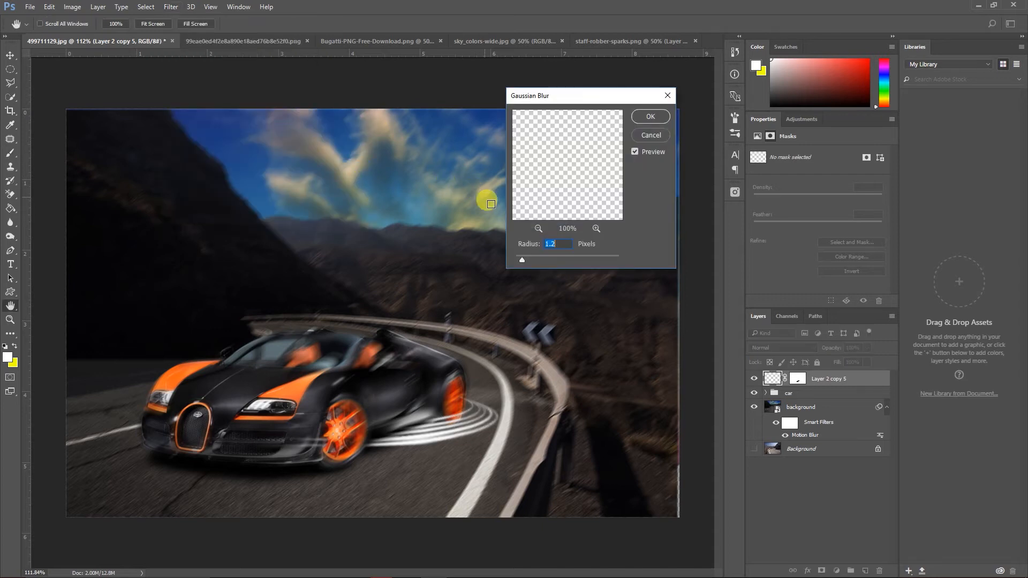
pyautogui.moveTo(524, 262)
pyautogui.mouseDown()
pyautogui.moveTo(532, 262)
pyautogui.moveTo(524, 260)
pyautogui.mouseUp()
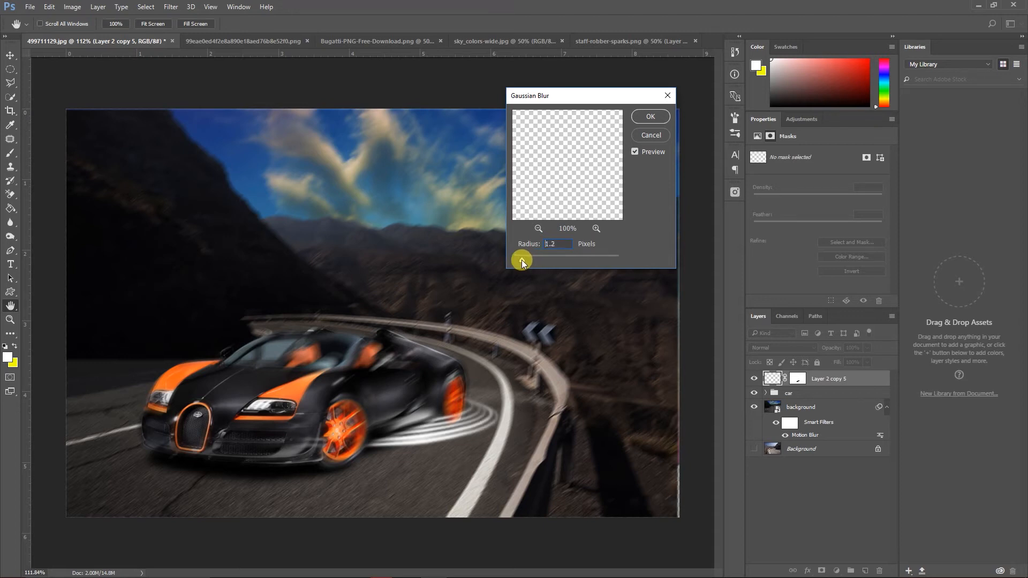
pyautogui.click(654, 118)
# Lower the opacity of the light trails layer, Layer 2 copy 5, to about 47%
pyautogui.click(867, 348)
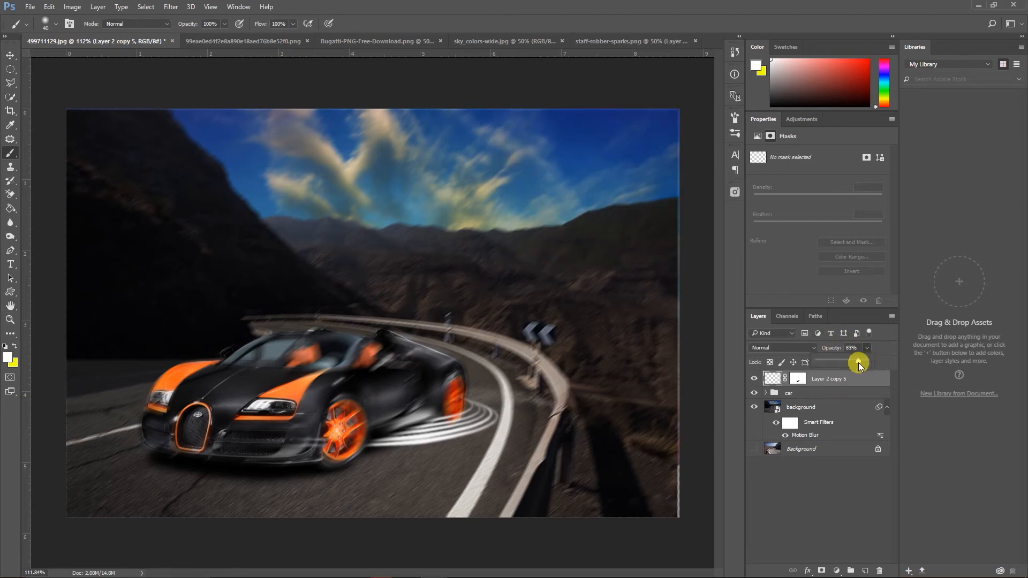
pyautogui.moveTo(850, 364); pyautogui.dragTo(849, 365)
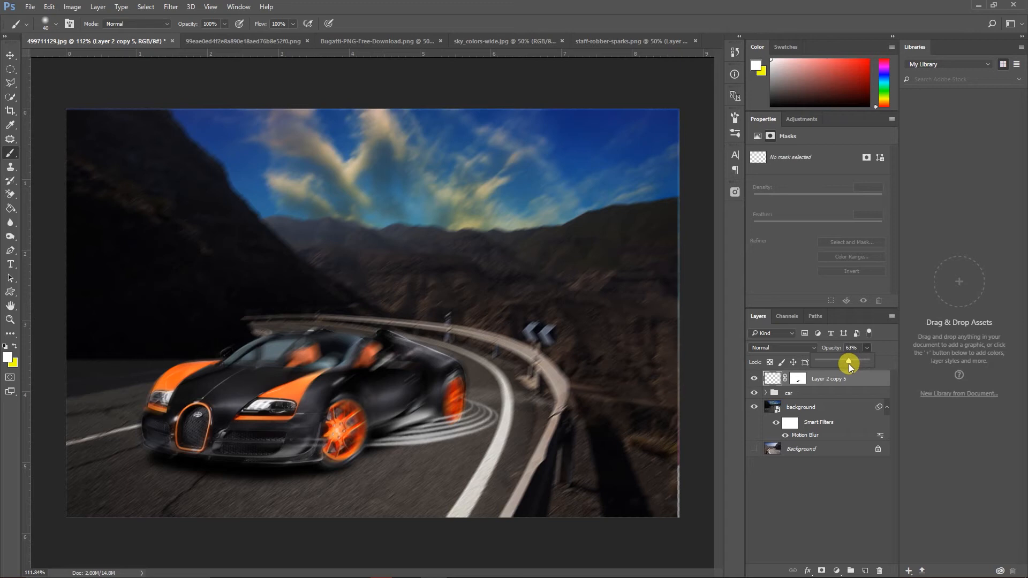
pyautogui.moveTo(841, 365); pyautogui.dragTo(844, 363)
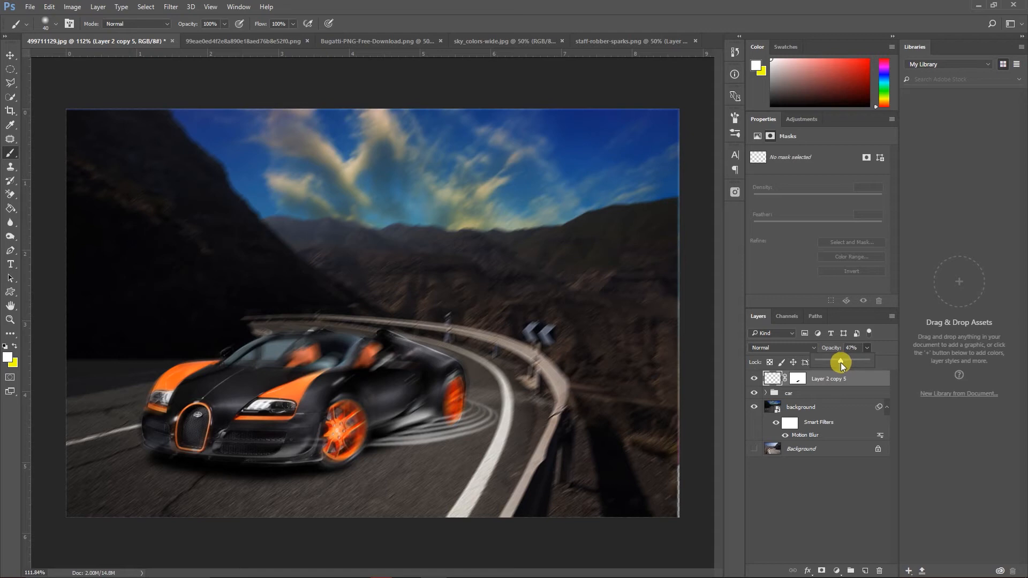
pyautogui.click(881, 363)
# On a new layer, draw a curved Pen path from the car's rear deck around its side to the headlight
pyautogui.click(866, 571)
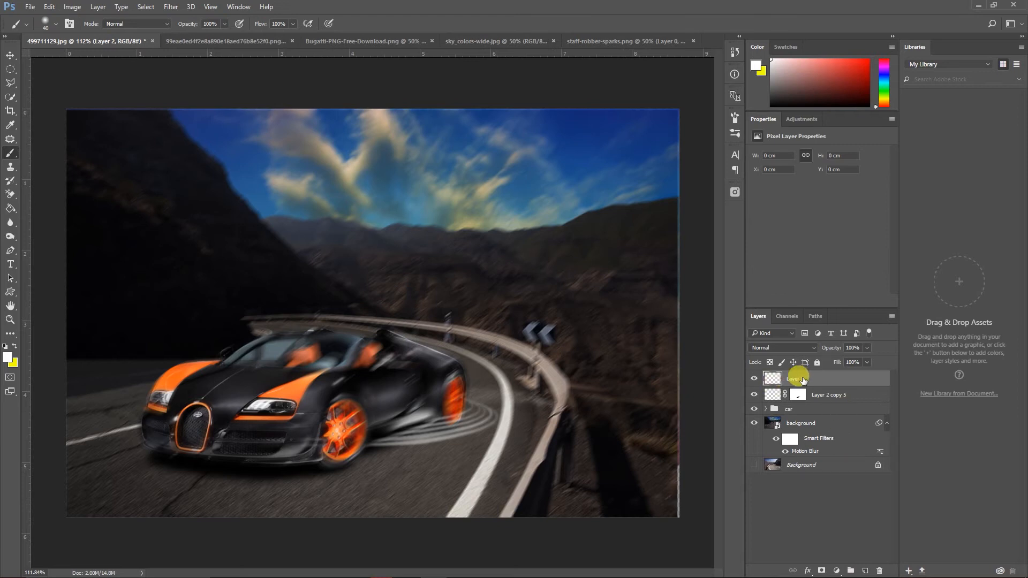
pyautogui.click(10, 250)
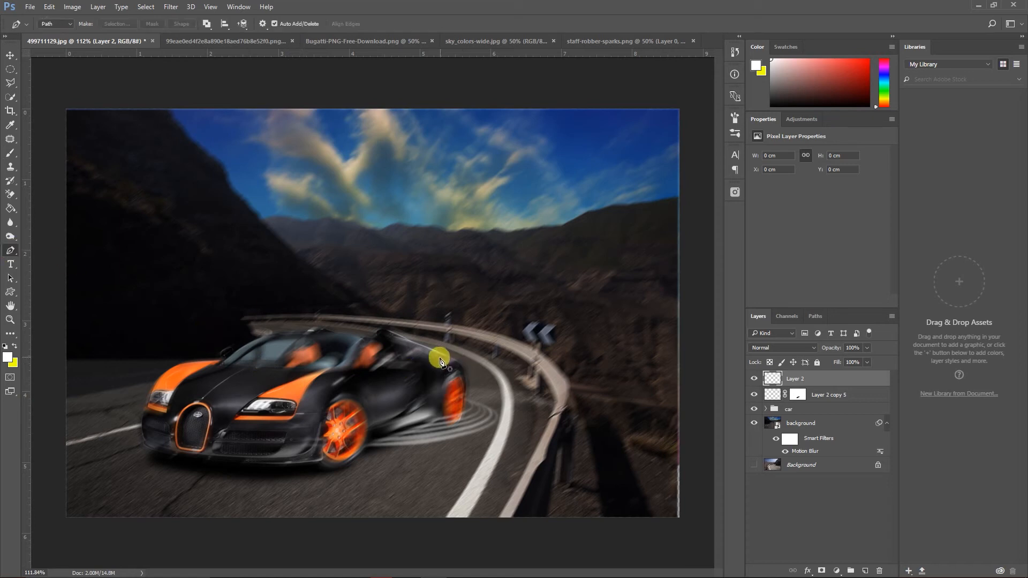
pyautogui.click(436, 359)
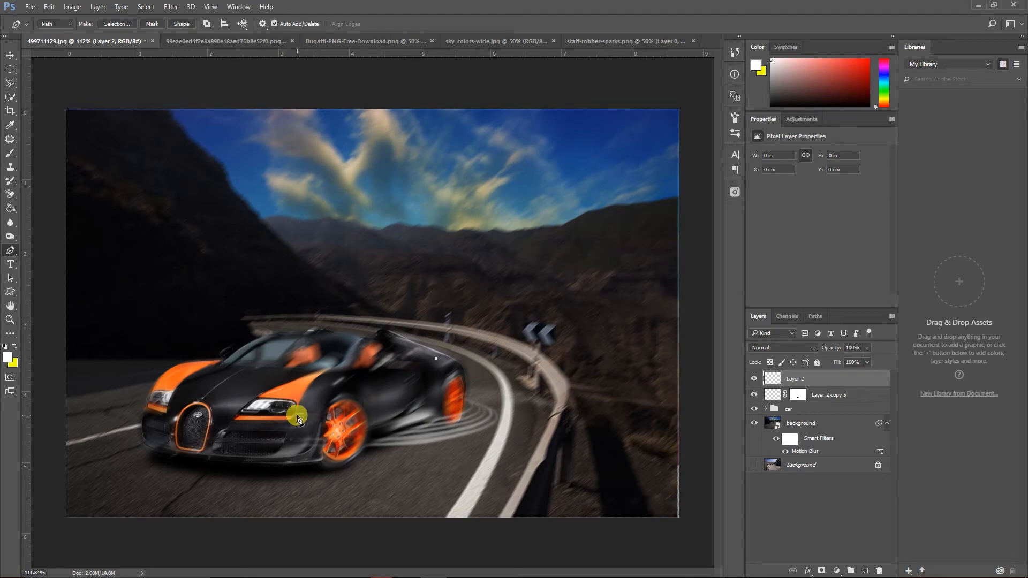
pyautogui.moveTo(300, 415); pyautogui.dragTo(1, 455)
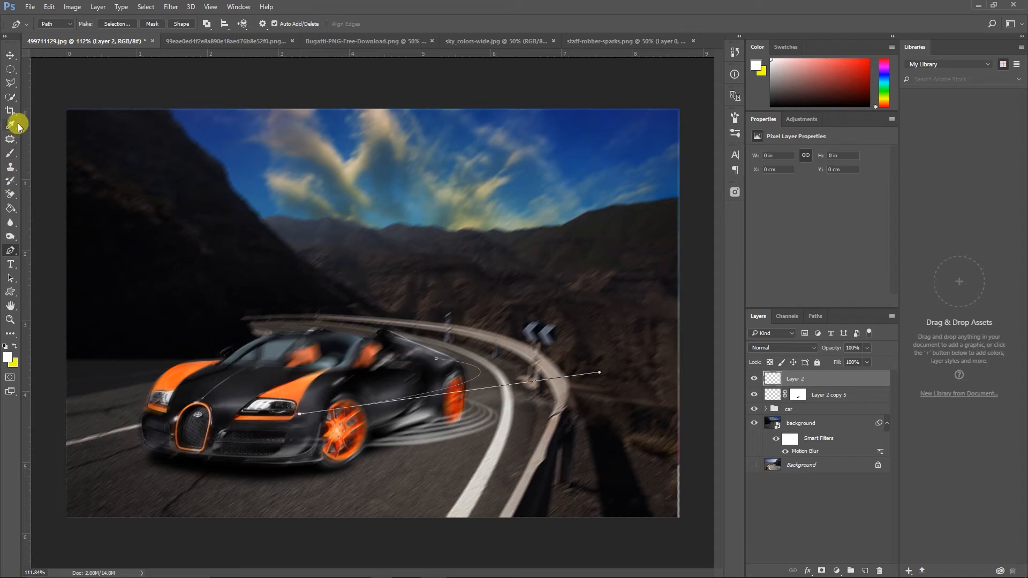
# Choose a flat bristle brush preset for stroking the path and set the brush size to 3 px
pyautogui.click(10, 153)
pyautogui.click(69, 24)
pyautogui.click(578, 147)
pyautogui.click(576, 131)
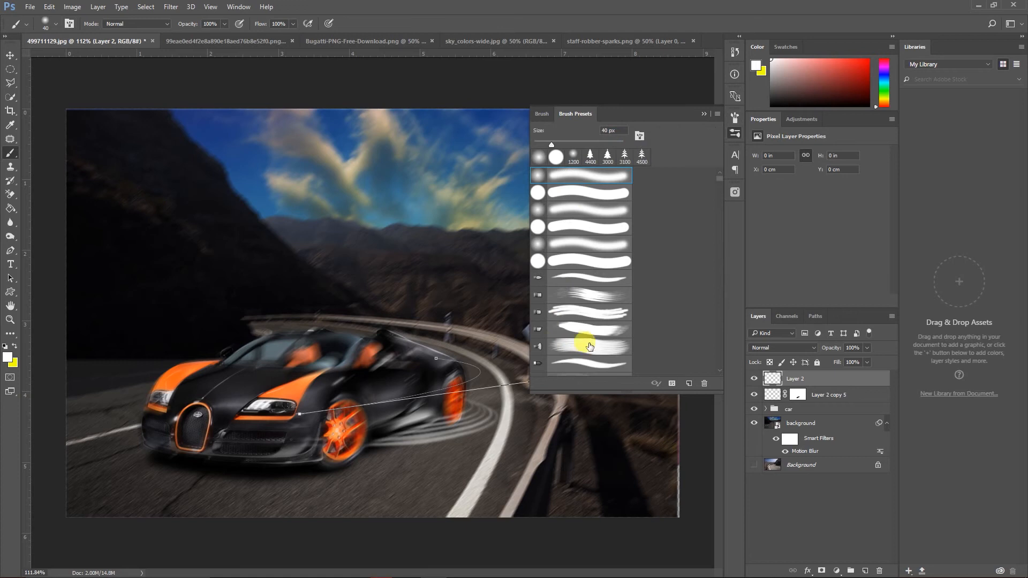
pyautogui.click(586, 329)
pyautogui.click(763, 121)
pyautogui.click(704, 114)
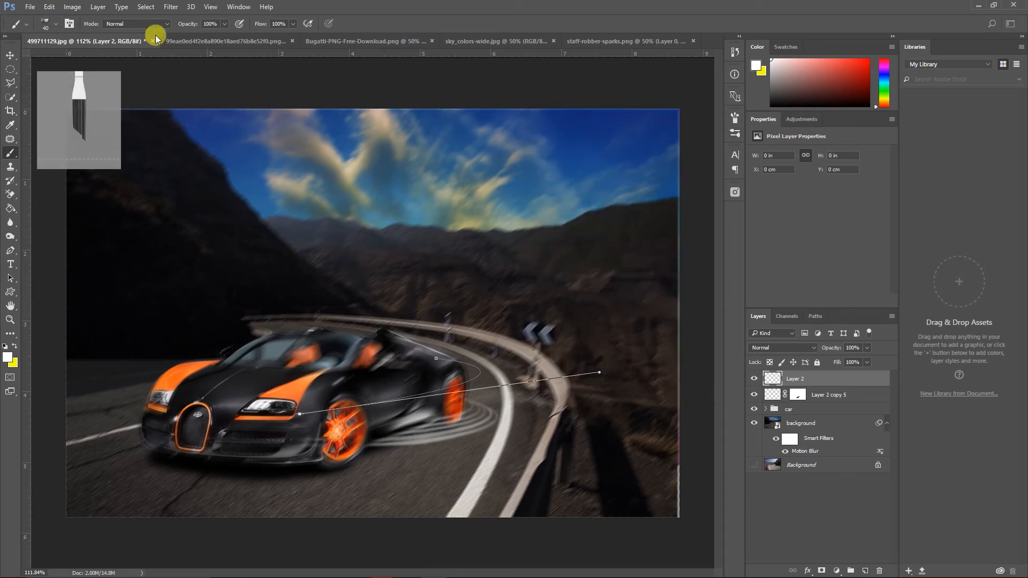
pyautogui.click(56, 25)
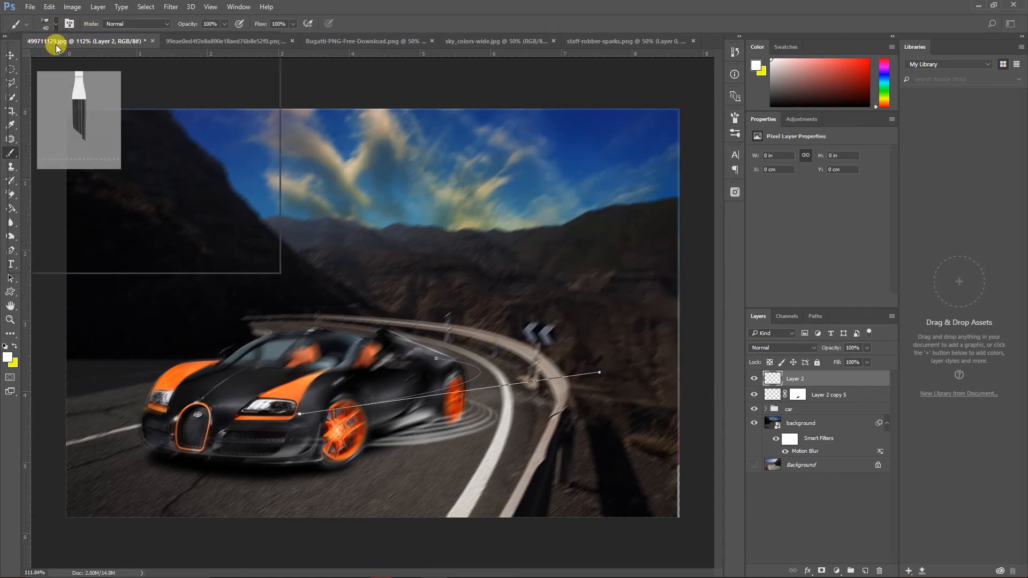
pyautogui.click(105, 43)
pyautogui.write('3')
pyautogui.press('Return')
# Stroke the path with the Brush and Simulate Pressure enabled, and delete the path
pyautogui.click(10, 250)
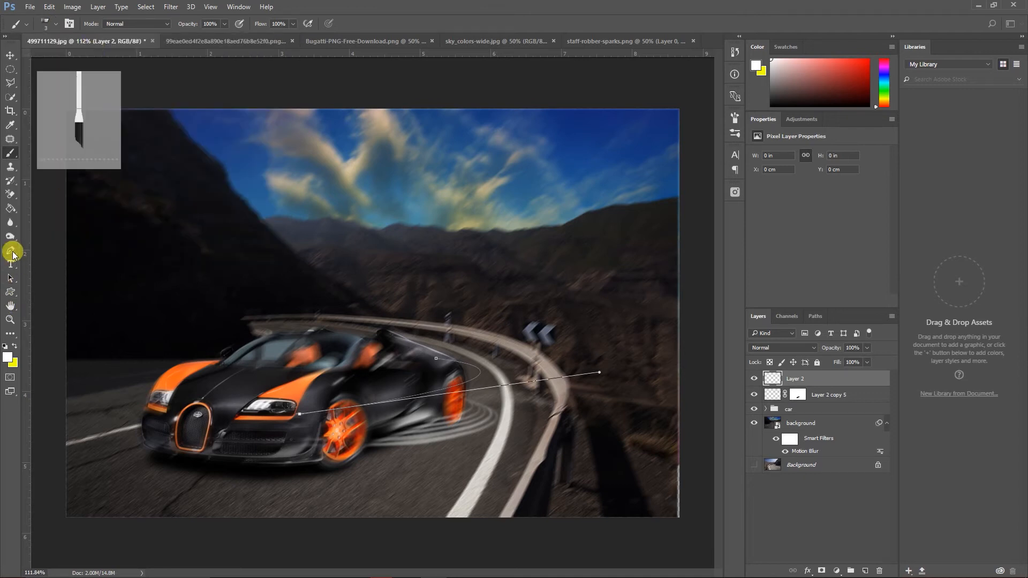
pyautogui.rightClick(402, 401)
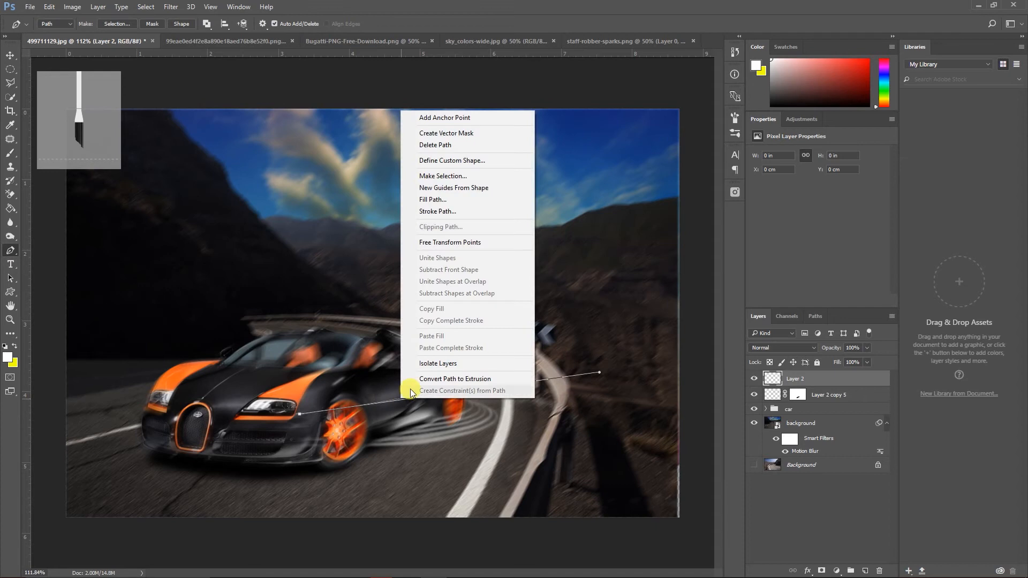
pyautogui.click(438, 212)
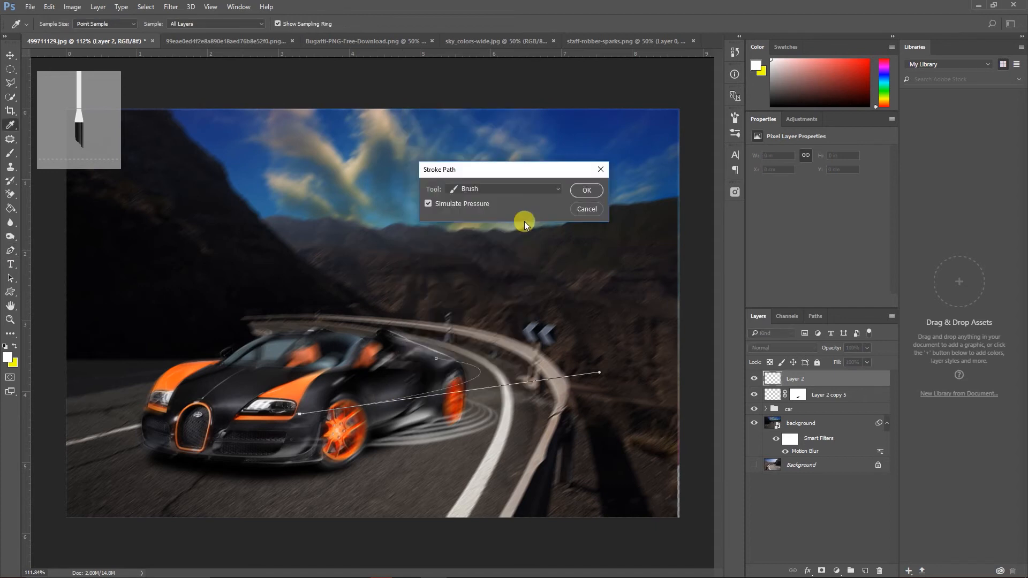
pyautogui.click(583, 191)
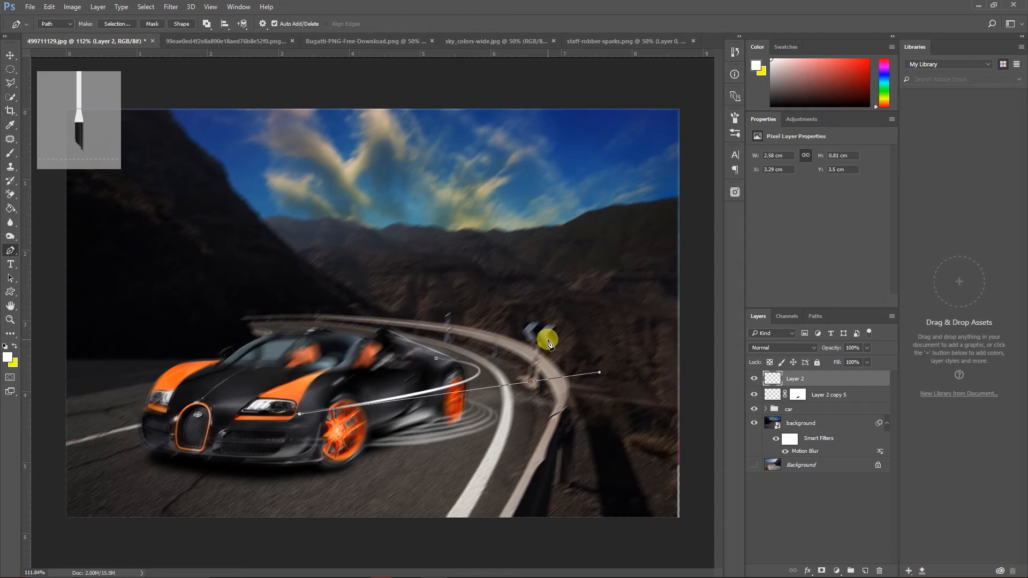
pyautogui.rightClick(413, 393)
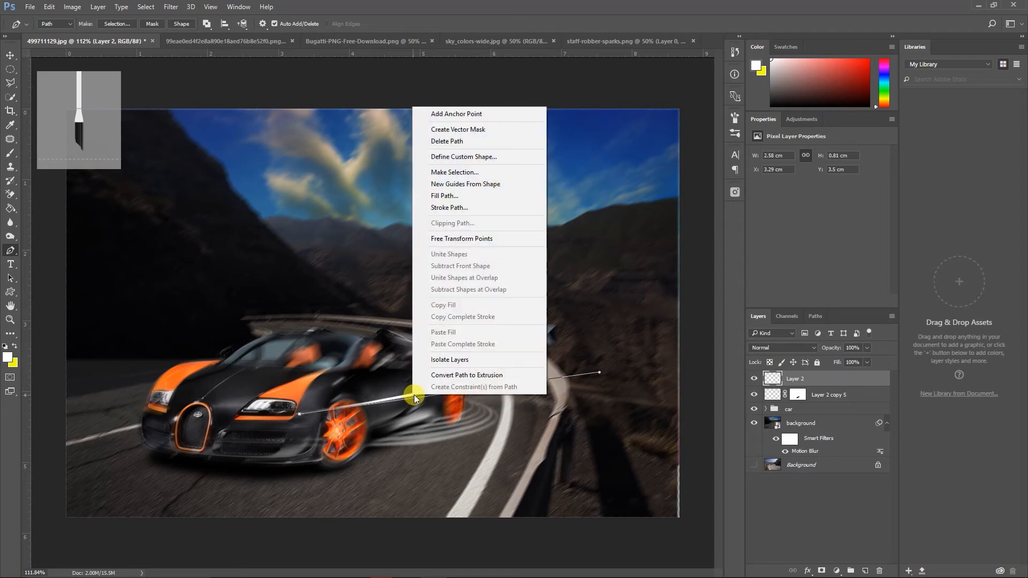
pyautogui.click(447, 141)
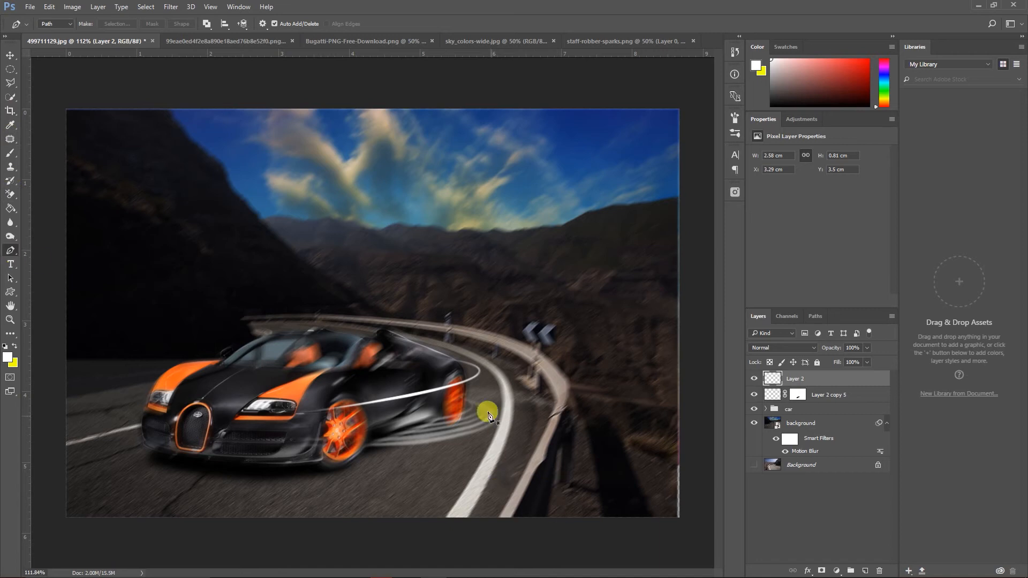
# Draw a curved Pen path from the rear wheel to the front wheel, stroke it with the Brush and Simulate Pressure, and delete the path
pyautogui.click(461, 374)
pyautogui.moveTo(306, 442); pyautogui.dragTo(1, 487)
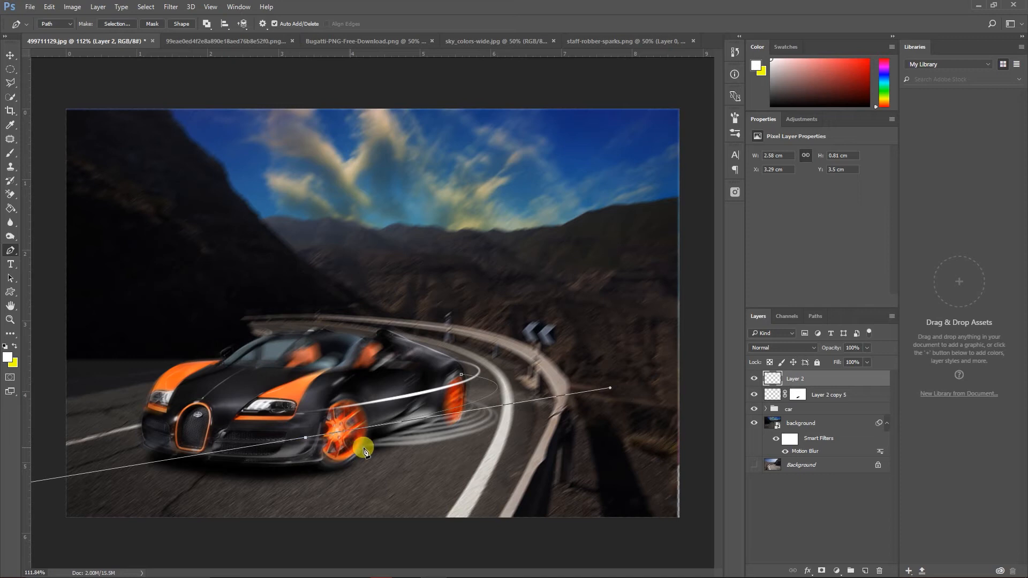
pyautogui.rightClick(374, 425)
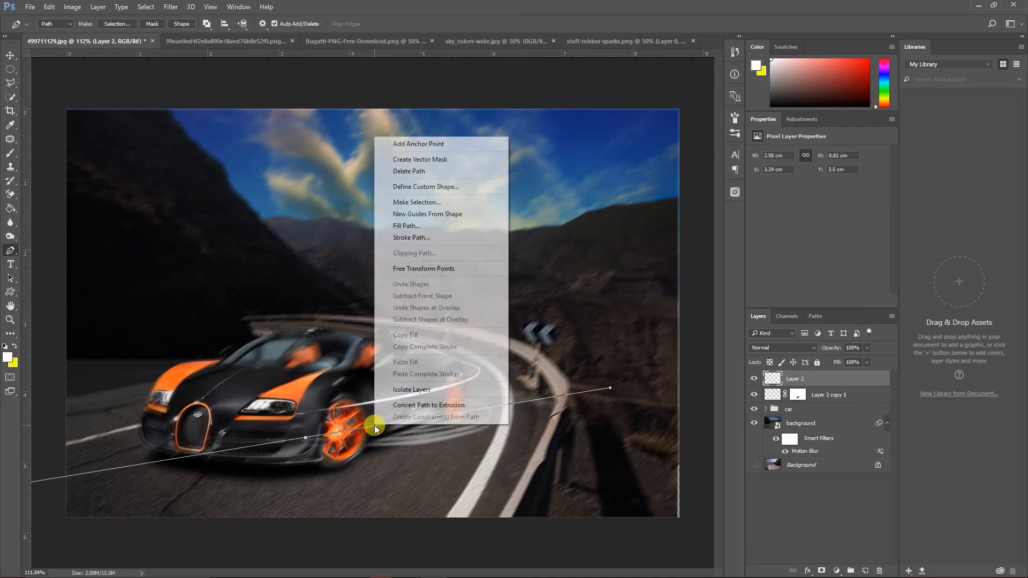
pyautogui.click(408, 237)
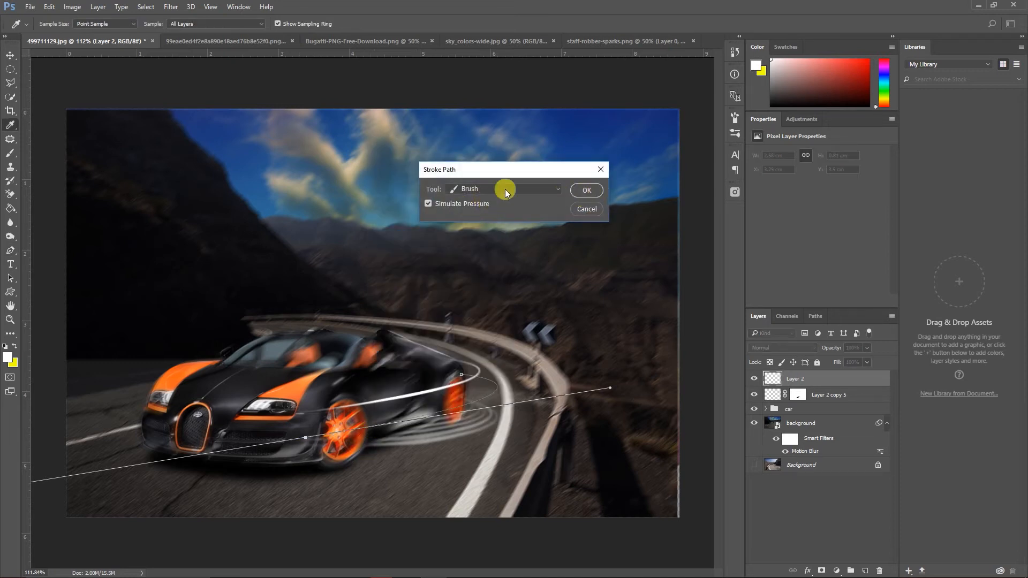
pyautogui.click(586, 190)
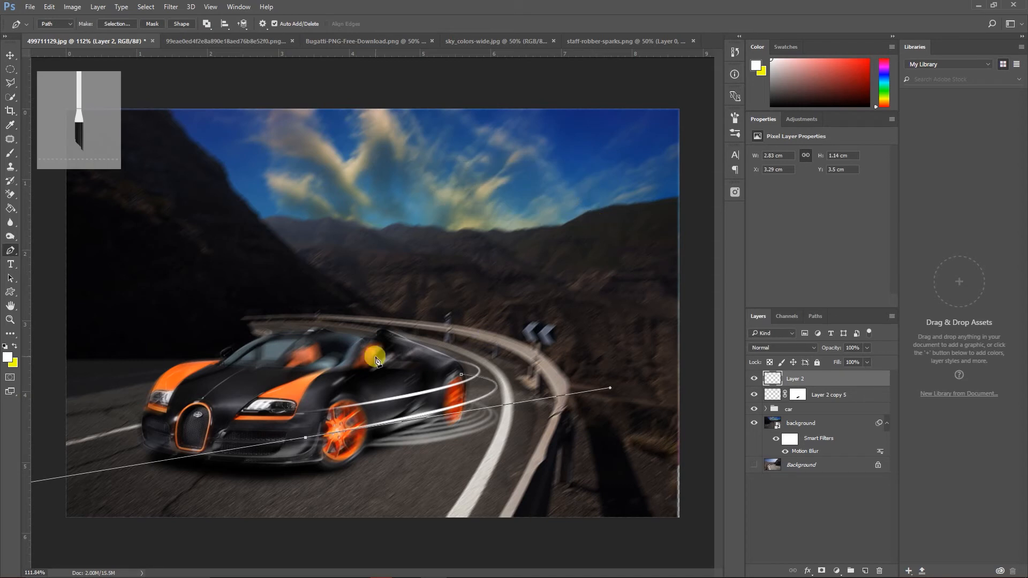
pyautogui.rightClick(388, 426)
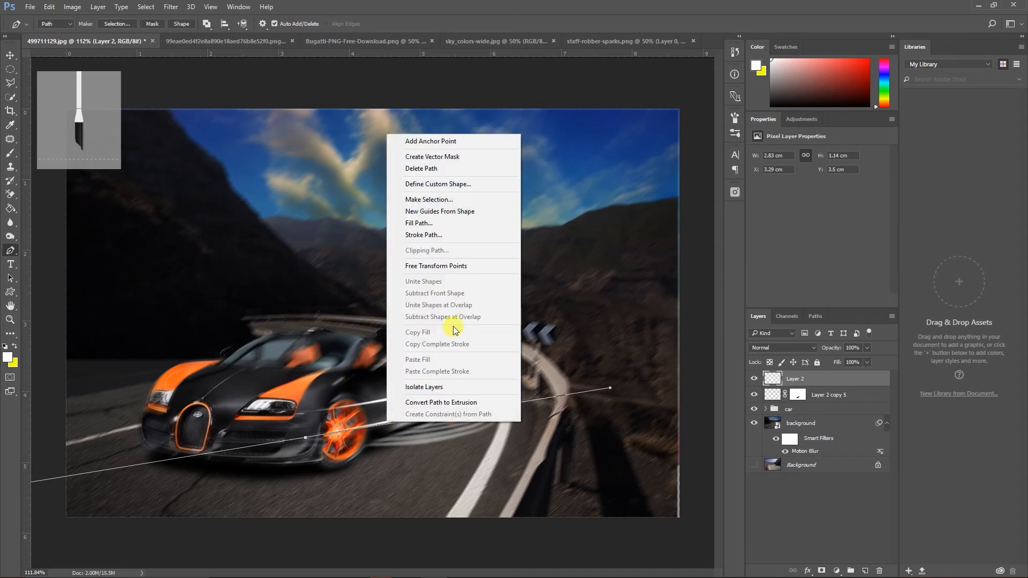
pyautogui.click(422, 170)
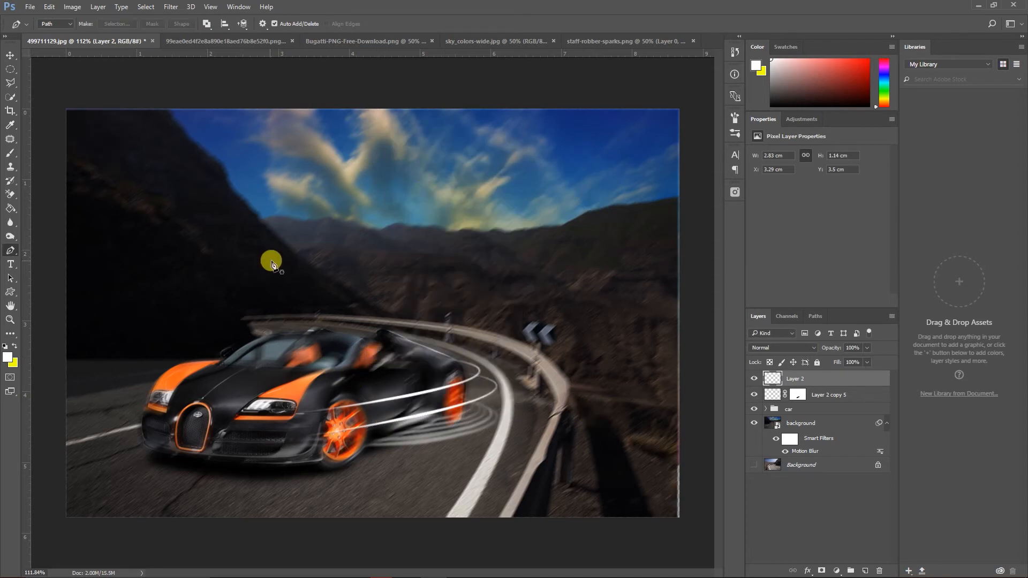
# Add a light trail looping around the car's far headlight by stroking a curved Pen path with the Brush and Simulate Pressure, and delete the path
pyautogui.click(161, 387)
pyautogui.moveTo(233, 448); pyautogui.dragTo(250, 432)
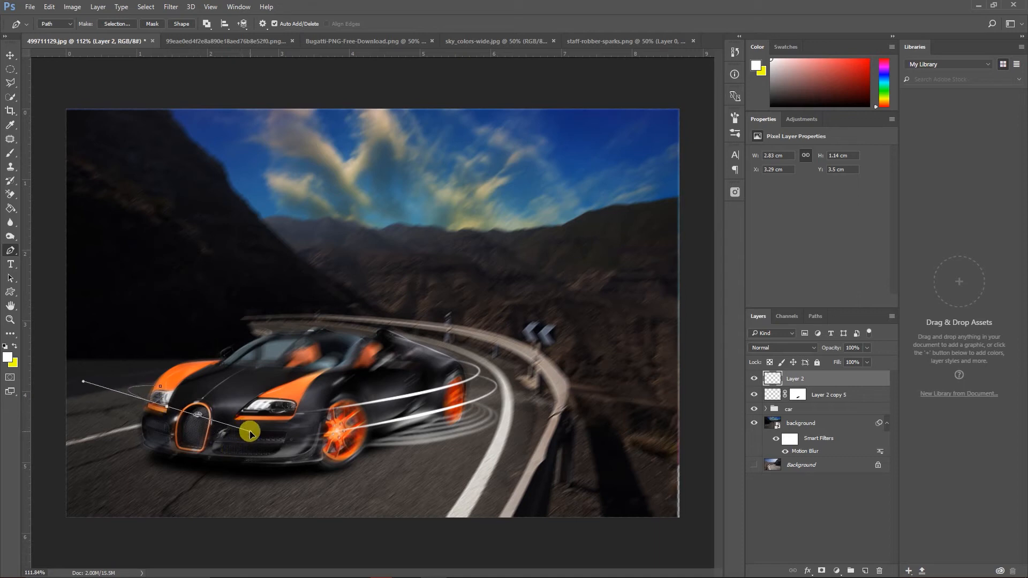
pyautogui.rightClick(156, 404)
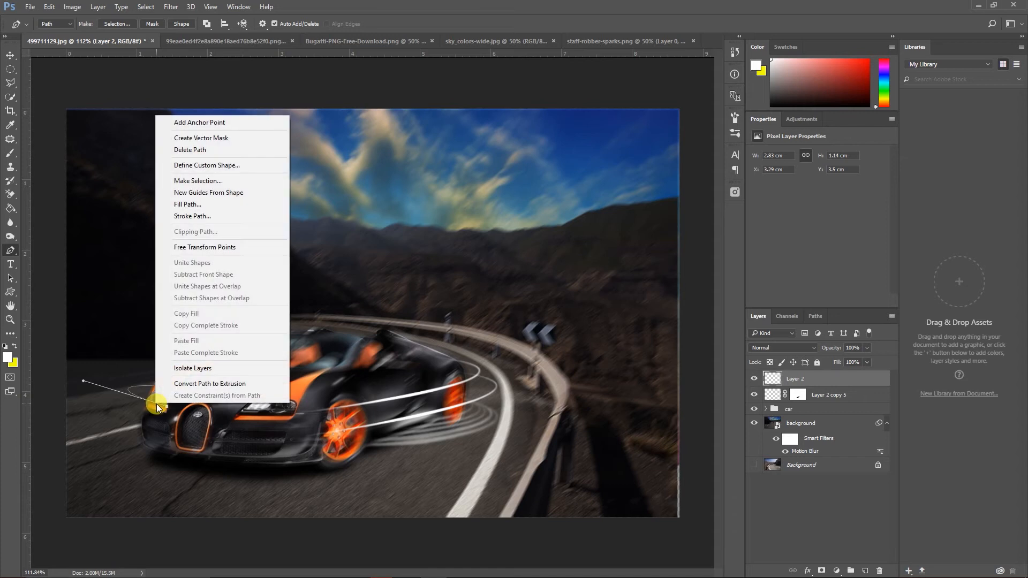
pyautogui.click(194, 217)
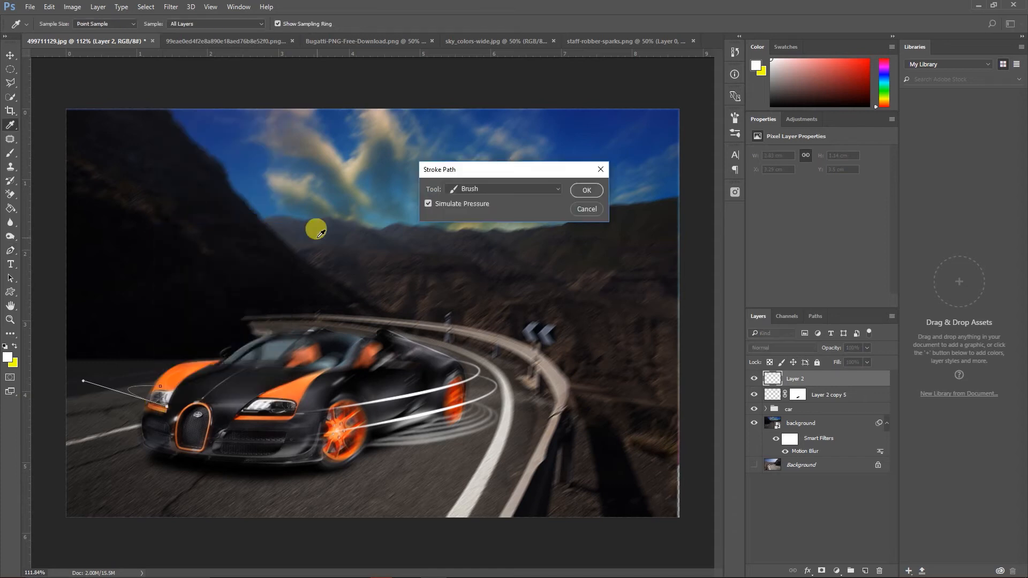
pyautogui.click(584, 189)
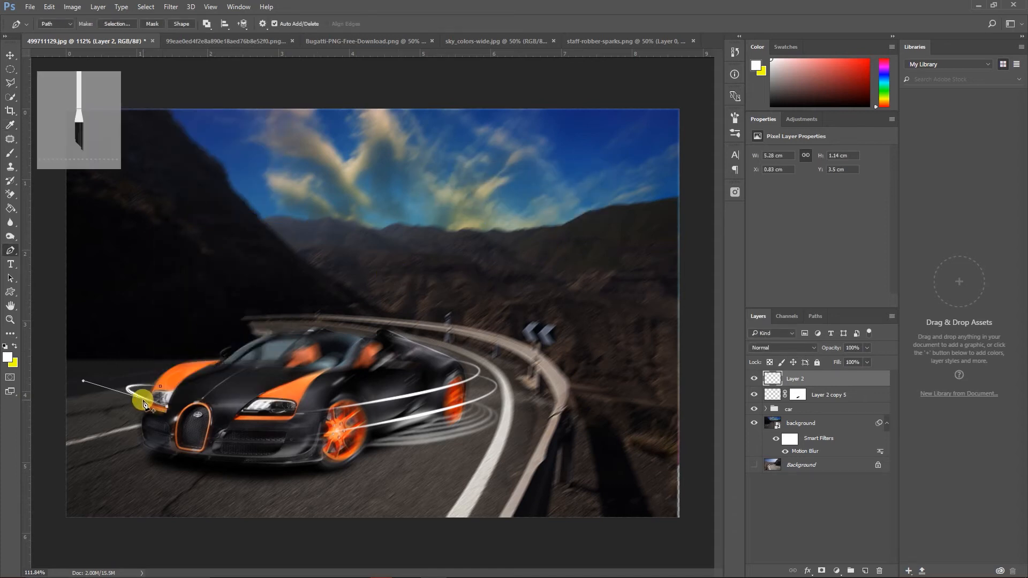
pyautogui.rightClick(144, 404)
pyautogui.click(204, 145)
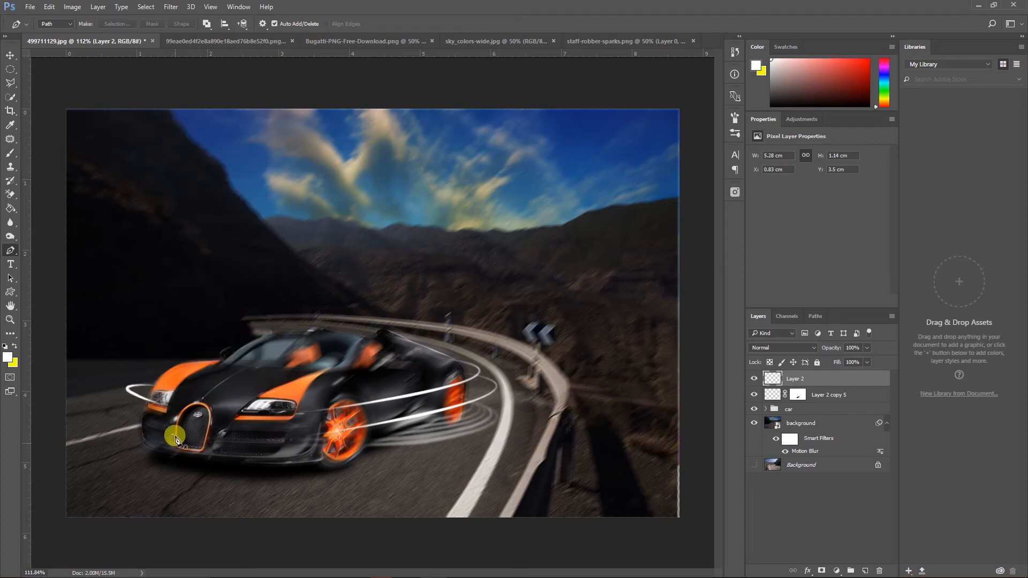
# Add a matching light trail around the far corner of the front bumper by stroking a curved Pen path with Simulate Pressure, and delete the path
pyautogui.click(156, 416)
pyautogui.moveTo(155, 437); pyautogui.dragTo(236, 466)
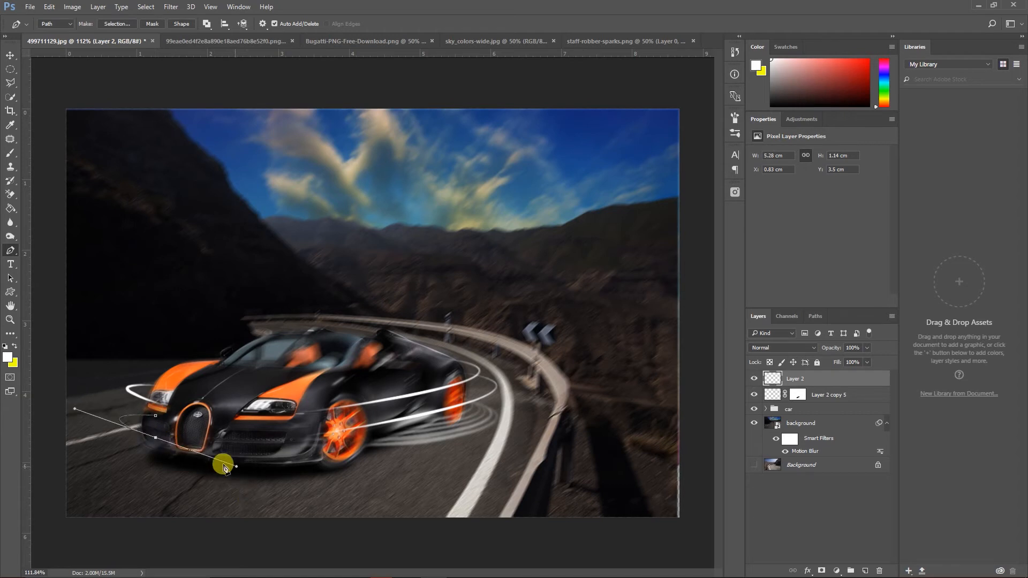
pyautogui.rightClick(152, 439)
pyautogui.click(158, 247)
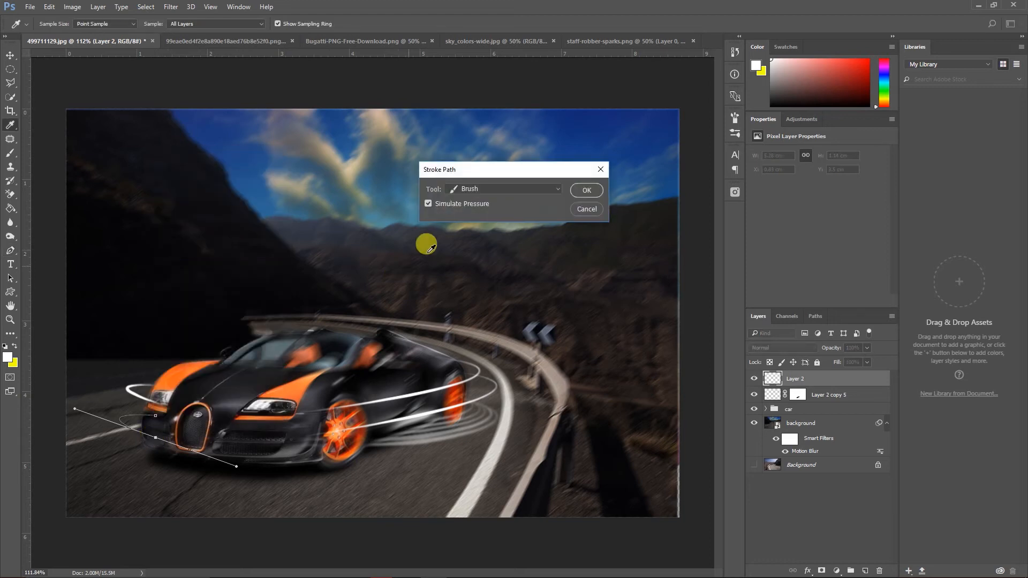
pyautogui.click(586, 190)
pyautogui.rightClick(141, 436)
pyautogui.click(194, 178)
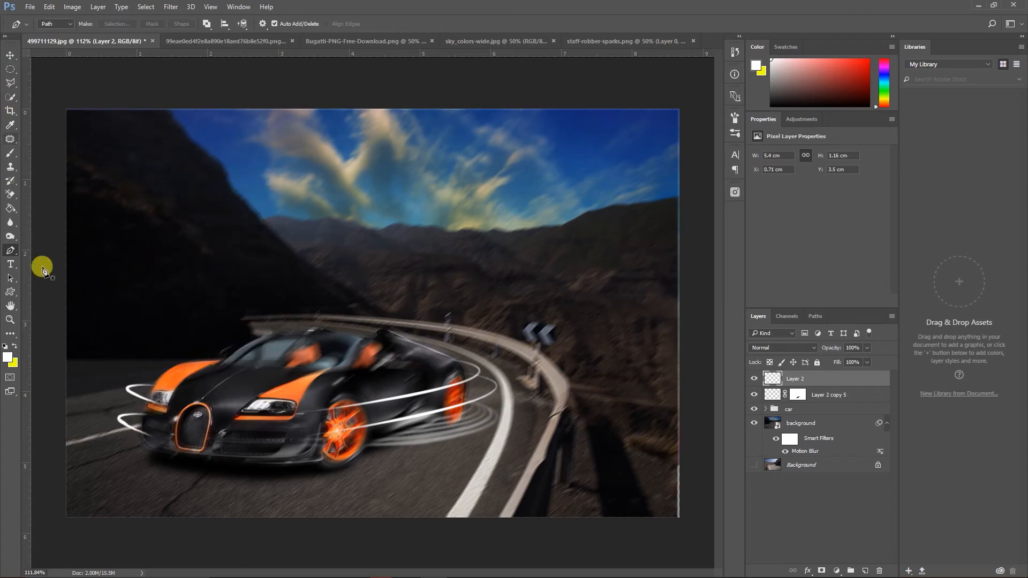
# Add a layer mask to Layer 2 and choose a round brush preset for painting on it
pyautogui.click(825, 569)
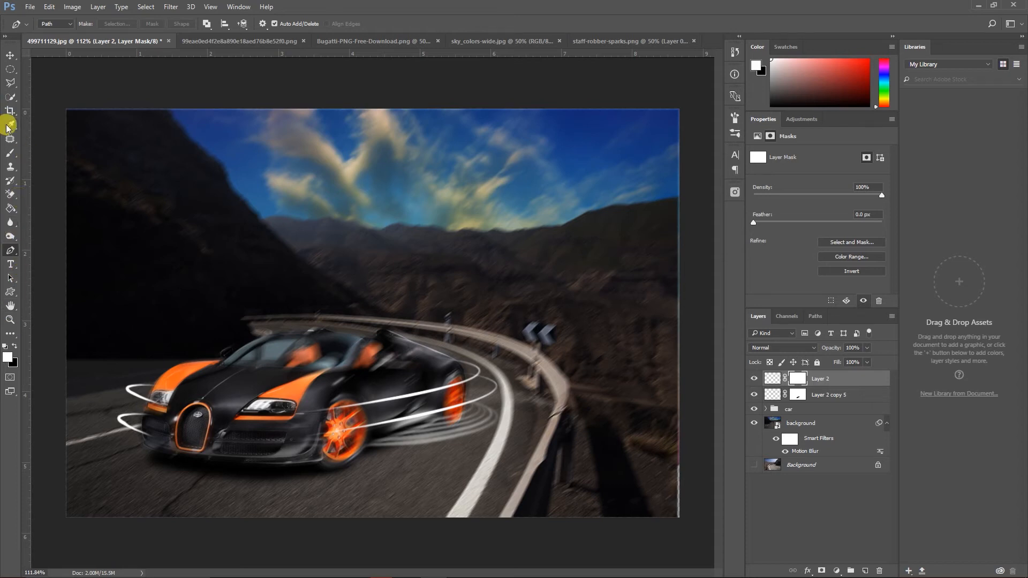
pyautogui.click(11, 154)
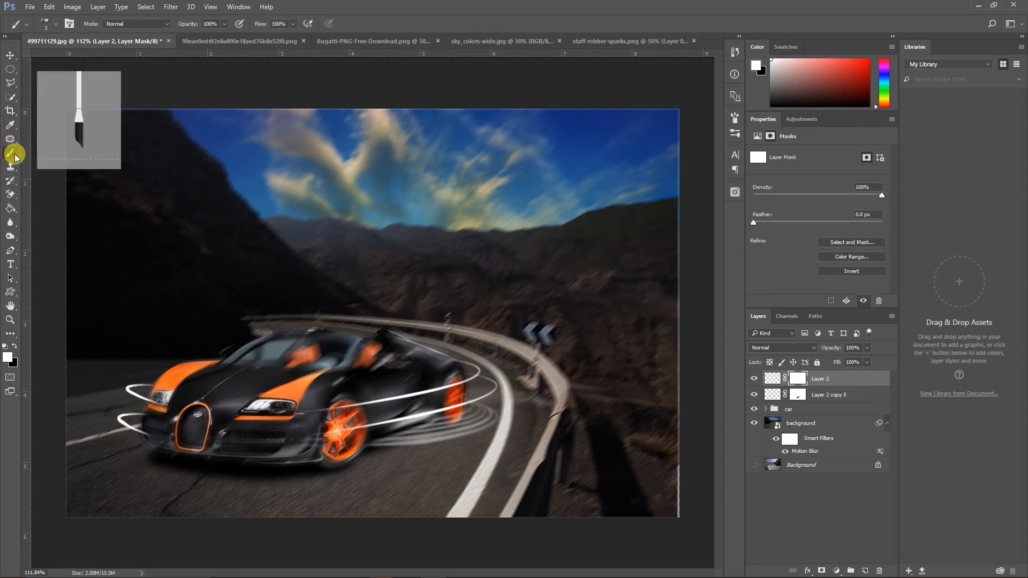
pyautogui.click(56, 28)
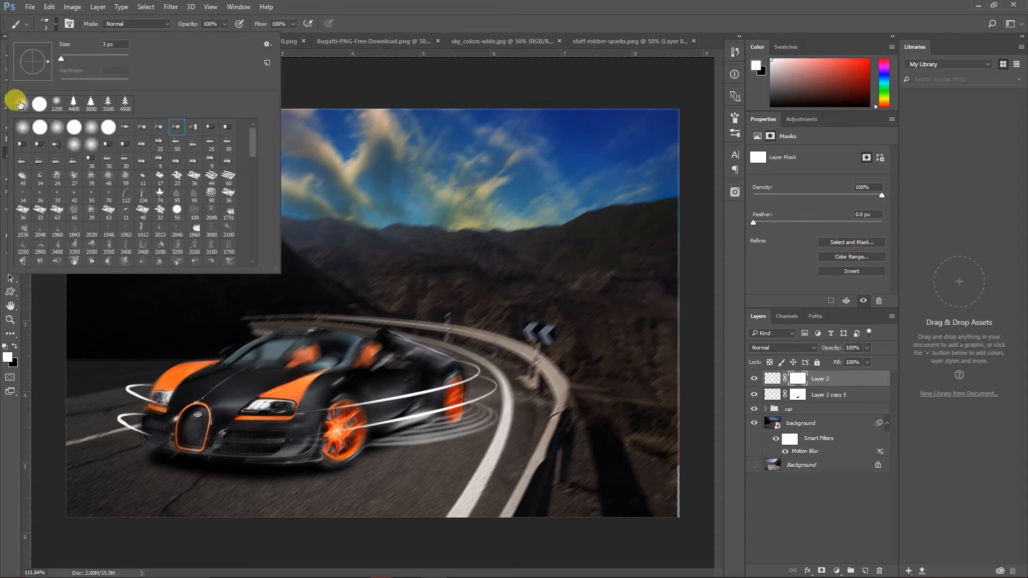
pyautogui.click(477, 8)
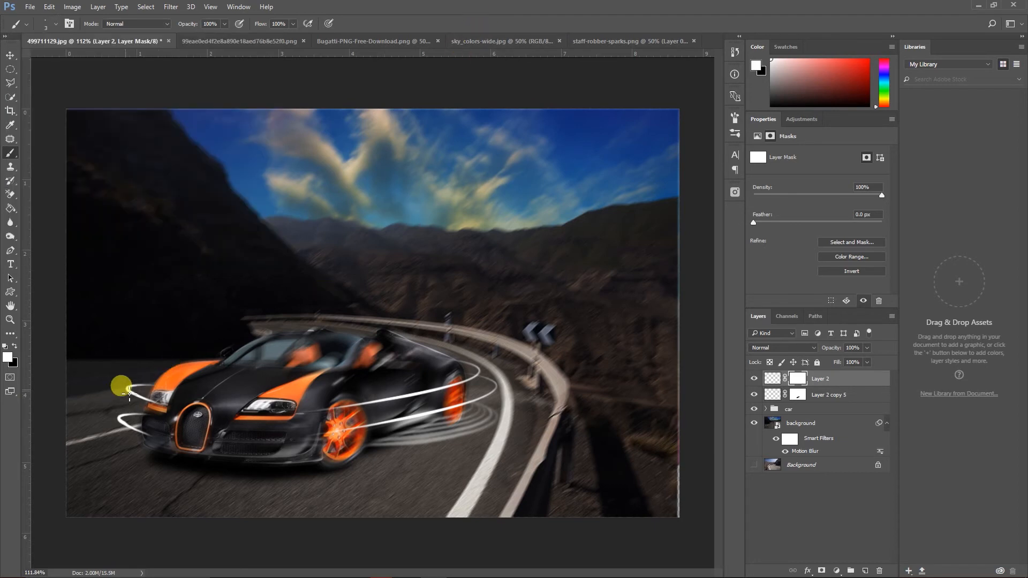
# Paint black on Layer 2's mask with a small brush to clean up the light trails where they meet the car
pyautogui.scroll(5, 140, 423)
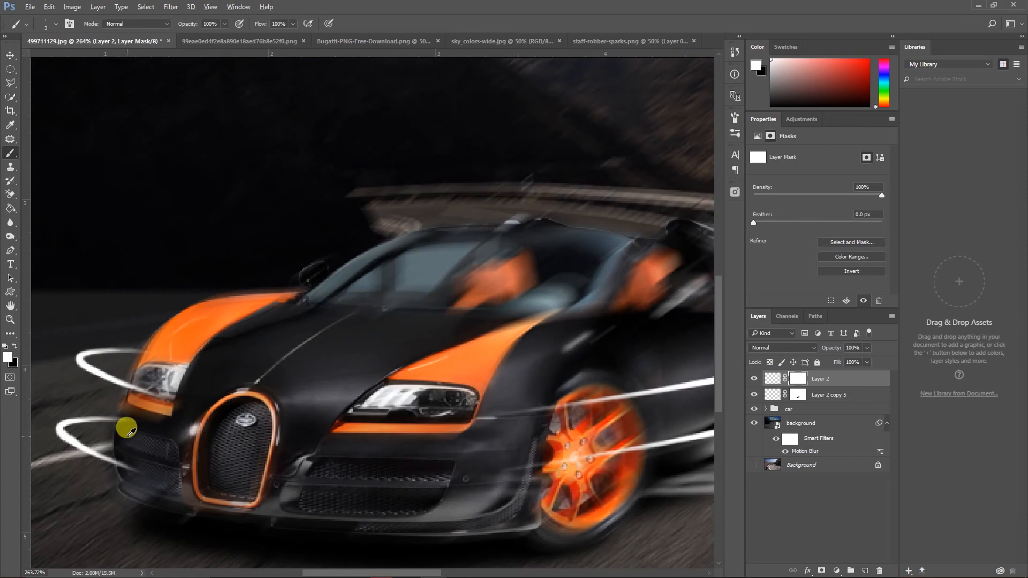
pyautogui.scroll(1, 127, 428)
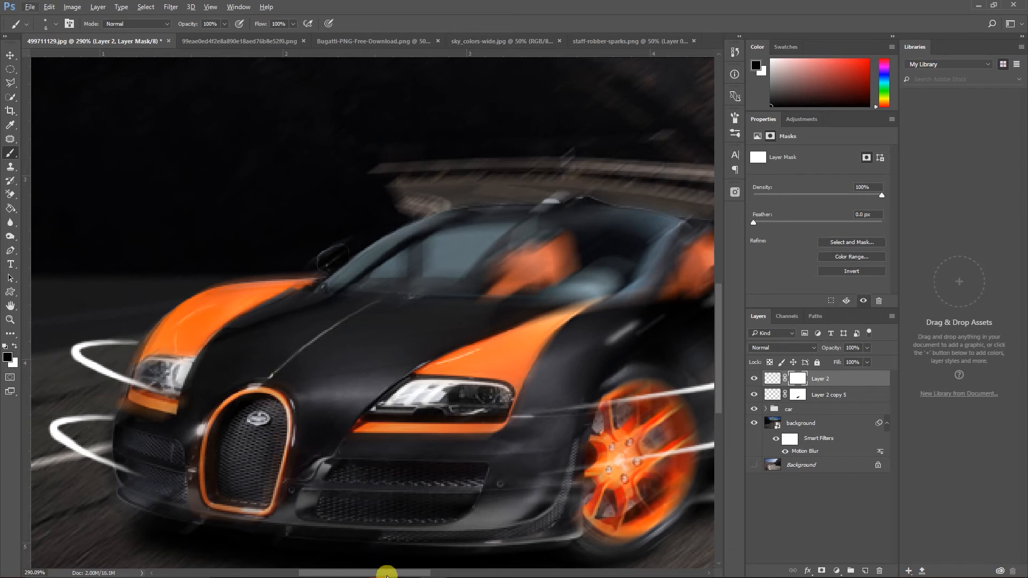
pyautogui.moveTo(385, 571); pyautogui.dragTo(470, 574)
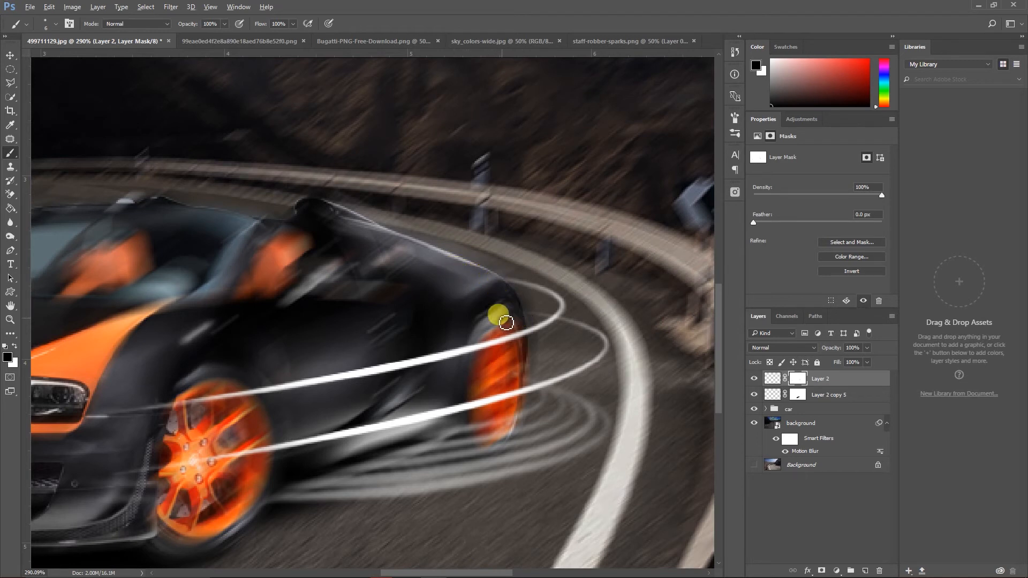
pyautogui.scroll(-5, 504, 313)
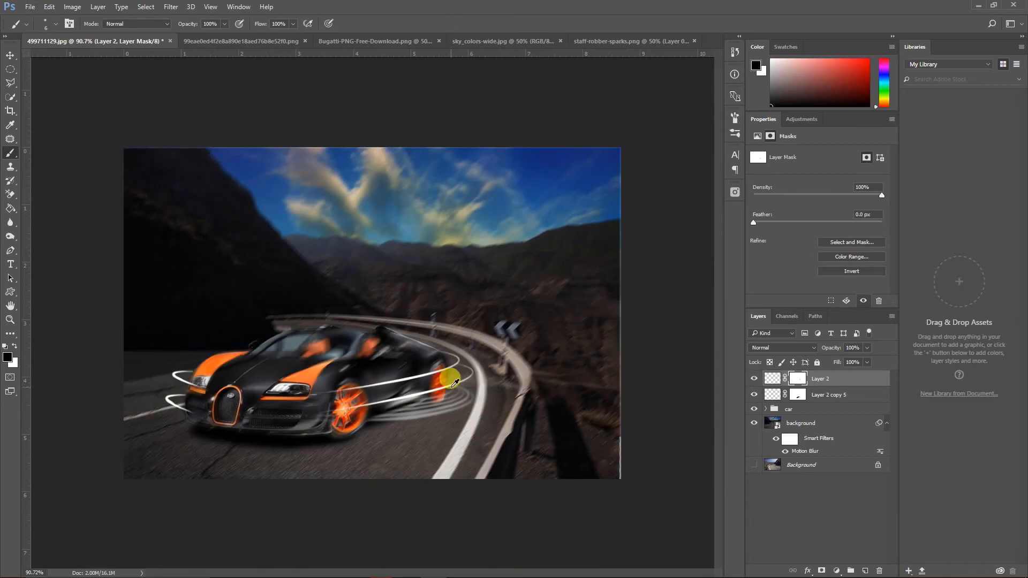
pyautogui.scroll(3, 459, 388)
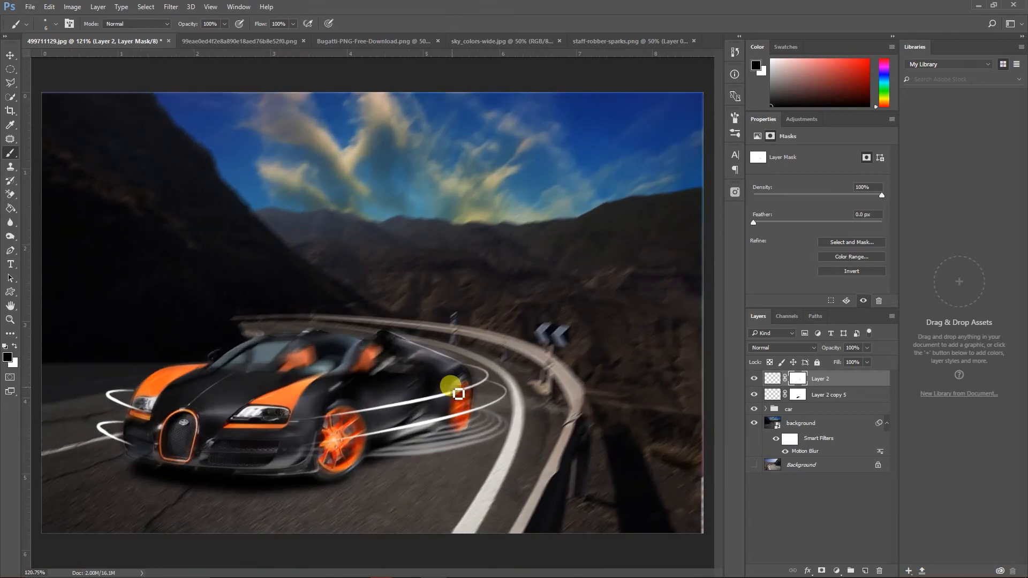
# Group Layer 2 and Layer 2 copy 5 and name the group "motion effect"
pyautogui.click(10, 55)
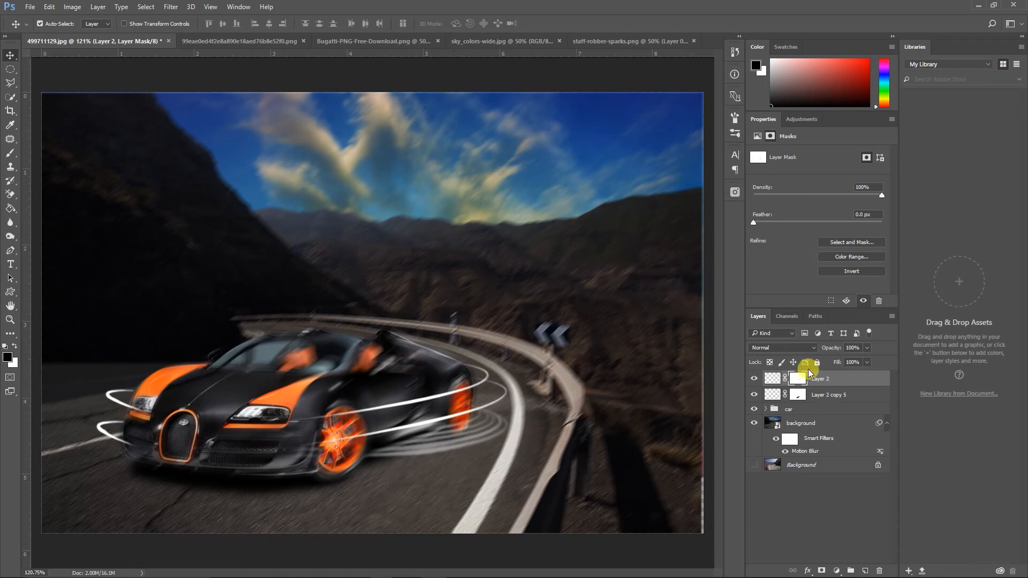
pyautogui.keyDown('ctrl'); pyautogui.click(825, 396); pyautogui.keyUp('ctrl')
pyautogui.rightClick(826, 395)
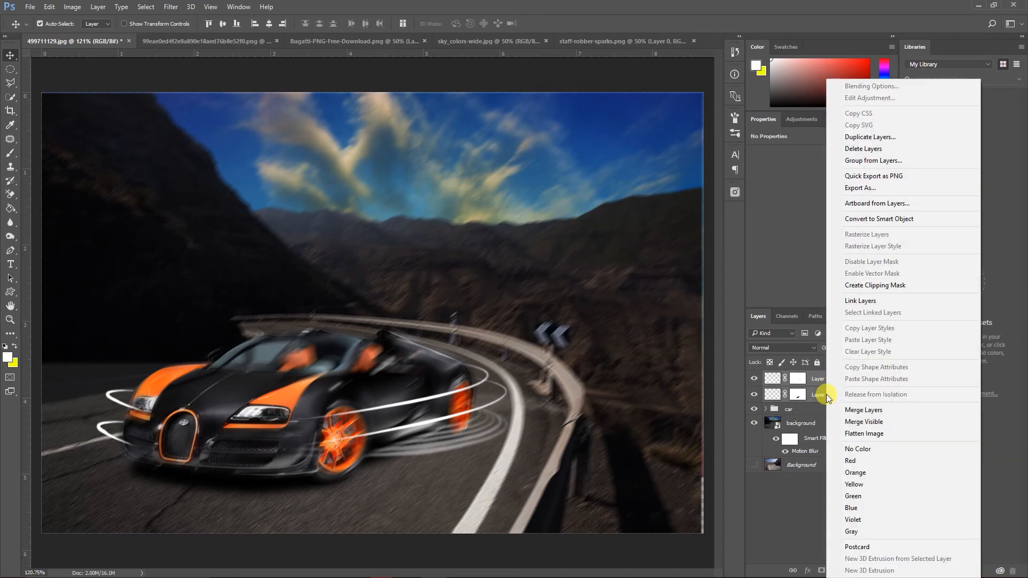
pyautogui.press('Escape')
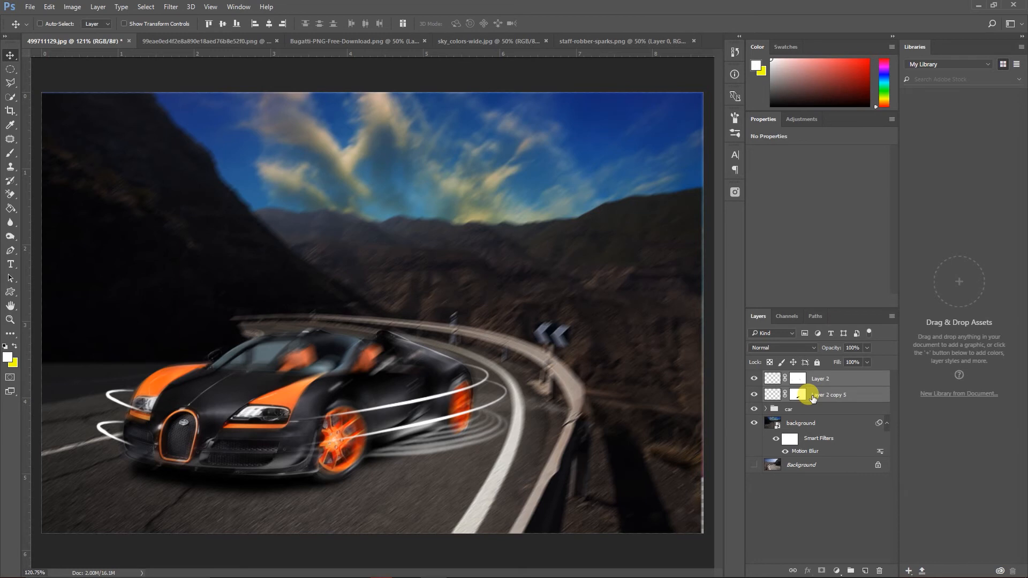
pyautogui.hotkey('ctrl', 'g')
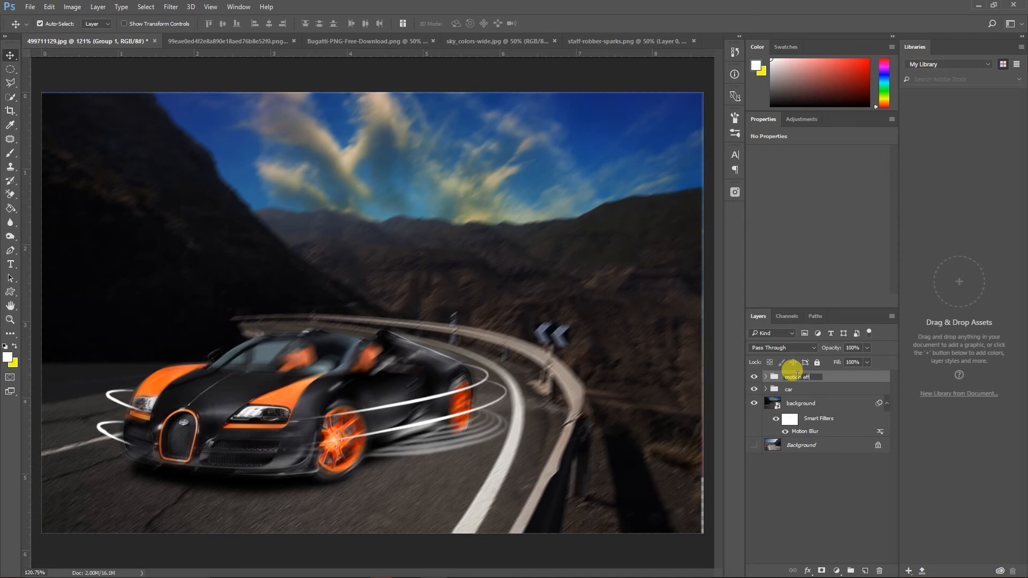
pyautogui.press('Return')
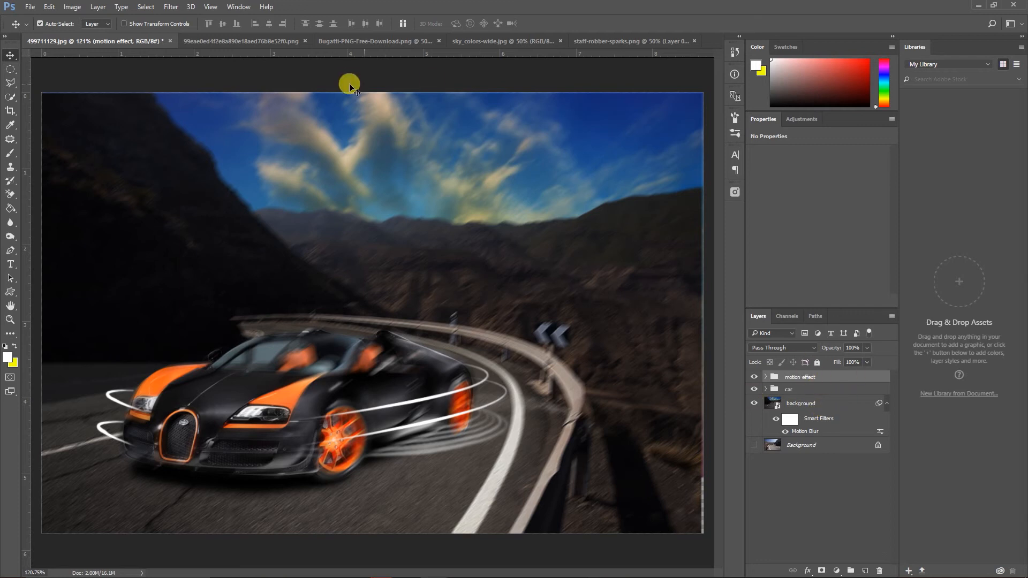
# Copy the sparks image from staff-robber-sparks.png into the car composite as a new layer above the motion effect group
pyautogui.click(246, 43)
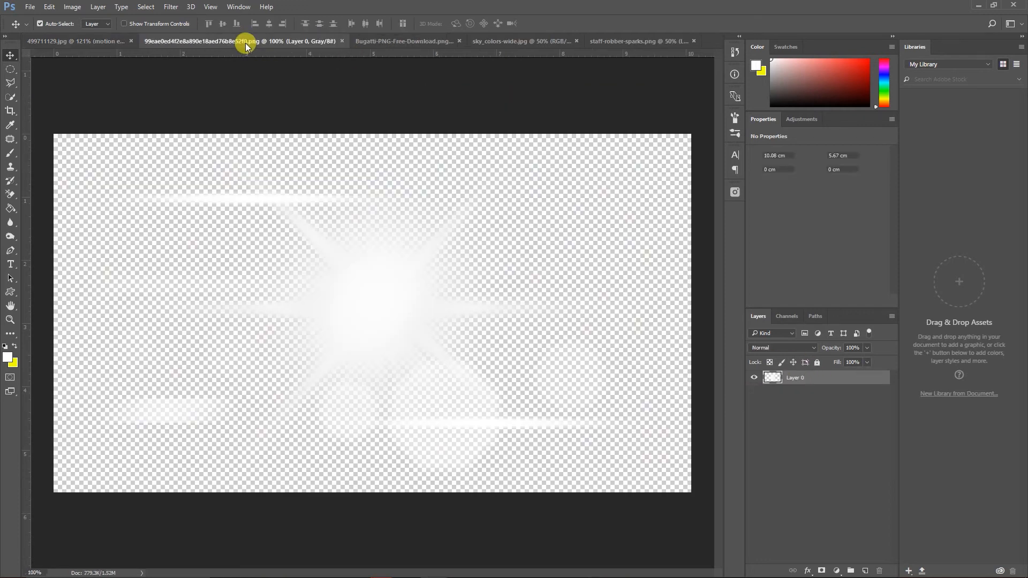
pyautogui.click(651, 42)
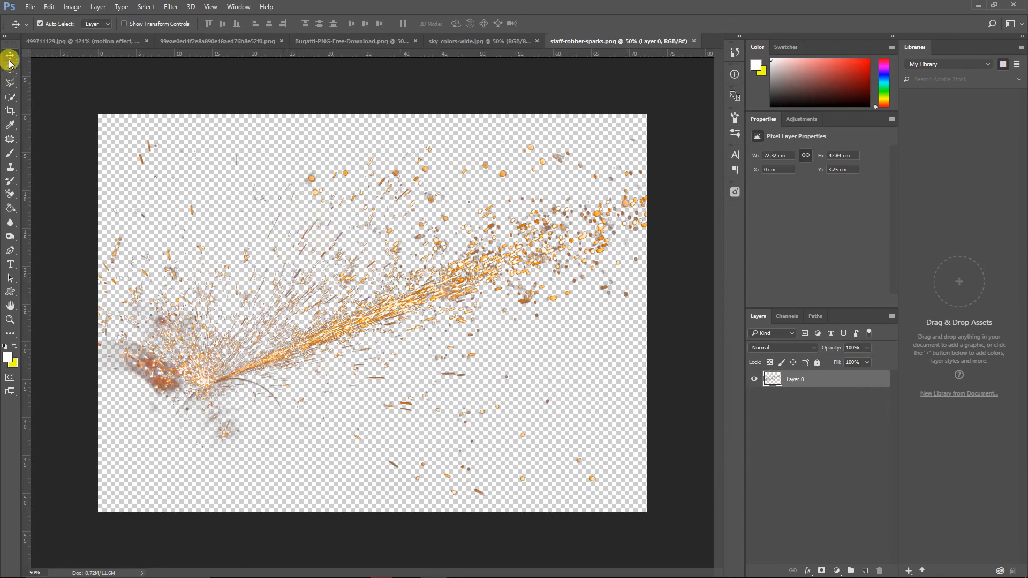
pyautogui.moveTo(284, 319); pyautogui.dragTo(556, 467)
pyautogui.moveTo(444, 413); pyautogui.dragTo(445, 413)
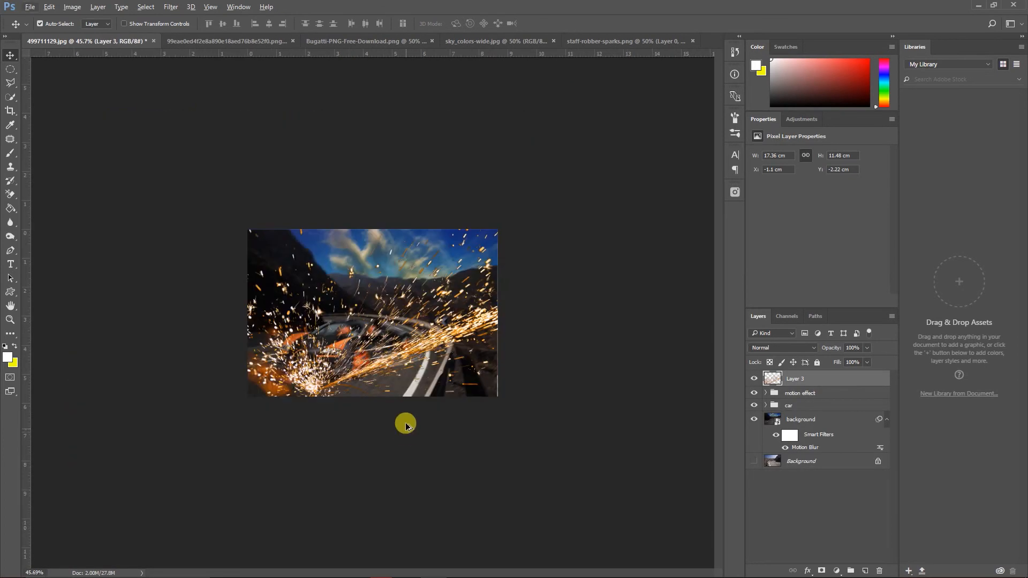
pyautogui.scroll(6, 406, 377)
pyautogui.scroll(2, 404, 375)
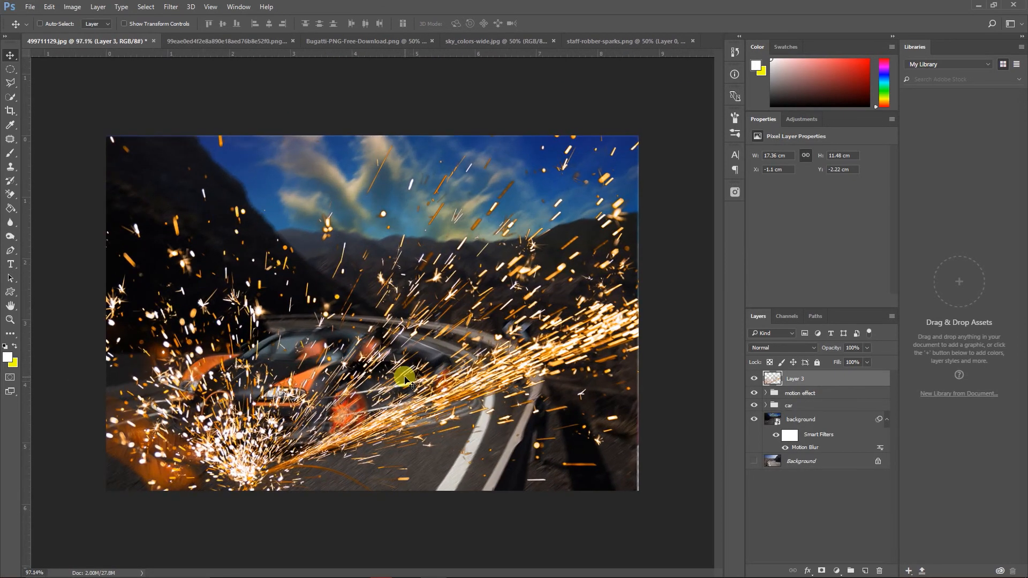
# Scale the sparks layer down to about 36.6%, flip it horizontally and move the burst to the car's rear wheel
pyautogui.hotkey('ctrl', 't')
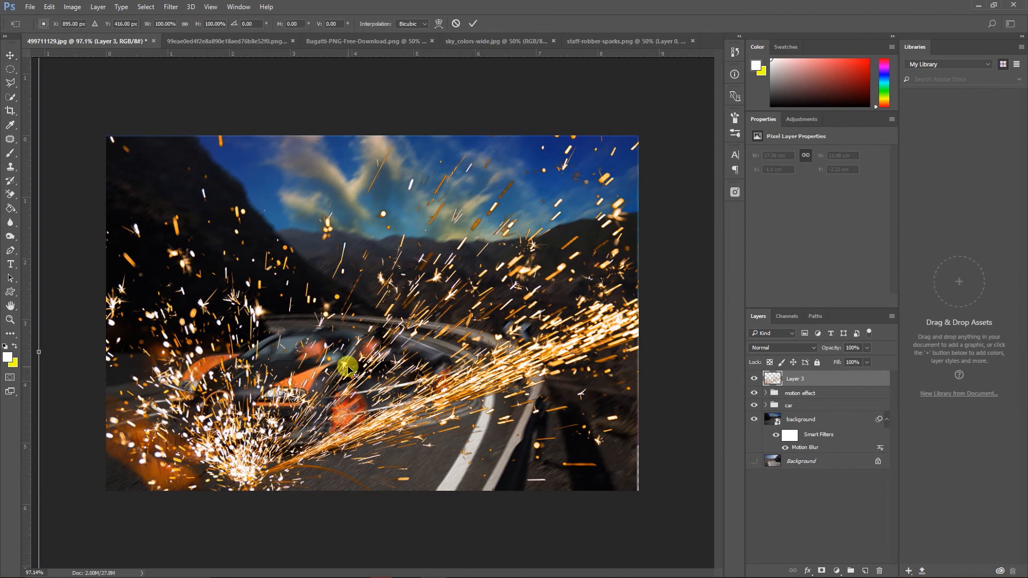
pyautogui.scroll(-3, 348, 365)
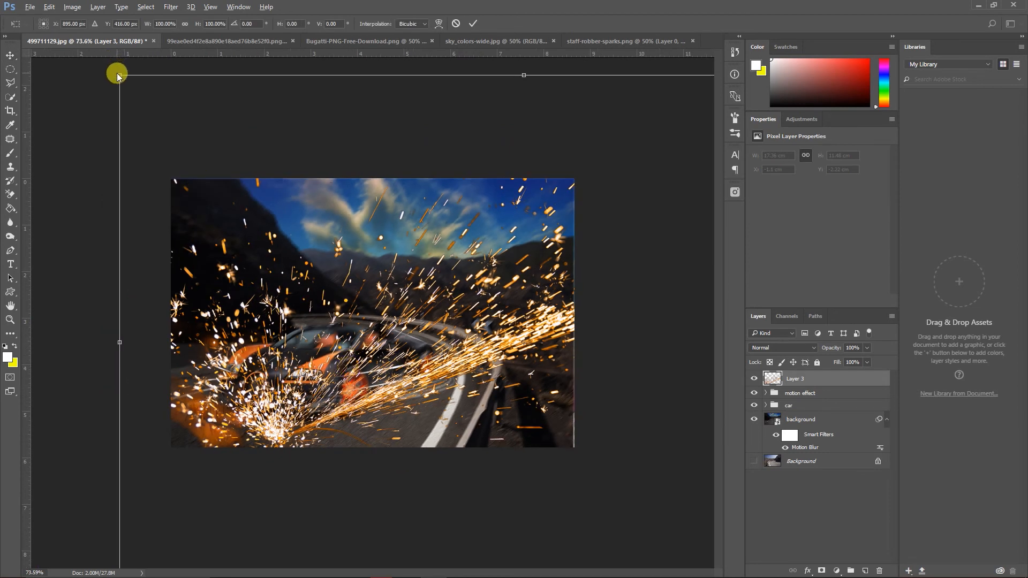
pyautogui.moveTo(116, 72); pyautogui.dragTo(356, 252)
pyautogui.moveTo(523, 348); pyautogui.dragTo(427, 342)
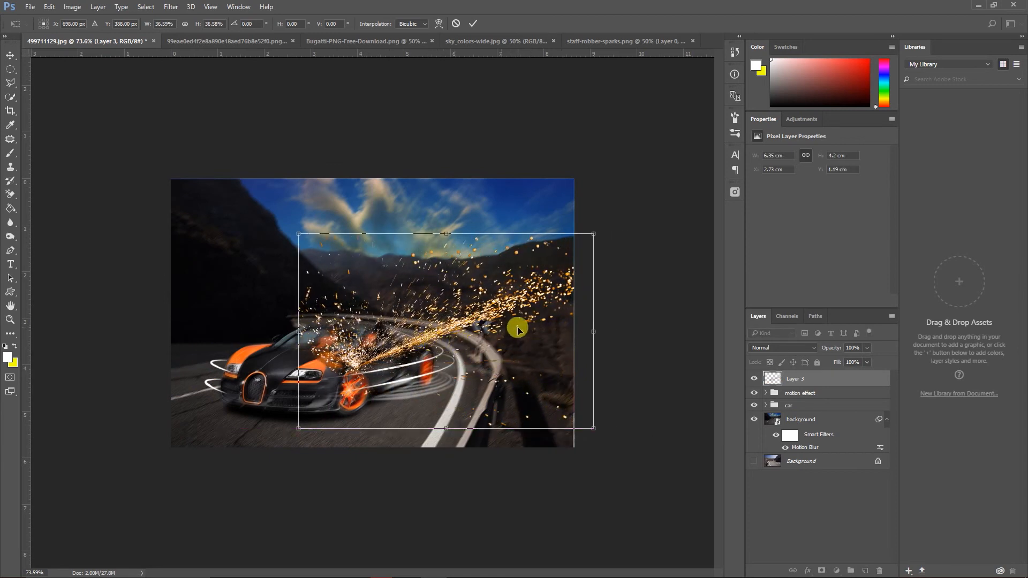
pyautogui.rightClick(502, 314)
pyautogui.click(535, 474)
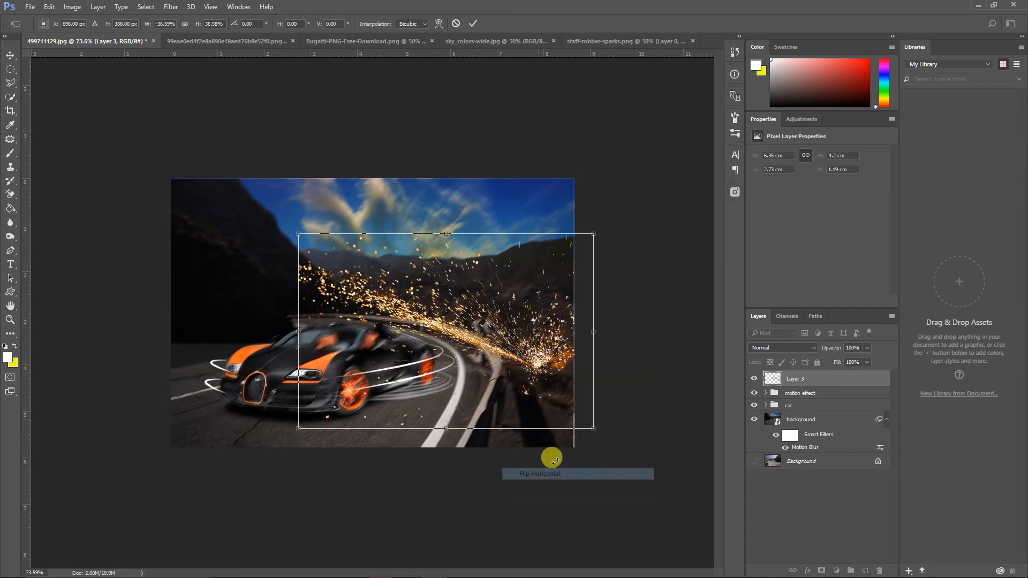
pyautogui.moveTo(529, 368); pyautogui.dragTo(413, 387)
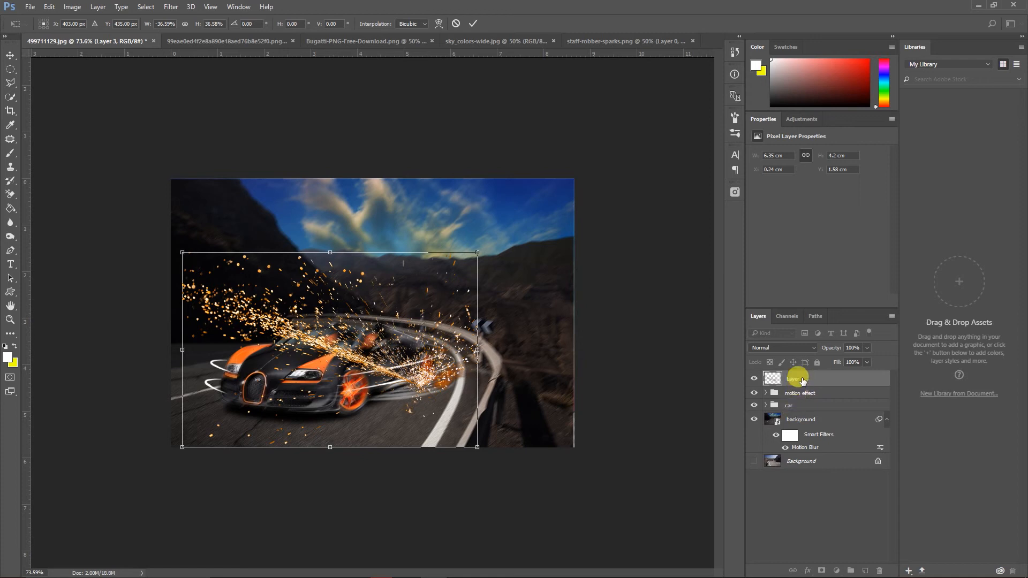
pyautogui.click(474, 24)
# Move the sparks layer directly below the car group, flip it horizontally and shift it toward the road behind the car
pyautogui.moveTo(788, 375); pyautogui.dragTo(806, 403)
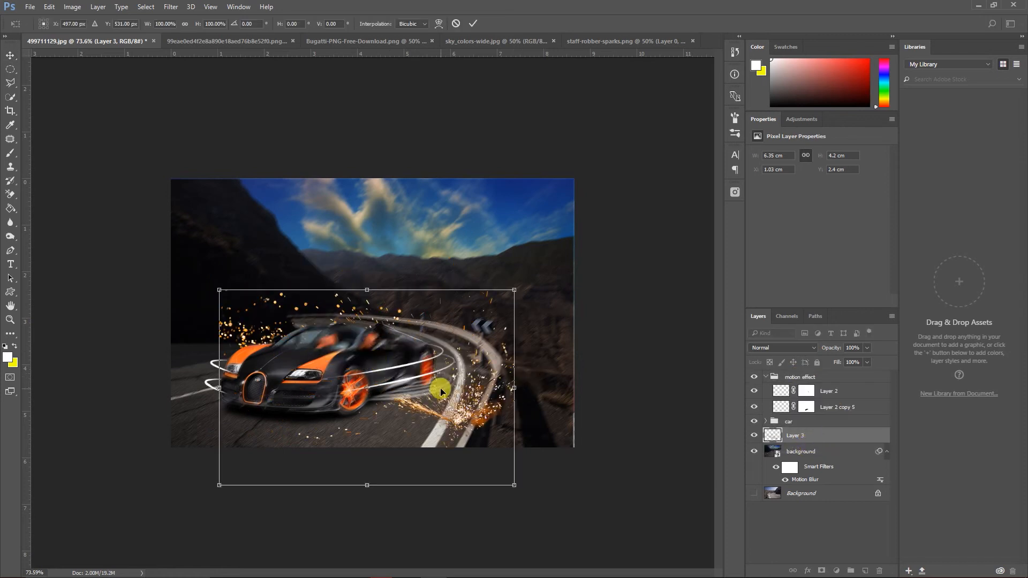
pyautogui.rightClick(446, 399)
pyautogui.click(486, 381)
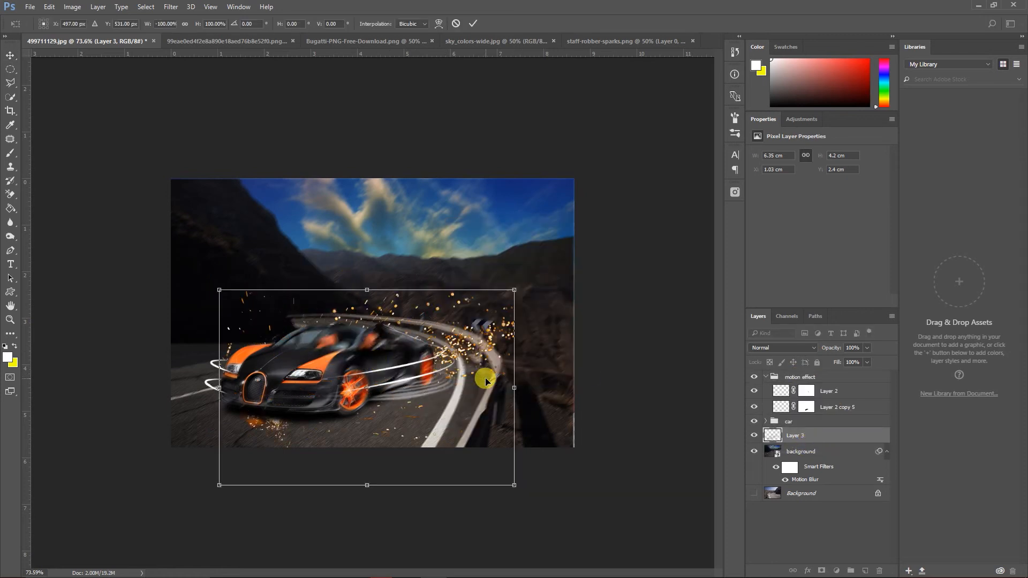
pyautogui.moveTo(454, 353); pyautogui.dragTo(520, 355)
# Flip the sparks vertically and horizontally, and place the burst on the road just behind the car's rear wheel
pyautogui.rightClick(520, 355)
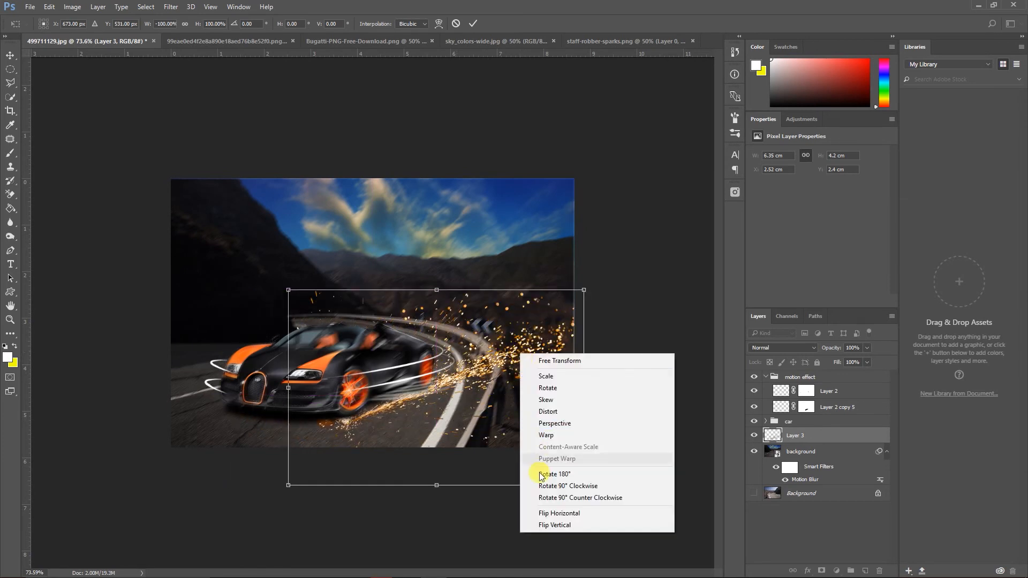
pyautogui.click(535, 524)
pyautogui.moveTo(498, 421); pyautogui.dragTo(478, 408)
pyautogui.rightClick(491, 424)
pyautogui.click(554, 396)
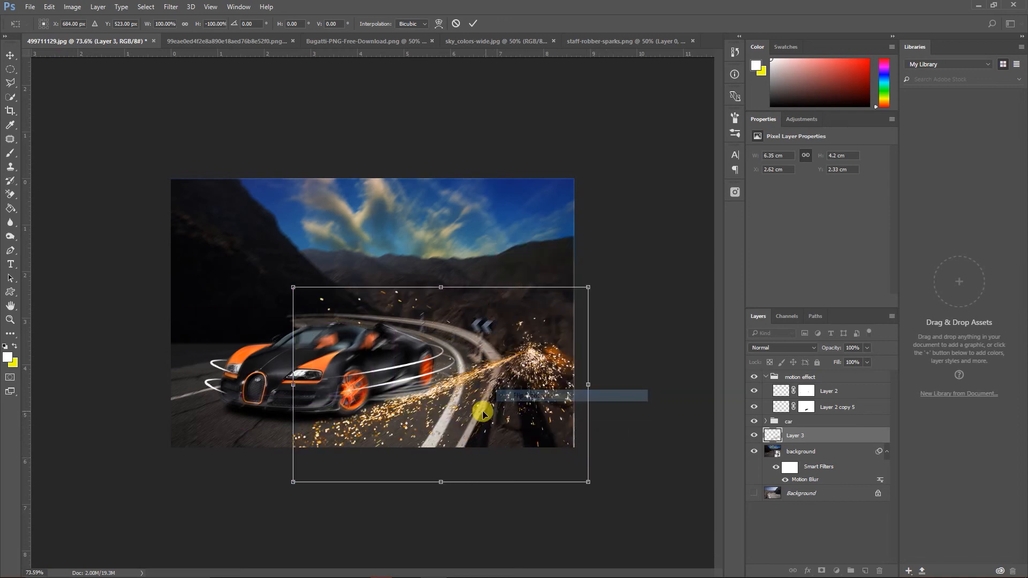
pyautogui.moveTo(536, 355); pyautogui.dragTo(424, 391)
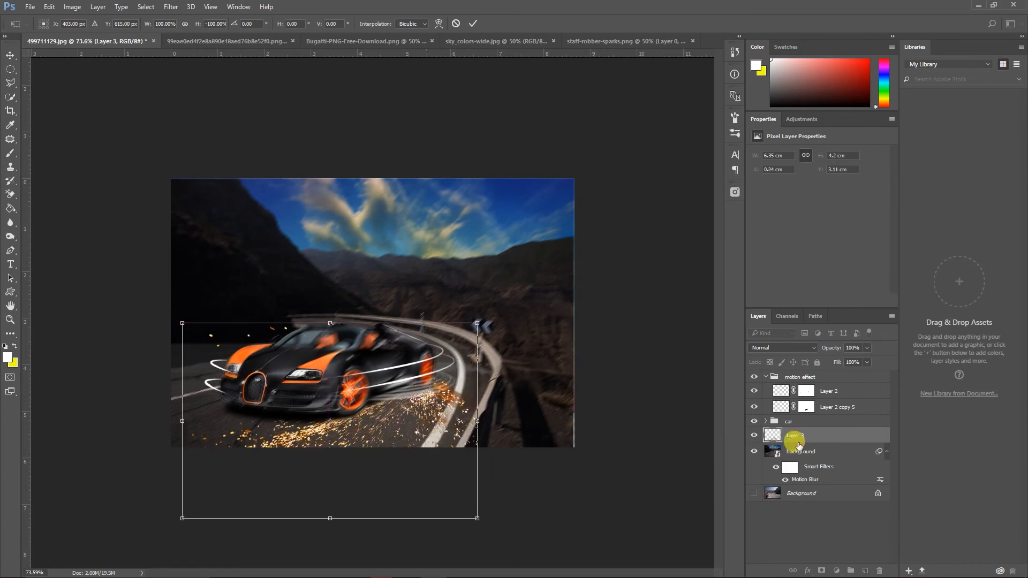
# Enlarge the sparks to about 107%, rotate them about 2° clockwise, align the burst with the rear wheel and apply the transform
pyautogui.moveTo(431, 396)
pyautogui.mouseDown()
pyautogui.moveTo(439, 387)
pyautogui.moveTo(438, 397)
pyautogui.mouseUp()
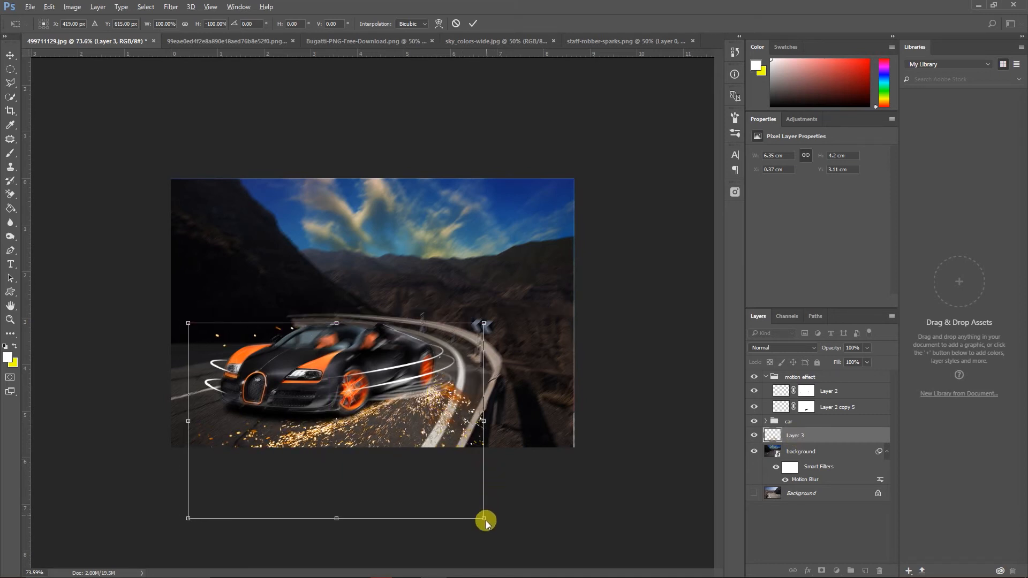
pyautogui.moveTo(481, 518); pyautogui.dragTo(490, 526)
pyautogui.moveTo(442, 402); pyautogui.dragTo(434, 402)
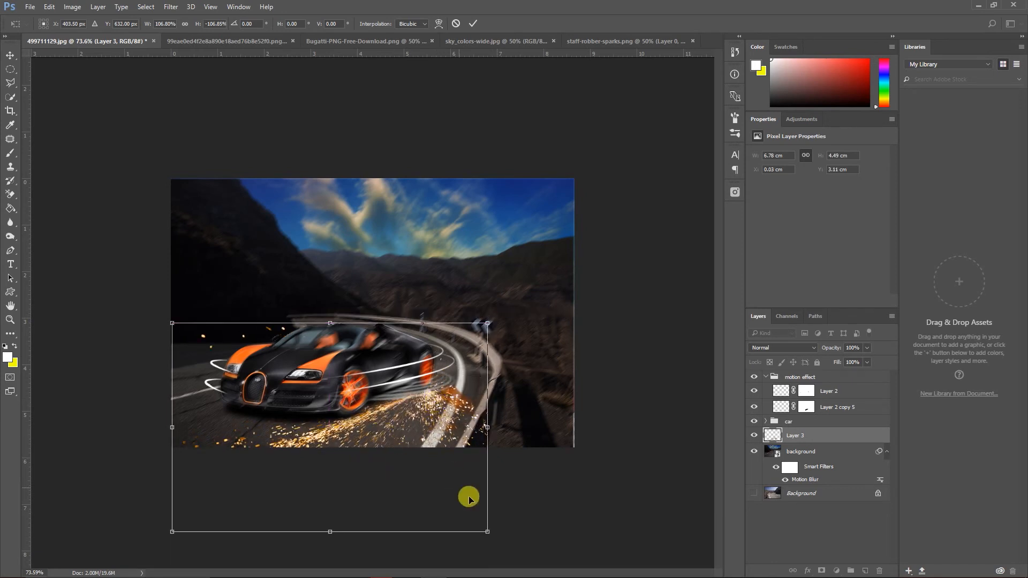
pyautogui.moveTo(492, 531); pyautogui.dragTo(481, 532)
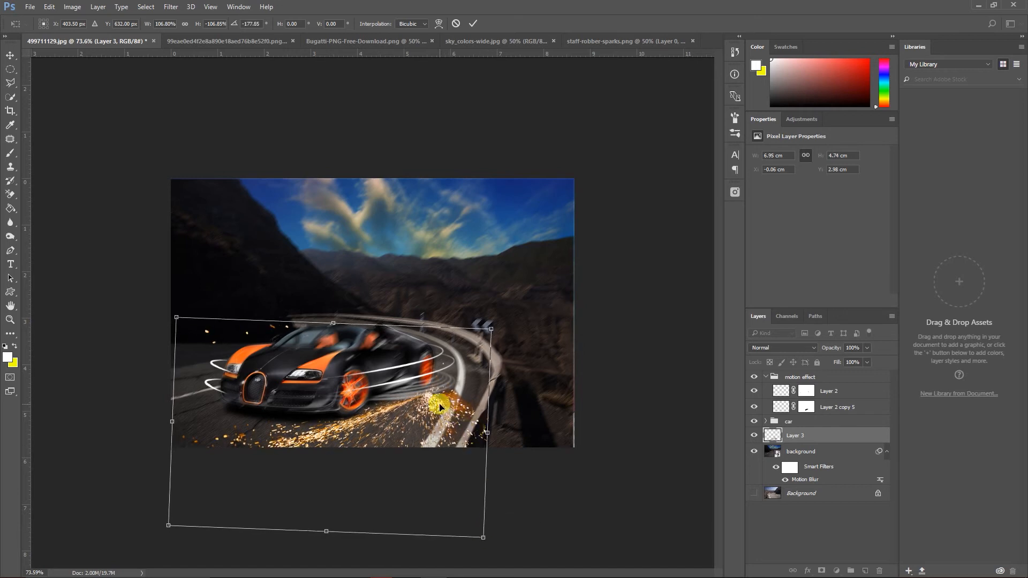
pyautogui.moveTo(439, 403); pyautogui.dragTo(436, 399)
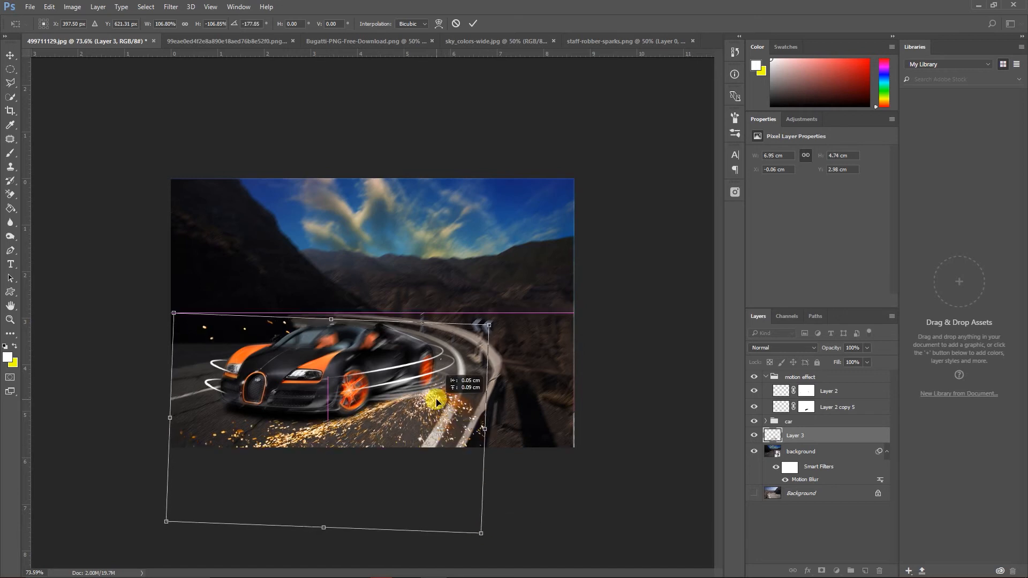
pyautogui.moveTo(436, 400); pyautogui.dragTo(437, 398)
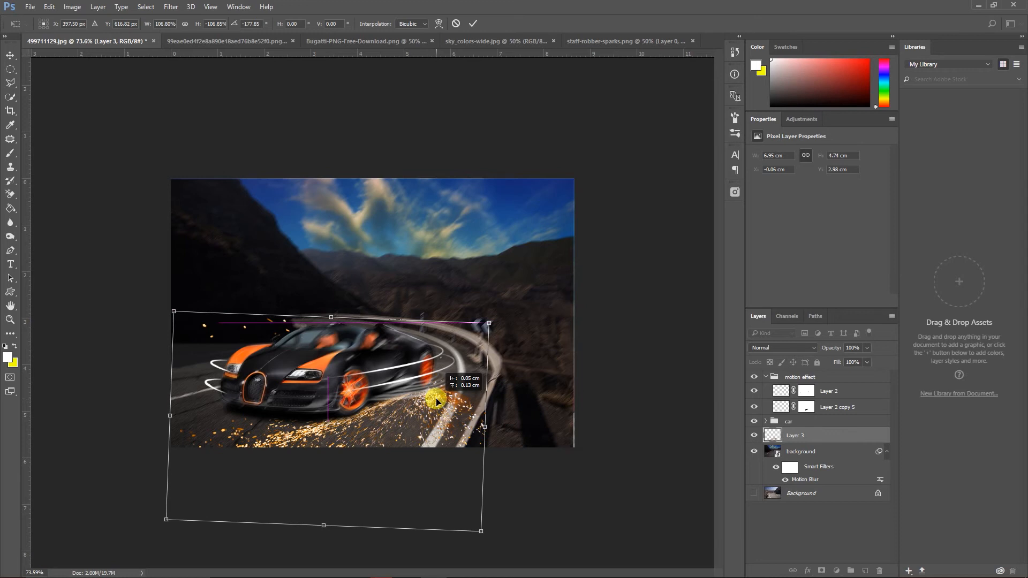
pyautogui.moveTo(436, 399); pyautogui.dragTo(435, 399)
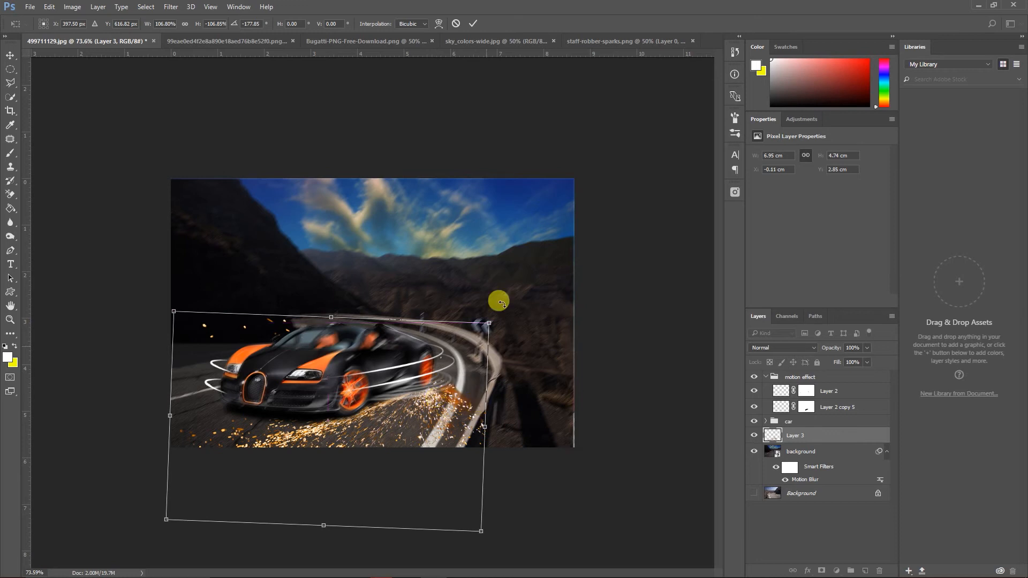
pyautogui.click(473, 23)
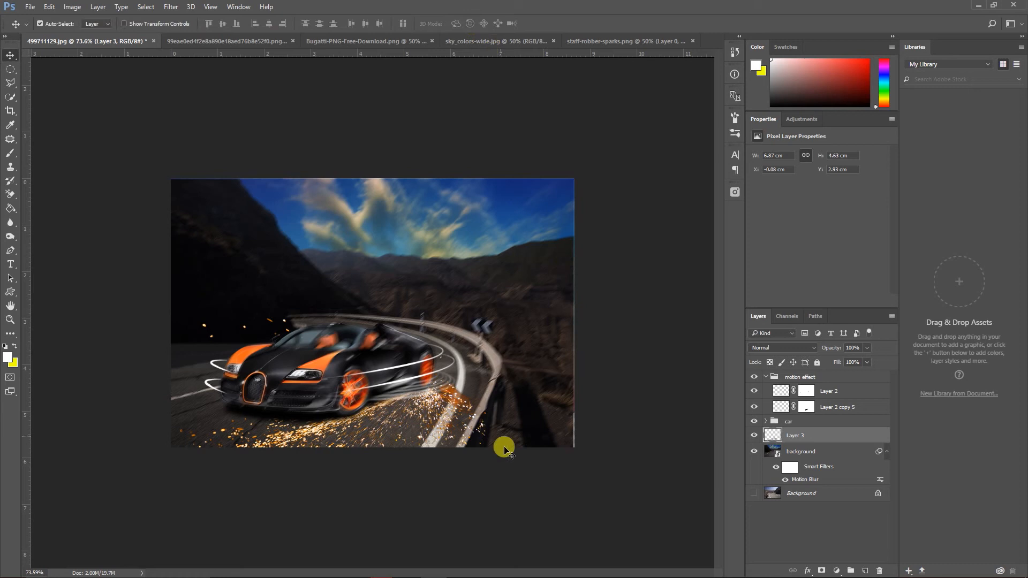
# Add a layer mask to the sparks layer and paint black with a 50 px brush to hide sparks beyond the road's outer edge
pyautogui.click(822, 571)
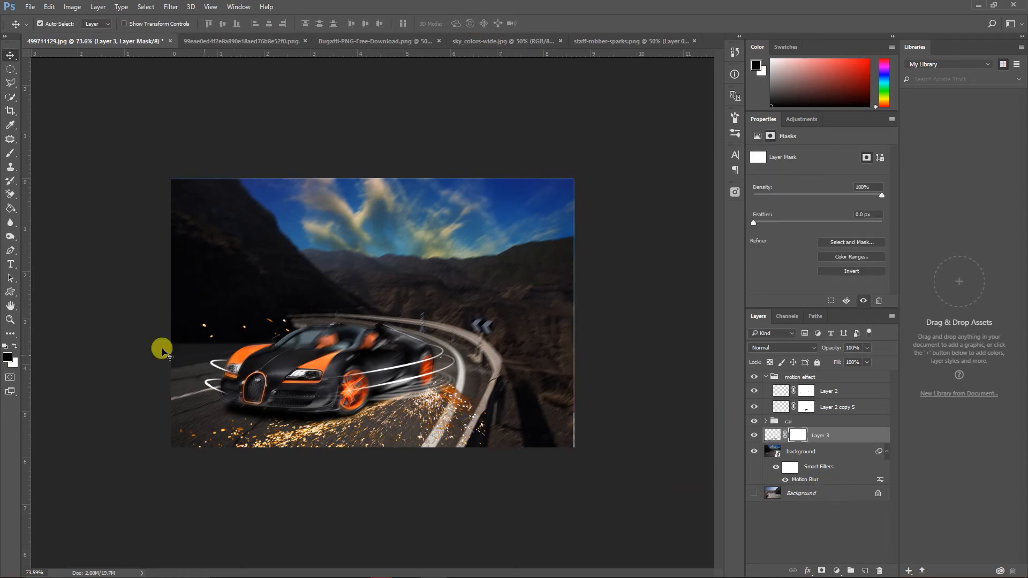
pyautogui.click(10, 154)
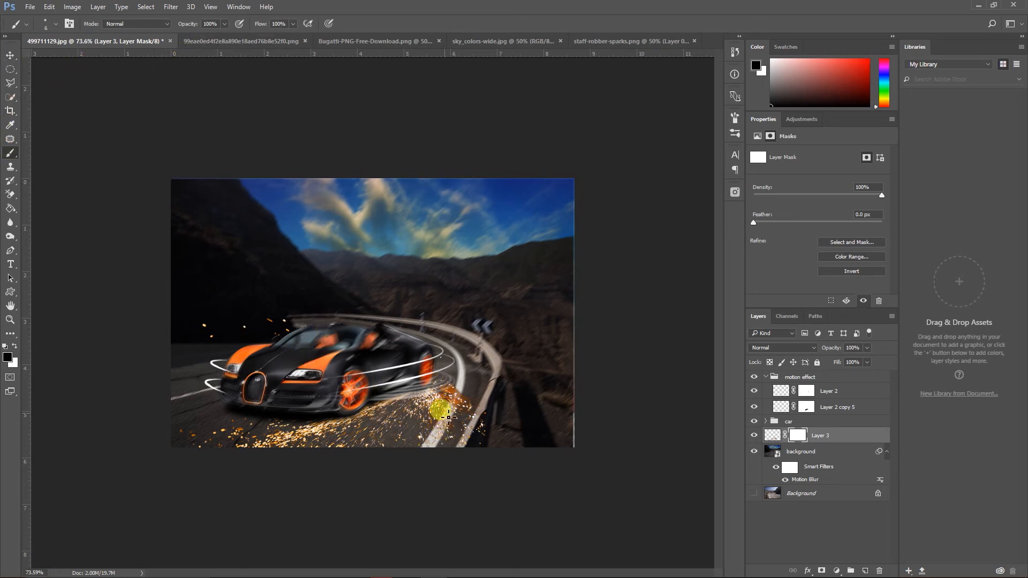
pyautogui.press(']')
pyautogui.press(']')
pyautogui.press(']')
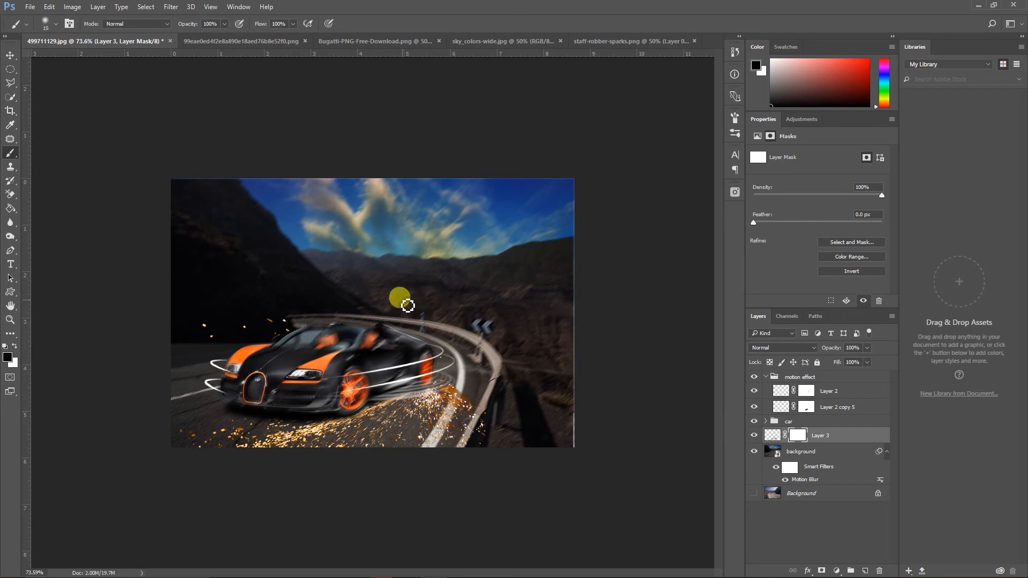
pyautogui.press(']')
pyautogui.press(']')
pyautogui.press(']')
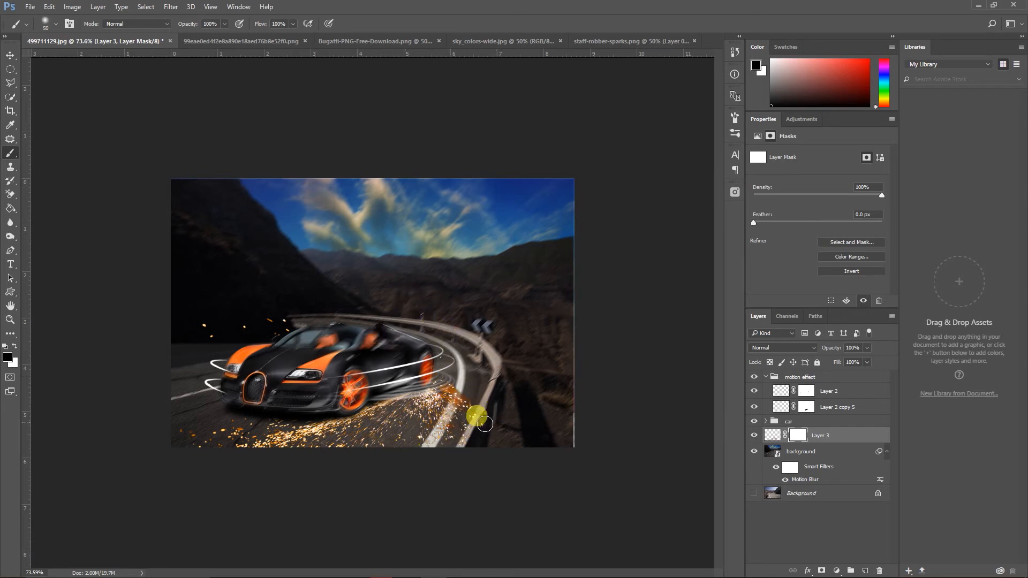
pyautogui.moveTo(502, 411)
pyautogui.mouseDown()
pyautogui.moveTo(455, 438)
pyautogui.moveTo(469, 398)
pyautogui.moveTo(445, 391)
pyautogui.moveTo(459, 417)
pyautogui.moveTo(481, 410)
pyautogui.moveTo(501, 423)
pyautogui.moveTo(493, 448)
pyautogui.moveTo(441, 470)
pyautogui.moveTo(375, 475)
pyautogui.moveTo(471, 450)
pyautogui.moveTo(493, 432)
pyautogui.moveTo(452, 399)
pyautogui.moveTo(539, 484)
pyautogui.moveTo(572, 474)
pyautogui.moveTo(533, 458)
pyautogui.mouseUp()
# Rename the sparks layer "flair" and collapse the motion effect group
pyautogui.scroll(5, 448, 399)
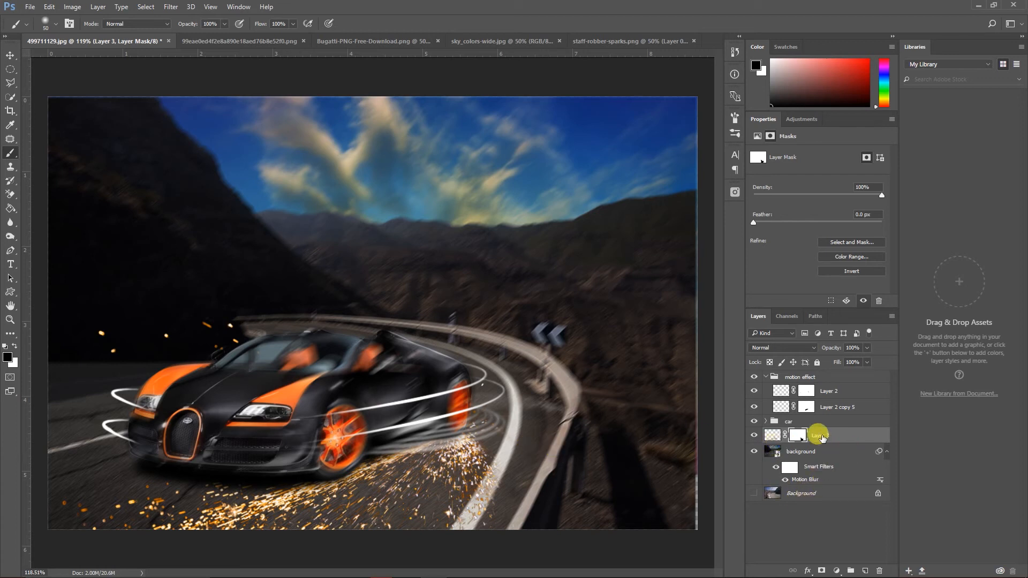
pyautogui.click(821, 436)
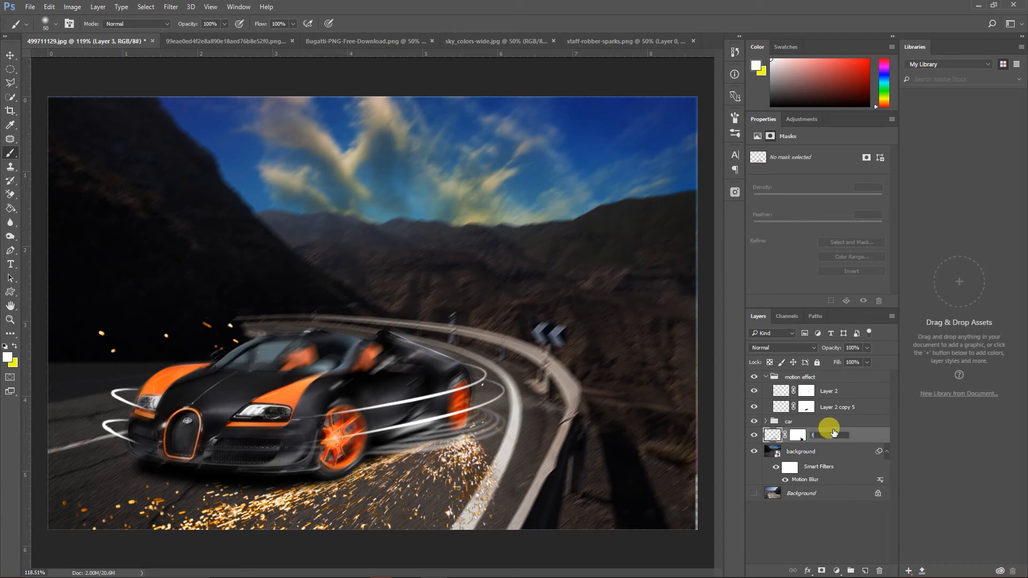
pyautogui.write('flair')
pyautogui.press('Return')
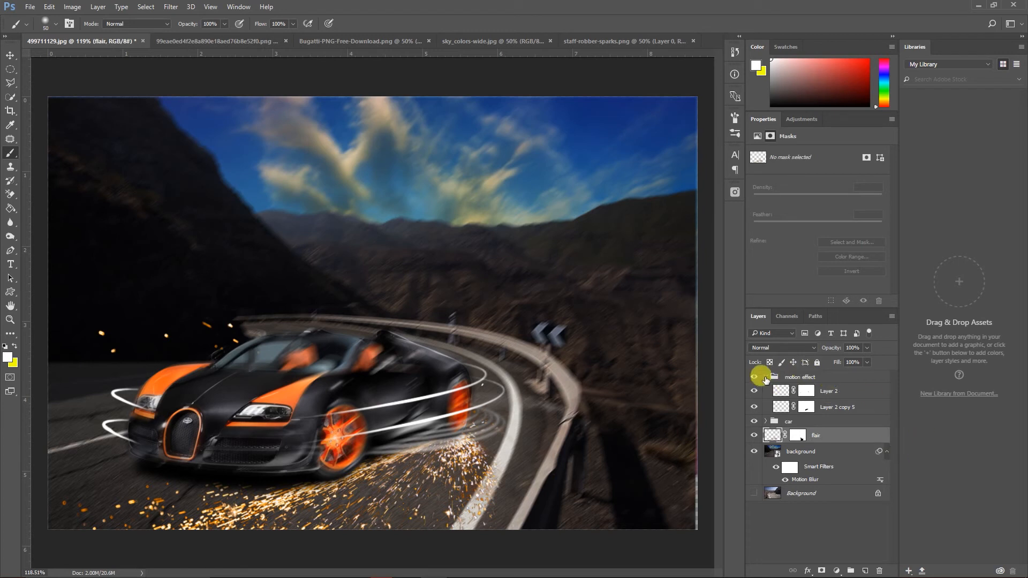
pyautogui.click(765, 376)
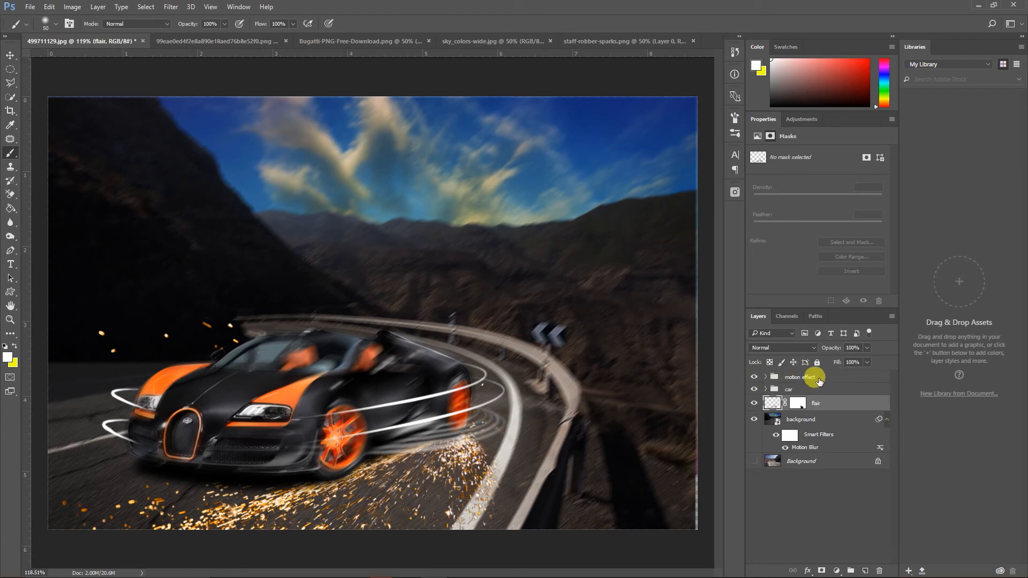
# Create a new layer above the motion effect group and activate the Gradient tool
pyautogui.click(820, 379)
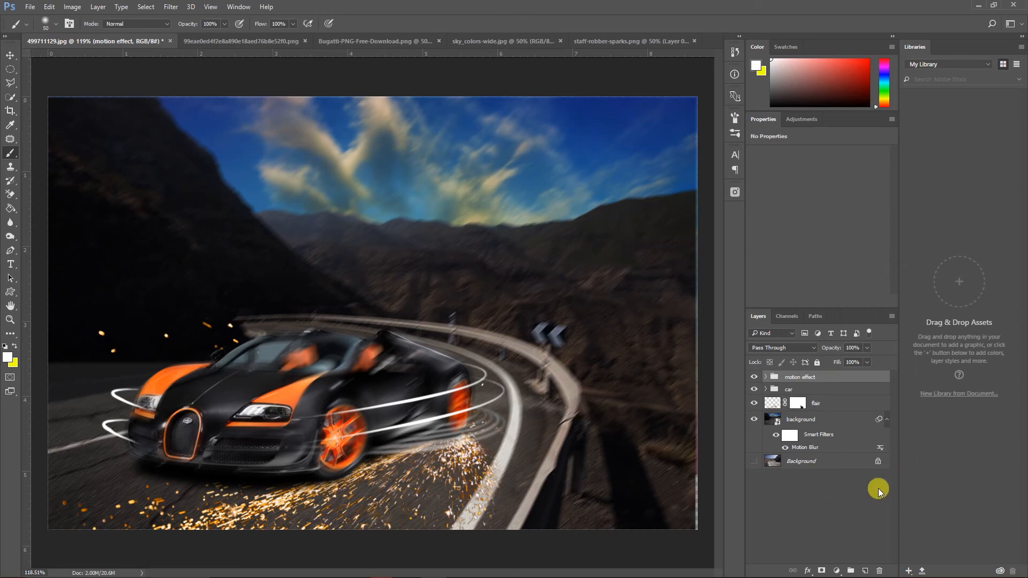
pyautogui.click(864, 571)
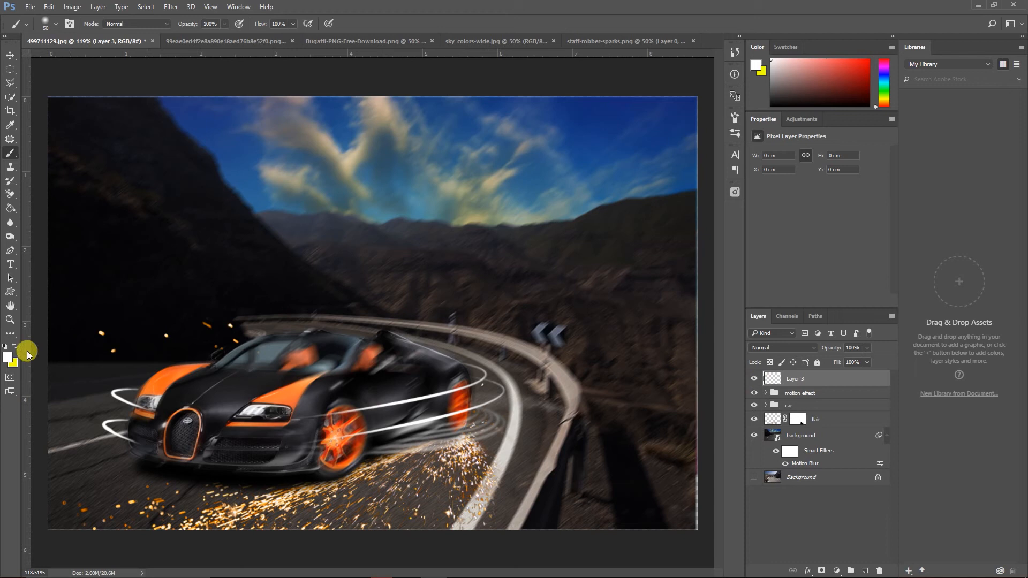
pyautogui.rightClick(8, 210)
pyautogui.click(69, 207)
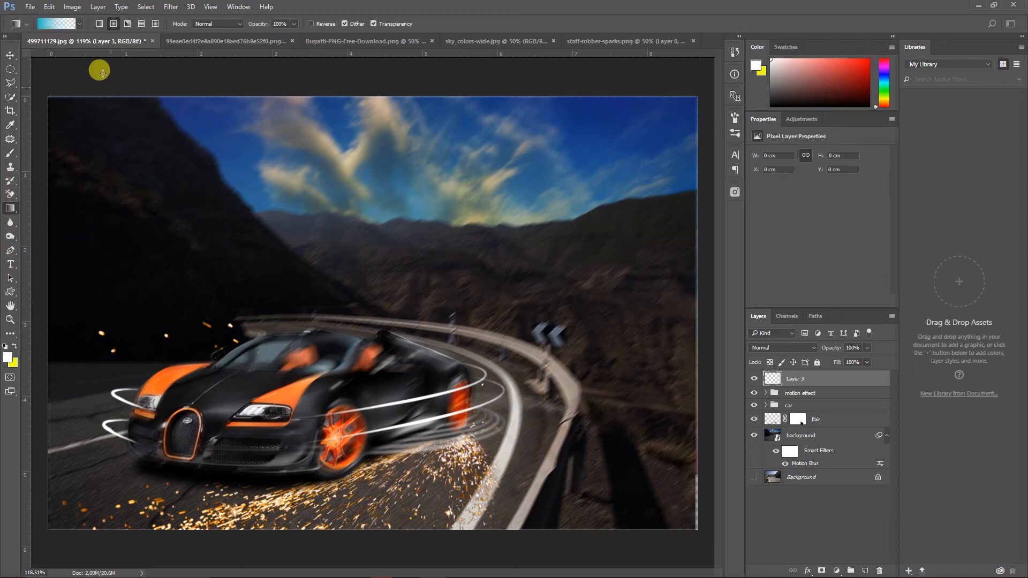
# Edit the color-to-transparent gradient so its starting color stop is magenta ff00e4
pyautogui.click(79, 24)
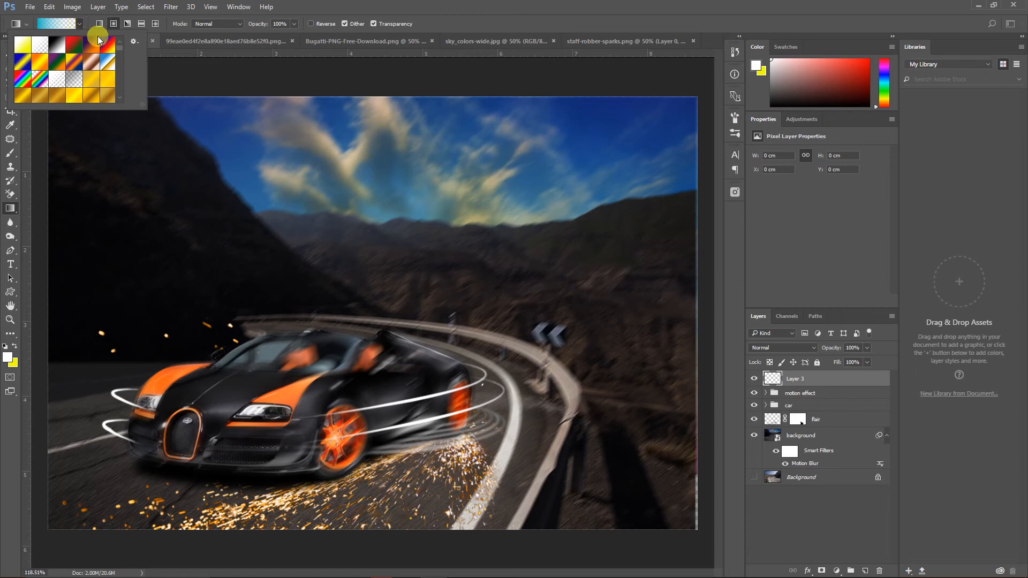
pyautogui.moveTo(121, 49)
pyautogui.mouseDown()
pyautogui.moveTo(123, 66)
pyautogui.moveTo(119, 45)
pyautogui.mouseUp()
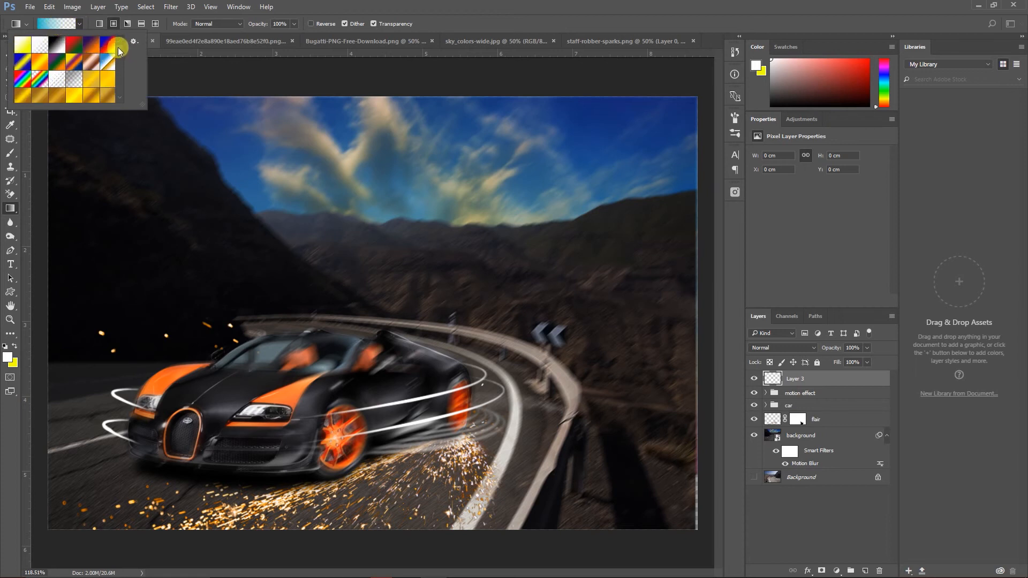
pyautogui.click(55, 24)
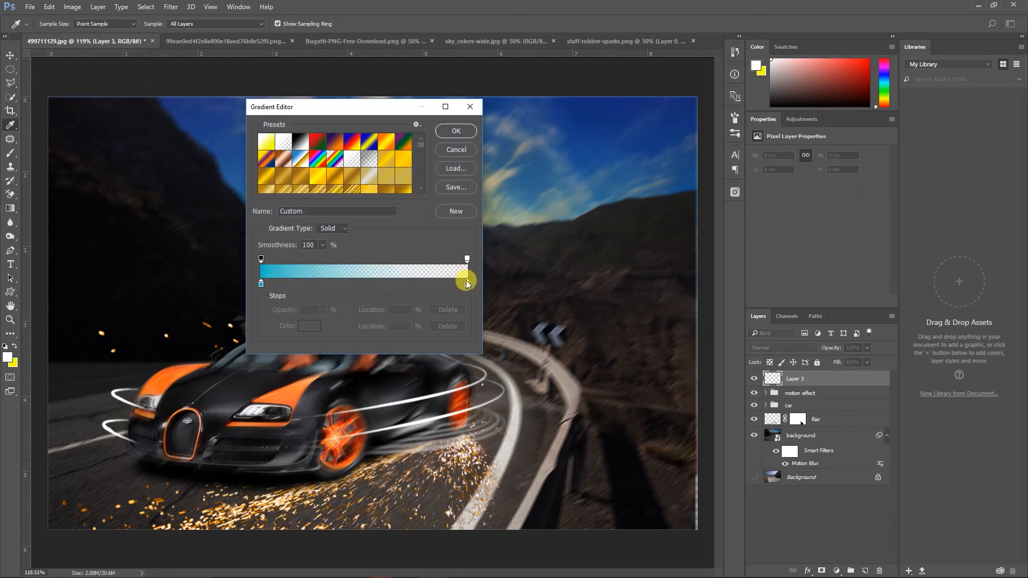
pyautogui.click(261, 284)
pyautogui.click(308, 328)
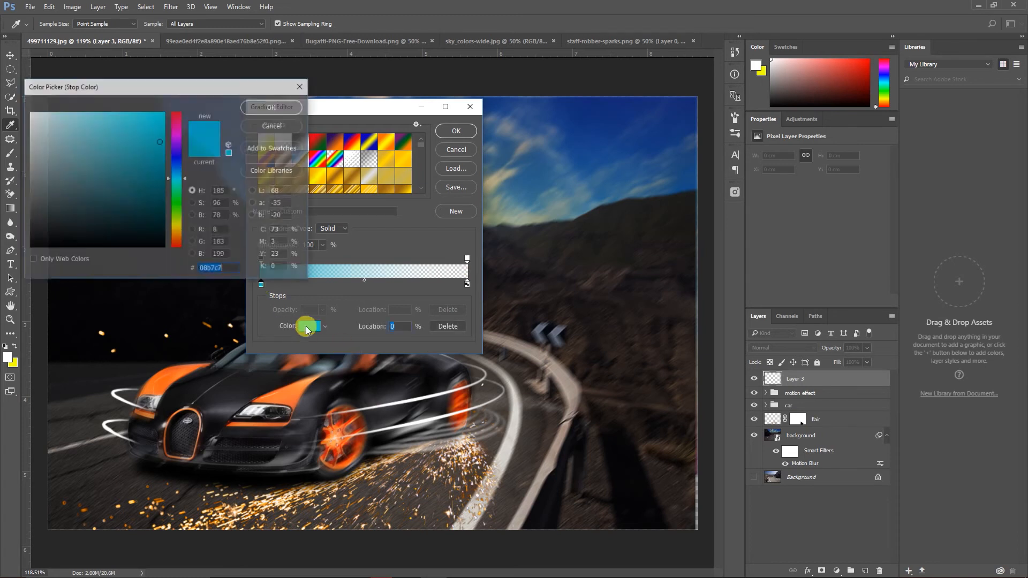
pyautogui.click(177, 131)
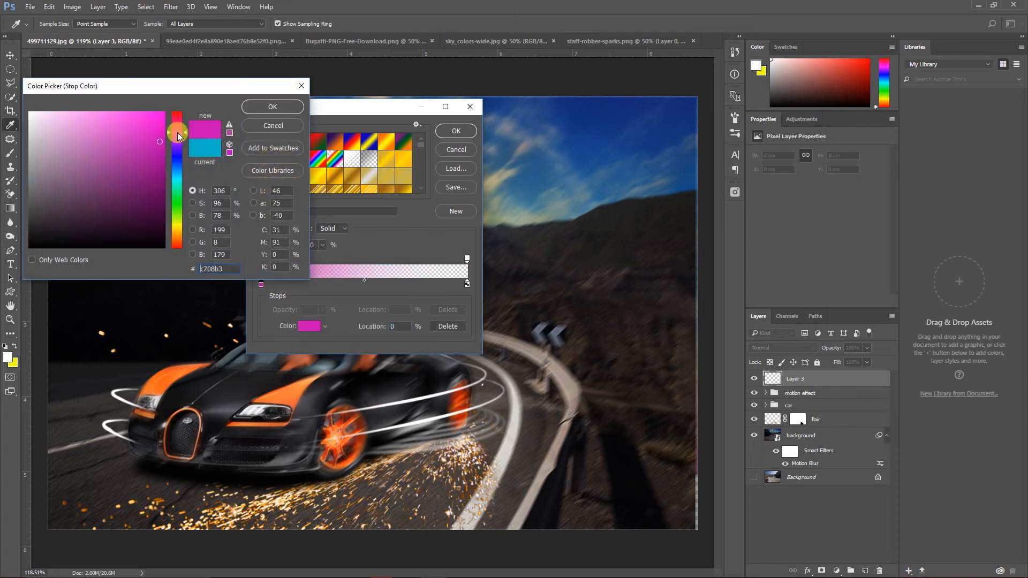
pyautogui.moveTo(155, 108); pyautogui.dragTo(168, 109)
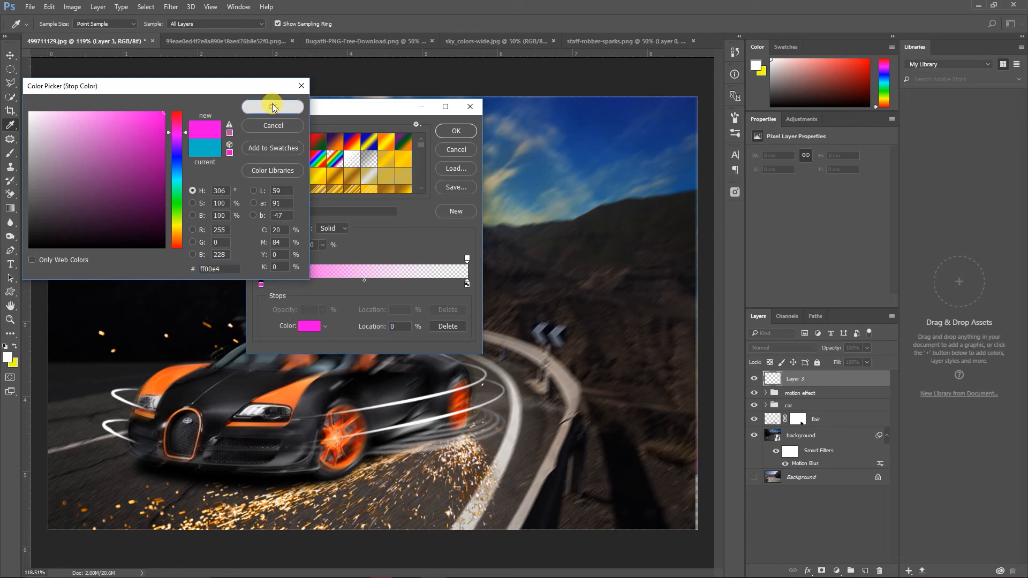
pyautogui.click(272, 106)
pyautogui.click(456, 132)
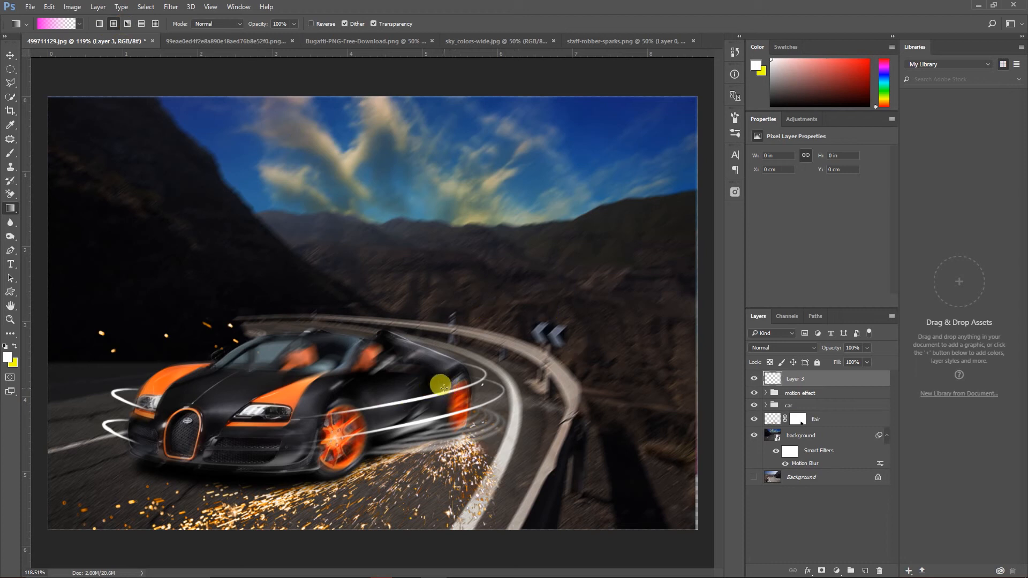
# Draw a radial magenta-to-transparent gradient over the car's rear on the new layer and shift it slightly towards the front of the car
pyautogui.moveTo(438, 381); pyautogui.dragTo(550, 492)
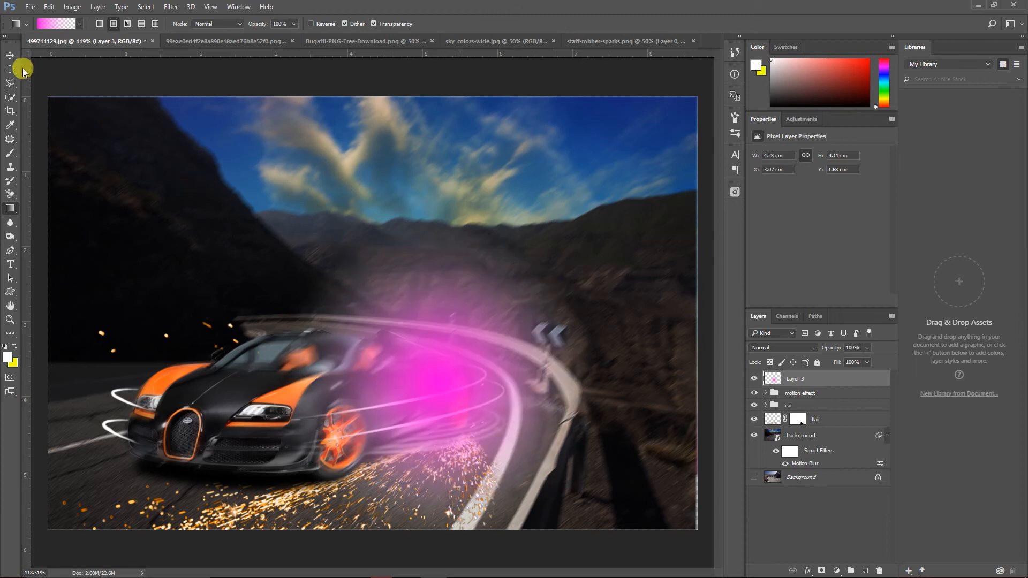
pyautogui.click(10, 56)
pyautogui.moveTo(442, 385); pyautogui.dragTo(427, 385)
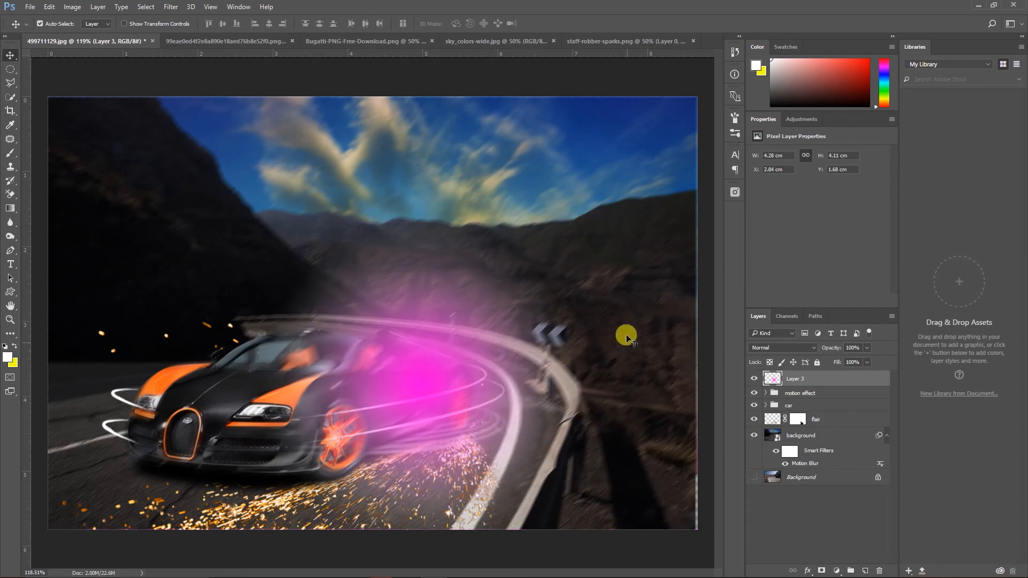
# Set the magenta glow layer's blend mode to Screen and its opacity to 72%
pyautogui.click(792, 349)
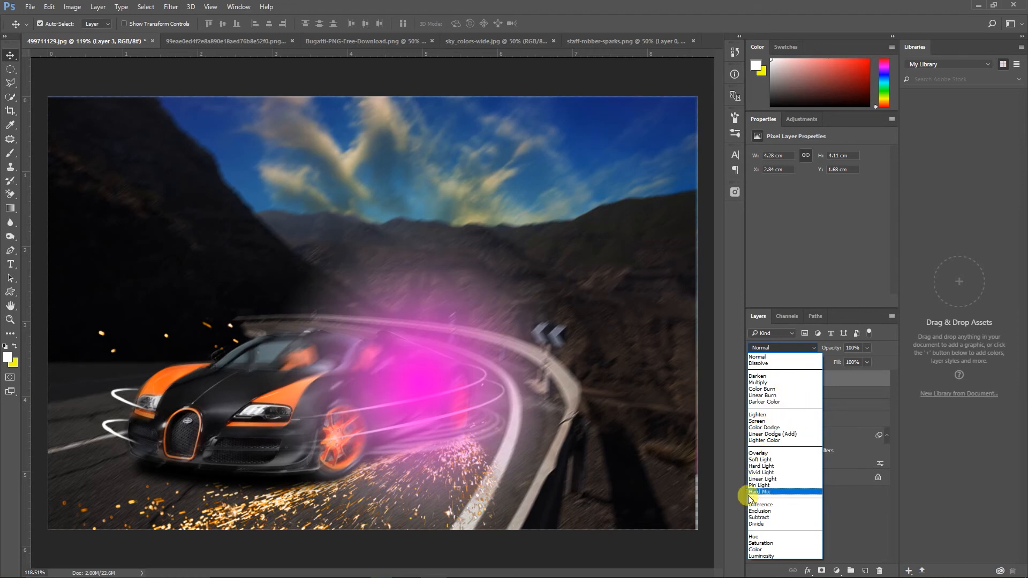
pyautogui.click(758, 420)
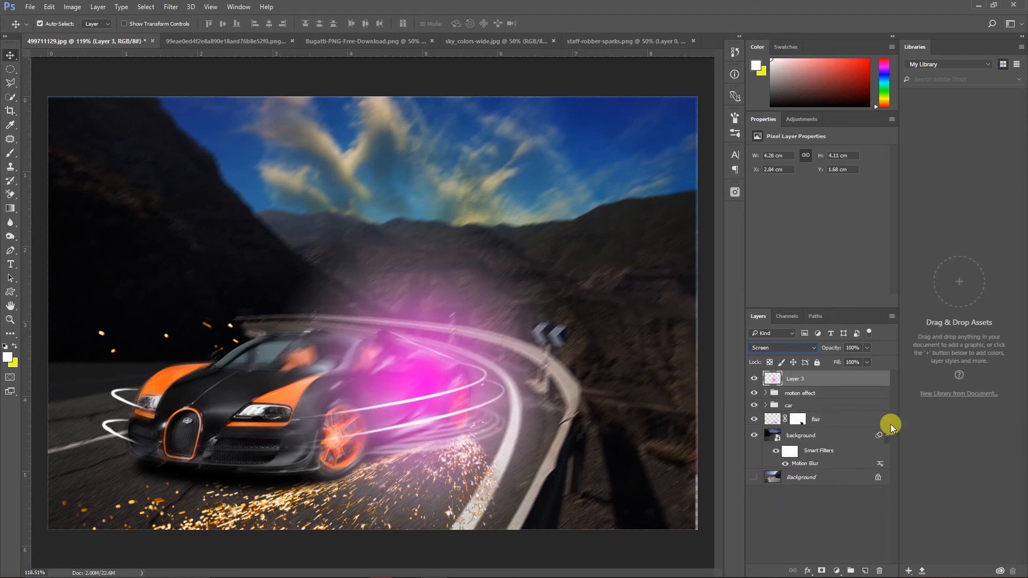
pyautogui.click(866, 347)
pyautogui.moveTo(856, 361); pyautogui.dragTo(853, 361)
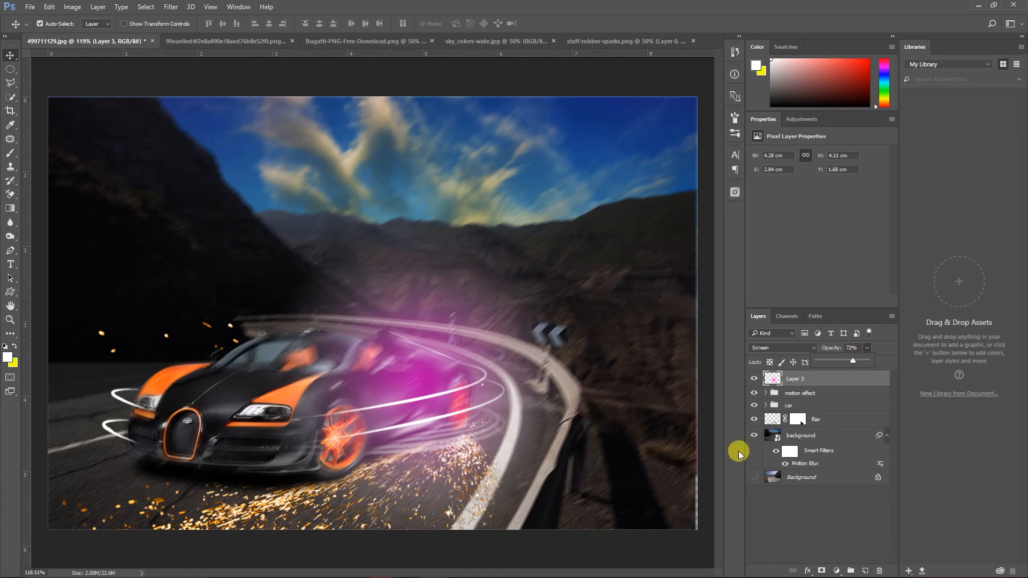
# Mask the magenta glow layer and paint black with a brush enlarged to 125 px to hide glow above and beyond the road
pyautogui.click(821, 571)
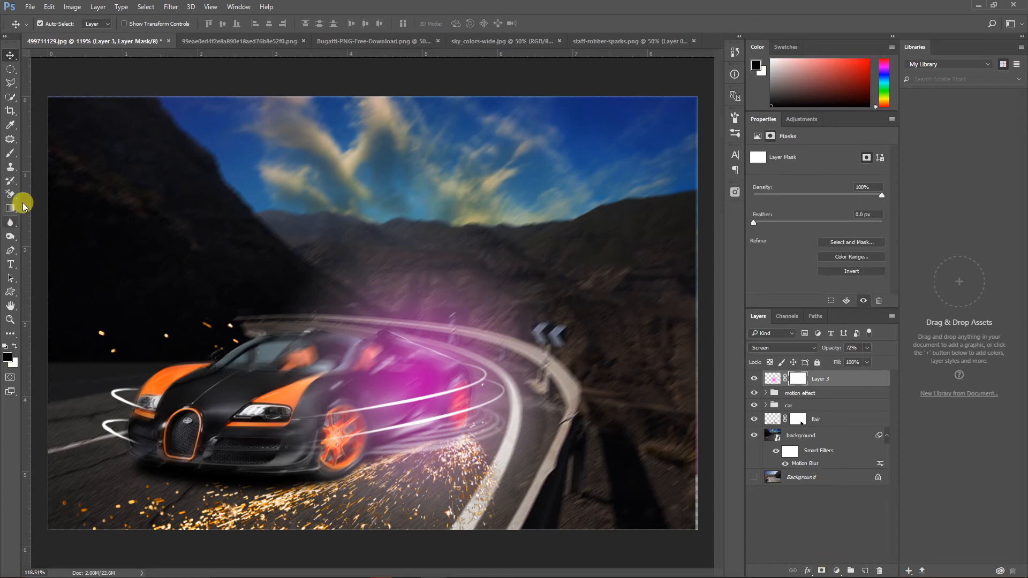
pyautogui.click(9, 154)
pyautogui.moveTo(466, 266)
pyautogui.mouseDown()
pyautogui.moveTo(397, 269)
pyautogui.moveTo(387, 253)
pyautogui.moveTo(329, 253)
pyautogui.moveTo(424, 241)
pyautogui.moveTo(505, 254)
pyautogui.moveTo(527, 307)
pyautogui.moveTo(354, 266)
pyautogui.mouseUp()
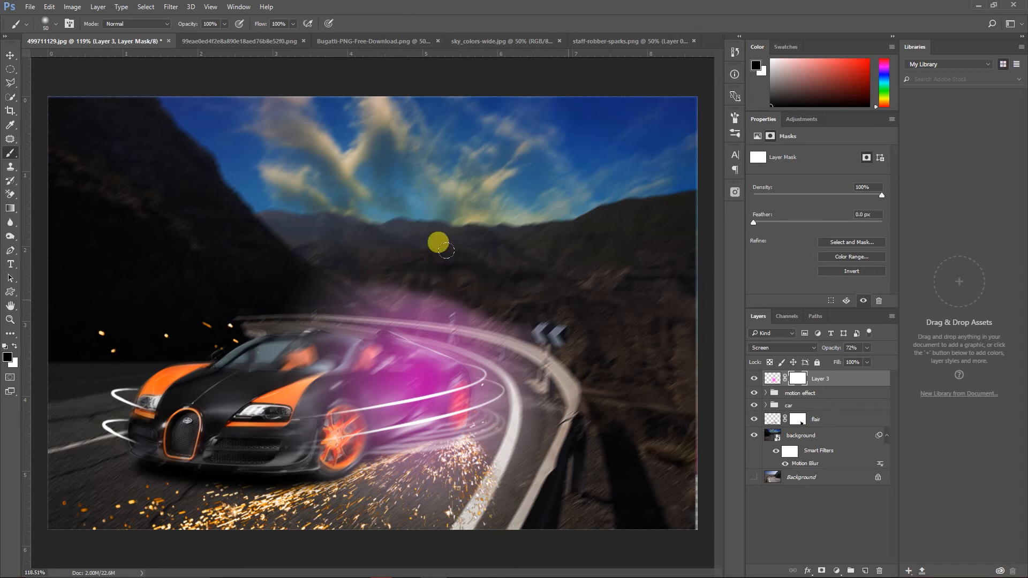
pyautogui.moveTo(535, 287); pyautogui.dragTo(536, 291)
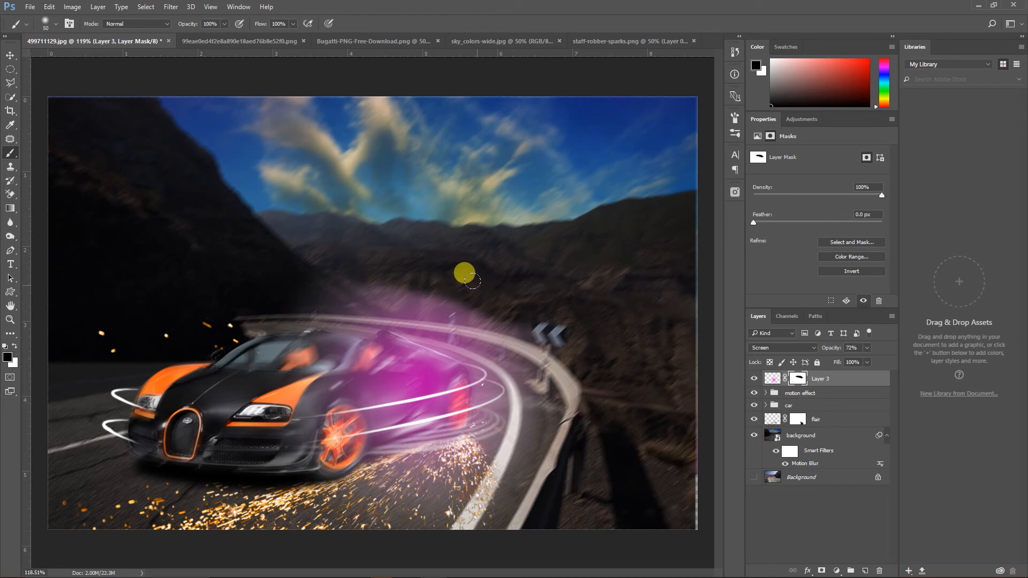
pyautogui.press(']')
pyautogui.press(']')
pyautogui.press(']')
pyautogui.press(']')
pyautogui.press(']')
pyautogui.press(']')
pyautogui.moveTo(329, 251)
pyautogui.mouseDown()
pyautogui.moveTo(467, 253)
pyautogui.moveTo(359, 241)
pyautogui.moveTo(508, 300)
pyautogui.moveTo(490, 310)
pyautogui.moveTo(533, 383)
pyautogui.moveTo(519, 429)
pyautogui.moveTo(461, 481)
pyautogui.moveTo(488, 469)
pyautogui.moveTo(462, 506)
pyautogui.moveTo(562, 278)
pyautogui.moveTo(318, 252)
pyautogui.moveTo(285, 265)
pyautogui.moveTo(310, 272)
pyautogui.moveTo(240, 314)
pyautogui.moveTo(277, 266)
pyautogui.moveTo(439, 223)
pyautogui.moveTo(629, 357)
pyautogui.moveTo(553, 387)
pyautogui.moveTo(605, 443)
pyautogui.mouseUp()
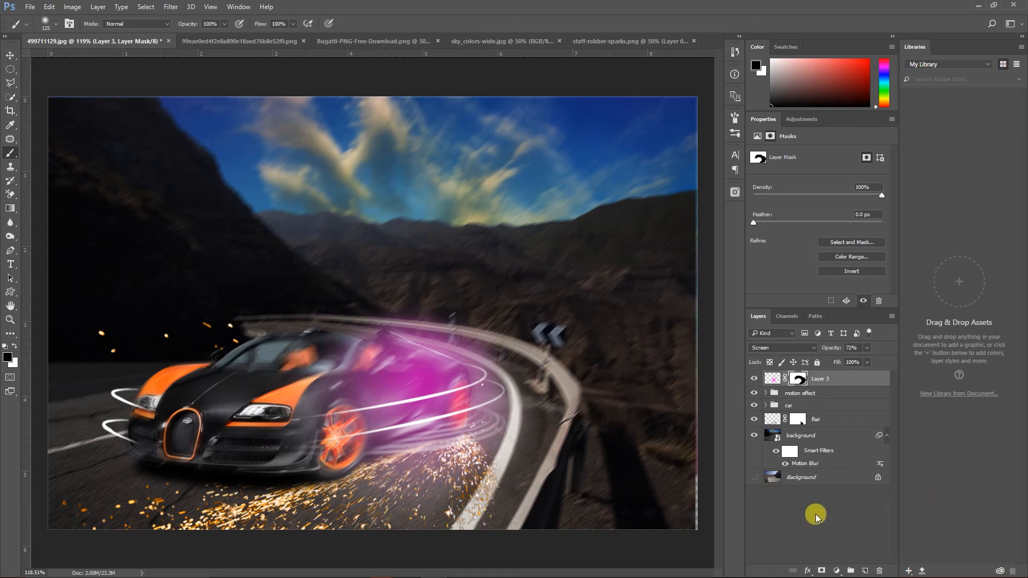
# Create a new layer above the magenta glow and change the gradient's starting color stop to yellow fcff00
pyautogui.click(865, 570)
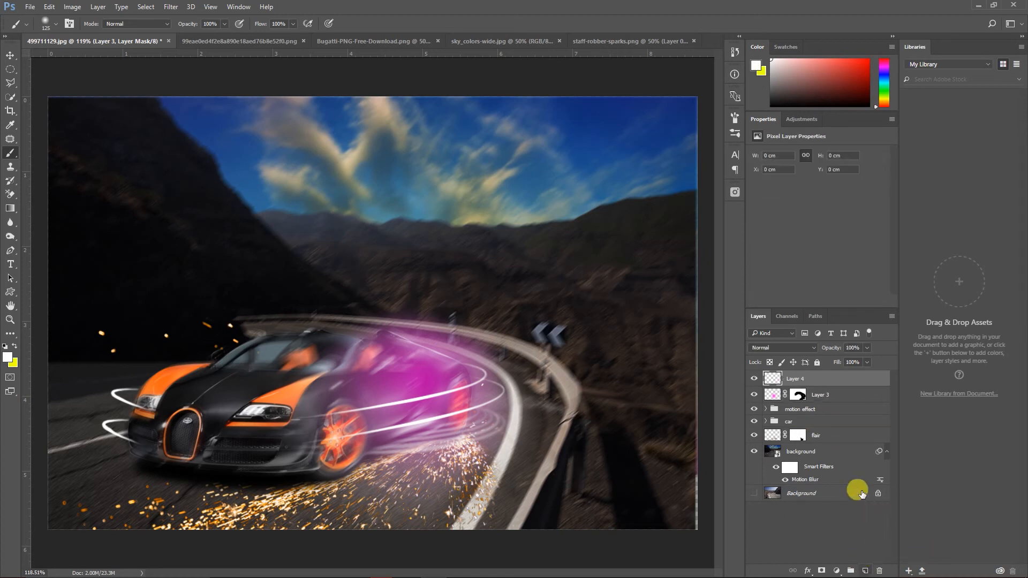
pyautogui.click(10, 208)
pyautogui.click(68, 26)
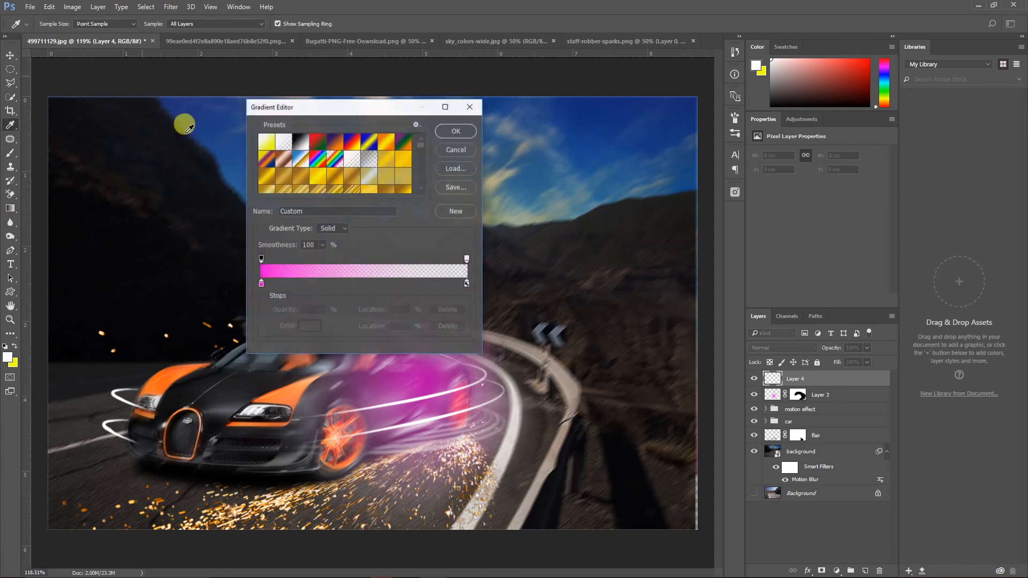
pyautogui.click(261, 284)
pyautogui.click(309, 325)
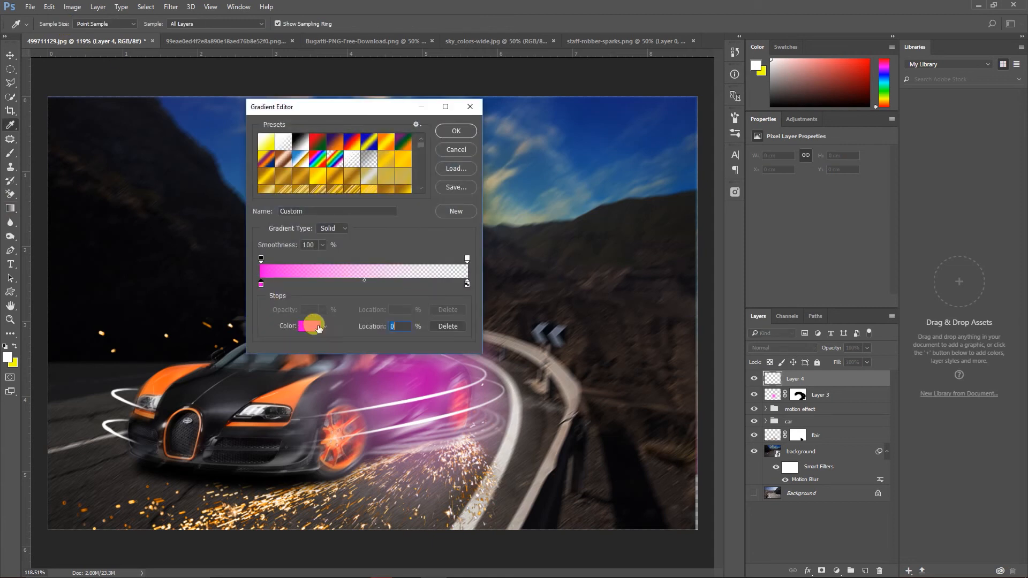
pyautogui.click(177, 219)
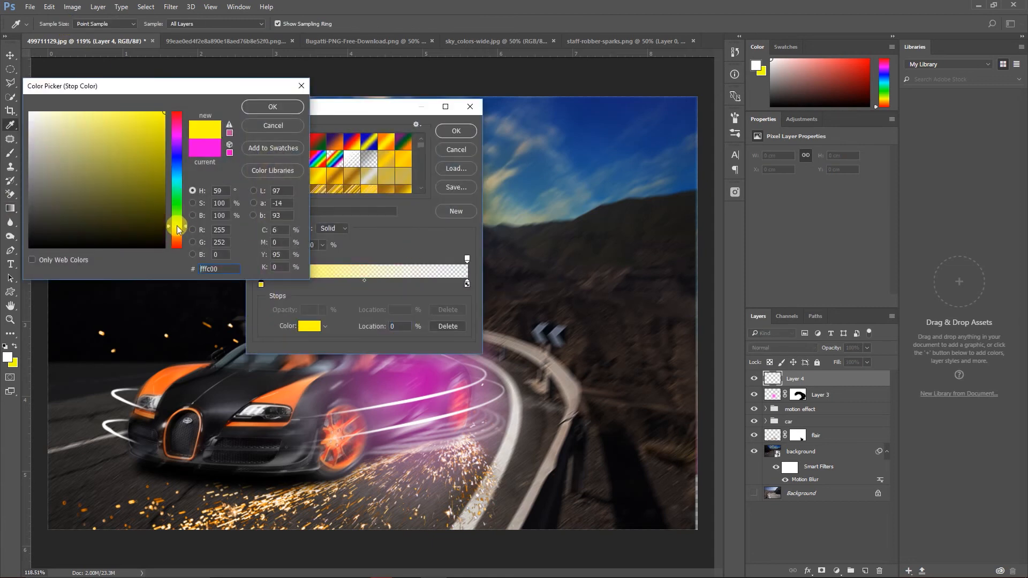
pyautogui.click(270, 106)
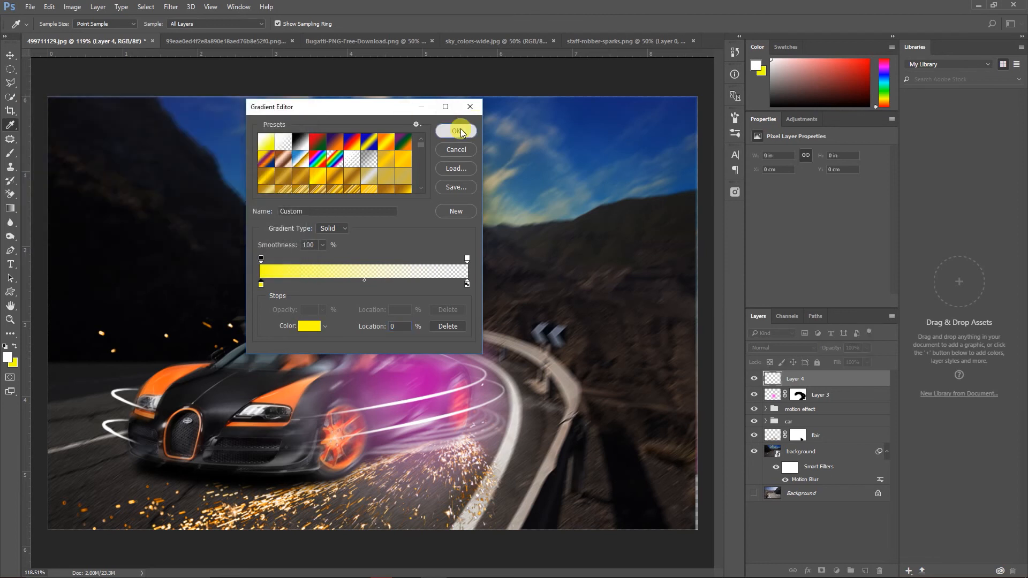
pyautogui.click(457, 131)
# Draw a radial yellow gradient between the car's wheels and set its layer's blend mode to Overlay
pyautogui.moveTo(393, 413); pyautogui.dragTo(510, 492)
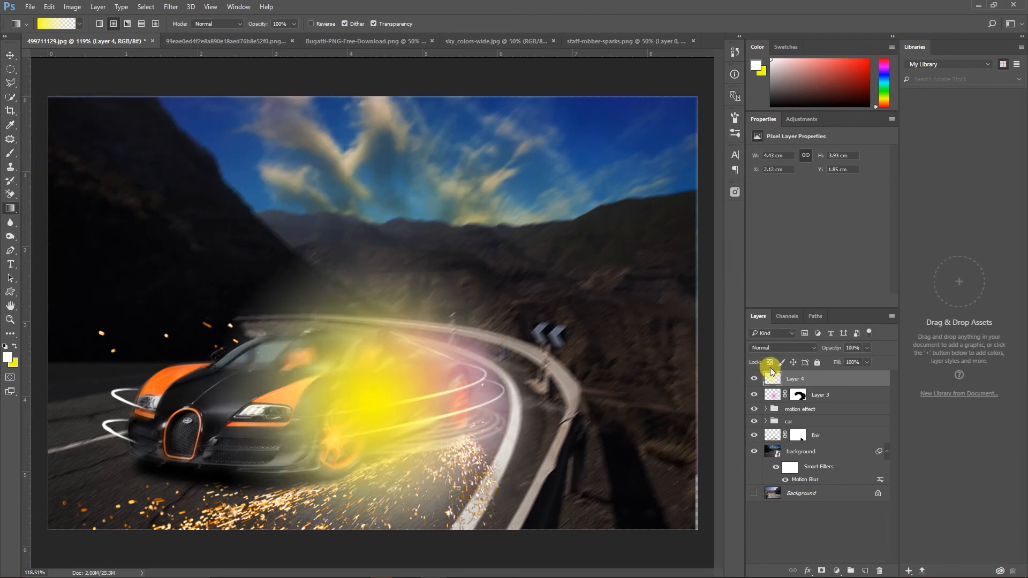
pyautogui.click(772, 347)
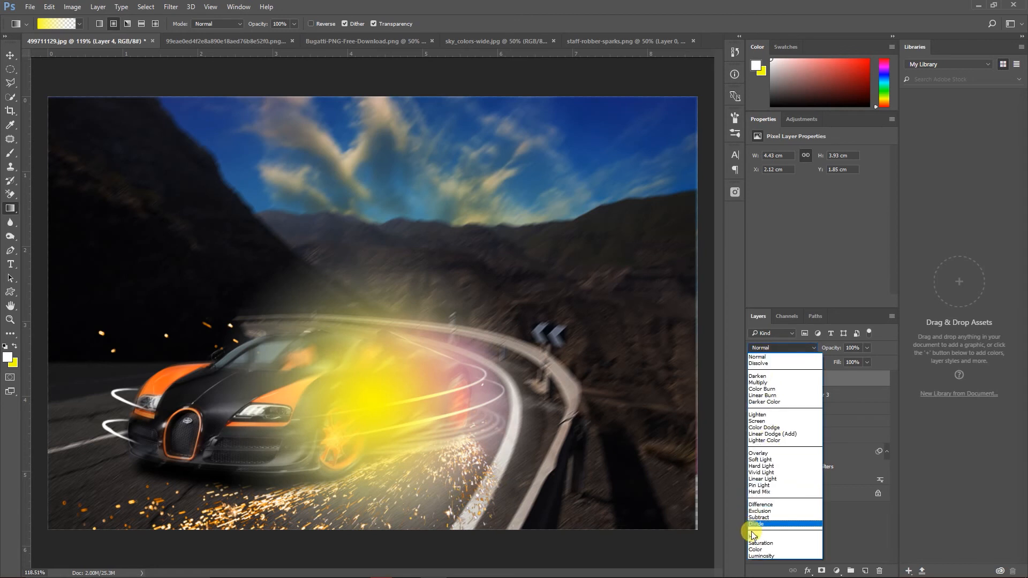
pyautogui.click(768, 453)
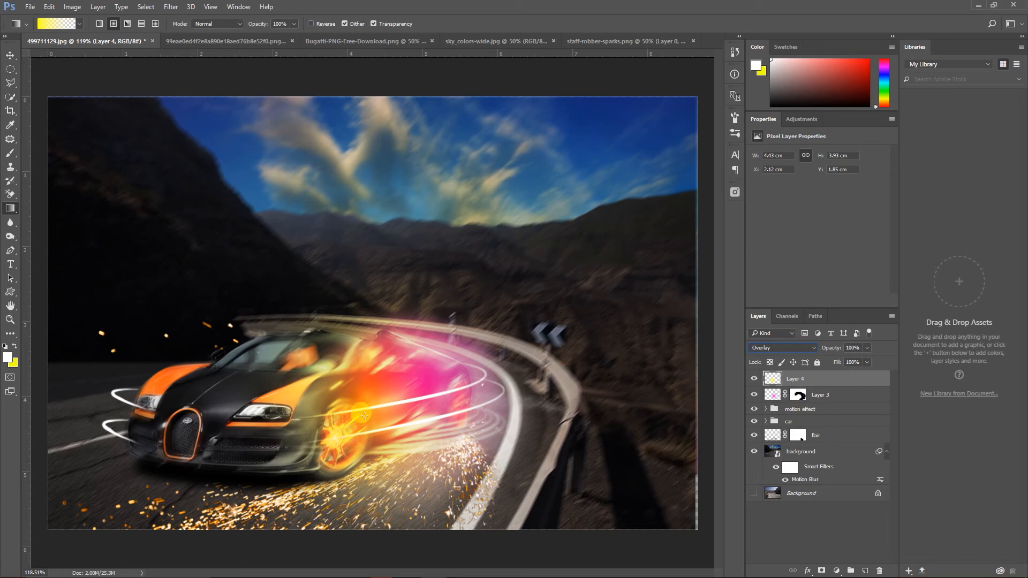
# Shift the yellow glow slightly towards the car's front and reduce its layer opacity to 62%
pyautogui.click(10, 55)
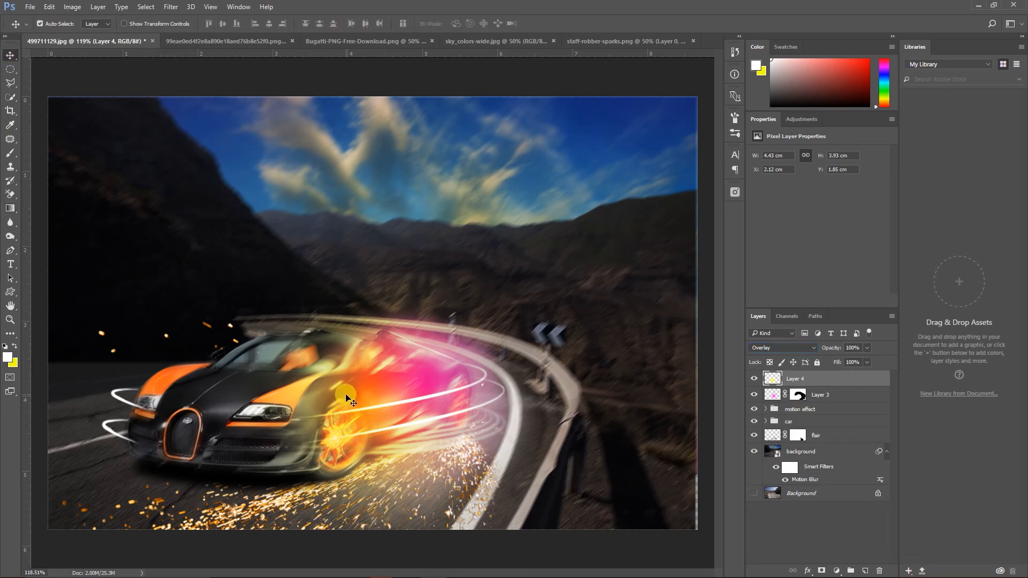
pyautogui.moveTo(348, 398)
pyautogui.mouseDown()
pyautogui.moveTo(313, 406)
pyautogui.moveTo(337, 399)
pyautogui.mouseUp()
pyautogui.click(864, 348)
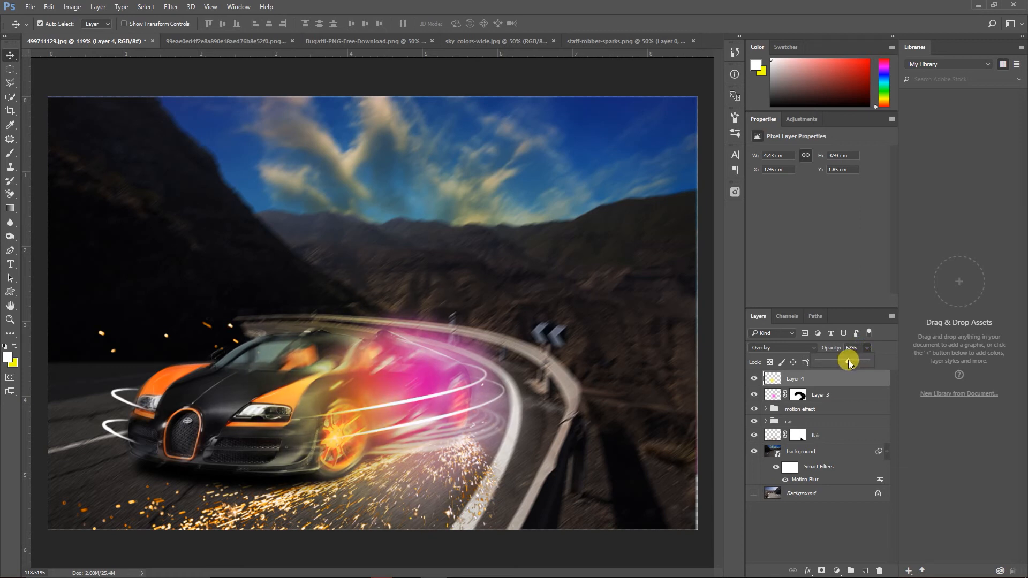
# Create a new layer above the yellow glow and change the gradient's starting color stop to cyan 09c7c9
pyautogui.click(864, 570)
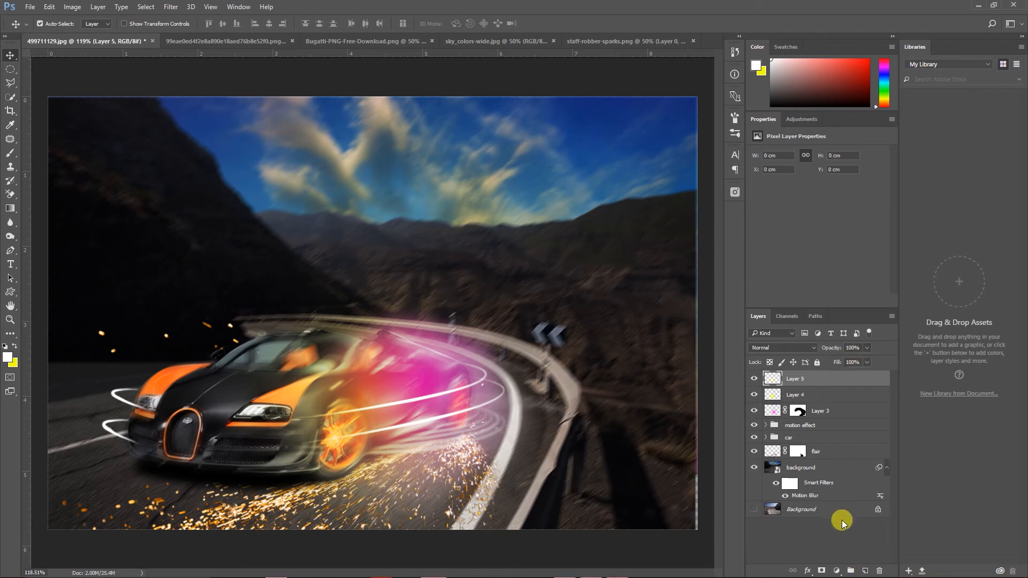
pyautogui.click(10, 209)
pyautogui.click(53, 23)
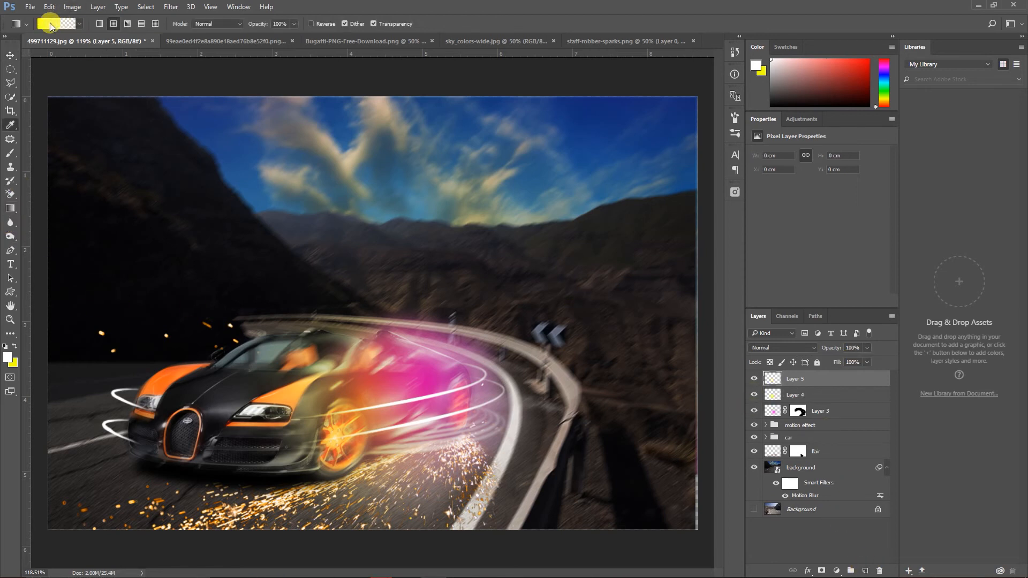
pyautogui.click(261, 283)
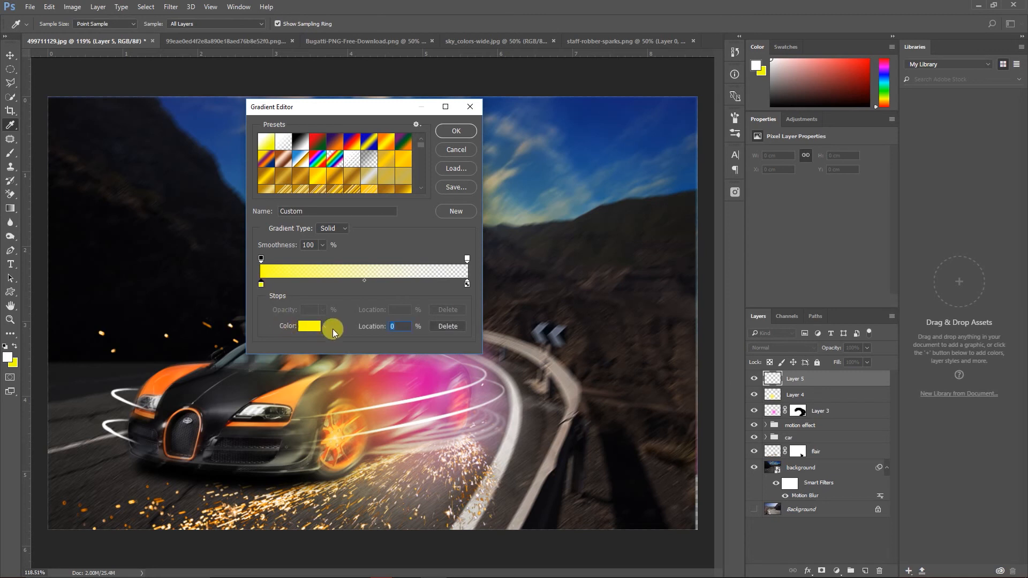
pyautogui.click(306, 328)
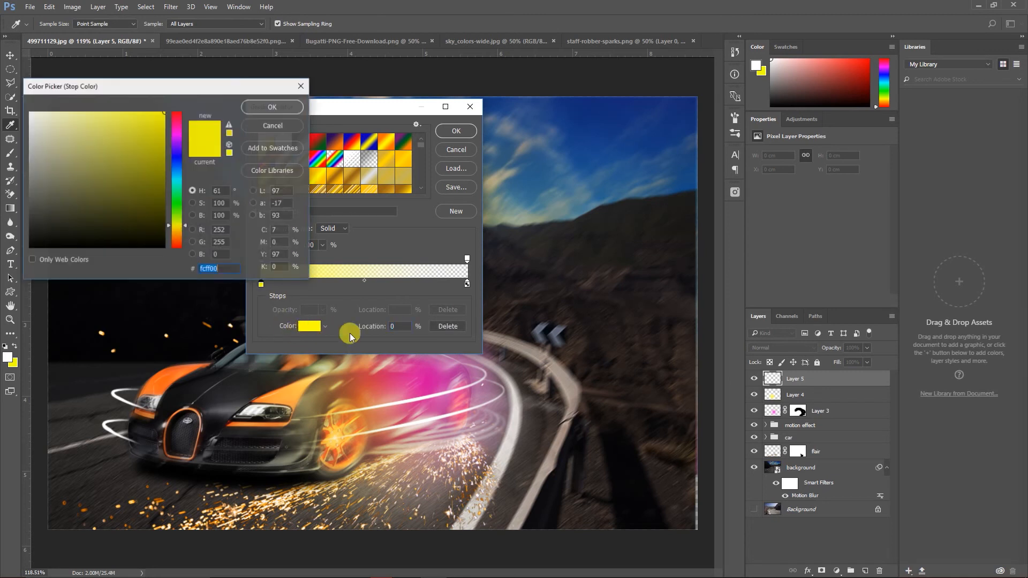
pyautogui.click(178, 182)
pyautogui.click(153, 162)
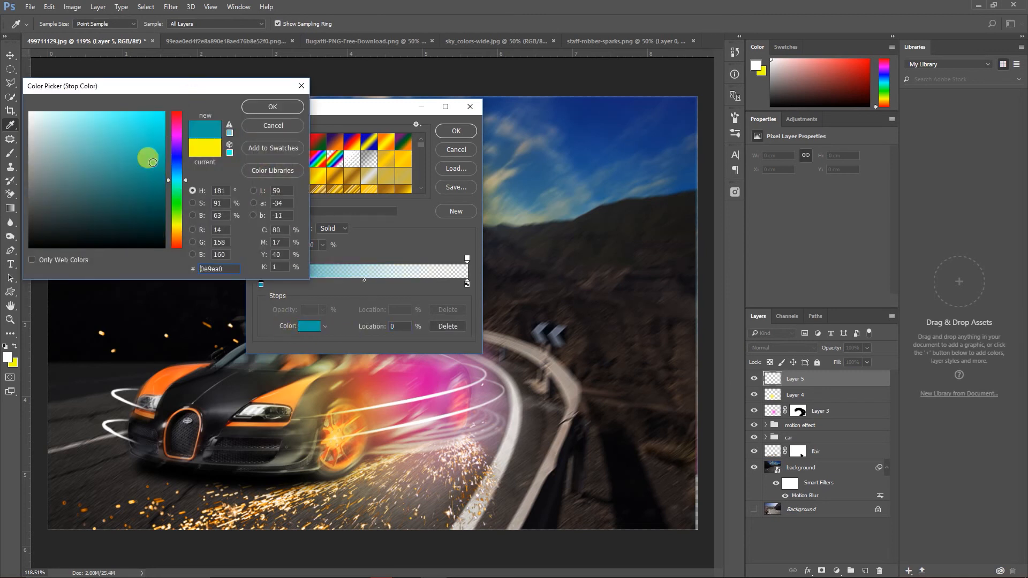
pyautogui.click(160, 140)
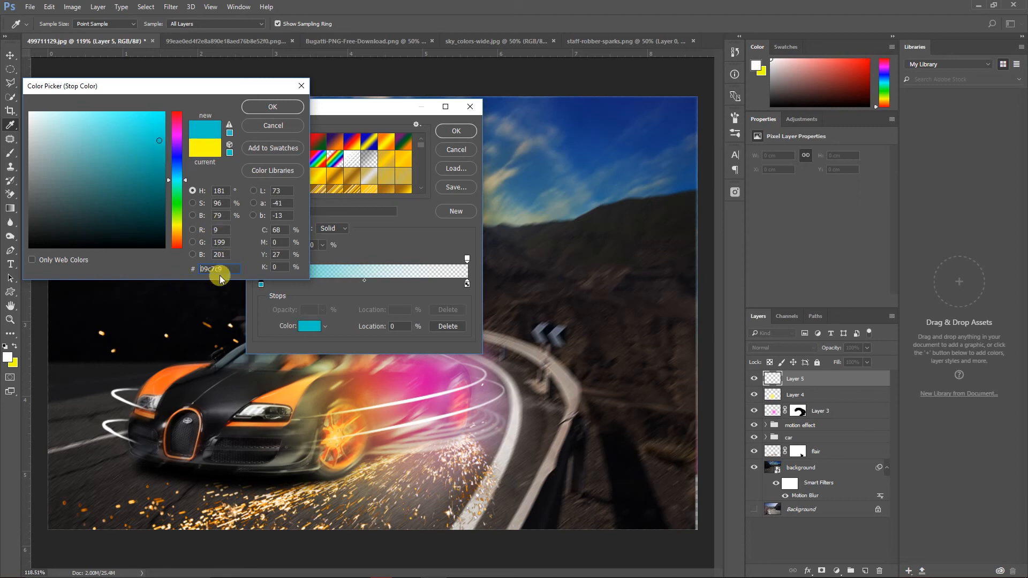
pyautogui.click(276, 109)
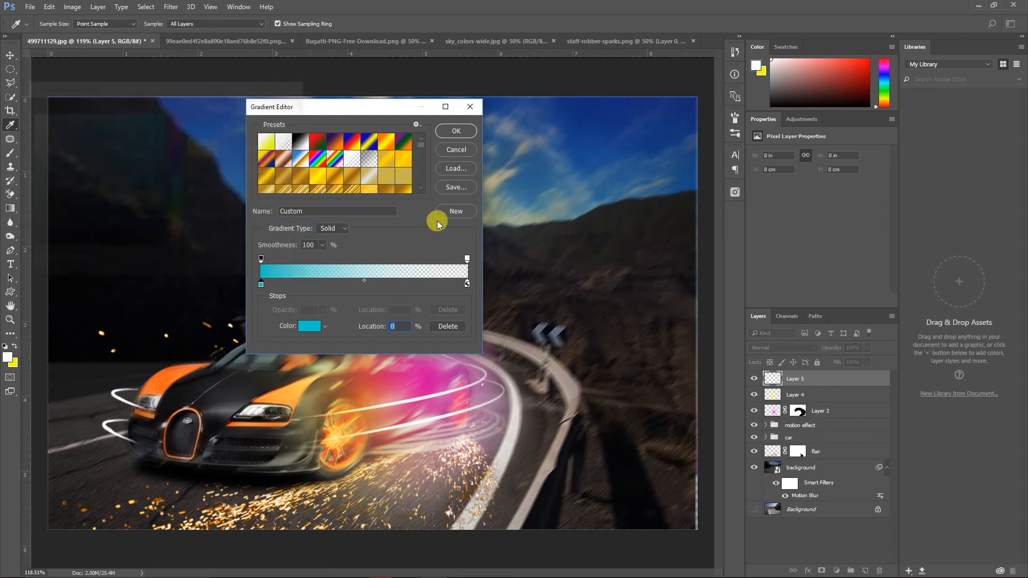
pyautogui.click(454, 131)
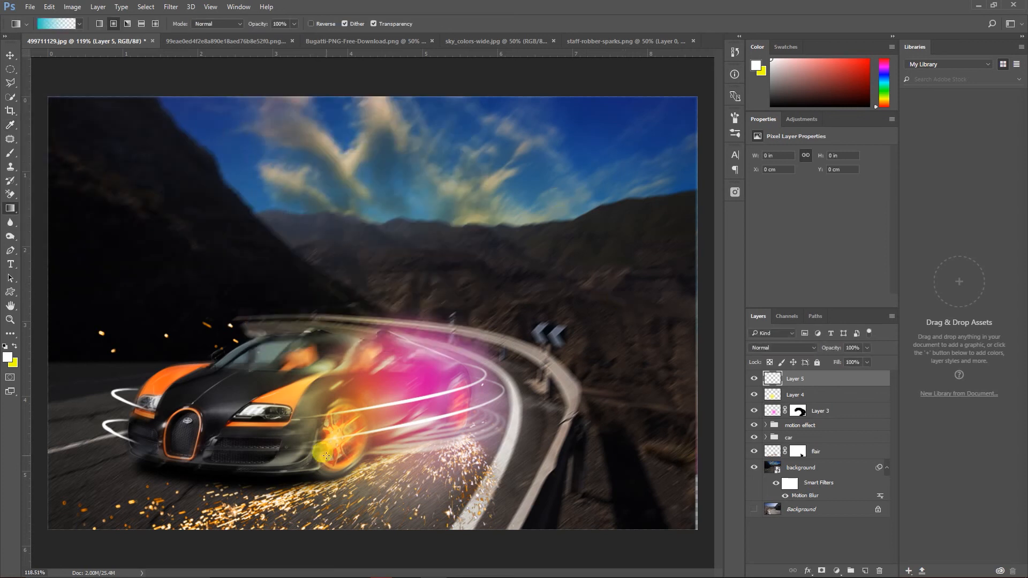
# Draw a large radial cyan gradient over the car's front, shift it slightly forward, and set its layer to Overlay
pyautogui.moveTo(177, 398); pyautogui.dragTo(359, 557)
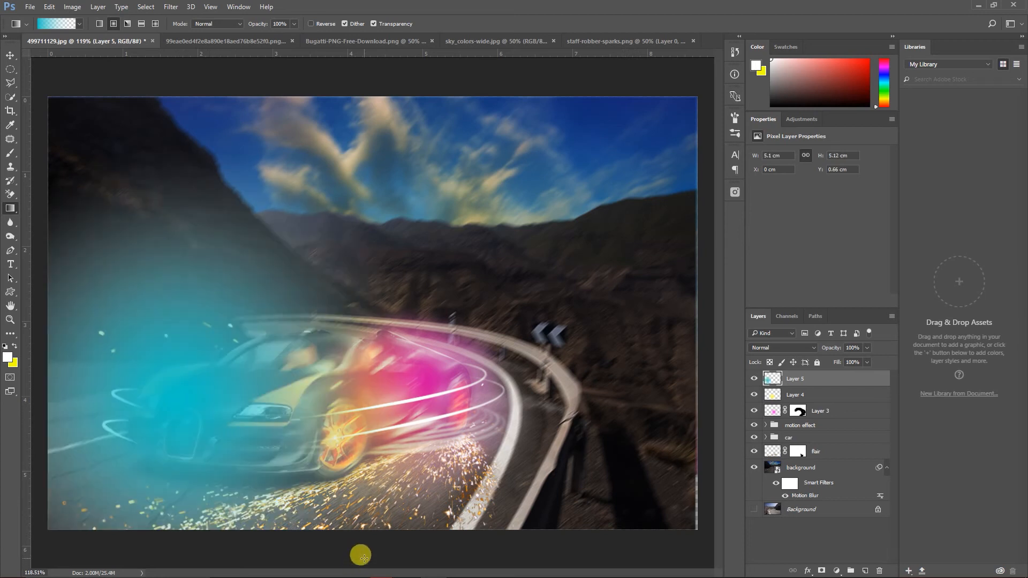
pyautogui.click(10, 55)
pyautogui.moveTo(192, 410); pyautogui.dragTo(164, 423)
pyautogui.click(792, 350)
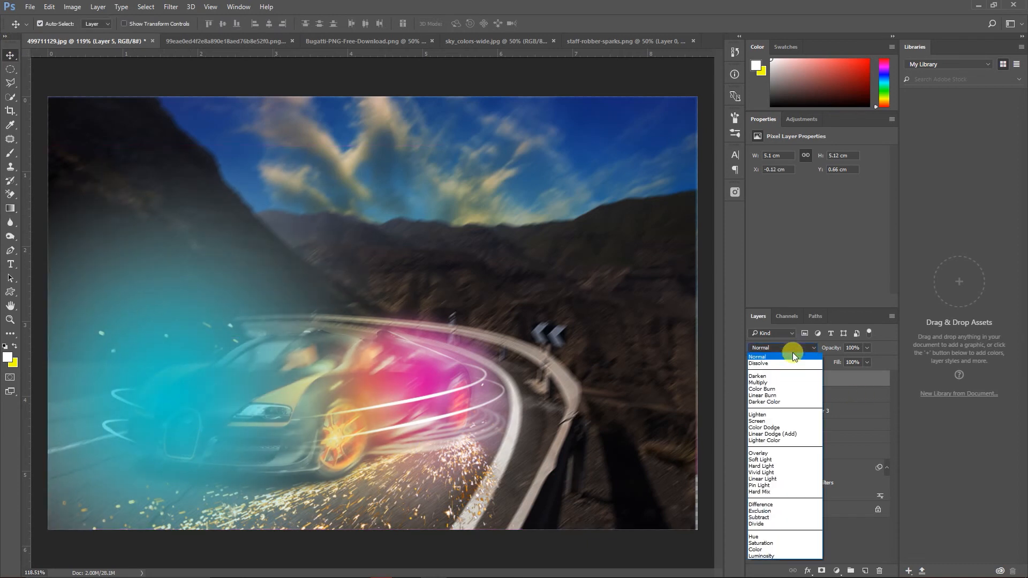
pyautogui.click(813, 459)
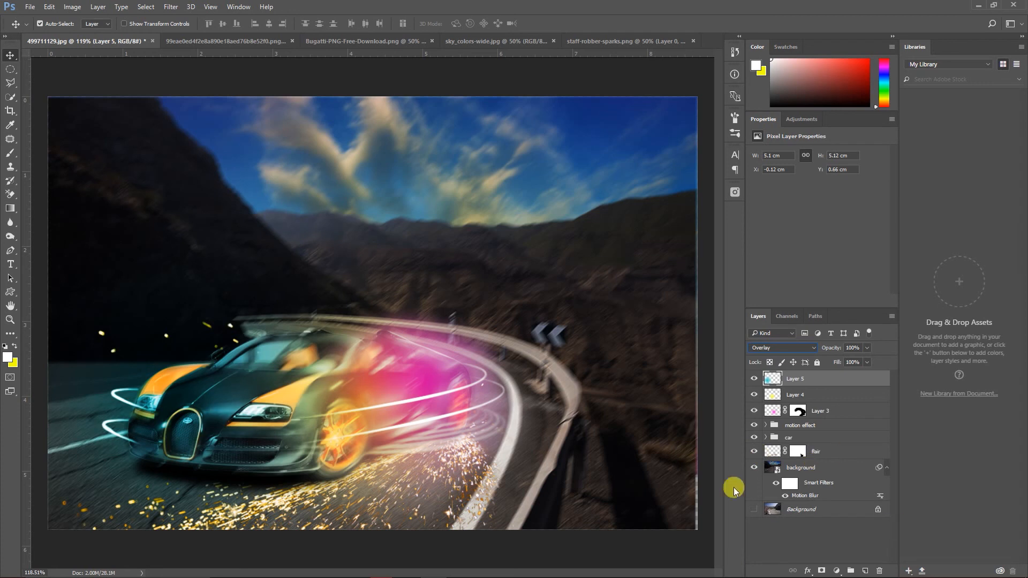
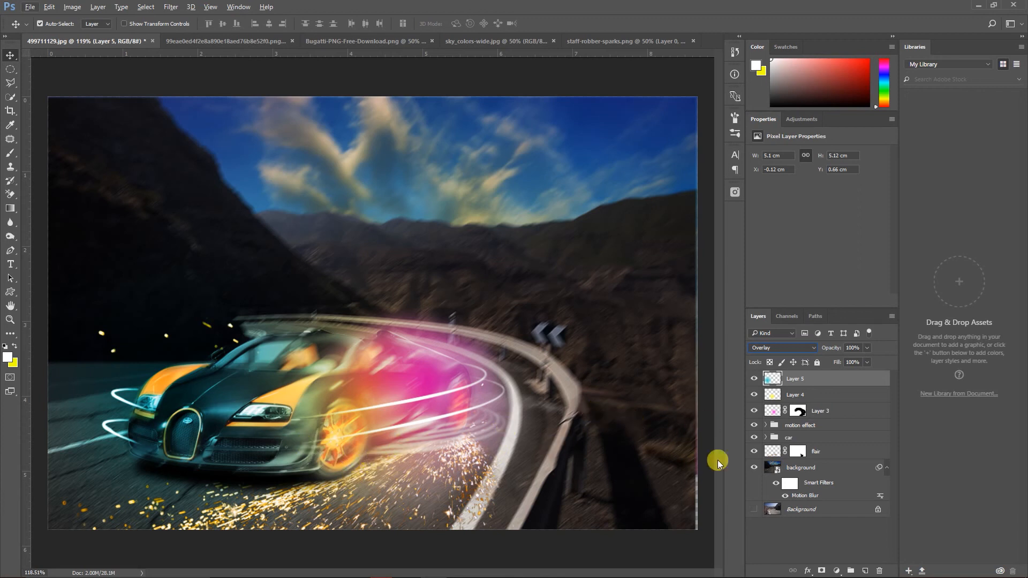
# Group the cyan, yellow and magenta glow layers and name the group "blend mode"
pyautogui.keyDown('ctrl'); pyautogui.click(821, 397); pyautogui.keyUp('ctrl')
pyautogui.keyDown('ctrl'); pyautogui.click(827, 412); pyautogui.keyUp('ctrl')
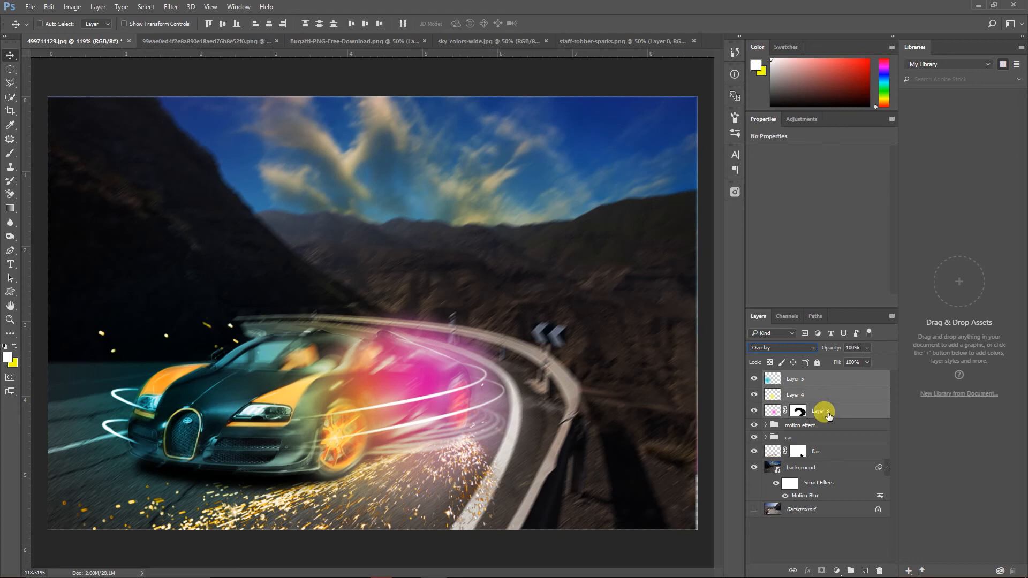
pyautogui.hotkey('ctrl', 'g')
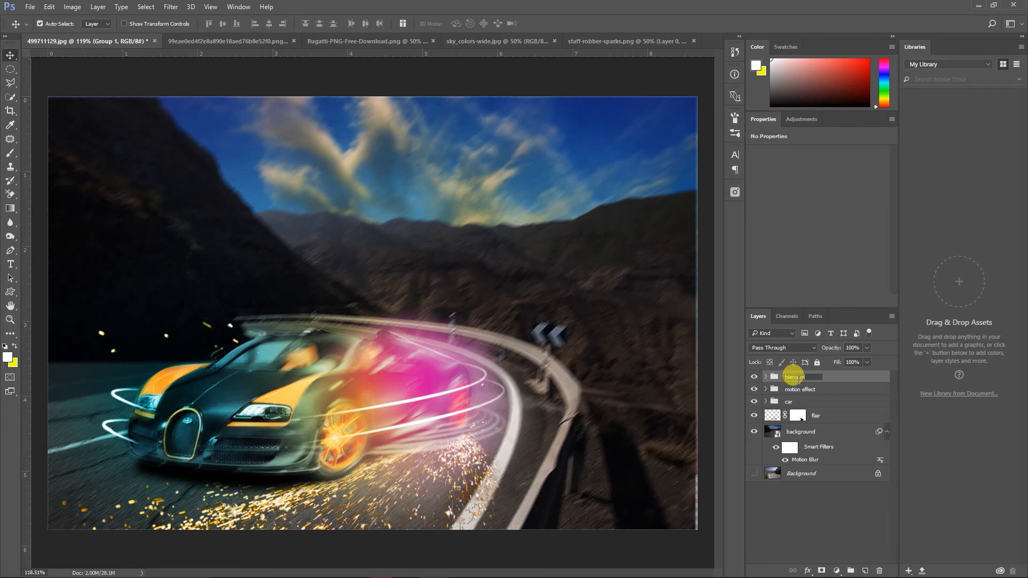
pyautogui.press('Return')
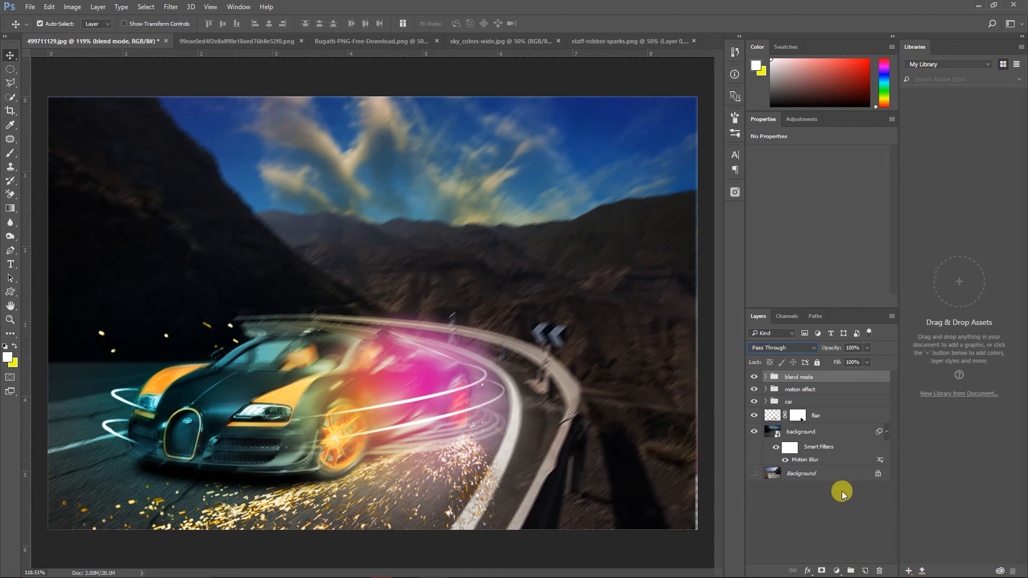
# Create a new layer and make a solid white circle about 0.68 cm wide on the hillside above the road bend
pyautogui.click(865, 570)
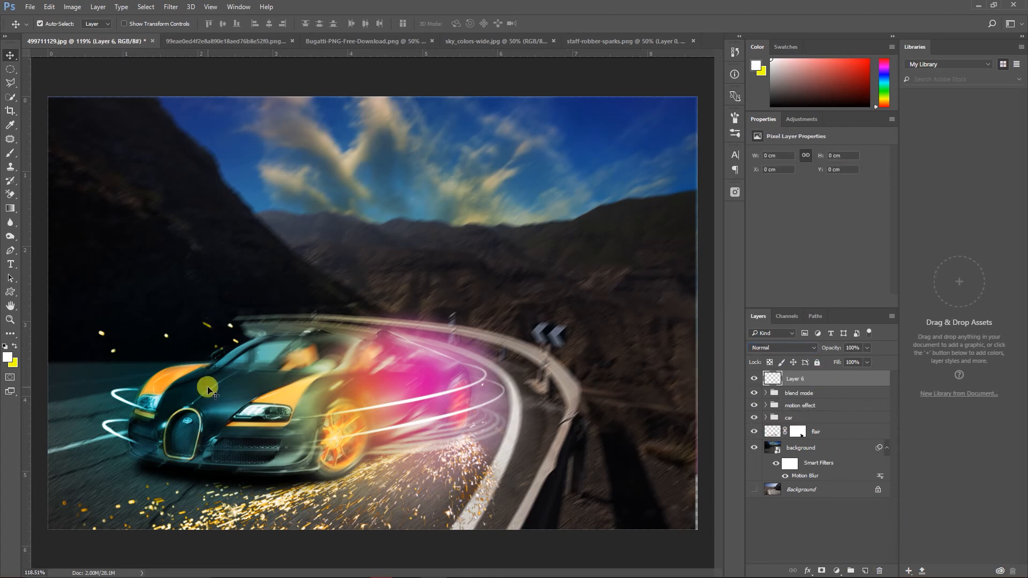
pyautogui.moveTo(8, 71); pyautogui.dragTo(51, 80)
pyautogui.click(50, 78)
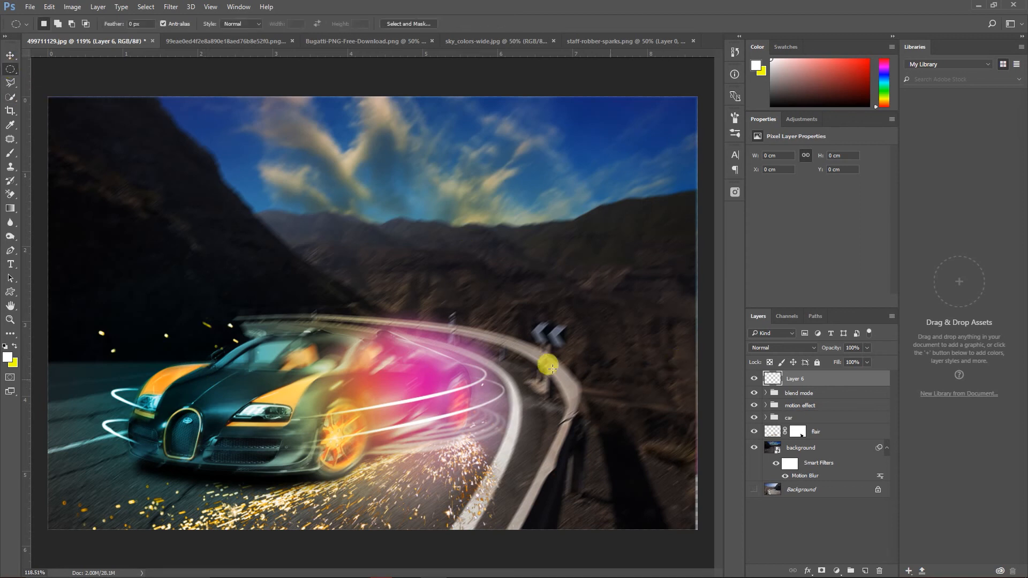
pyautogui.moveTo(465, 261); pyautogui.dragTo(529, 310)
pyautogui.click(9, 212)
pyautogui.rightClick(9, 213)
pyautogui.click(54, 220)
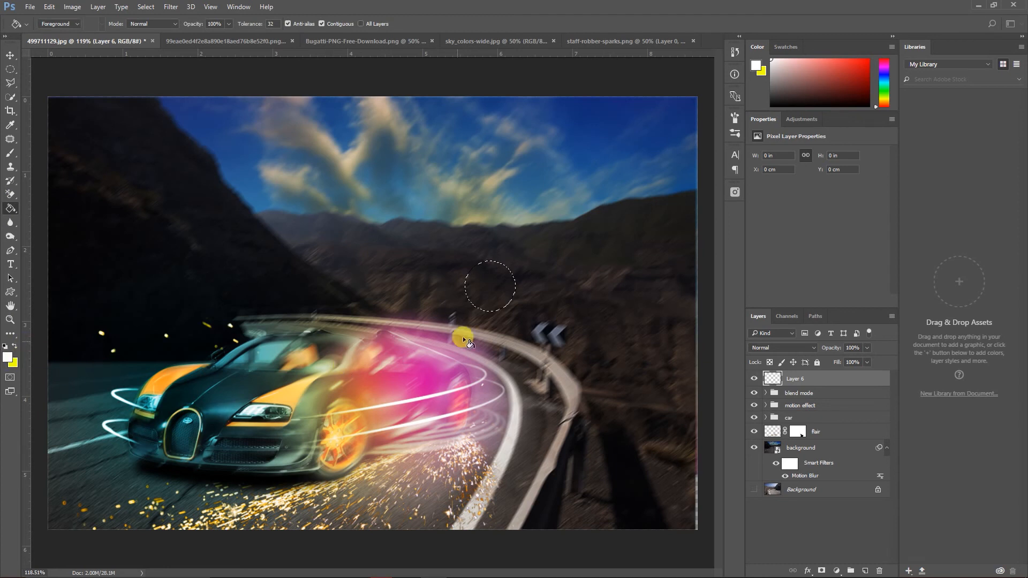
pyautogui.click(484, 288)
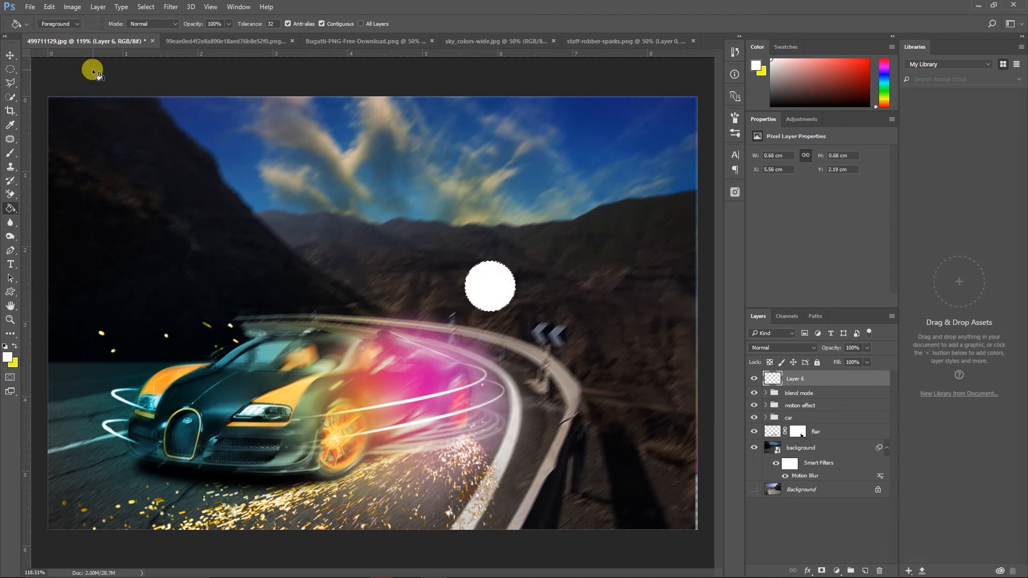
# Contract the circle's selection and delete its contents to leave a thin white ring
pyautogui.click(147, 7)
pyautogui.moveTo(223, 147)
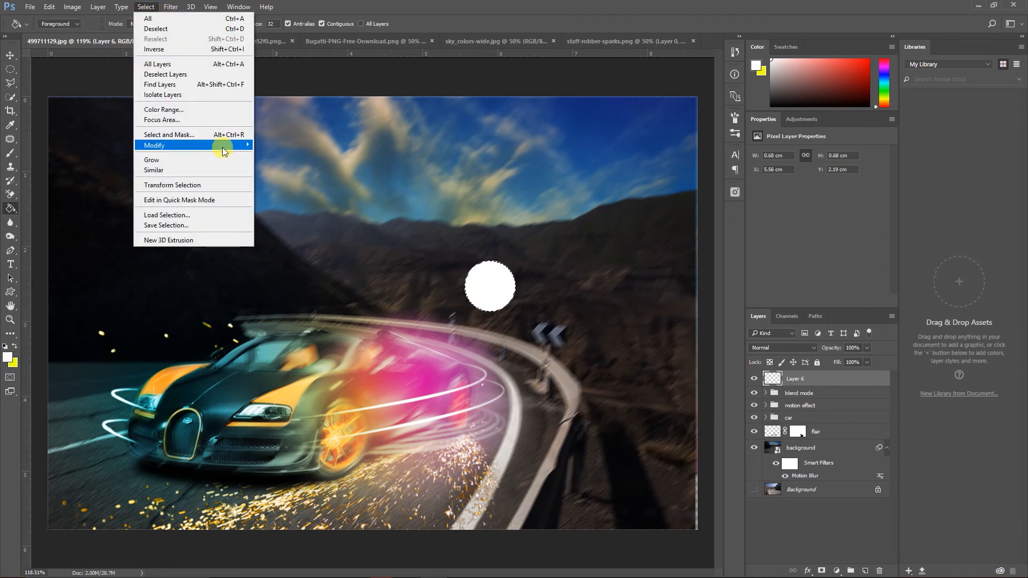
pyautogui.click(286, 176)
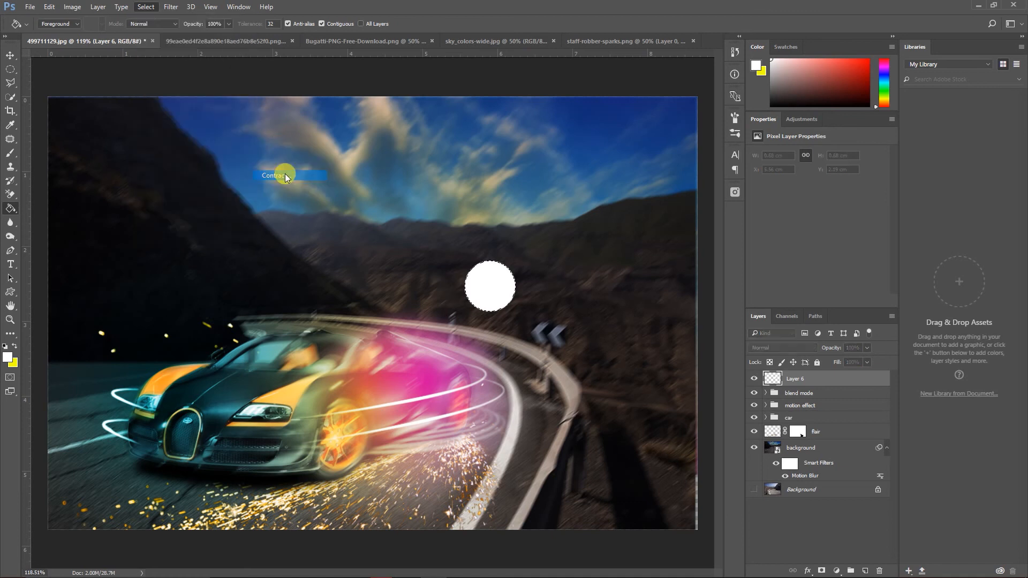
pyautogui.click(499, 195)
pyautogui.click(555, 194)
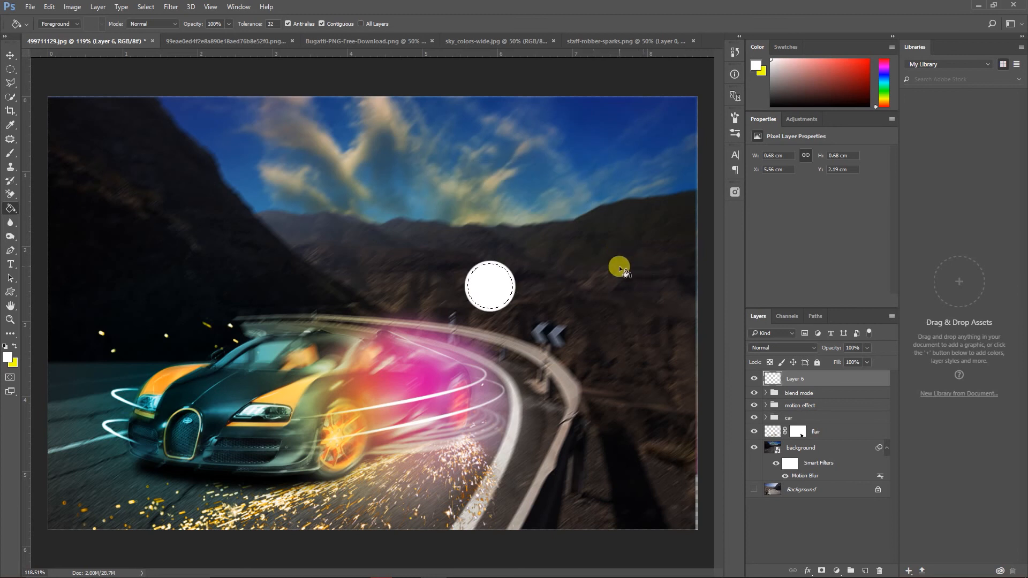
pyautogui.press('Delete')
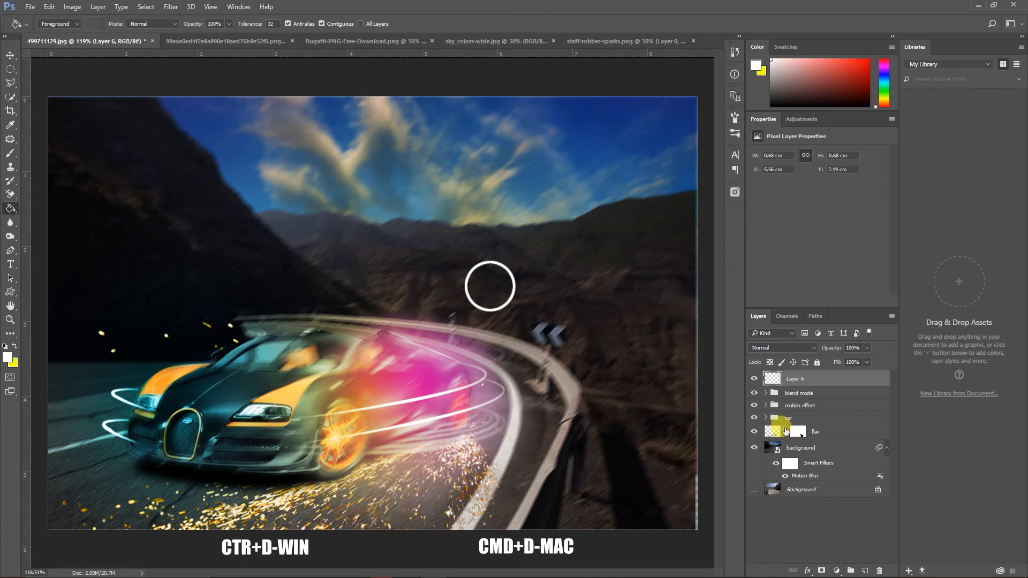
# Add a yellow outer glow to the ring layer with color fde802 and a size of 9 px
pyautogui.doubleClick(842, 377)
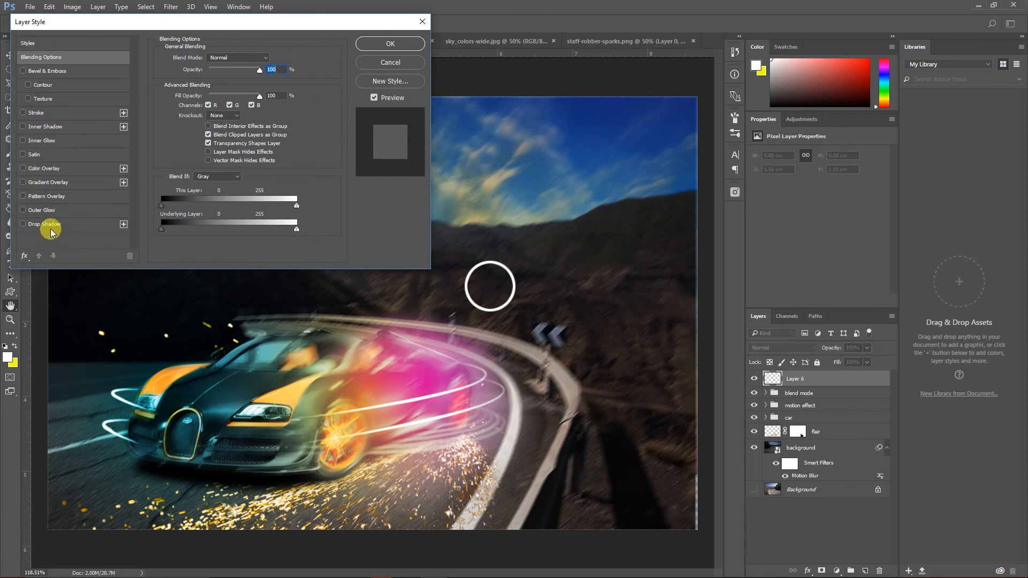
pyautogui.click(22, 210)
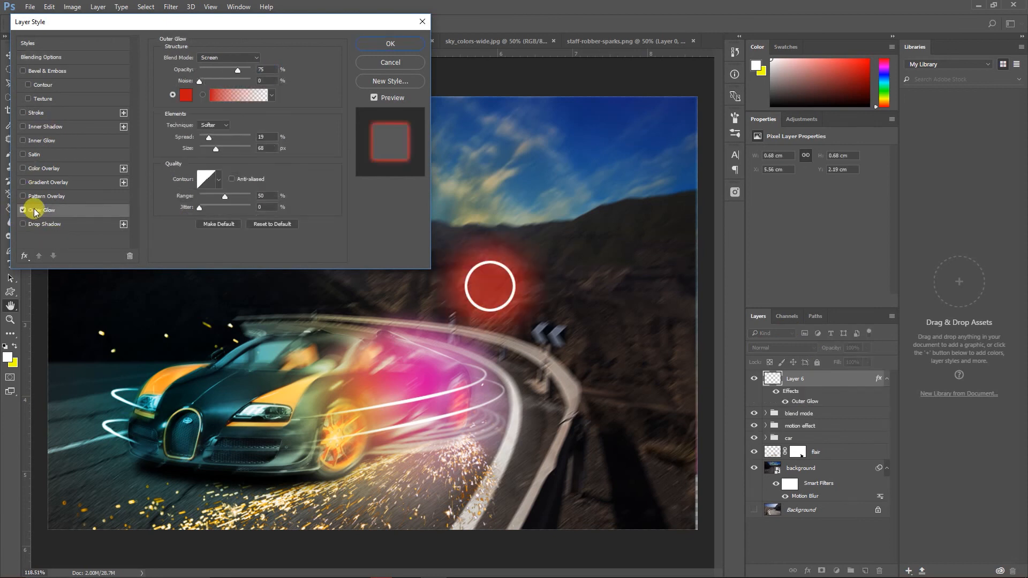
pyautogui.click(186, 95)
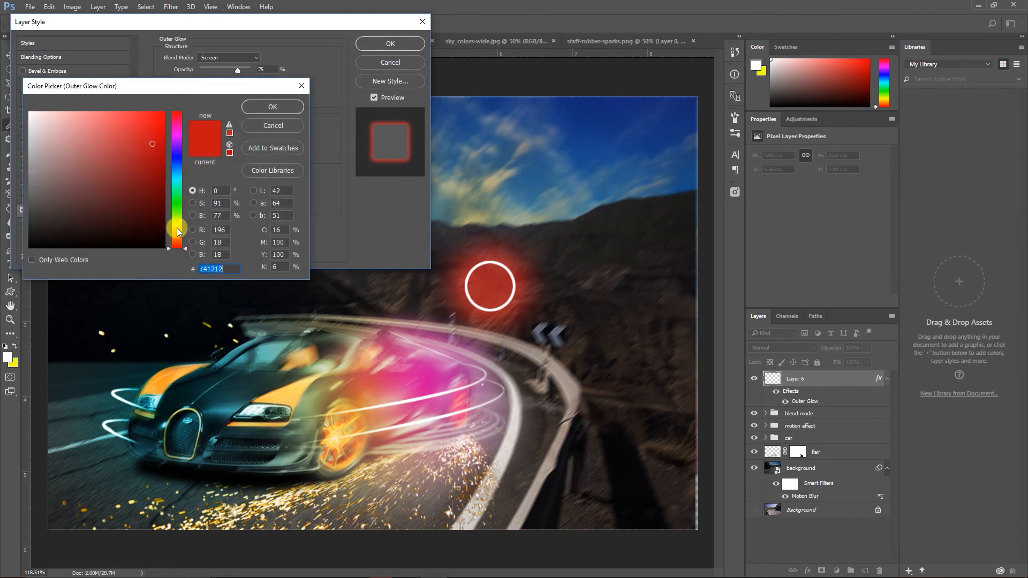
pyautogui.click(177, 228)
pyautogui.click(164, 113)
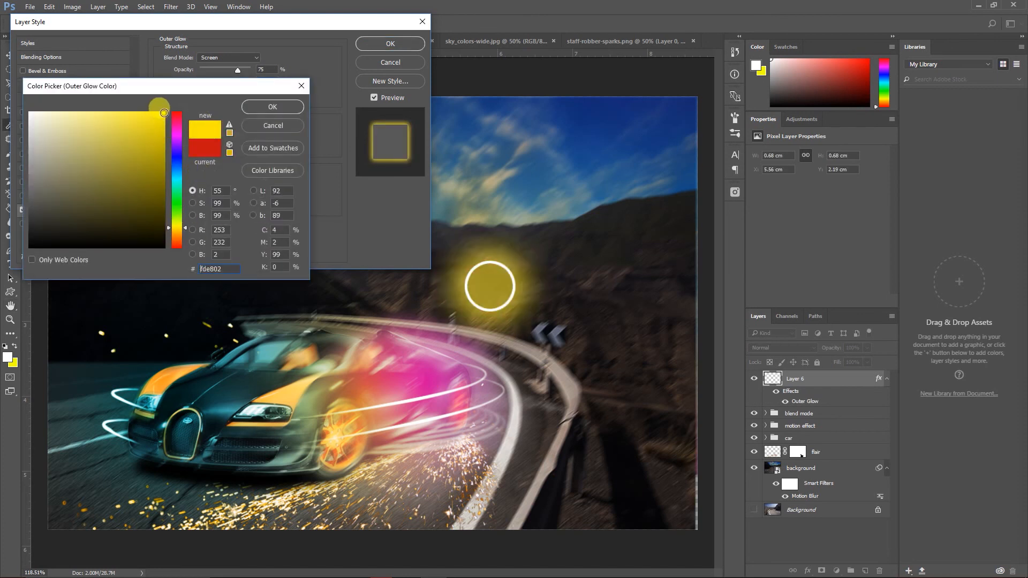
pyautogui.click(272, 107)
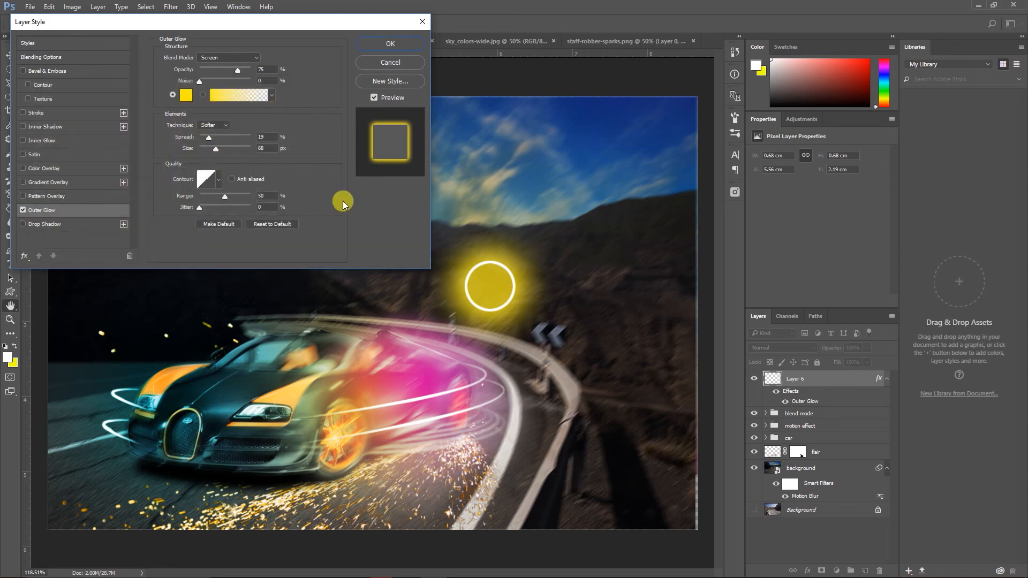
pyautogui.moveTo(217, 150); pyautogui.dragTo(204, 152)
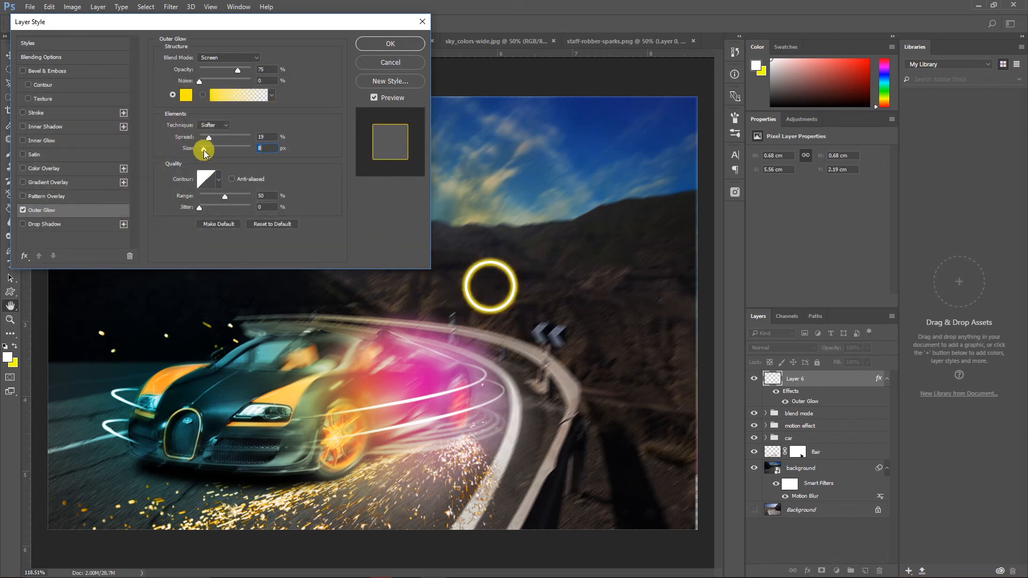
pyautogui.moveTo(204, 151); pyautogui.dragTo(204, 152)
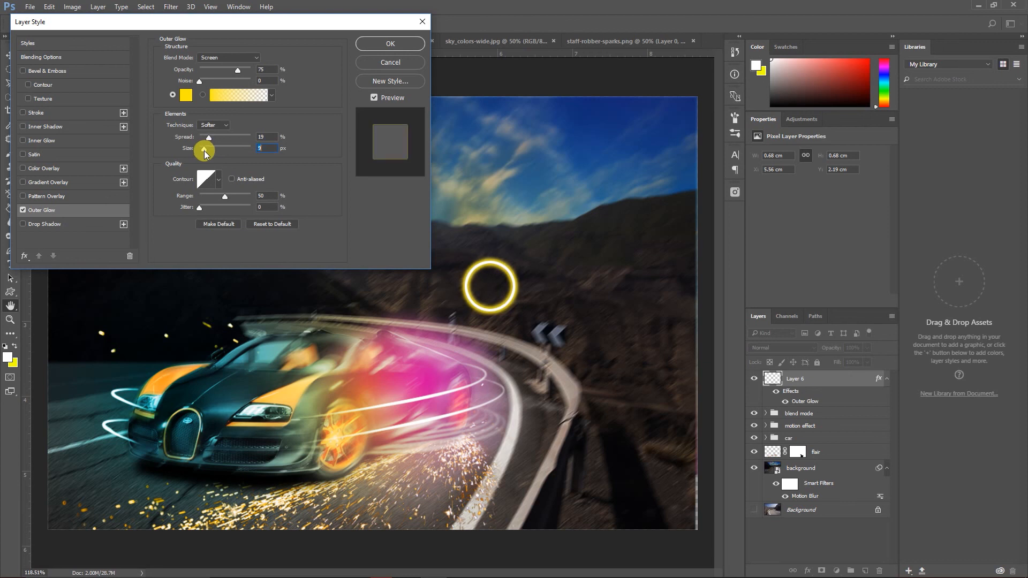
pyautogui.click(408, 42)
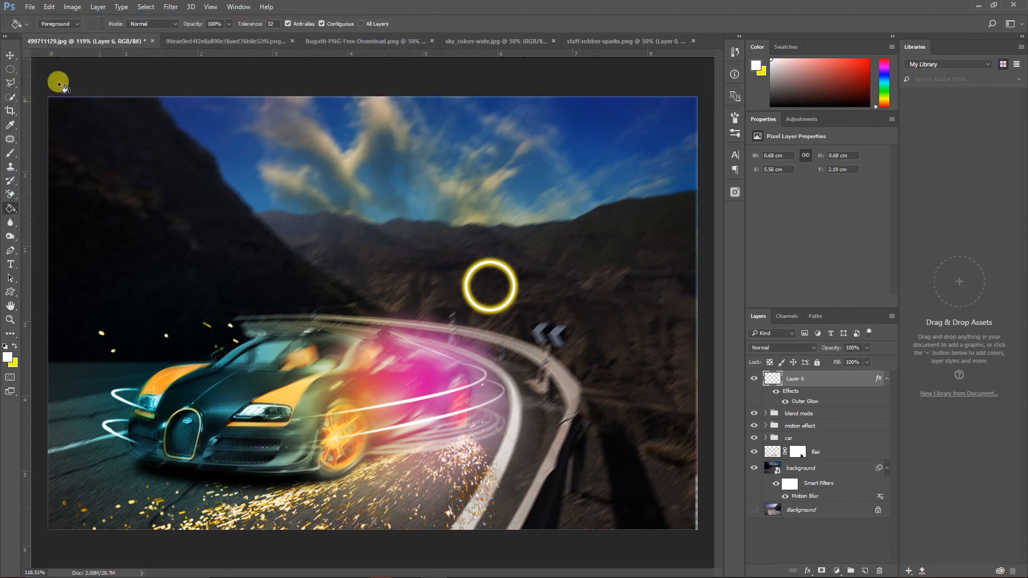
# Move the ring beyond the road's outer guardrail and place a duplicate scaled to 65% on the car's rear side
pyautogui.click(10, 55)
pyautogui.moveTo(505, 307); pyautogui.dragTo(622, 407)
pyautogui.hotkey('ctrl', 'j')
pyautogui.moveTo(619, 405); pyautogui.dragTo(403, 464)
pyautogui.hotkey('ctrl', 't')
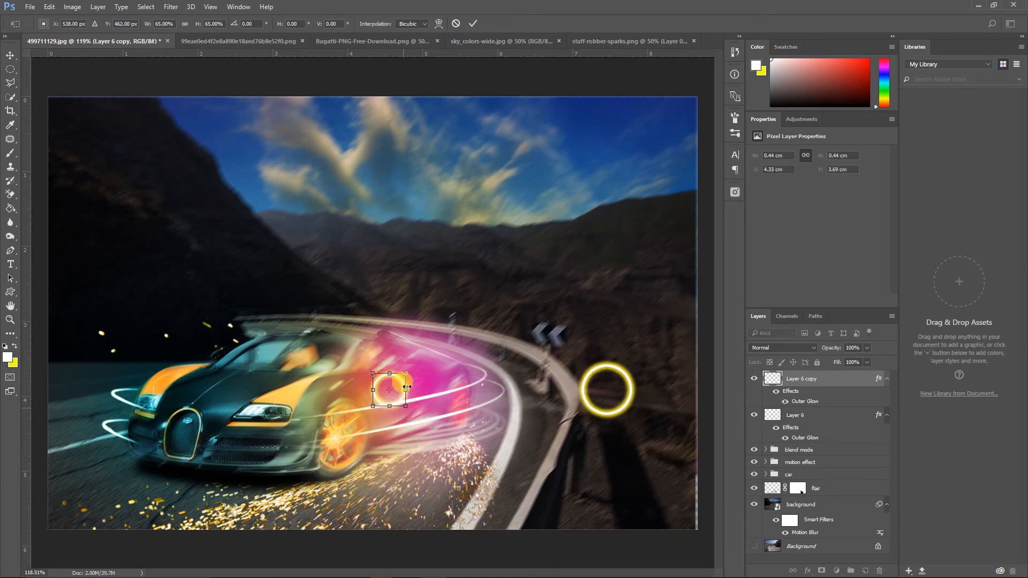
pyautogui.press('Return')
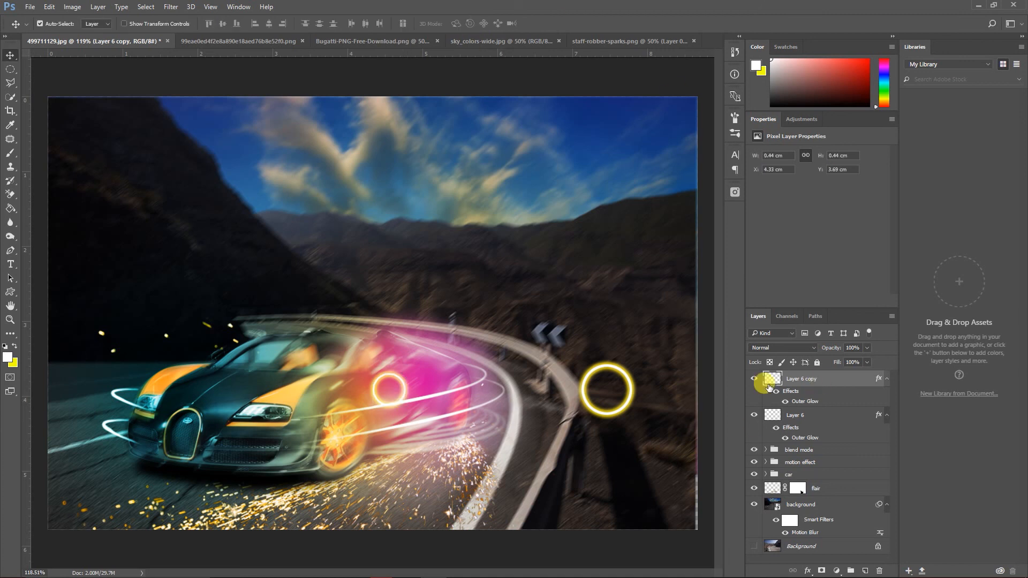
# Place two smaller ring duplicates, one about 0.24 cm wide just behind the front wheel and one over the rear wheel
pyautogui.hotkey('ctrl', 'j')
pyautogui.hotkey('ctrl', 't')
pyautogui.moveTo(406, 406); pyautogui.dragTo(380, 452)
pyautogui.click(473, 23)
pyautogui.hotkey('ctrl', 'j')
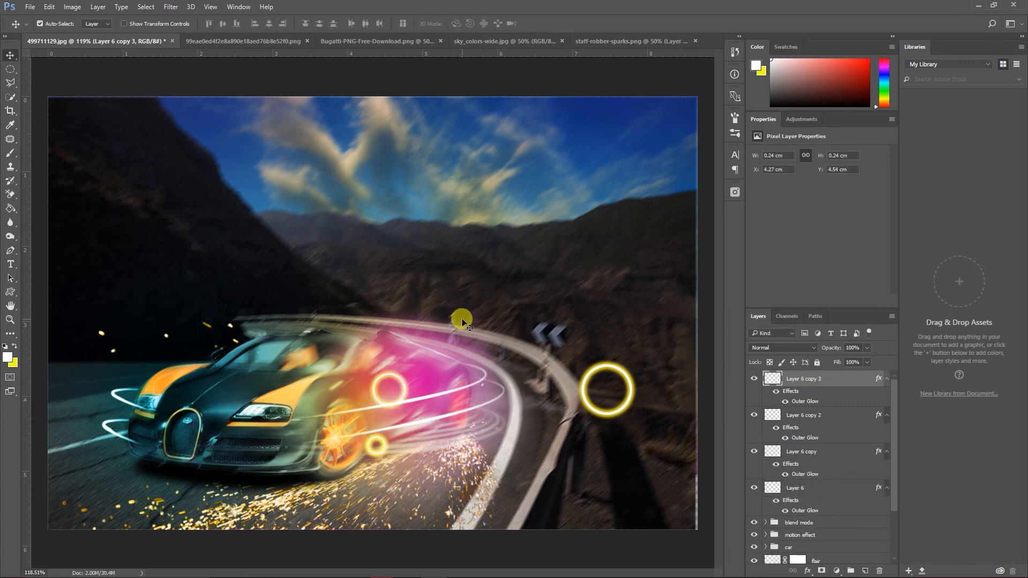
pyautogui.hotkey('ctrl', 't')
pyautogui.moveTo(375, 444); pyautogui.dragTo(453, 407)
pyautogui.click(473, 23)
# Place a large ring duplicate over the sparks behind the car and one about 0.2 cm wide between the wheels
pyautogui.hotkey('ctrl', 'j')
pyautogui.hotkey('ctrl', 't')
pyautogui.moveTo(462, 415); pyautogui.dragTo(413, 436)
pyautogui.click(473, 23)
pyautogui.hotkey('ctrl', 'j')
pyautogui.hotkey('ctrl', 't')
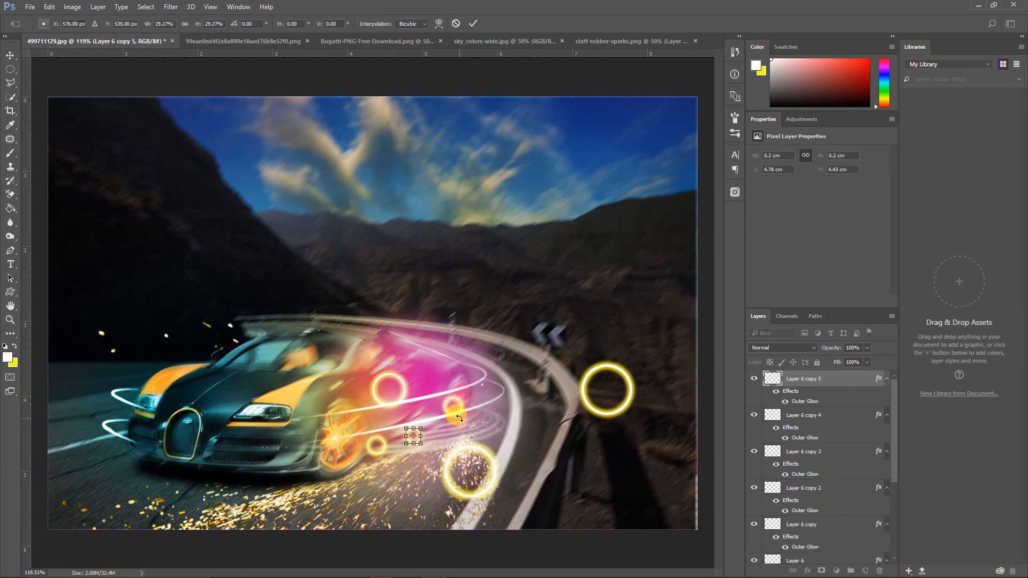
pyautogui.click(473, 23)
# Place another ring duplicate about 0.52 cm wide on the road edge above the car's rear
pyautogui.moveTo(423, 434); pyautogui.dragTo(482, 360)
pyautogui.hotkey('ctrl', 't')
pyautogui.click(473, 23)
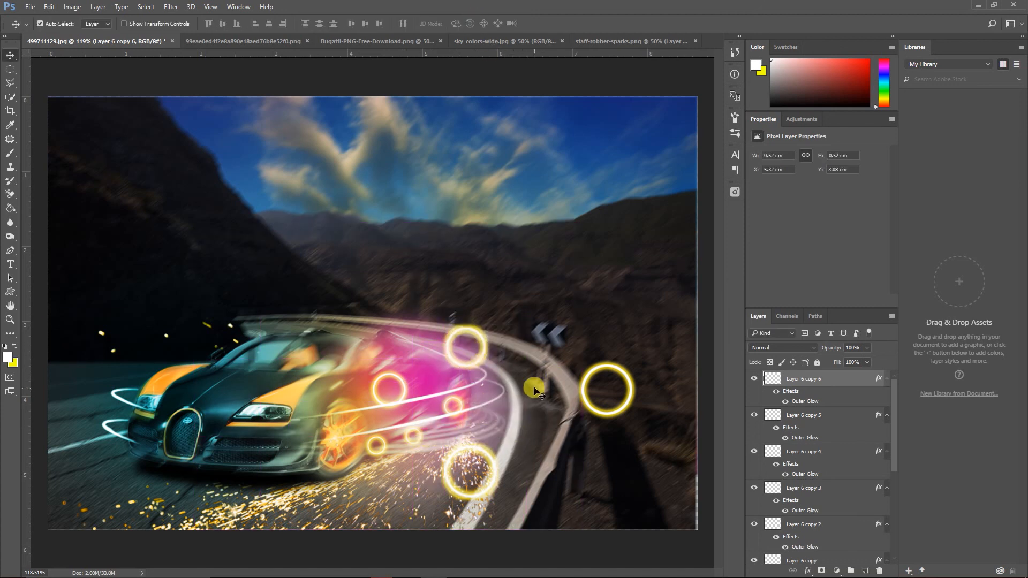
# Duplicate that ring onto the white road line behind the car and scale it down to about 0.36 cm
pyautogui.hotkey('ctrl', 'alt', 't')
pyautogui.moveTo(482, 362); pyautogui.dragTo(531, 421)
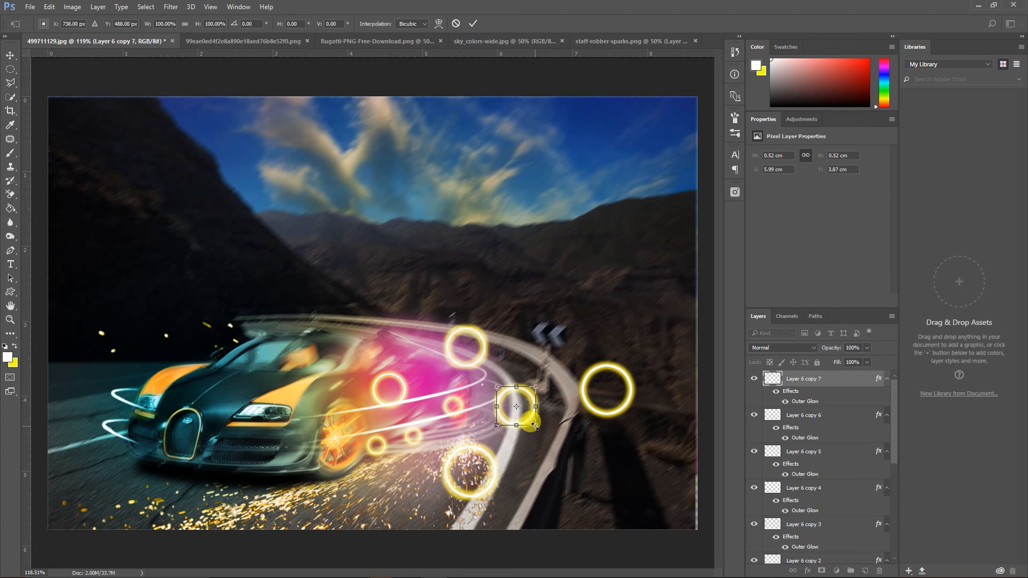
pyautogui.moveTo(531, 425); pyautogui.dragTo(528, 421)
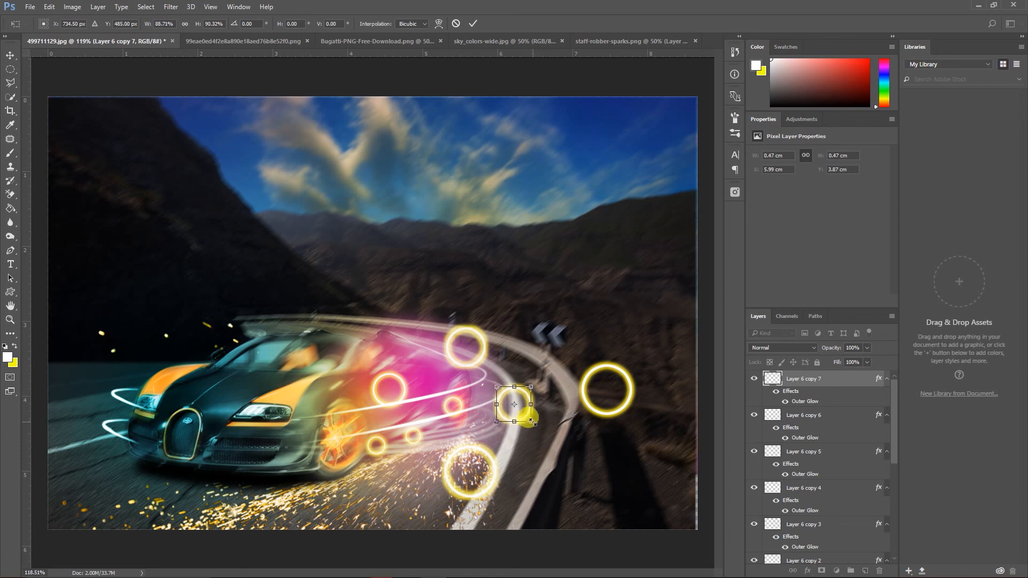
pyautogui.moveTo(533, 421); pyautogui.dragTo(529, 419)
pyautogui.click(473, 23)
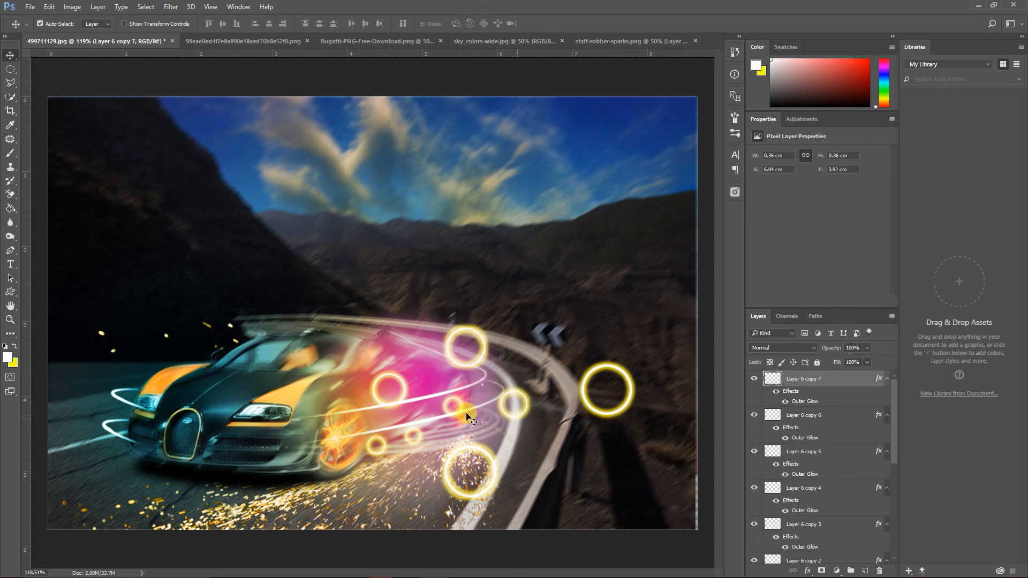
# Set the outer glow color of the ring on the white road line to blue 3102fd
pyautogui.doubleClick(804, 404)
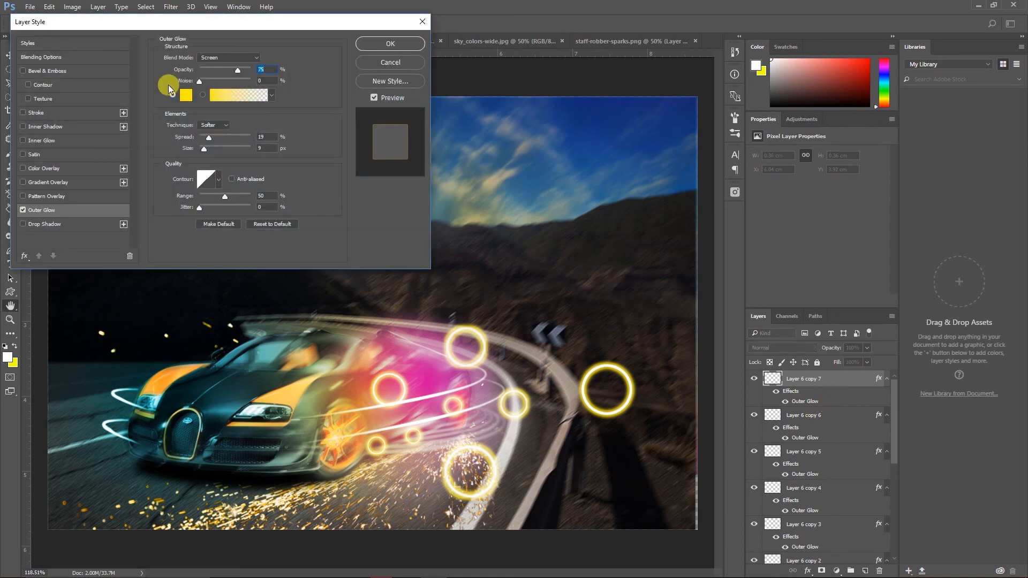
pyautogui.click(185, 97)
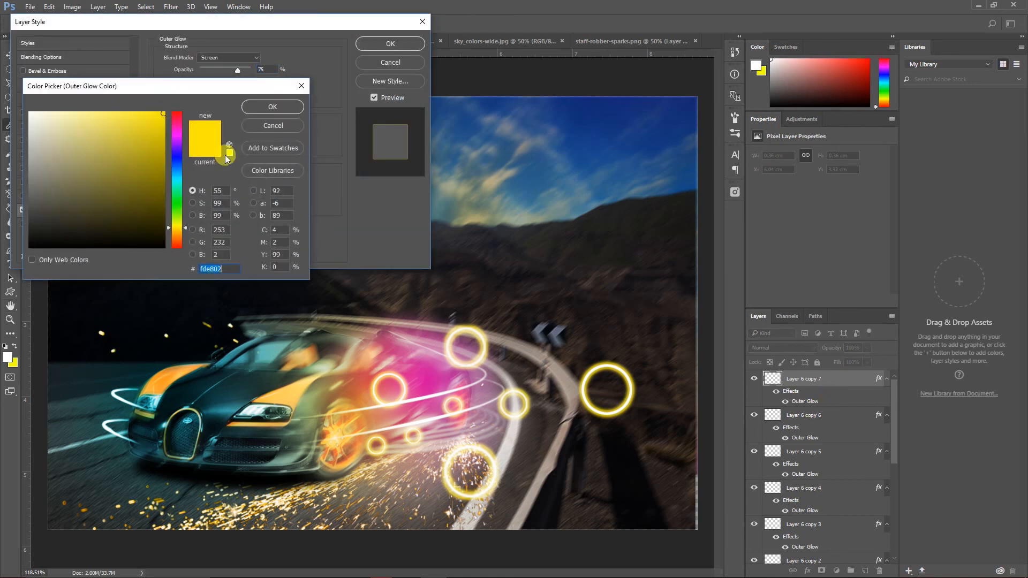
pyautogui.click(177, 153)
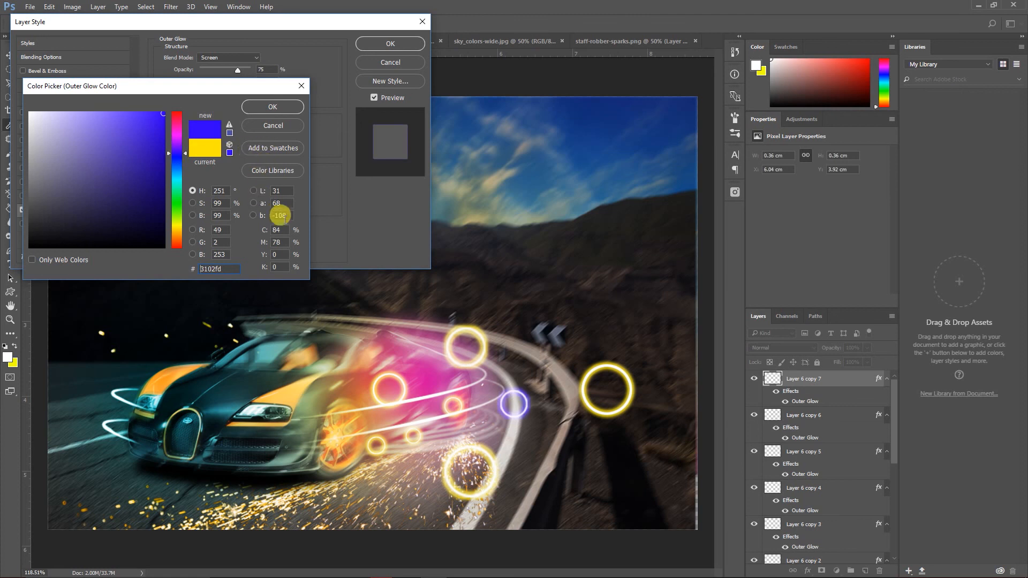
pyautogui.click(272, 107)
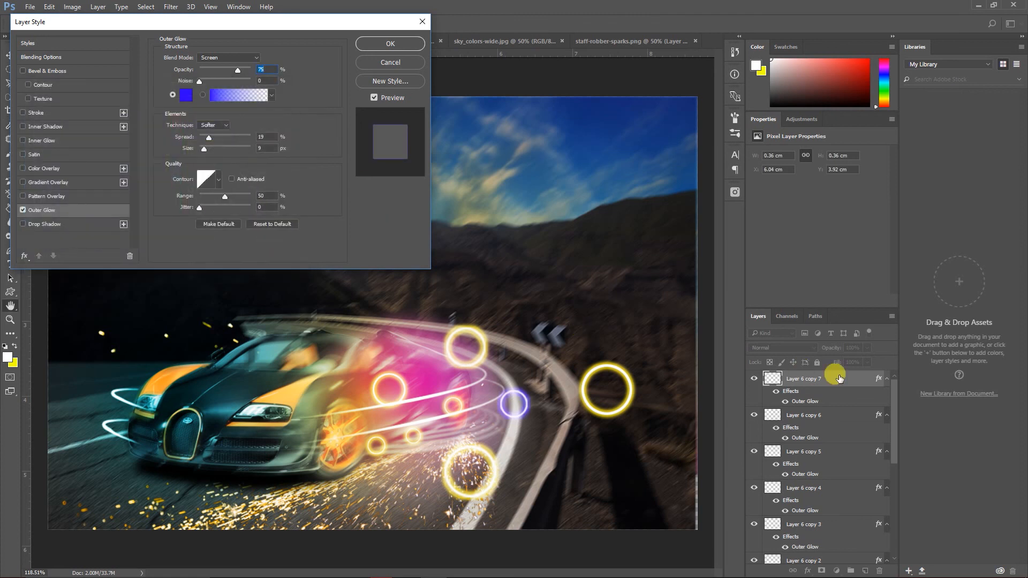
pyautogui.click(407, 44)
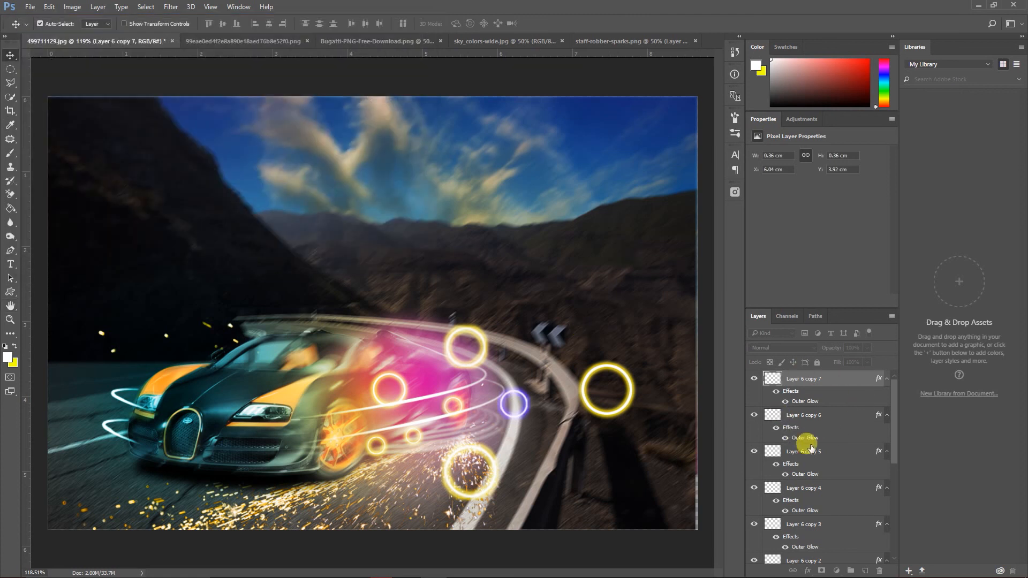
# Set the outer glow color of the Layer 6 copy 6 ring to green 0efd02
pyautogui.click(800, 438)
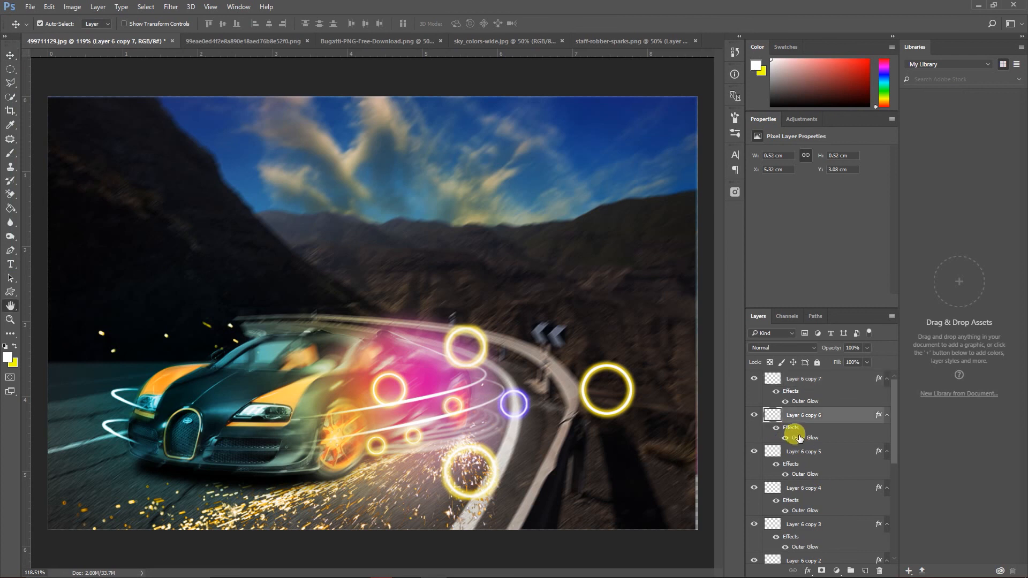
pyautogui.doubleClick(799, 437)
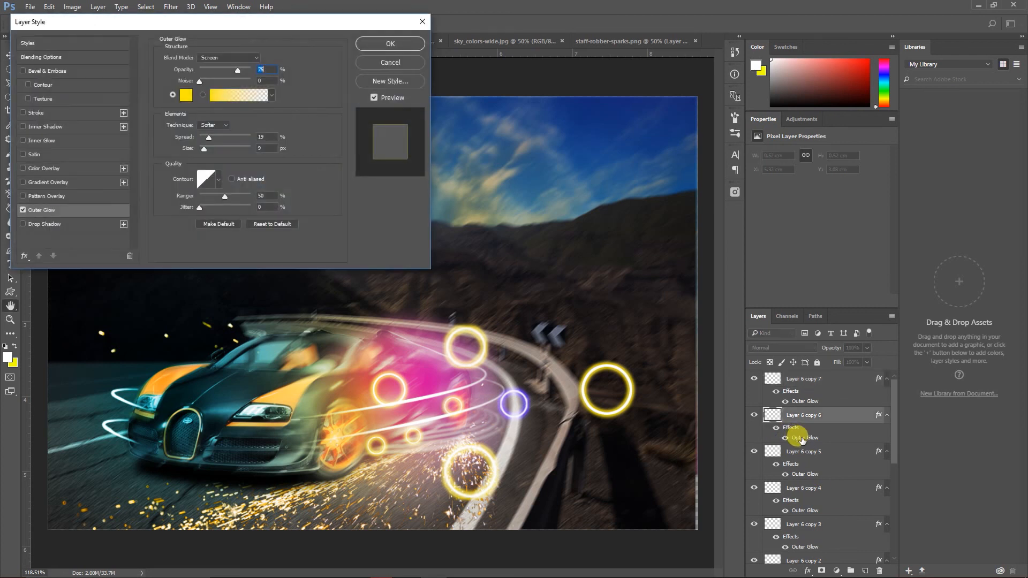
pyautogui.click(187, 96)
pyautogui.moveTo(179, 213); pyautogui.dragTo(178, 204)
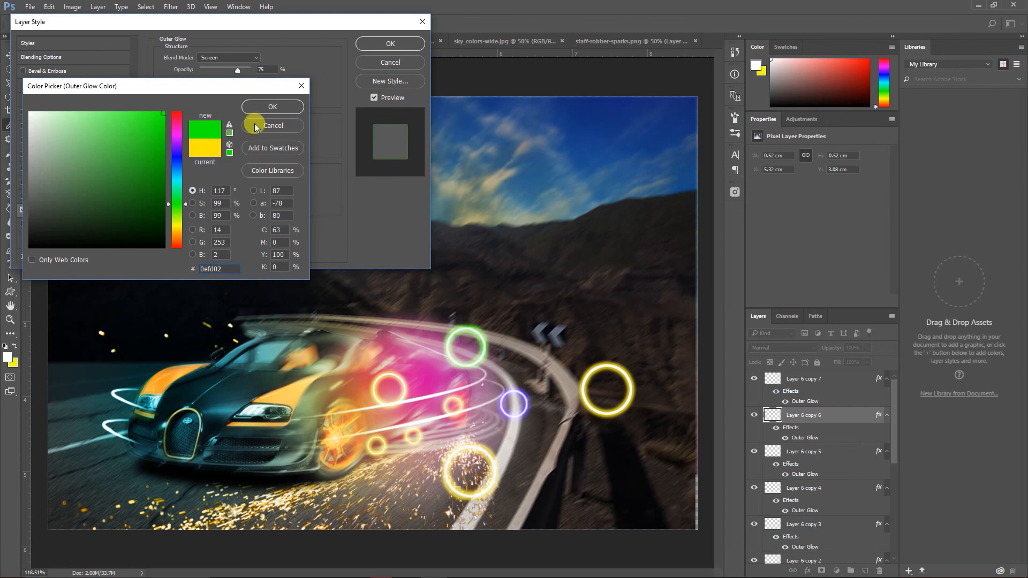
pyautogui.click(264, 108)
pyautogui.click(396, 44)
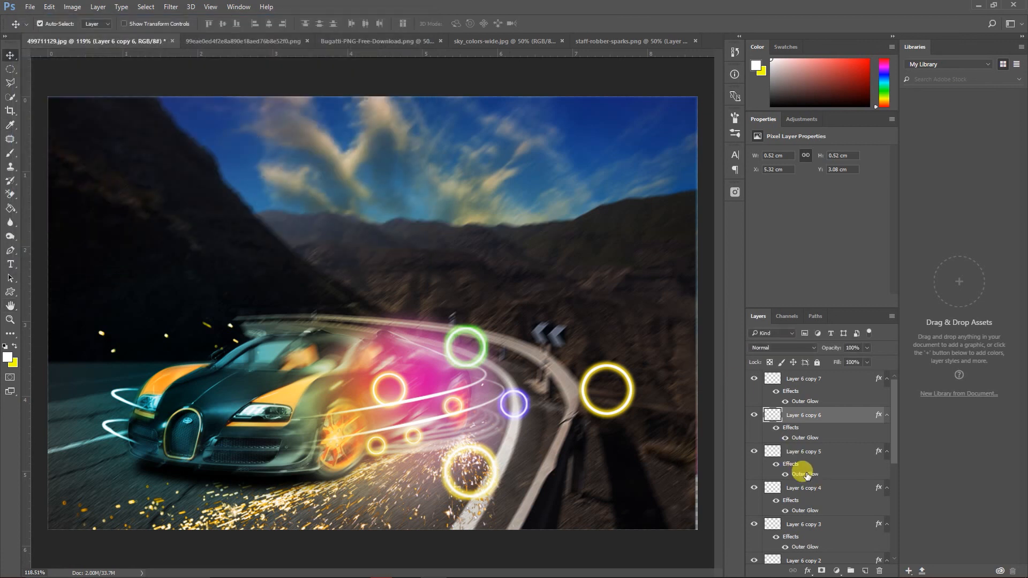
# Set the outer glow color of the Layer 6 copy 5 ring to orange fd5502
pyautogui.click(813, 475)
pyautogui.doubleClick(814, 475)
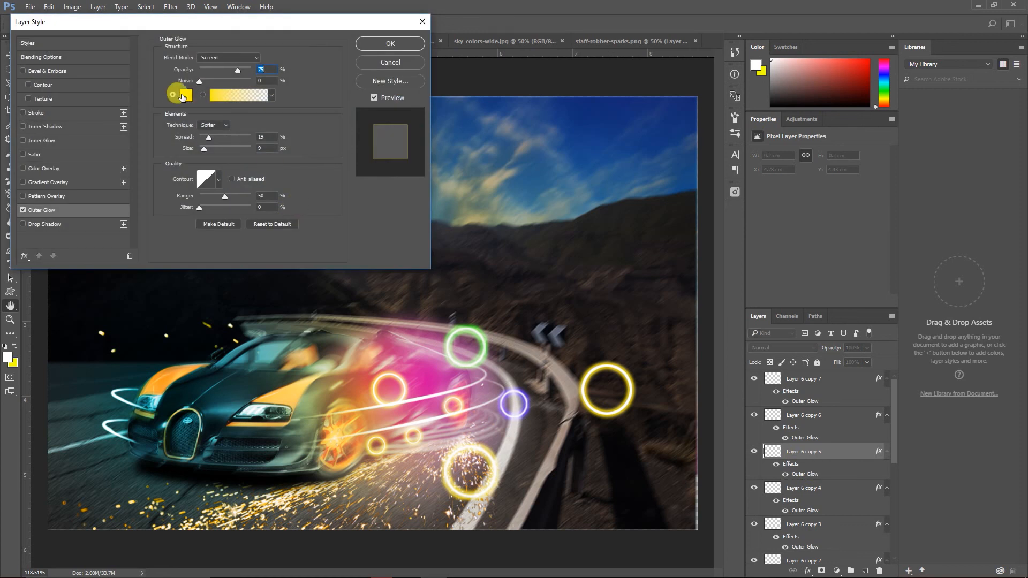
pyautogui.click(184, 94)
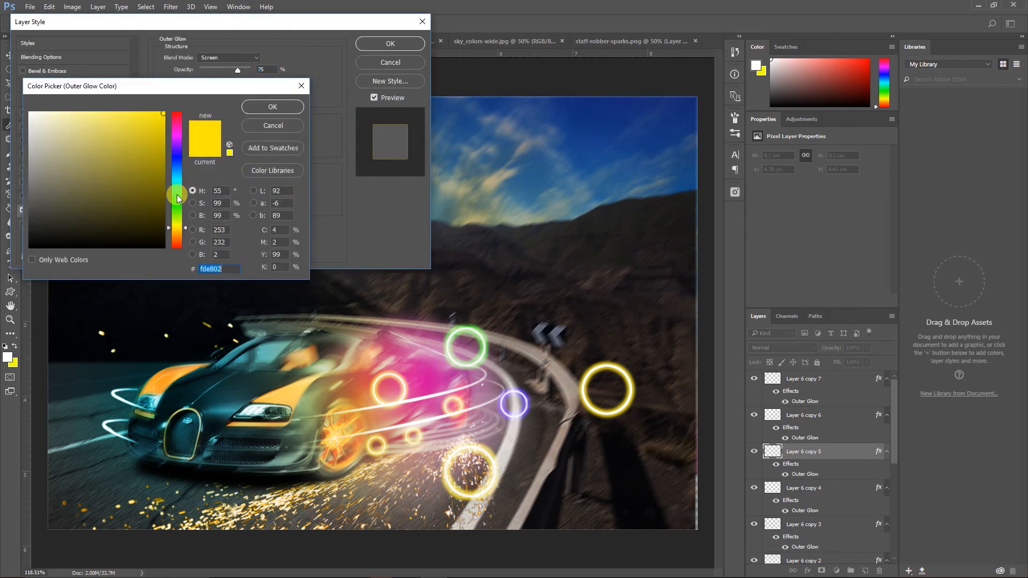
pyautogui.click(179, 241)
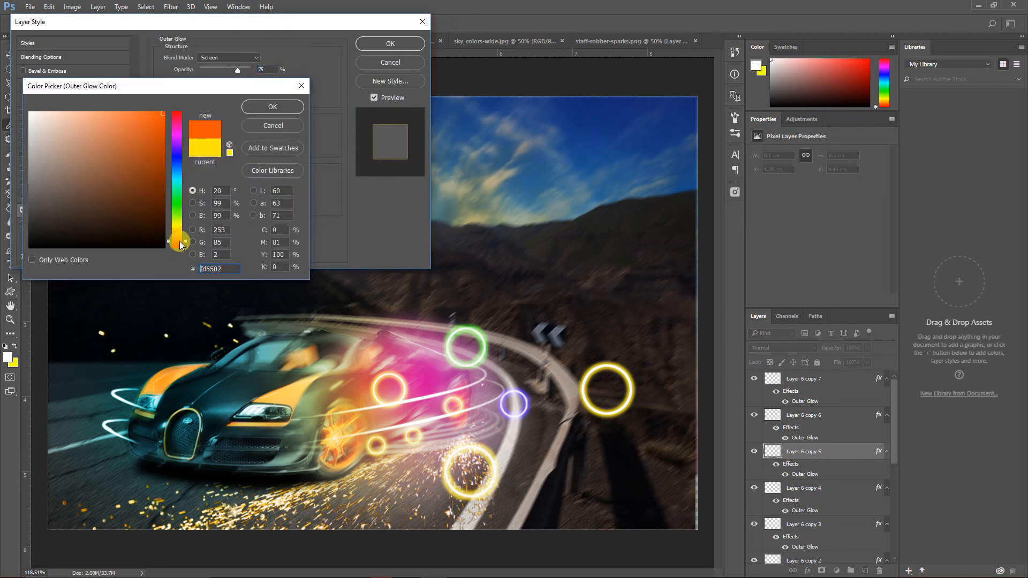
pyautogui.click(278, 106)
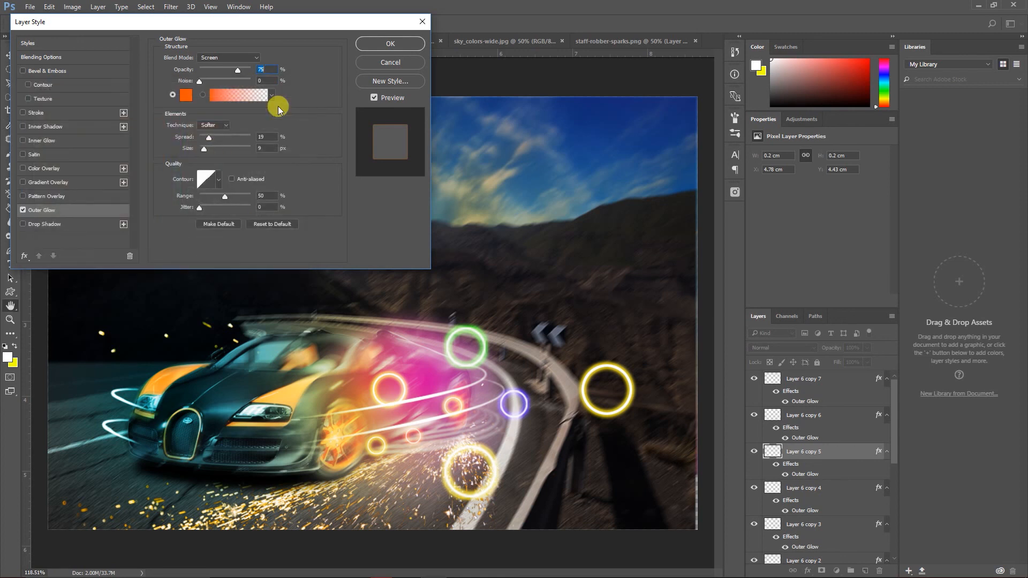
pyautogui.click(382, 47)
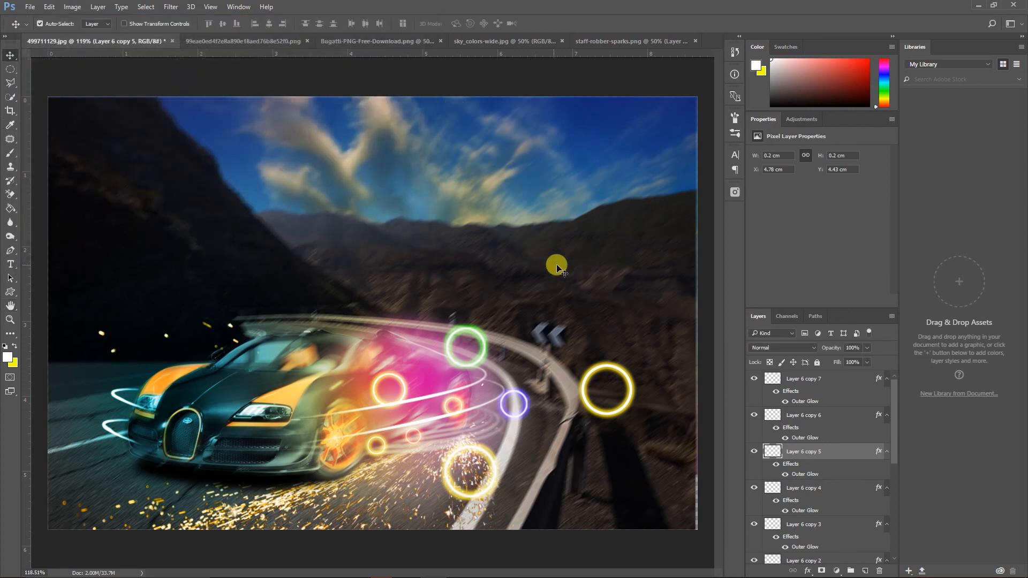
# Set the outer glow color of the Layer 6 copy 4 ring over the sparks to pink fd02c5
pyautogui.click(804, 510)
pyautogui.doubleClick(804, 510)
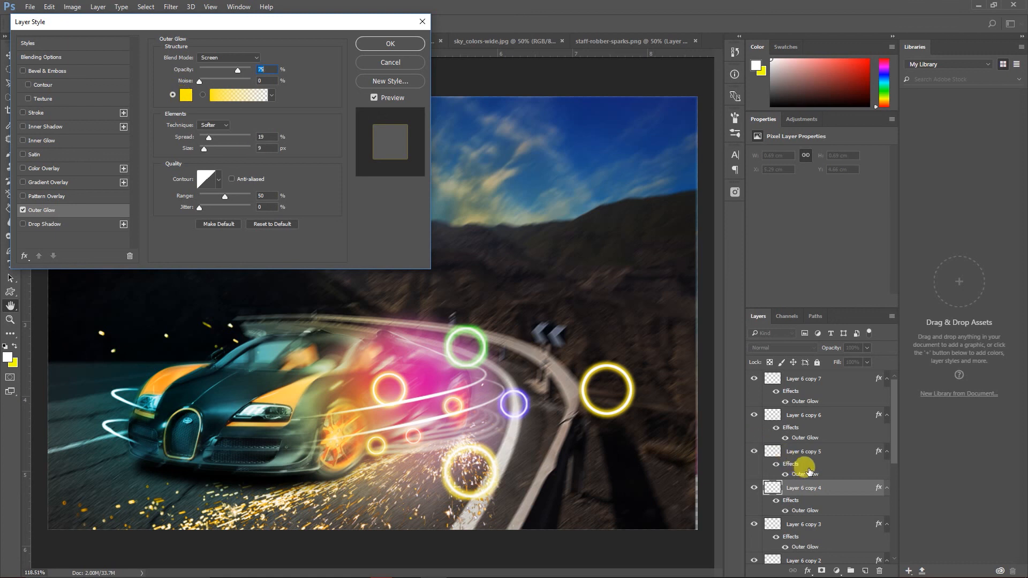
pyautogui.click(186, 97)
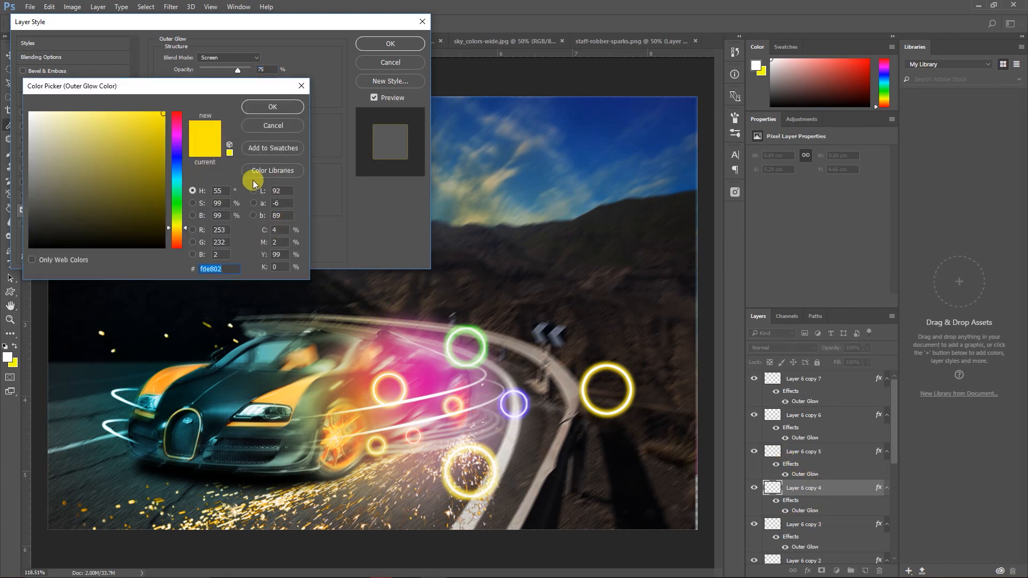
pyautogui.moveTo(185, 178); pyautogui.dragTo(178, 157)
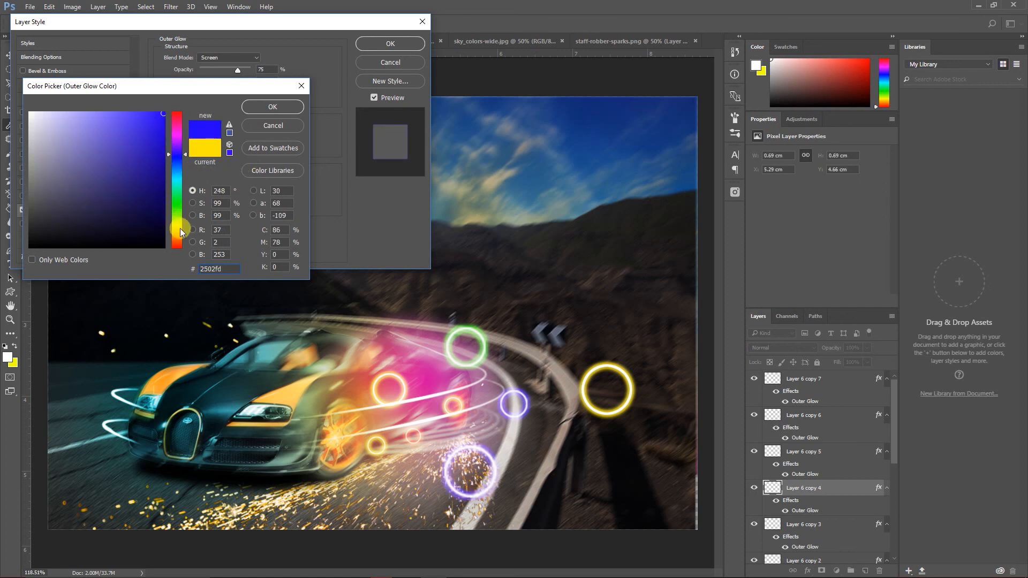
pyautogui.click(179, 130)
pyautogui.click(272, 107)
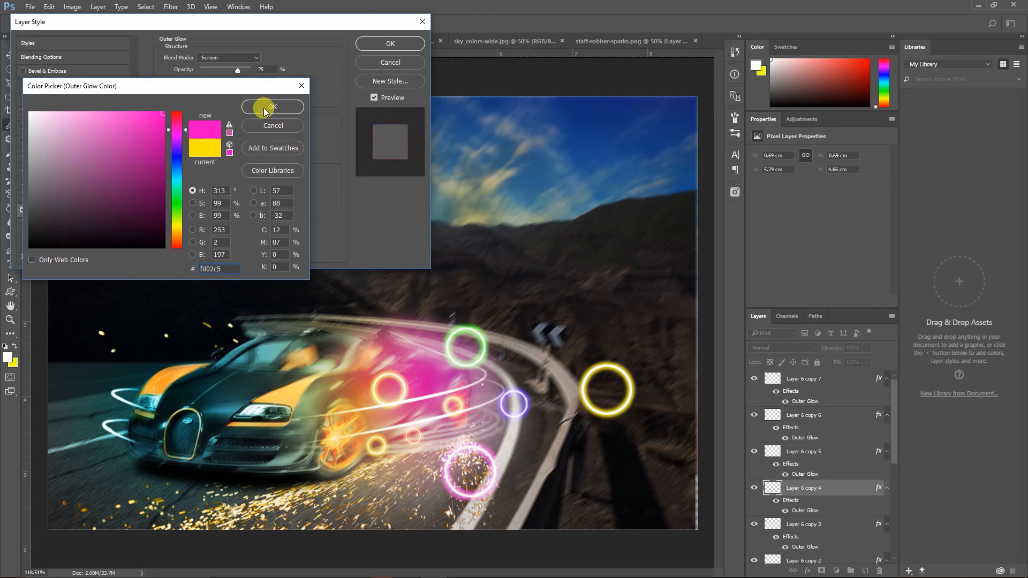
pyautogui.click(396, 46)
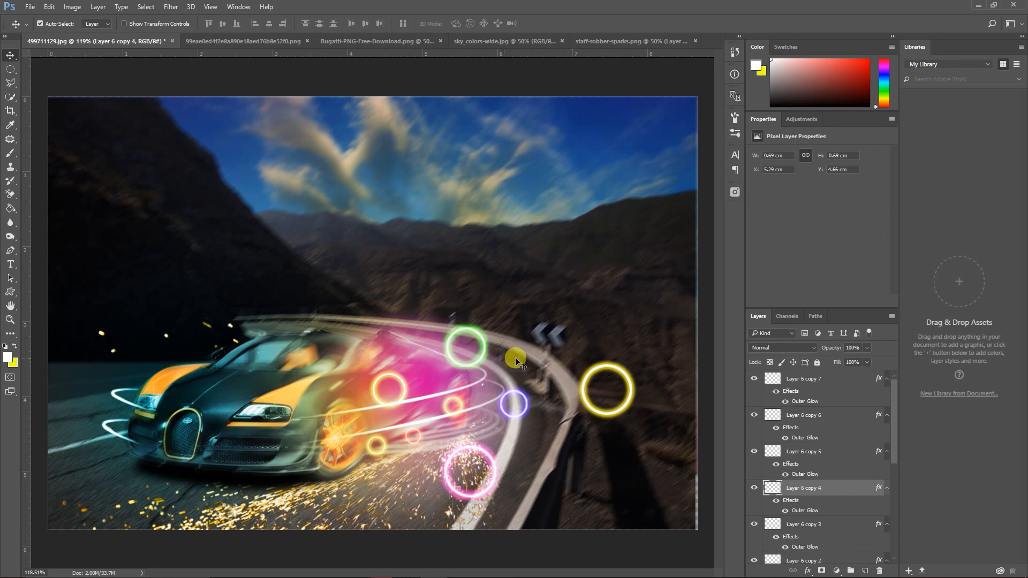
# Group all the ring layers from Layer 6 to Layer 6 copy 7 and name the group "bubbles"
pyautogui.scroll(-1, 515, 357)
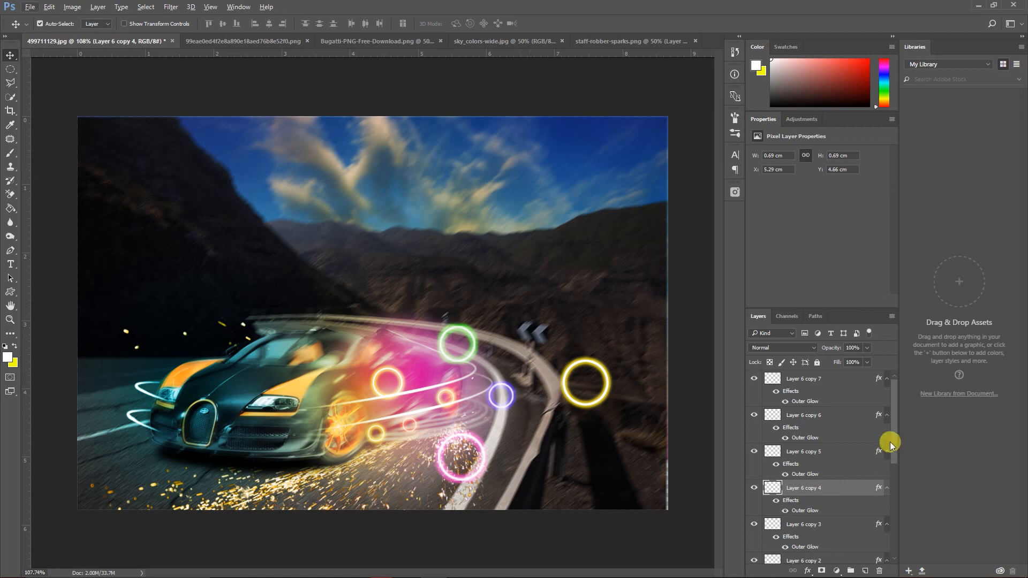
pyautogui.moveTo(894, 432); pyautogui.dragTo(893, 511)
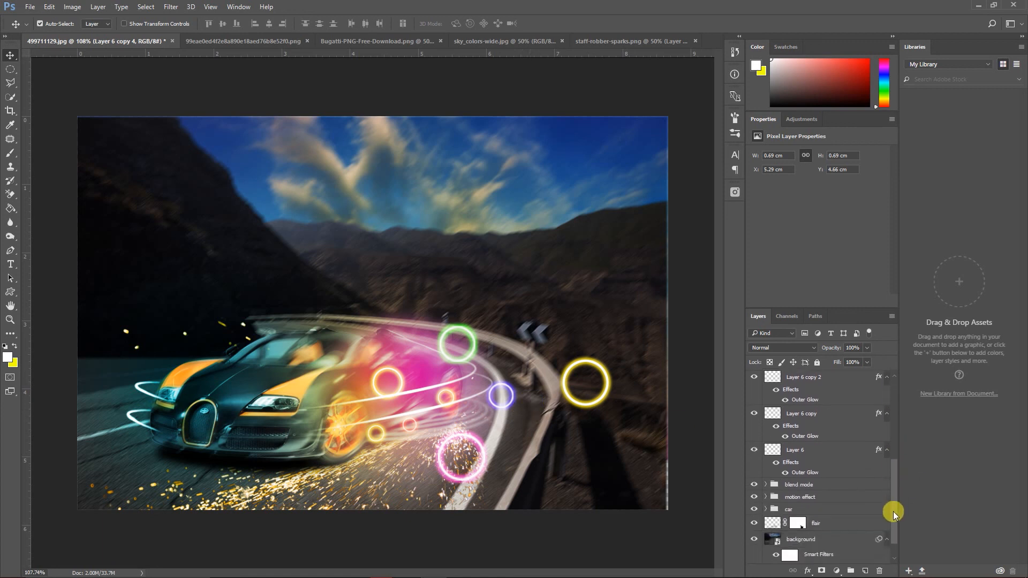
pyautogui.click(808, 452)
pyautogui.scroll(3, 830, 427)
pyautogui.scroll(2, 831, 427)
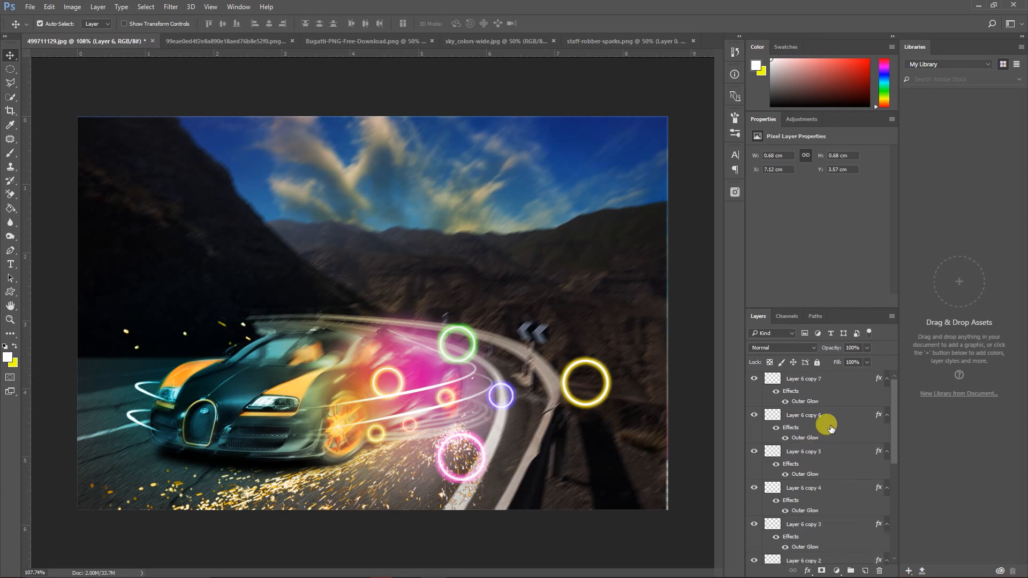
pyautogui.keyDown('shift'); pyautogui.click(815, 378); pyautogui.keyUp('shift')
pyautogui.rightClick(815, 381)
pyautogui.click(814, 382)
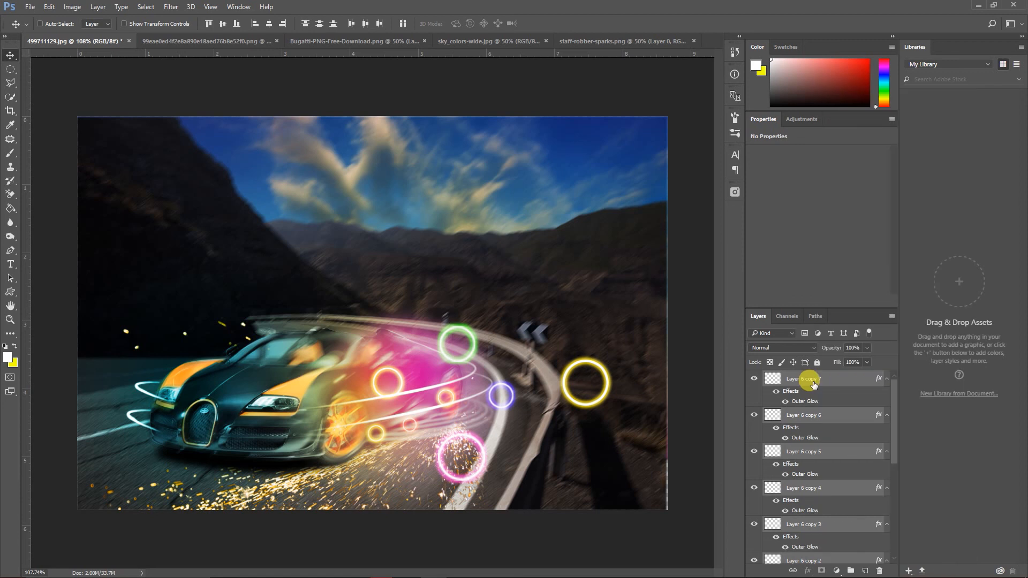
pyautogui.hotkey('ctrl', 'g')
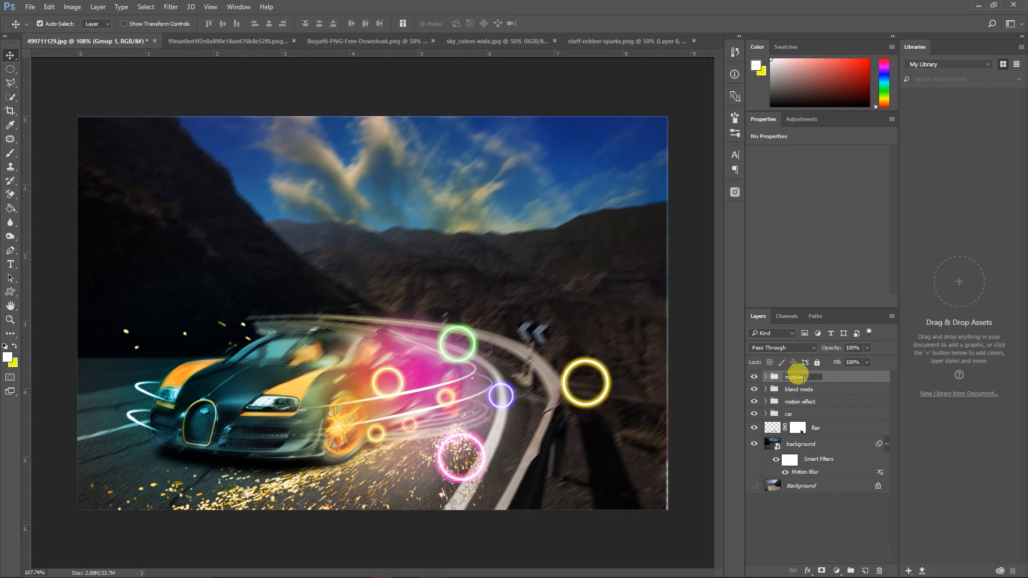
pyautogui.press('Return')
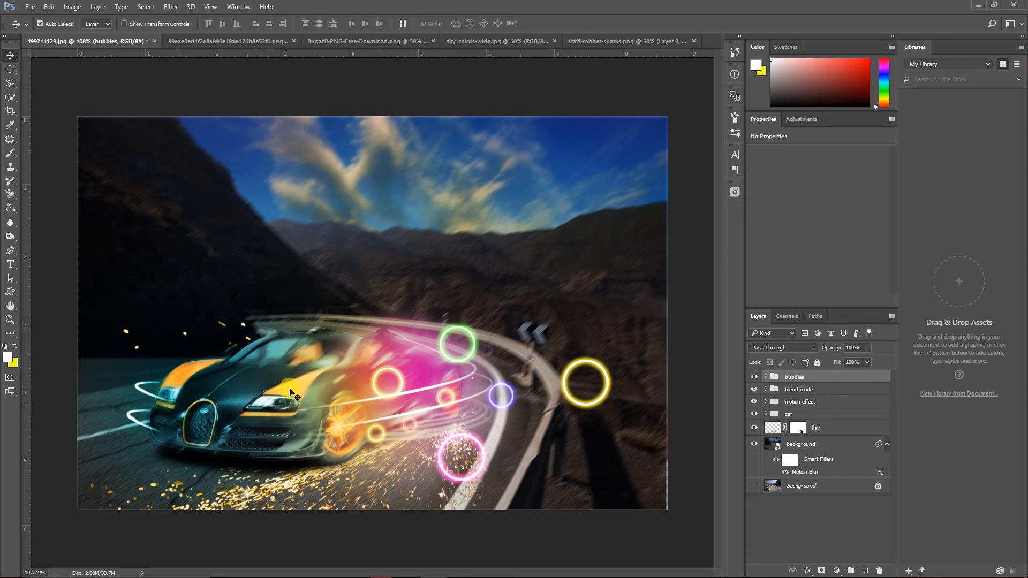
# Bring the white starburst flare from its PNG document into the car composite as a new layer
pyautogui.click(262, 40)
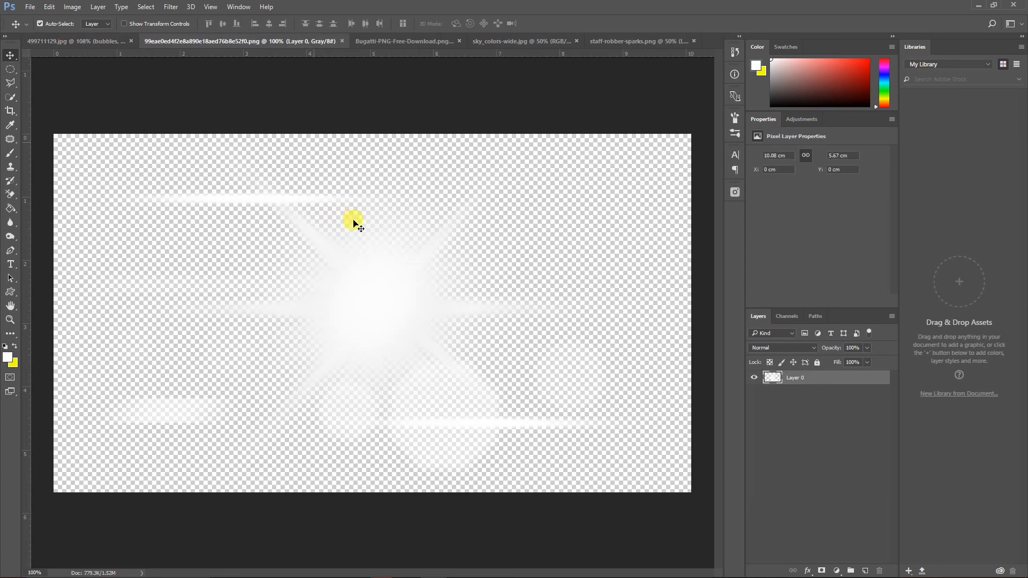
pyautogui.click(87, 41)
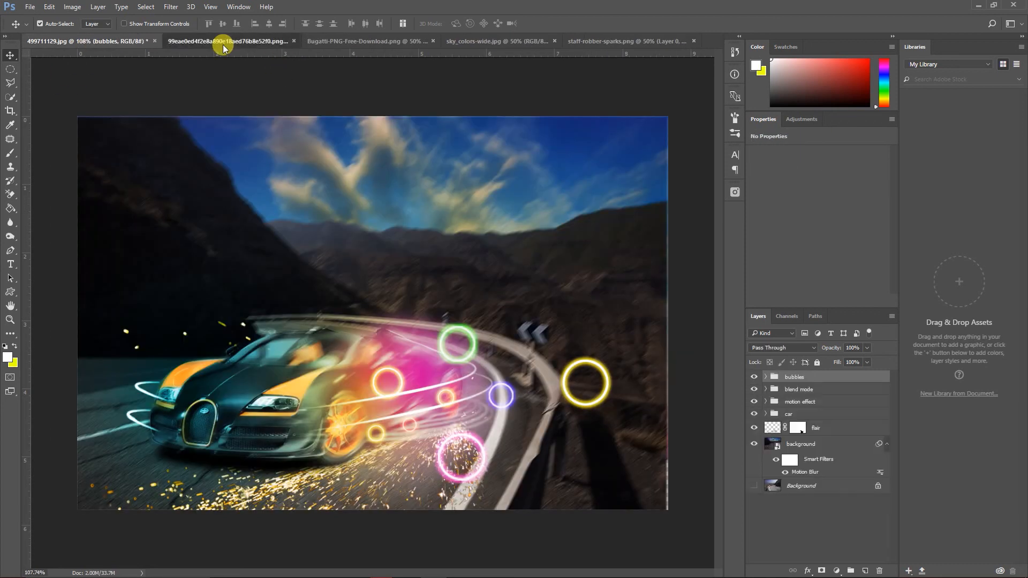
pyautogui.click(223, 42)
pyautogui.moveTo(382, 205); pyautogui.dragTo(191, 380)
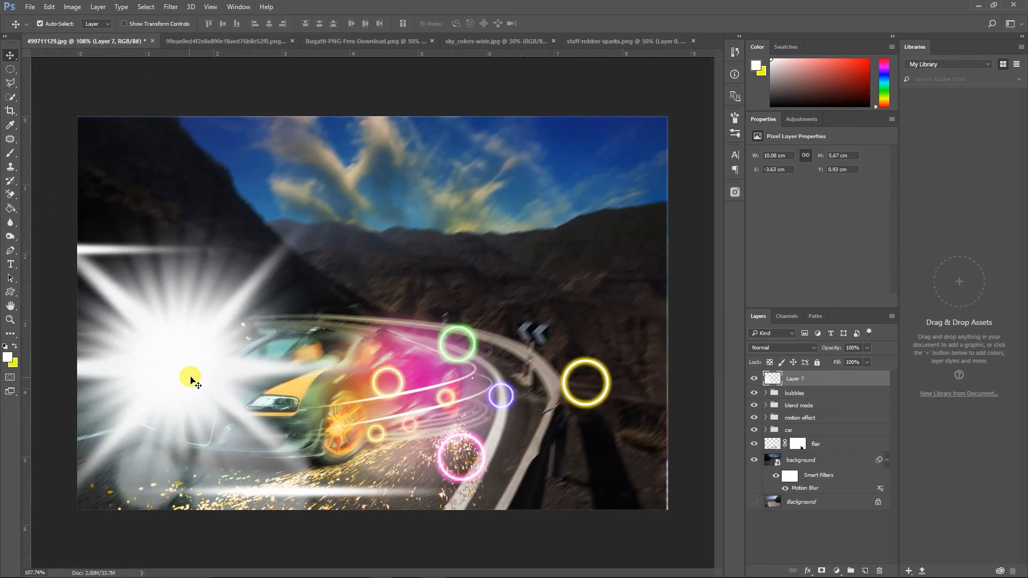
# Scale the flare down to about 1.81 cm wide on the car's far headlight and place a duplicate on the near headlight
pyautogui.hotkey('ctrl', 't')
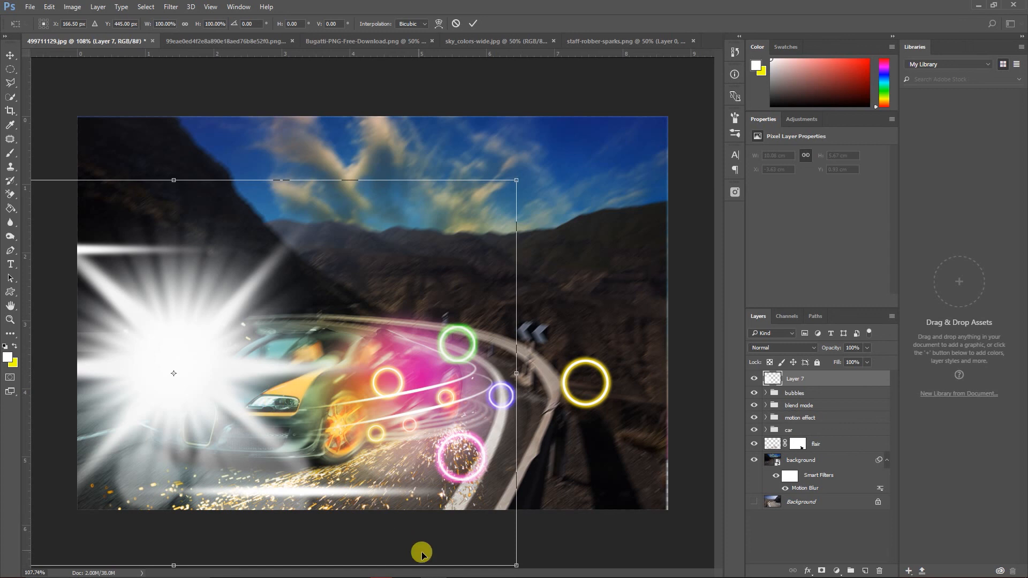
pyautogui.moveTo(514, 562); pyautogui.dragTo(234, 407)
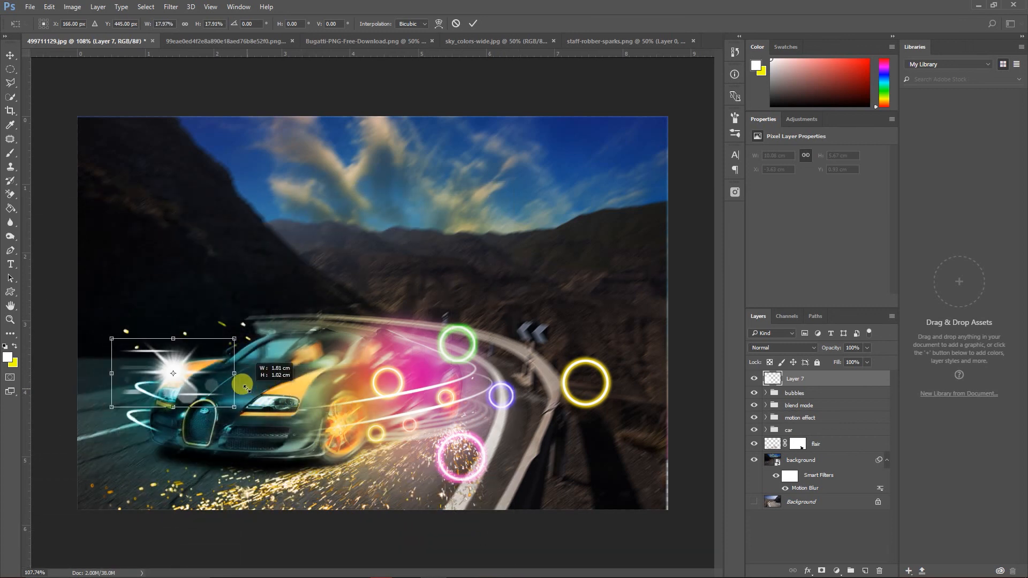
pyautogui.moveTo(177, 368); pyautogui.dragTo(176, 391)
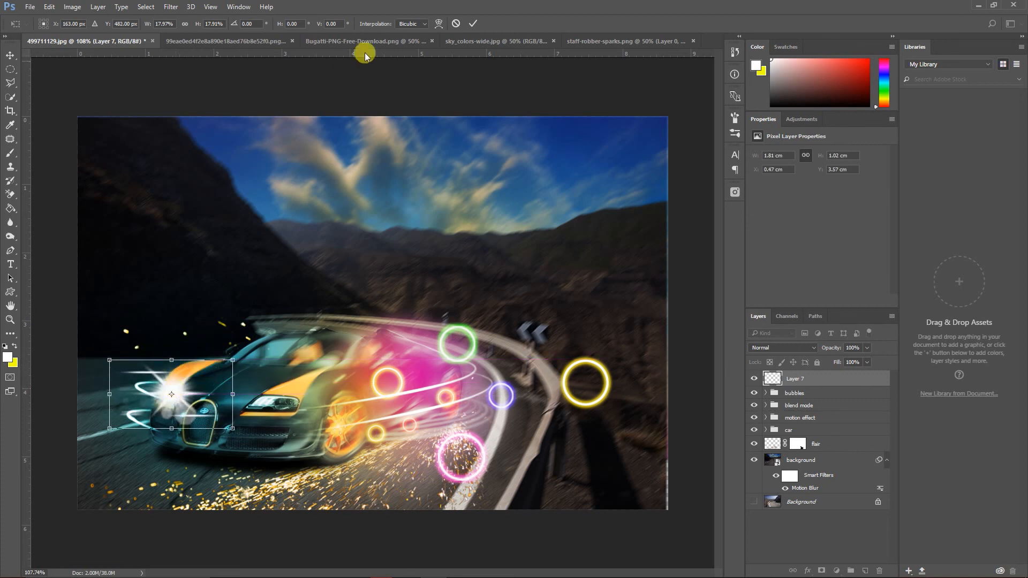
pyautogui.click(472, 24)
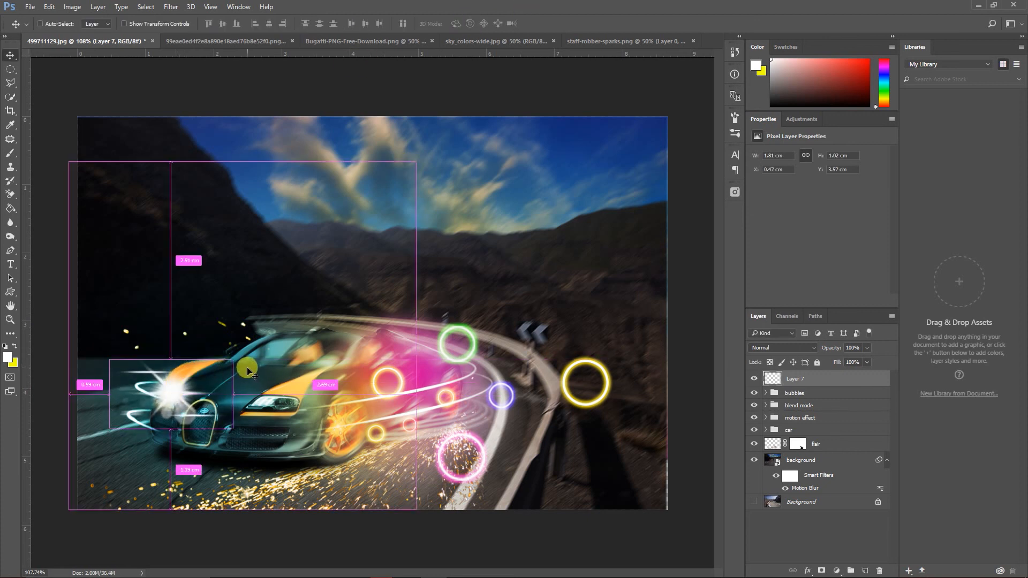
pyautogui.hotkey('ctrl', 'j')
pyautogui.moveTo(172, 394); pyautogui.dragTo(278, 407)
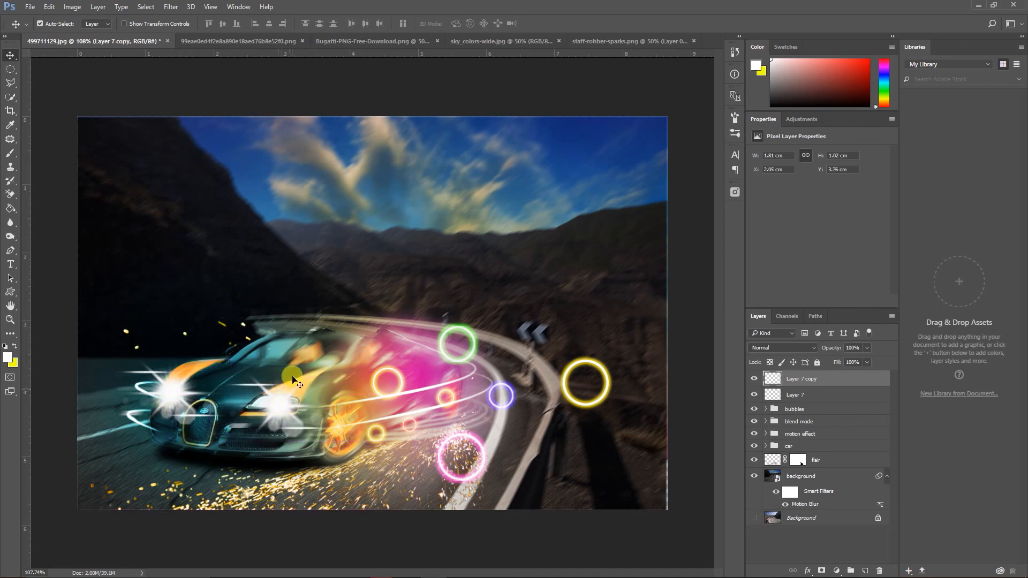
# Group the two headlight flare layers as "light" and lower the group's opacity to 89%
pyautogui.click(797, 397)
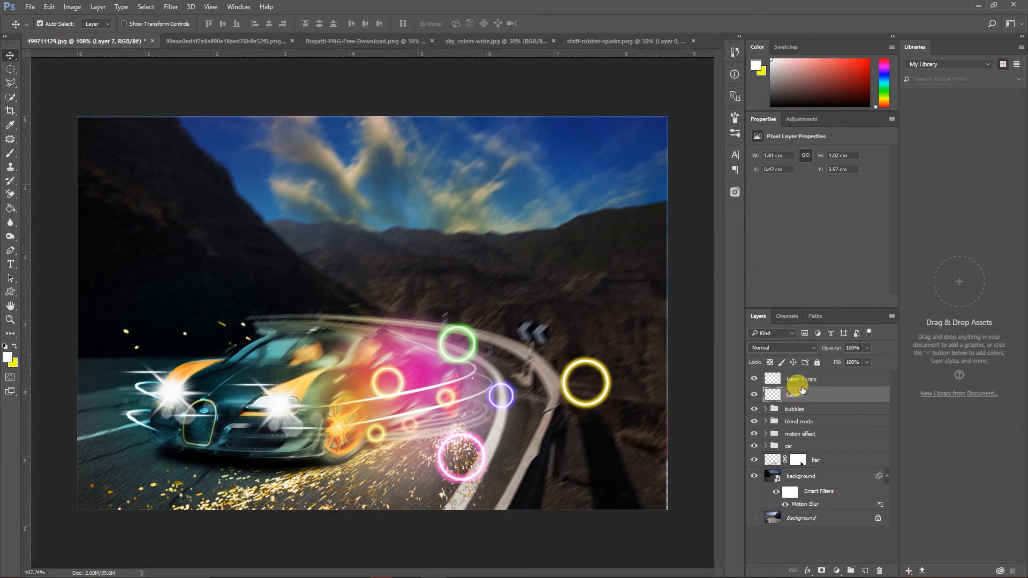
pyautogui.keyDown('shift'); pyautogui.click(803, 381); pyautogui.keyUp('shift')
pyautogui.hotkey('ctrl', 'g')
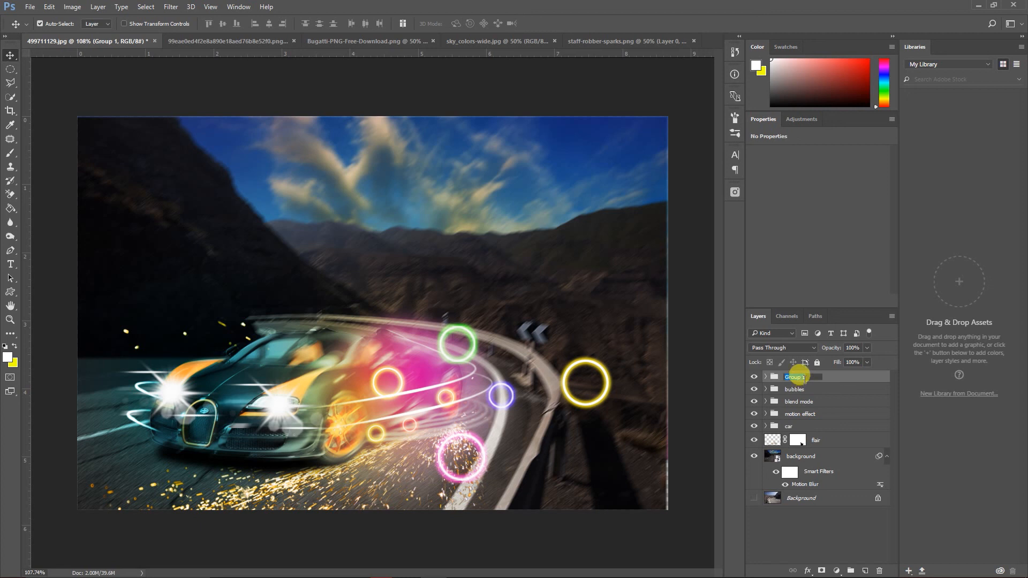
pyautogui.doubleClick(798, 377)
pyautogui.write('light')
pyautogui.press('Return')
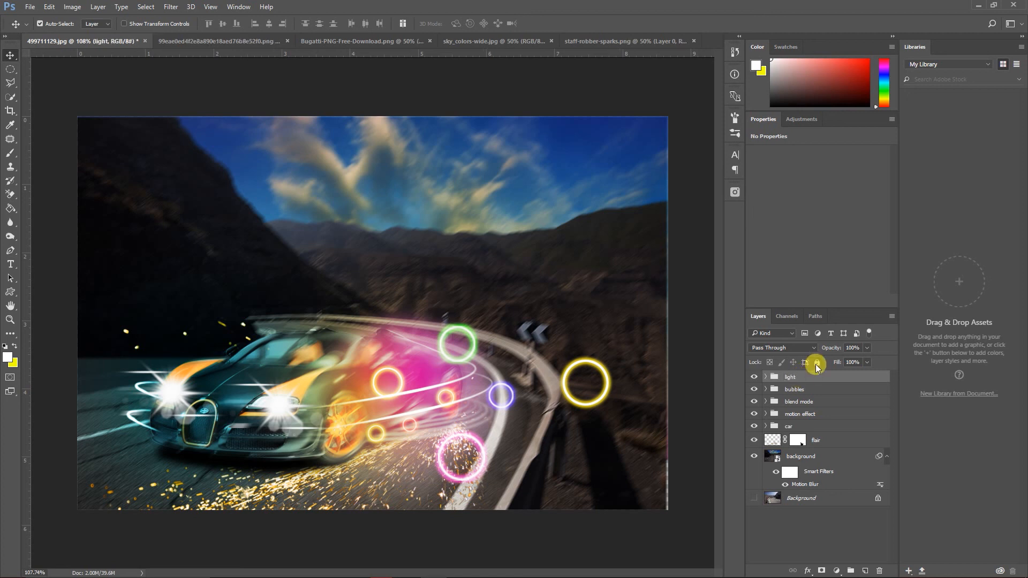
pyautogui.click(867, 349)
pyautogui.moveTo(866, 360)
pyautogui.mouseDown()
pyautogui.moveTo(857, 365)
pyautogui.moveTo(867, 347)
pyautogui.mouseUp()
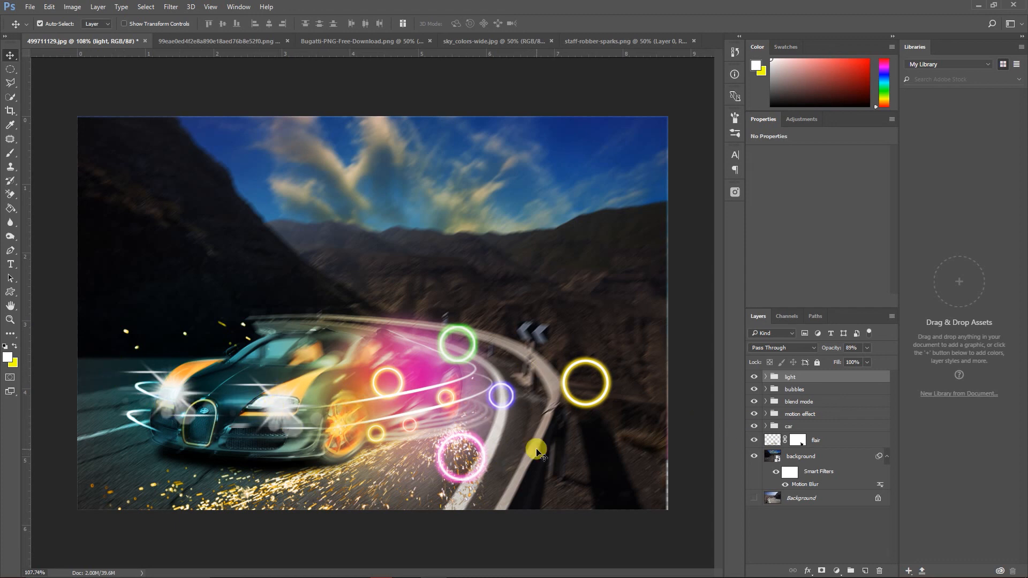
# Add a Vibrance adjustment layer above all groups with Vibrance +43 and Saturation -9
pyautogui.click(836, 570)
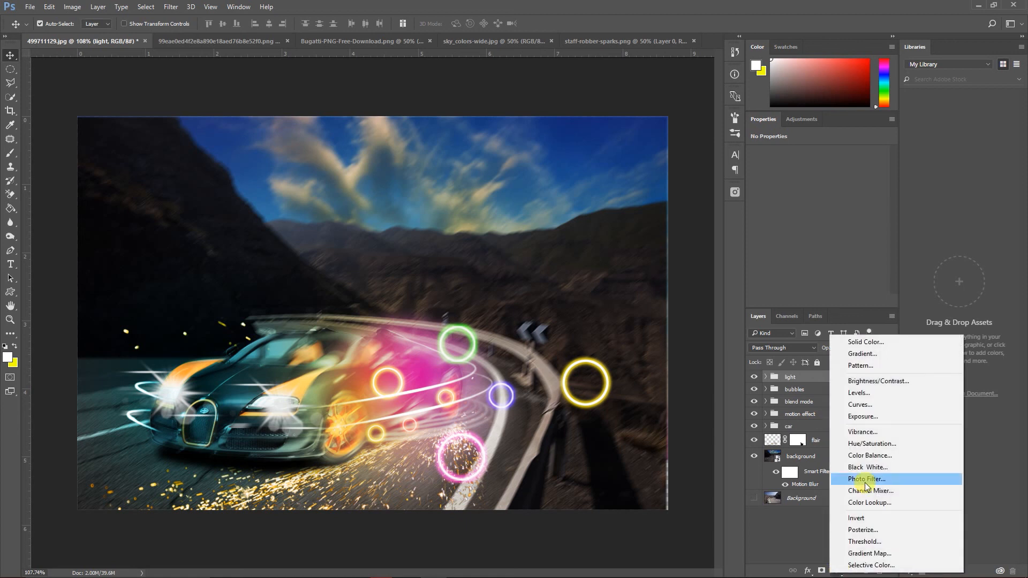
pyautogui.click(869, 432)
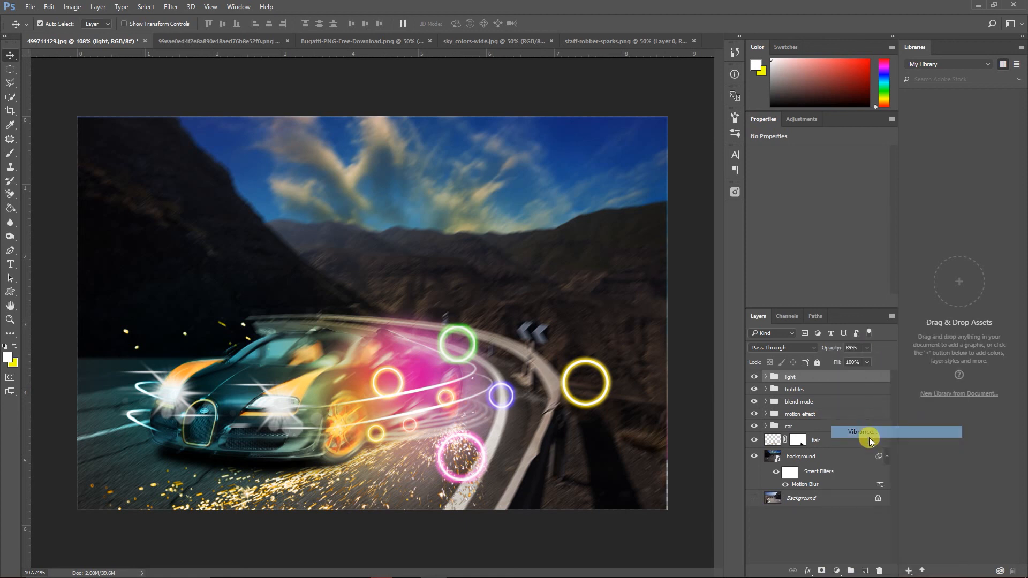
pyautogui.moveTo(815, 162); pyautogui.dragTo(846, 168)
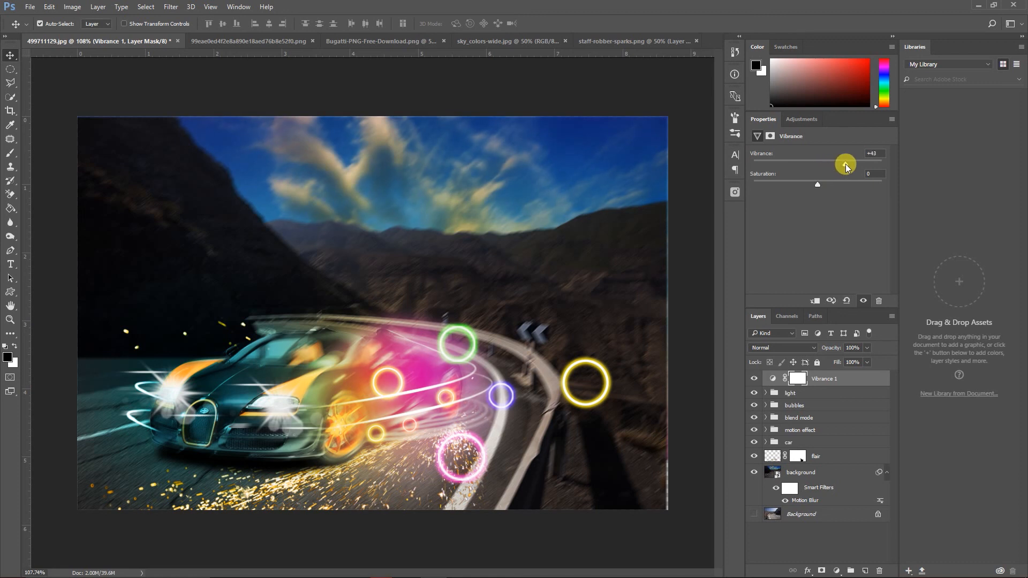
pyautogui.moveTo(817, 184); pyautogui.dragTo(823, 184)
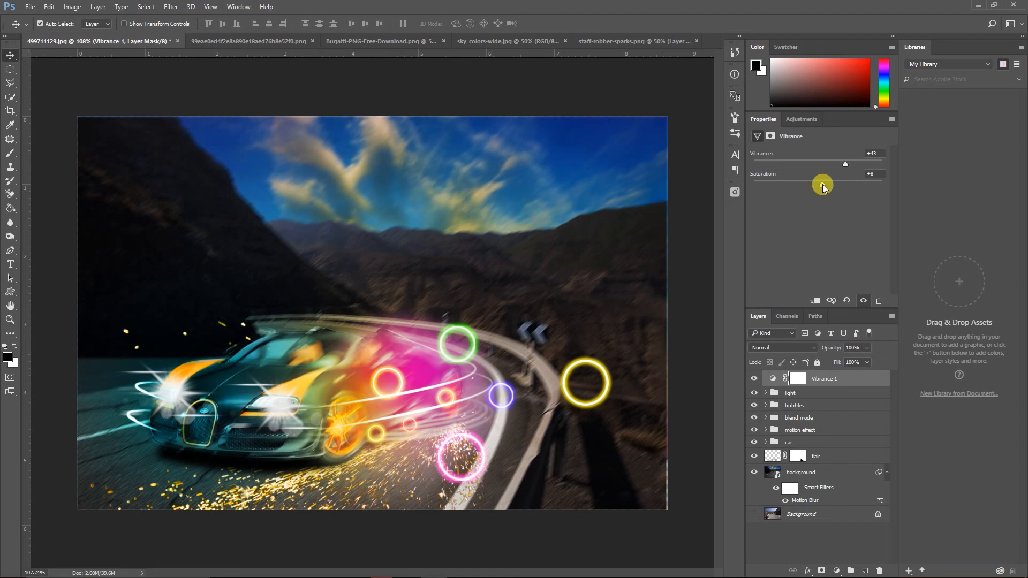
pyautogui.click(868, 378)
pyautogui.moveTo(815, 188); pyautogui.dragTo(811, 184)
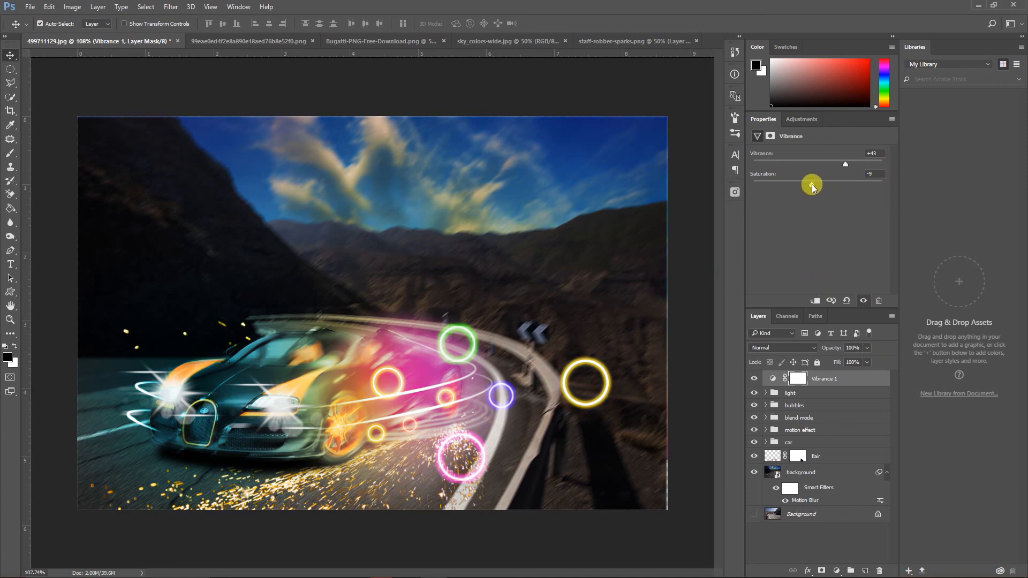